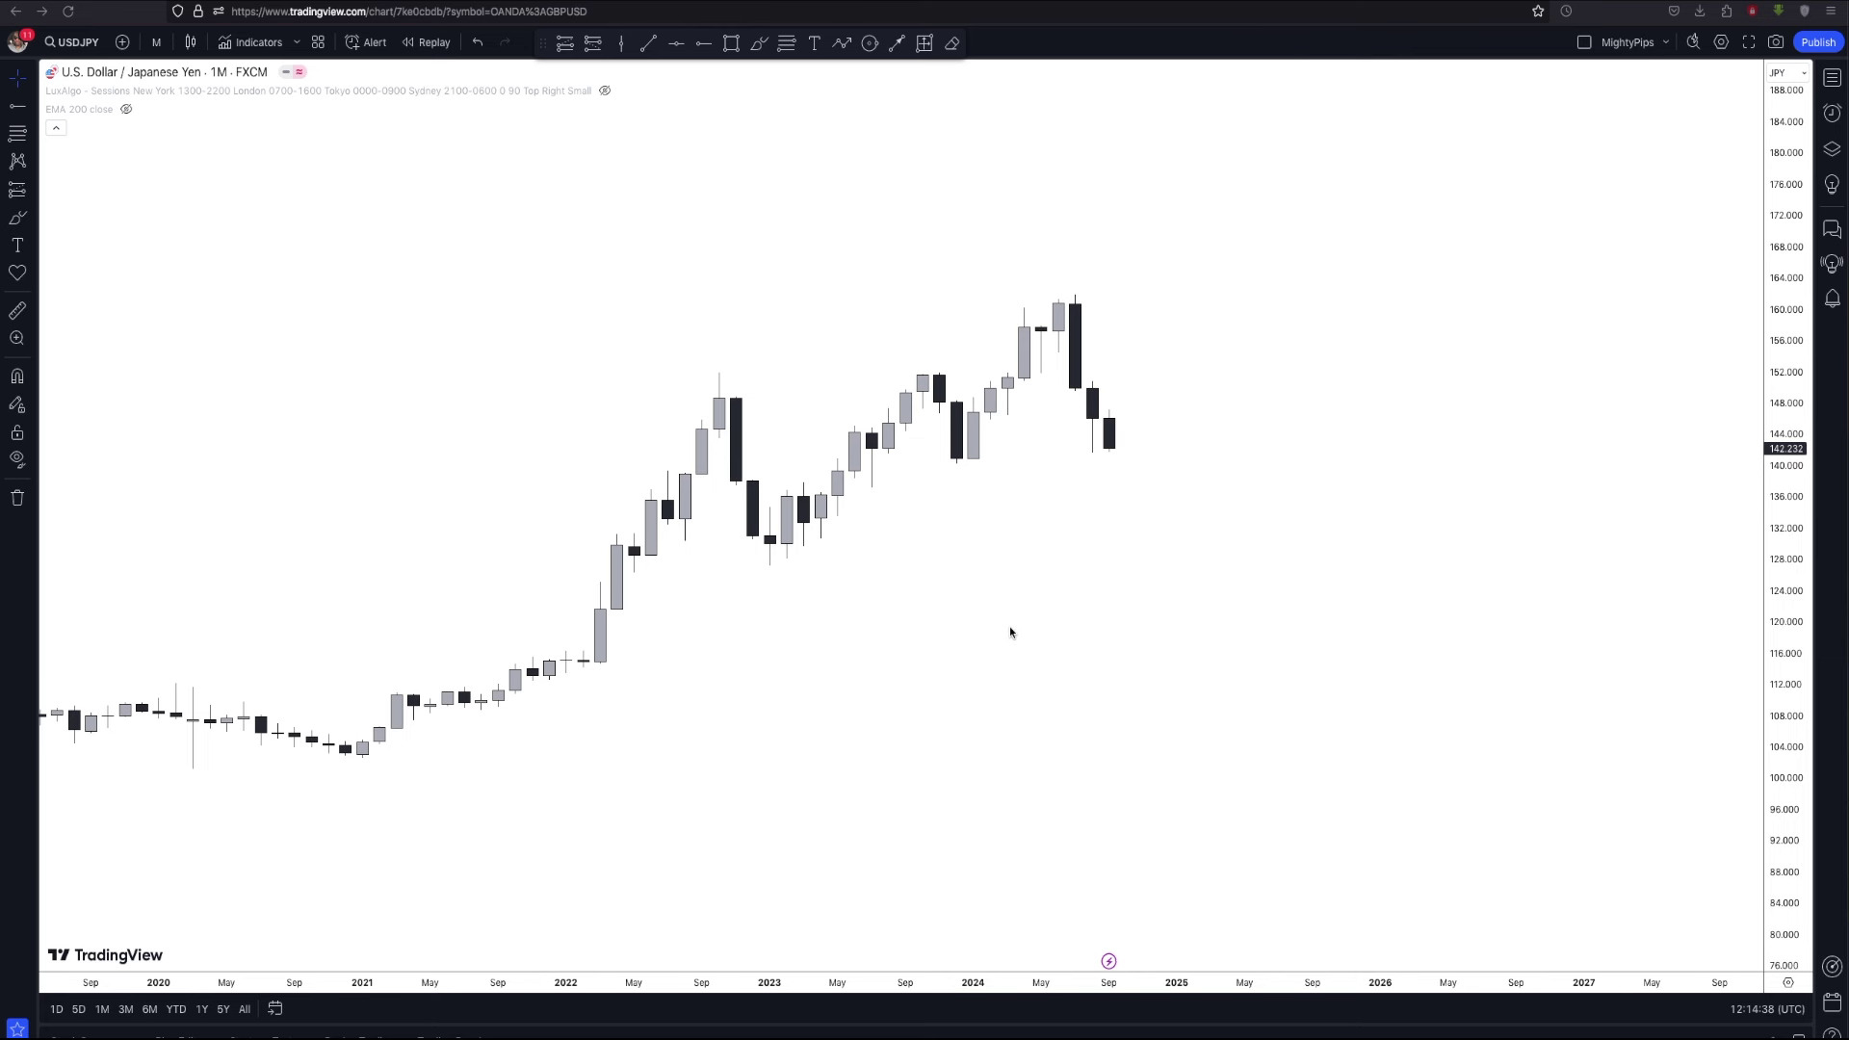
# Examine the full monthly USD/JPY price history from 1971 to 2024
pyautogui.scroll(2, 959, 580)
pyautogui.scroll(-2, 959, 580)
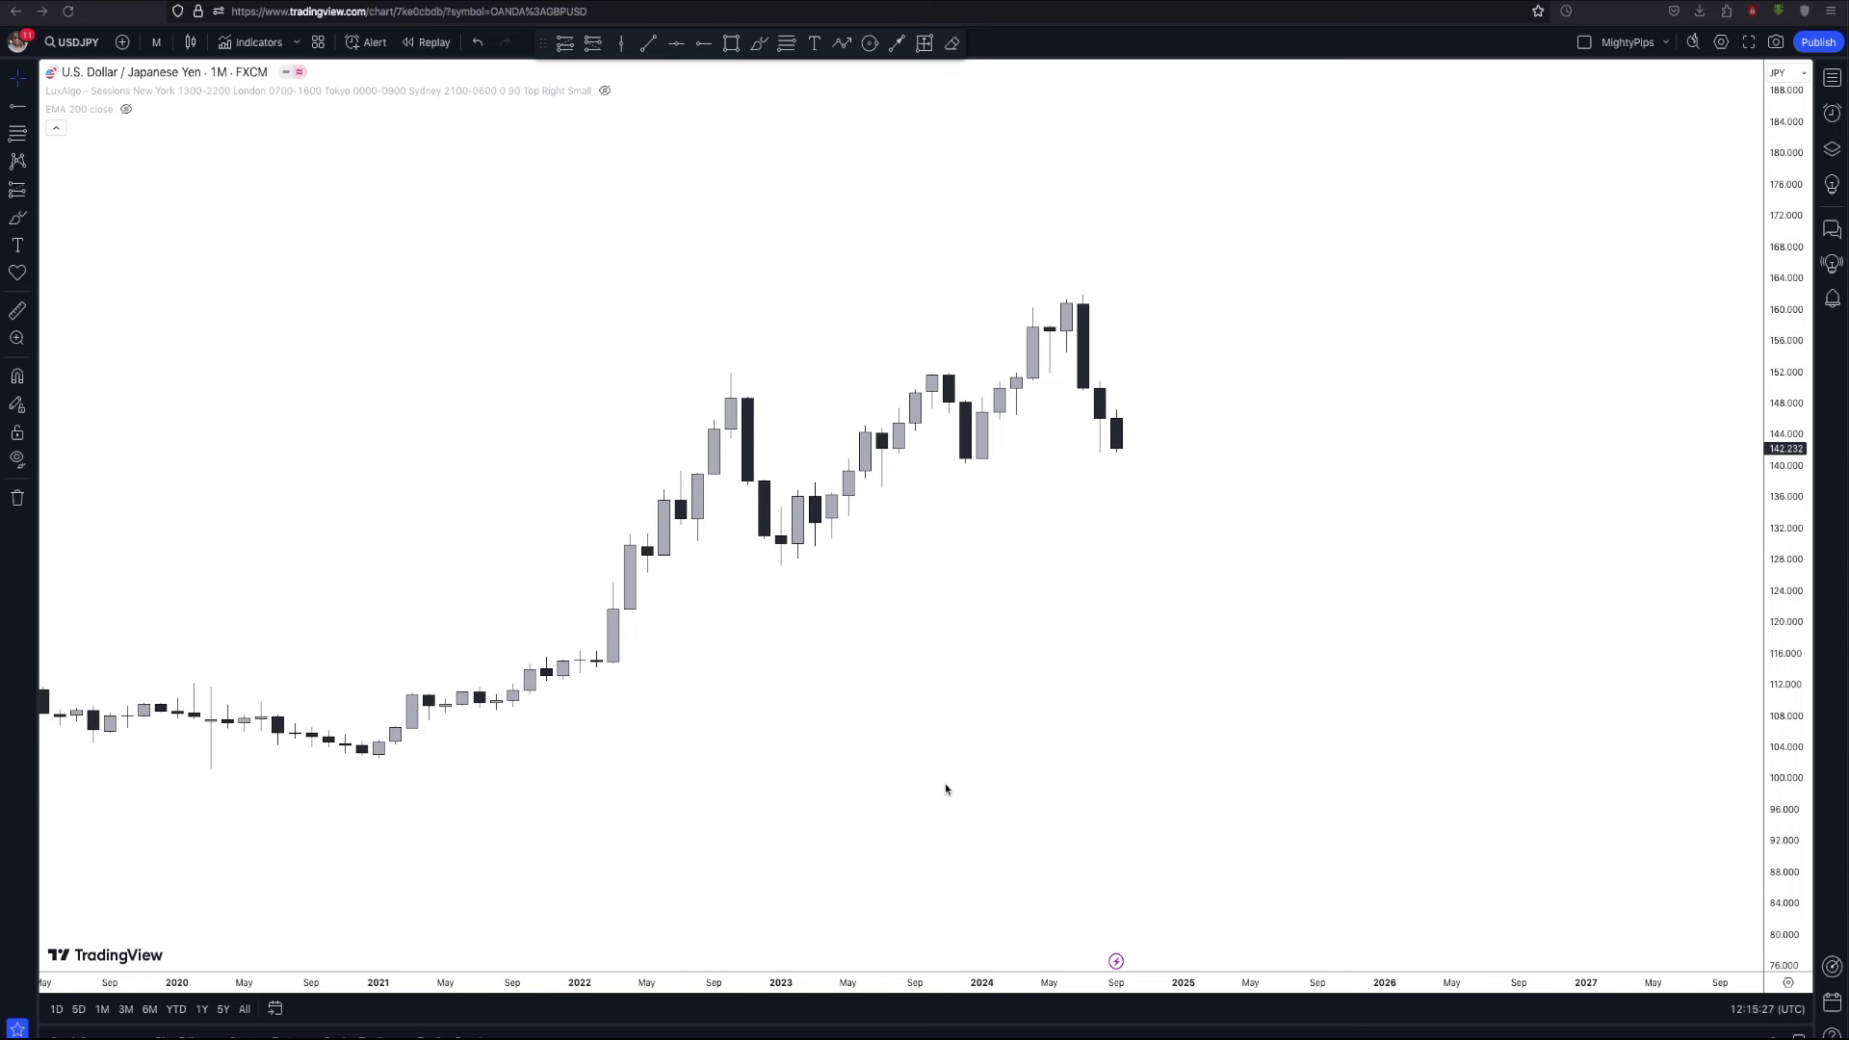
pyautogui.scroll(-2, 801, 772)
pyautogui.scroll(-1, 803, 778)
pyautogui.scroll(-2, 912, 781)
pyautogui.scroll(-6, 912, 782)
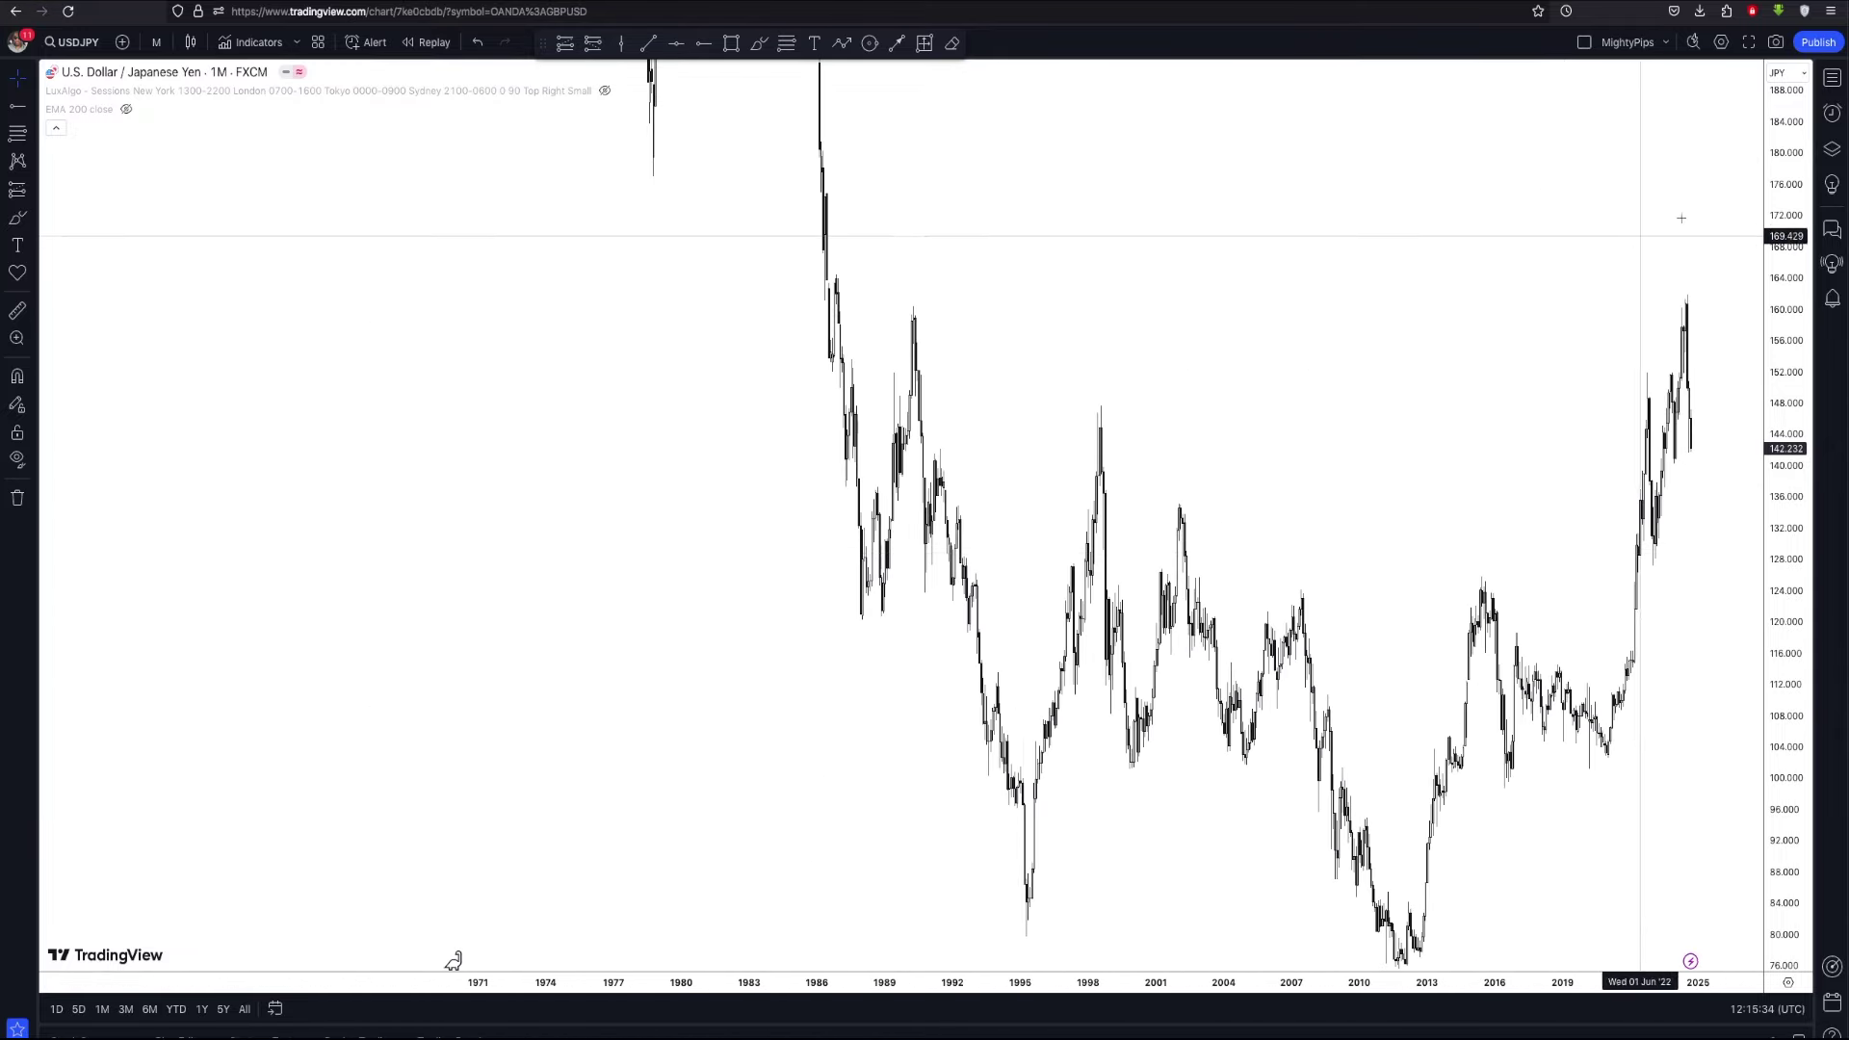
pyautogui.moveTo(1788, 296); pyautogui.dragTo(1757, 638)
pyautogui.moveTo(1465, 392); pyautogui.dragTo(1304, 446)
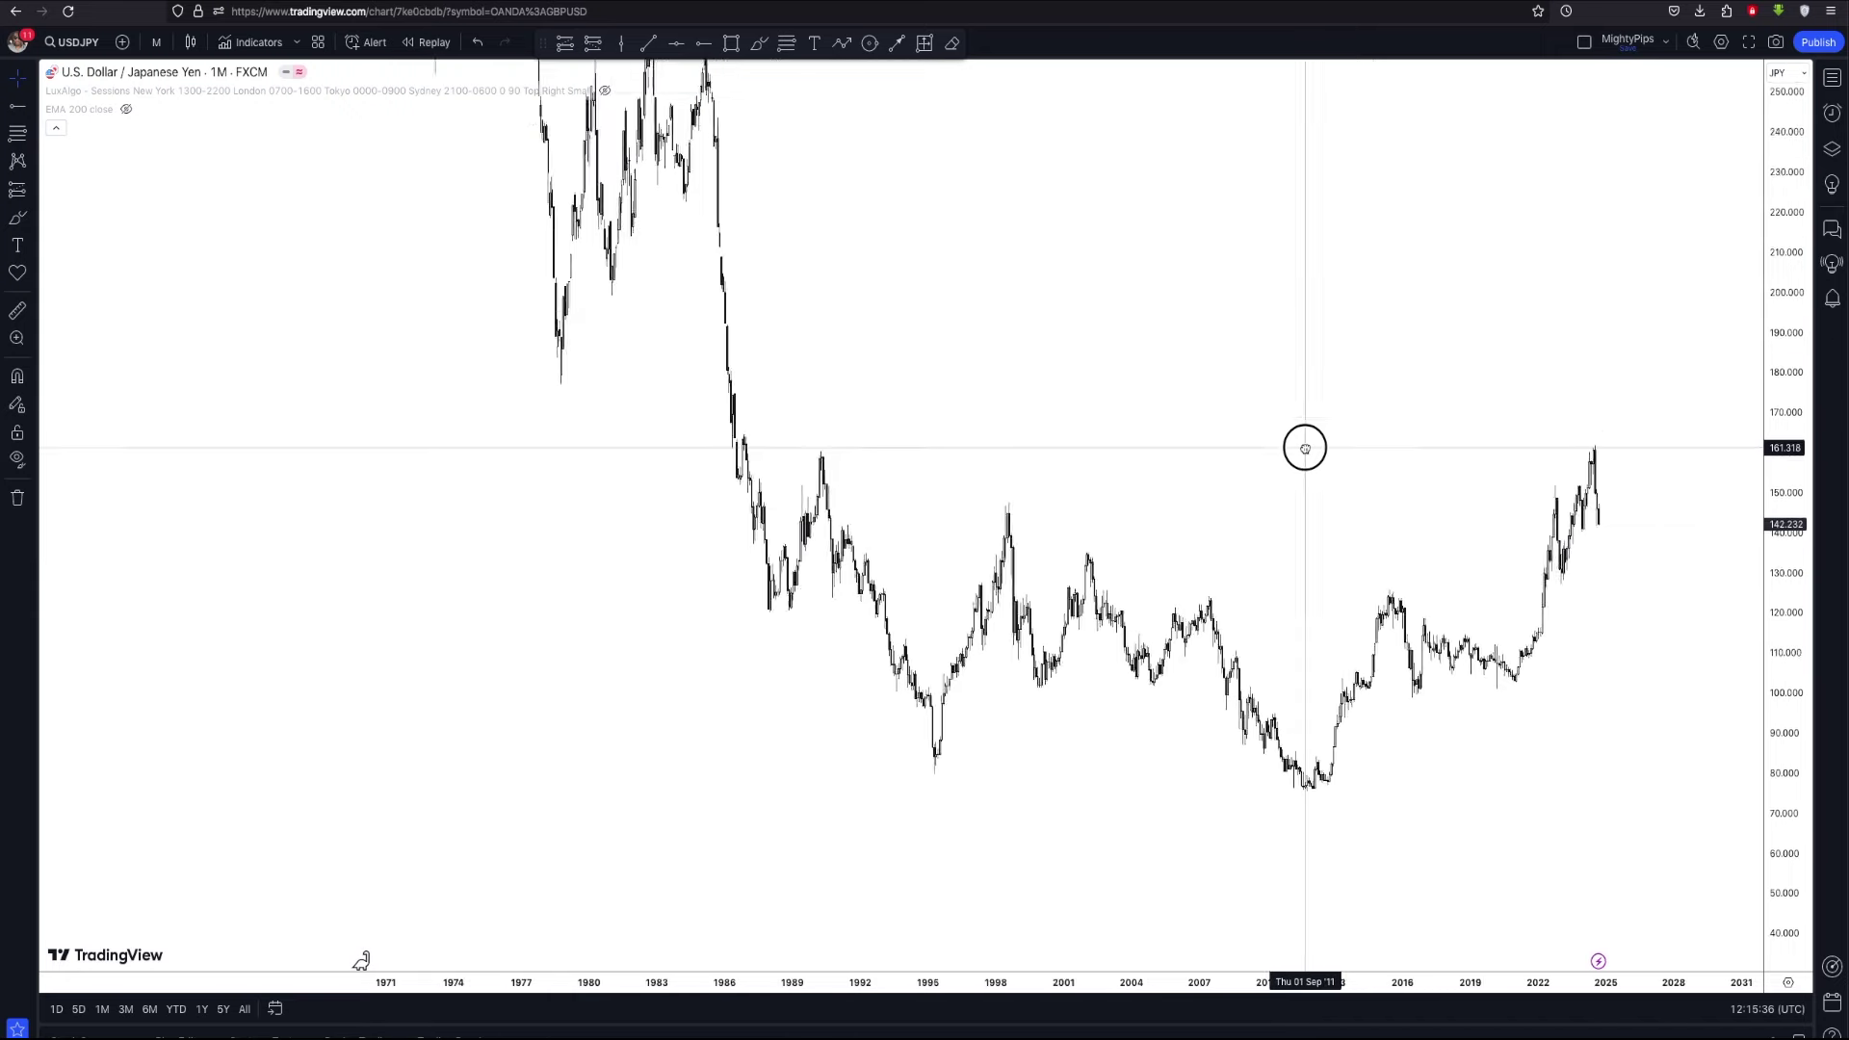
pyautogui.moveTo(1778, 212); pyautogui.dragTo(1774, 512)
pyautogui.moveTo(1439, 364); pyautogui.dragTo(1376, 559)
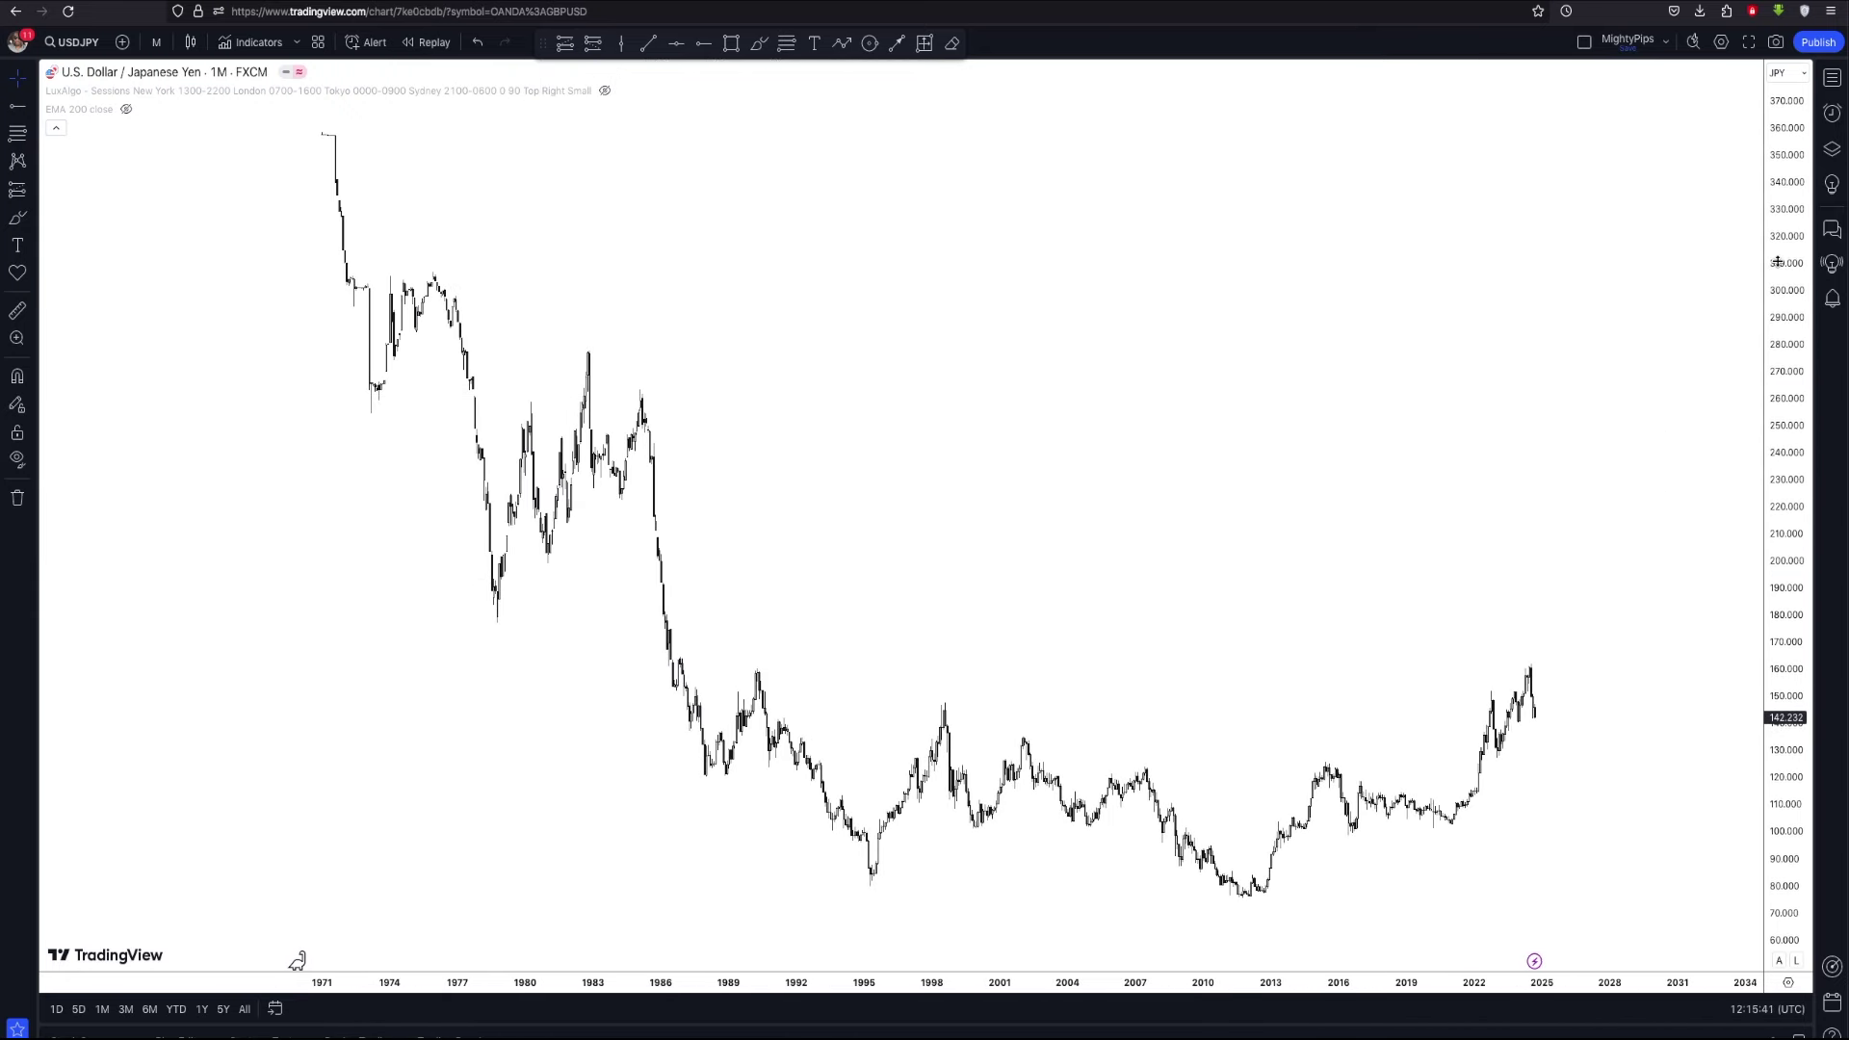
pyautogui.moveTo(1775, 263); pyautogui.dragTo(1770, 392)
pyautogui.moveTo(1258, 485); pyautogui.dragTo(1230, 378)
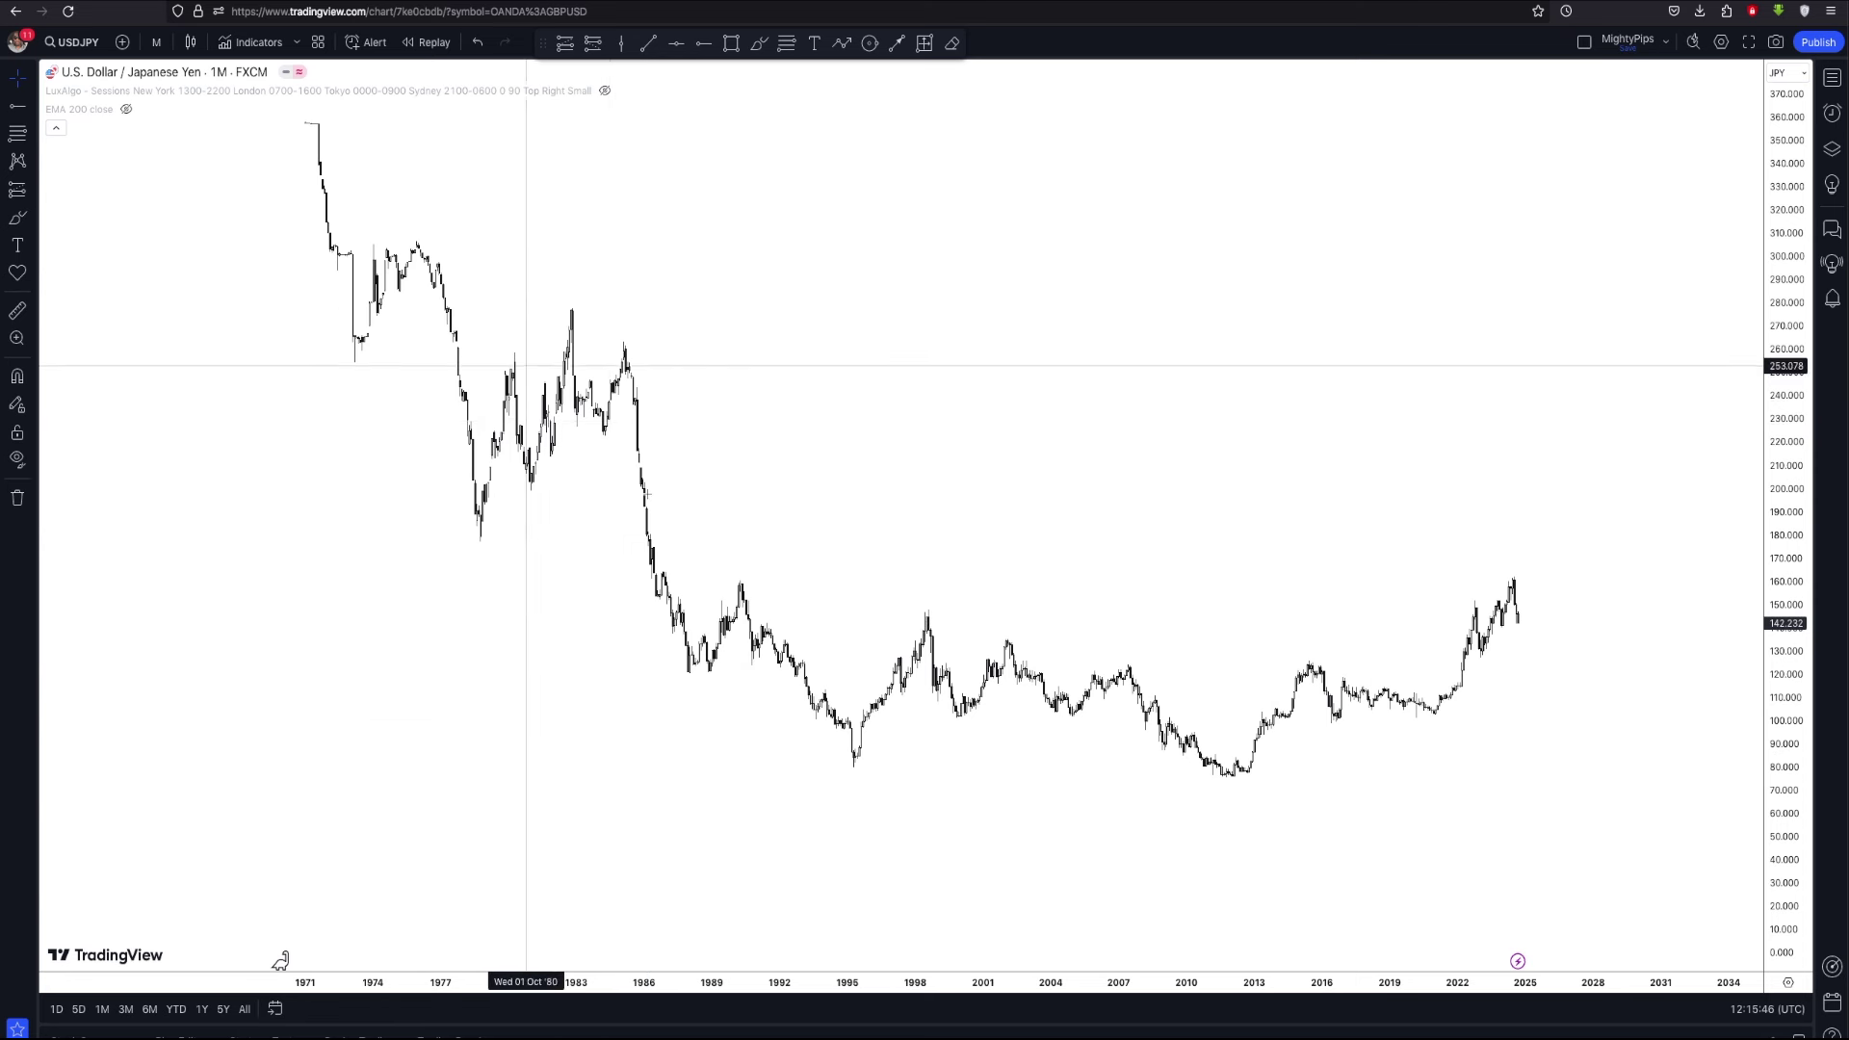
# Start a path on the 1971 high and trace the major price swings up to the 1985 high
pyautogui.click(842, 43)
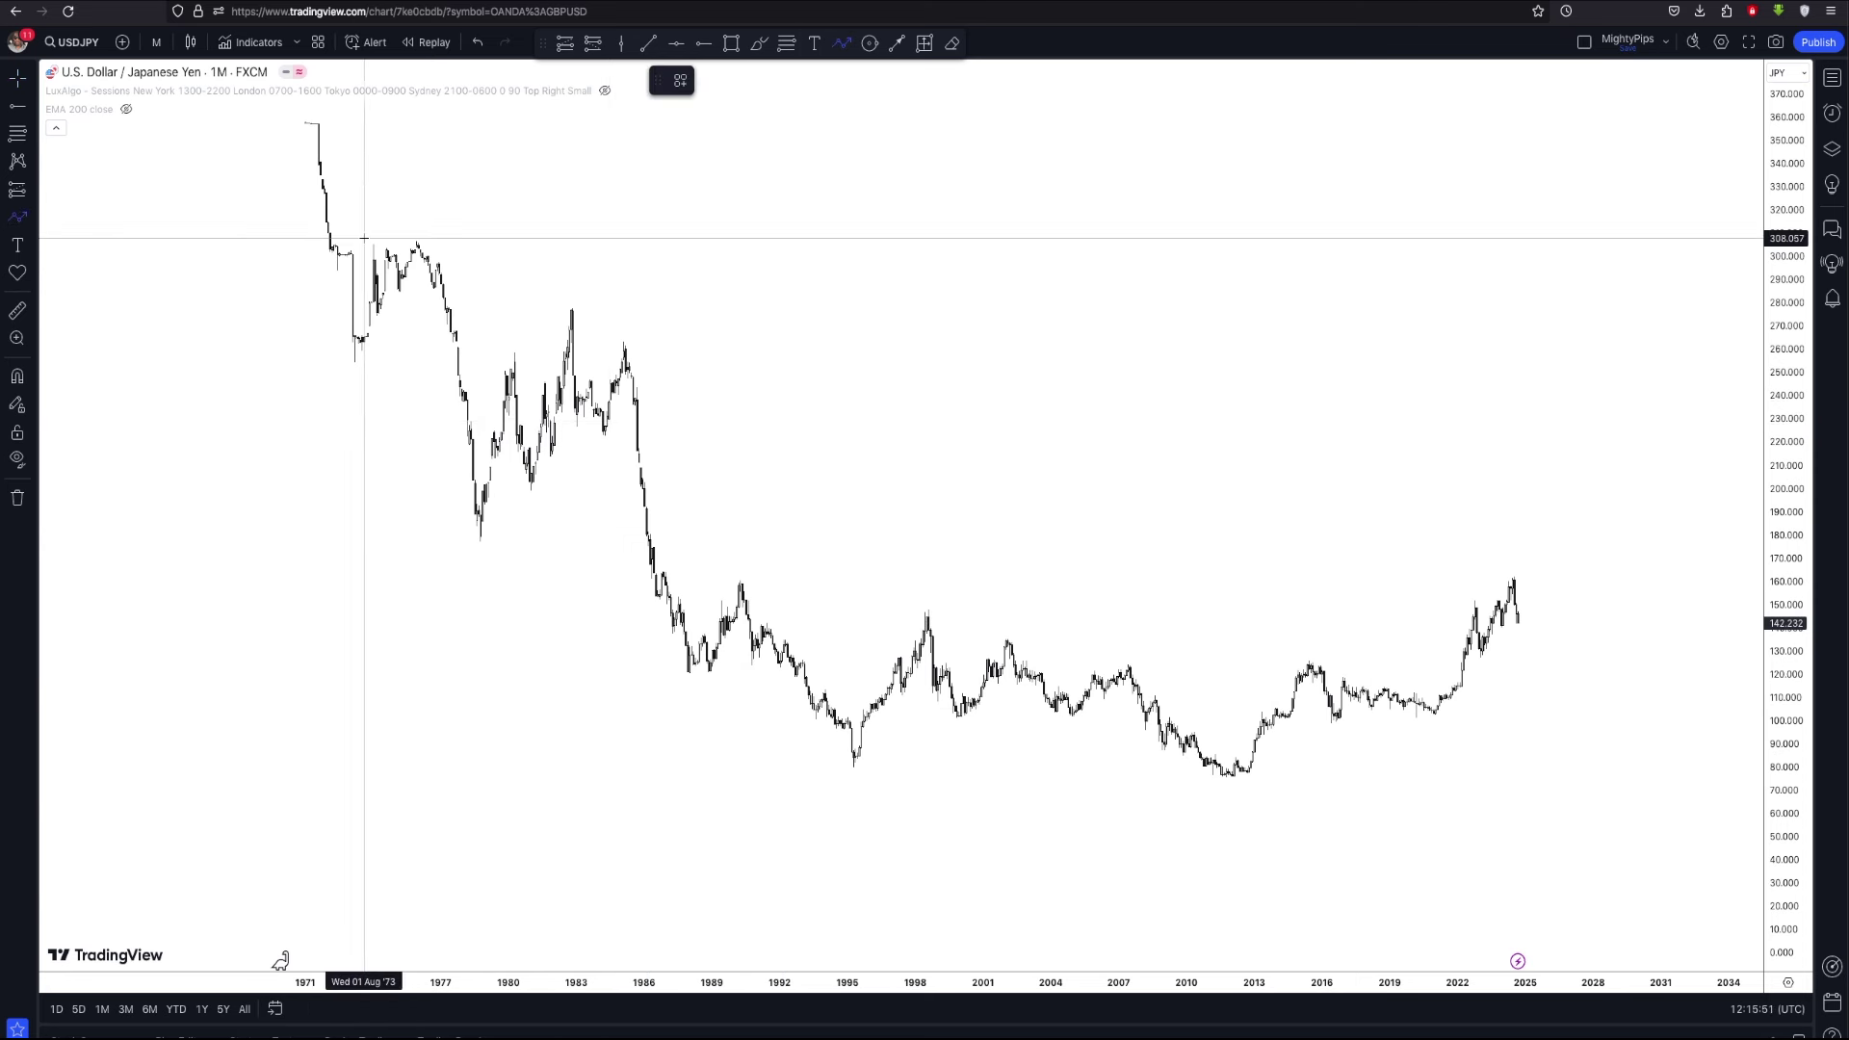
pyautogui.click(324, 138)
pyautogui.click(356, 352)
pyautogui.click(421, 236)
pyautogui.click(485, 539)
pyautogui.click(513, 353)
pyautogui.click(534, 494)
pyautogui.click(574, 310)
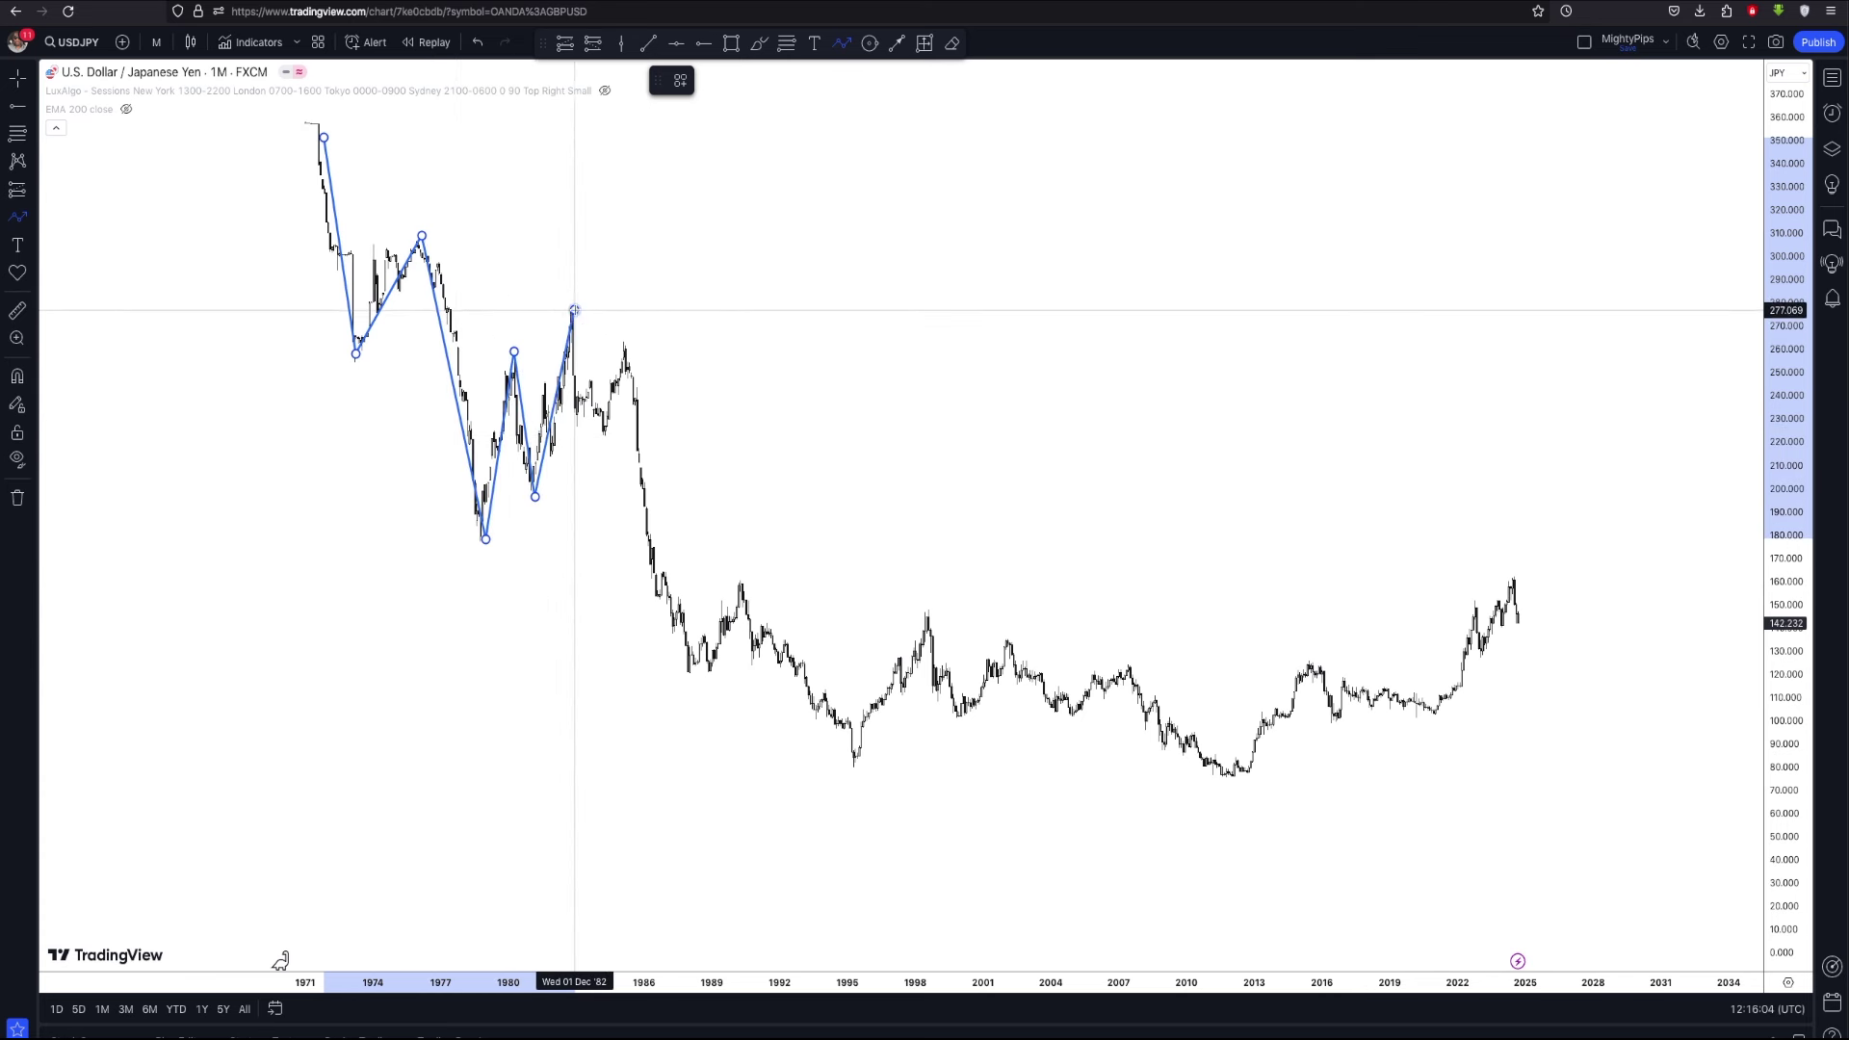
pyautogui.click(604, 435)
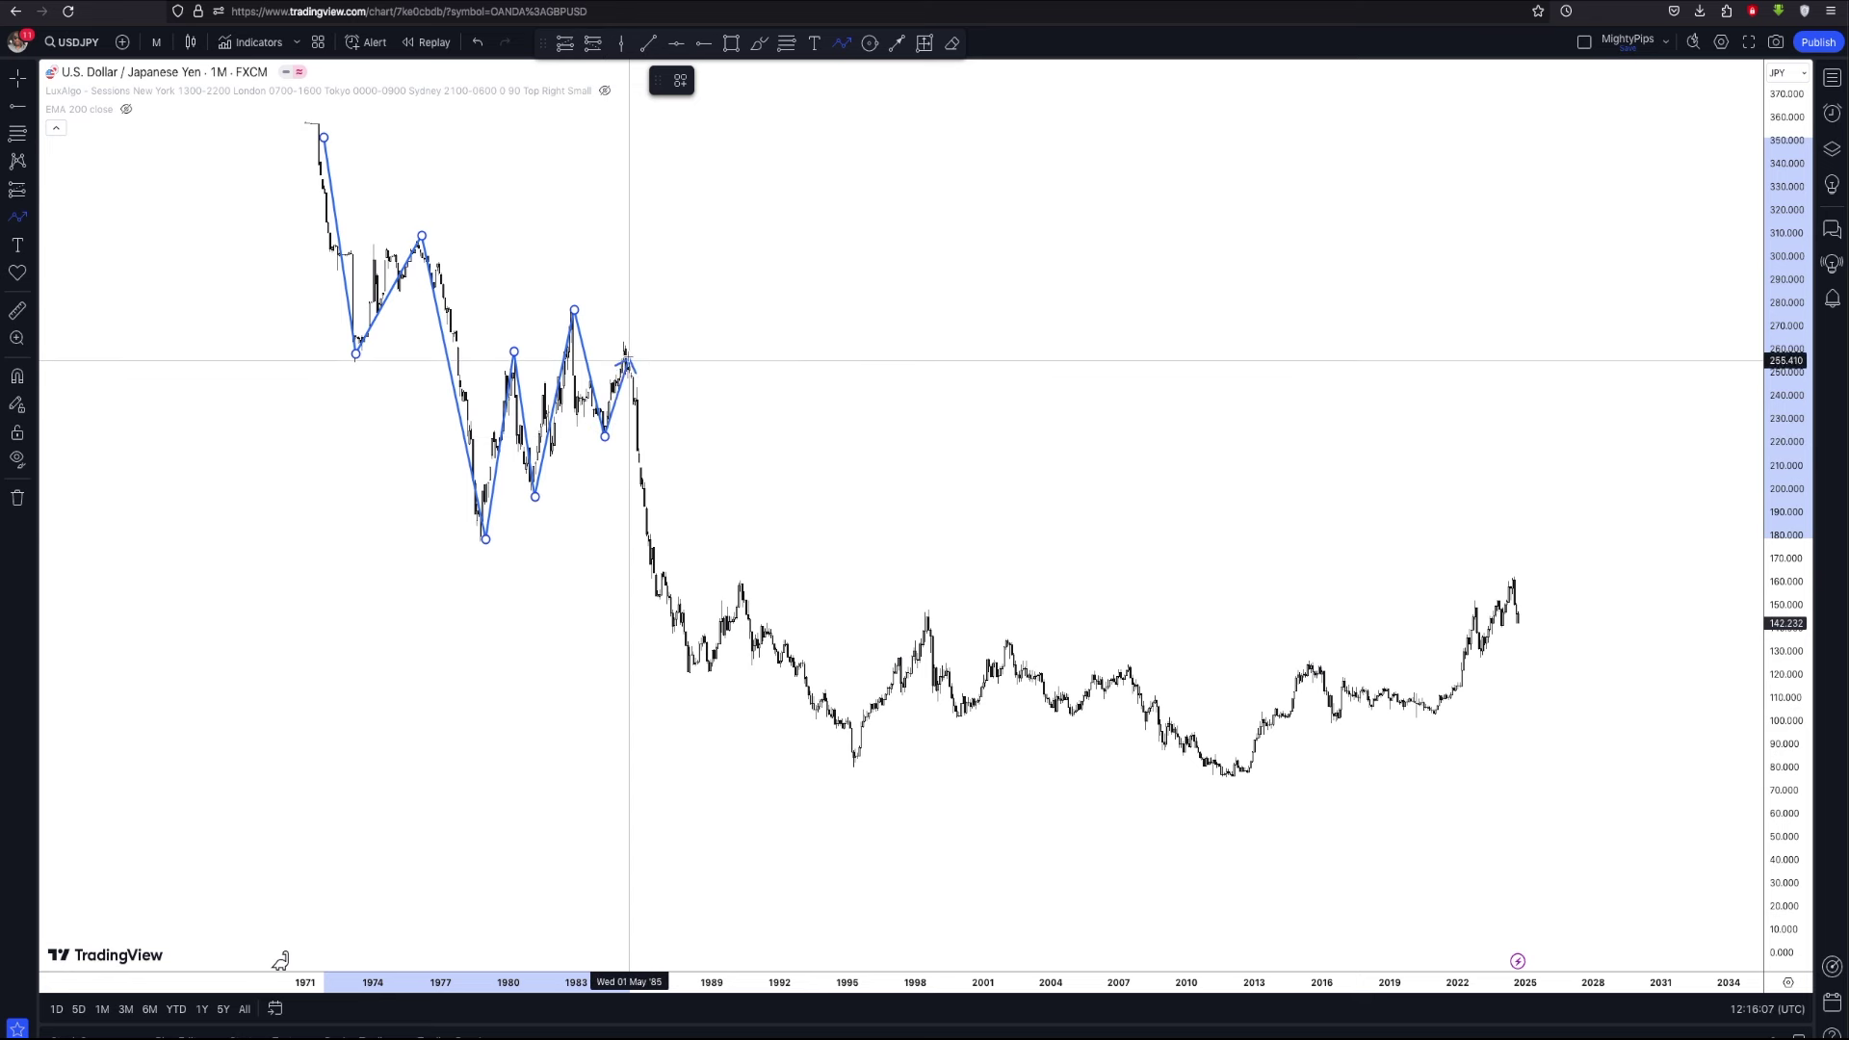
pyautogui.click(627, 349)
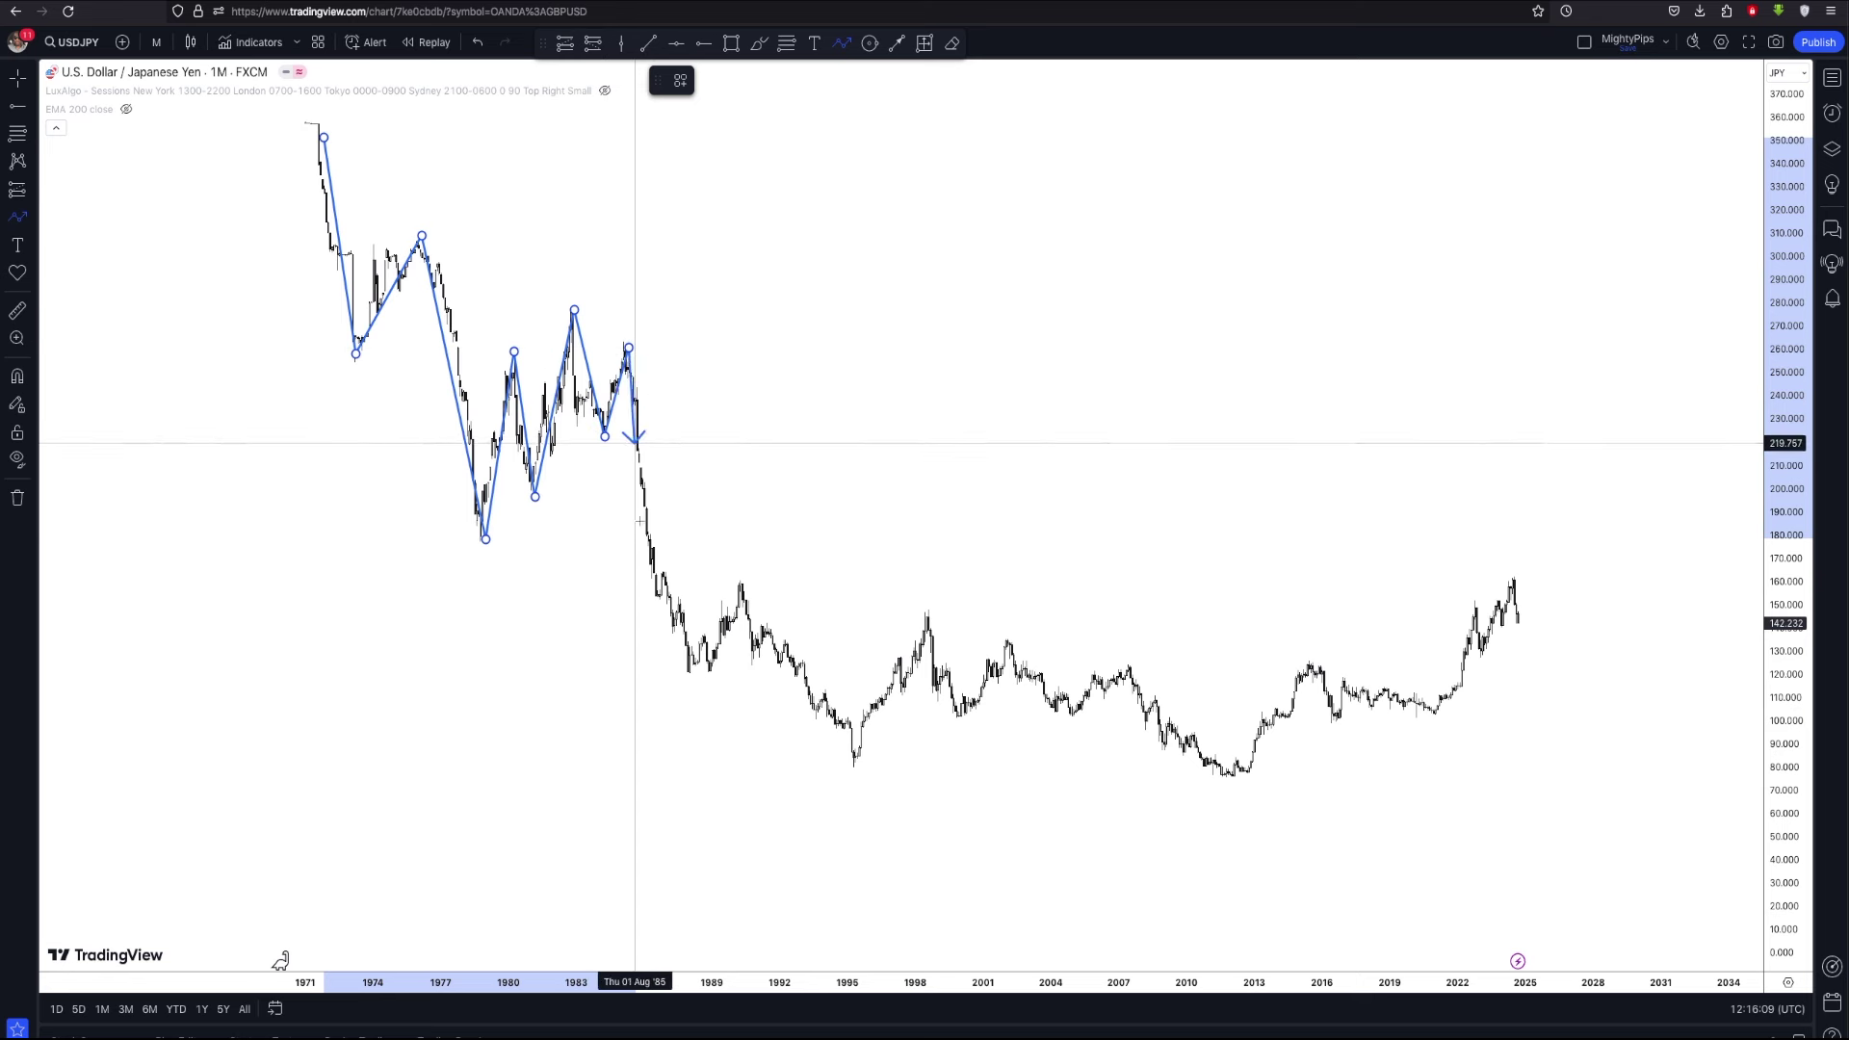
# Continue the path along the swing lows and highs from the 1988 low to the 2007 high
pyautogui.click(693, 676)
pyautogui.click(739, 582)
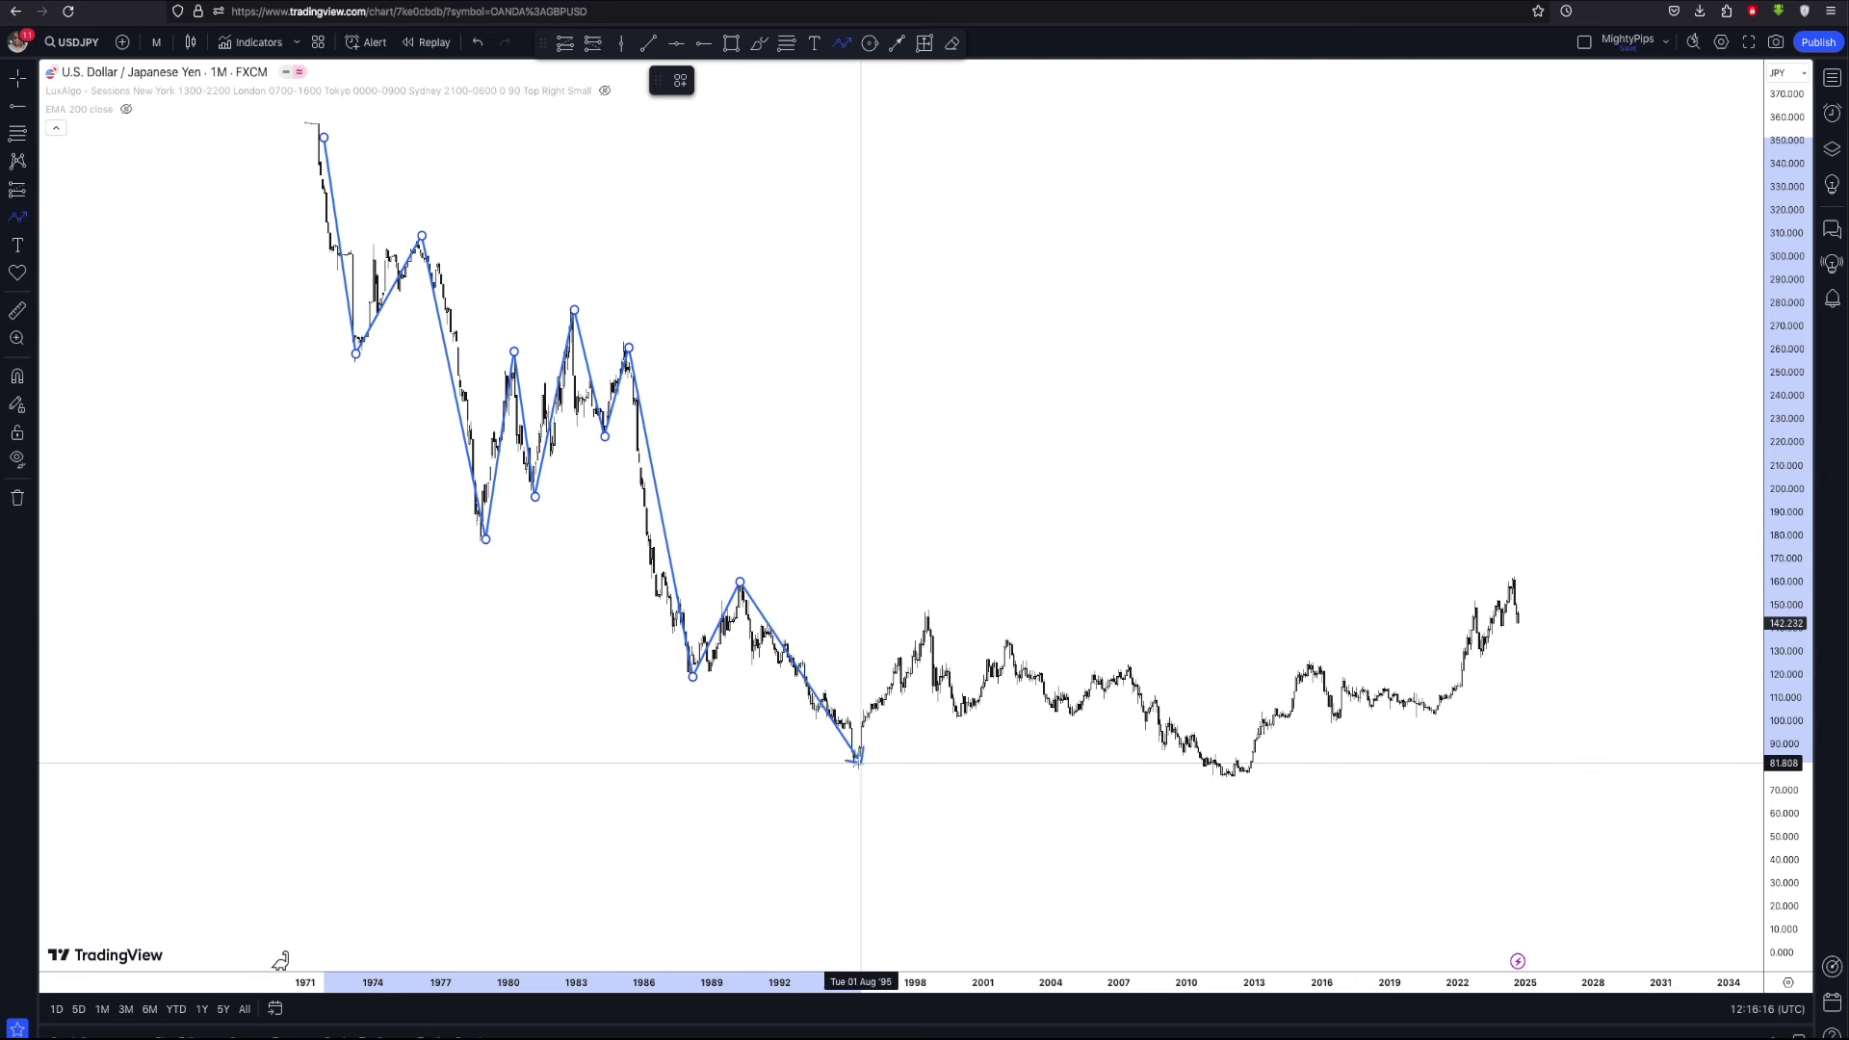
pyautogui.click(857, 764)
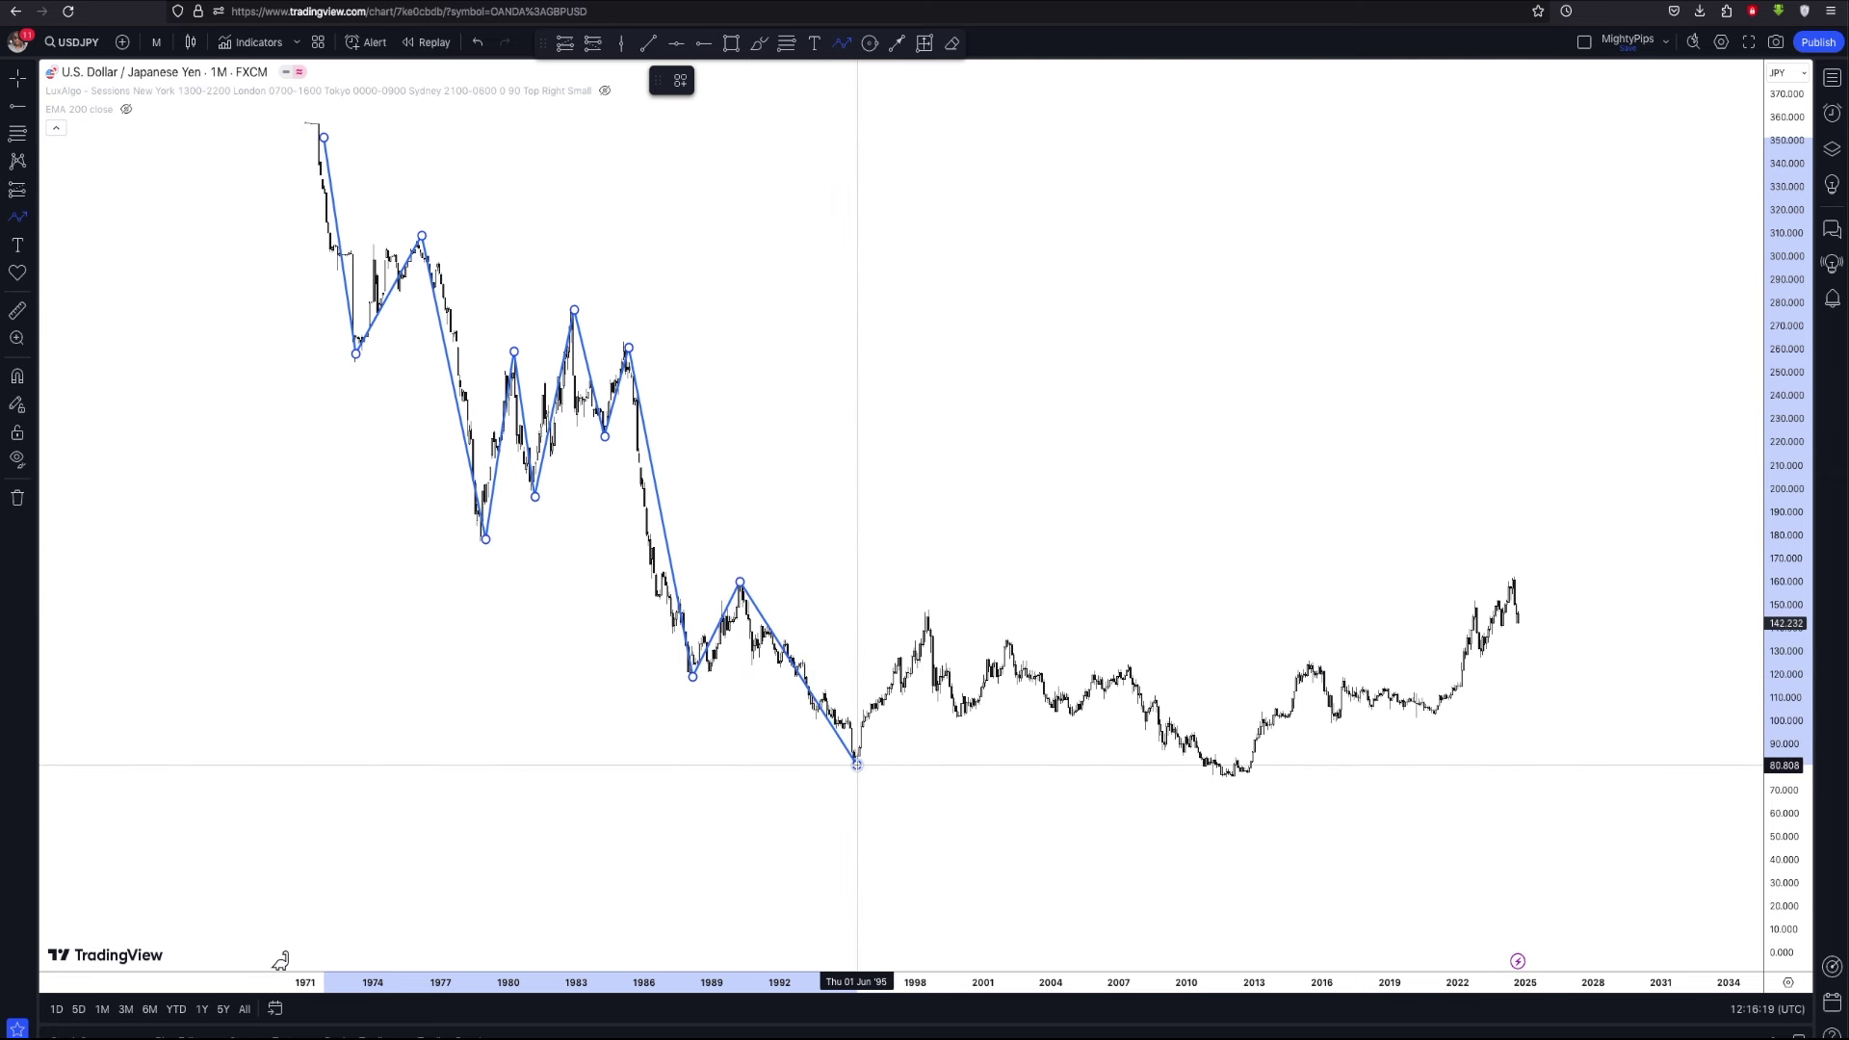
pyautogui.click(860, 765)
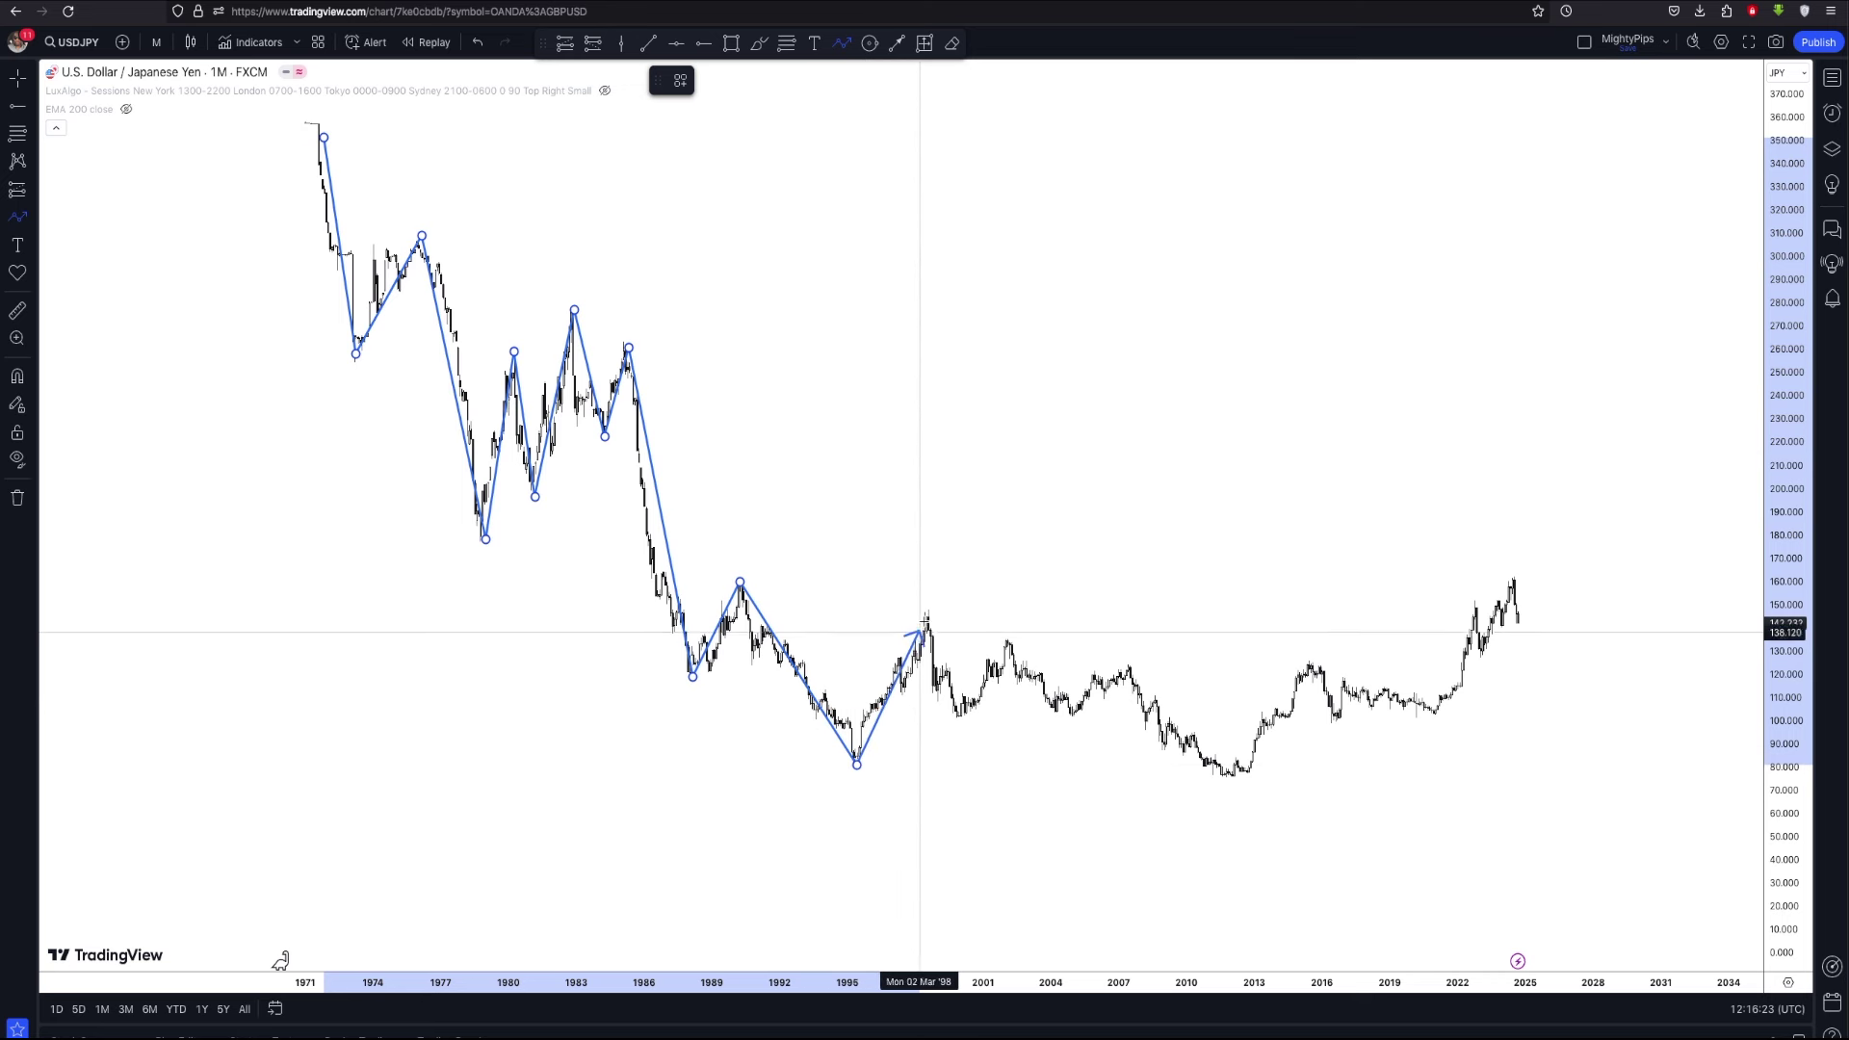
pyautogui.click(927, 609)
pyautogui.click(963, 724)
pyautogui.click(1011, 638)
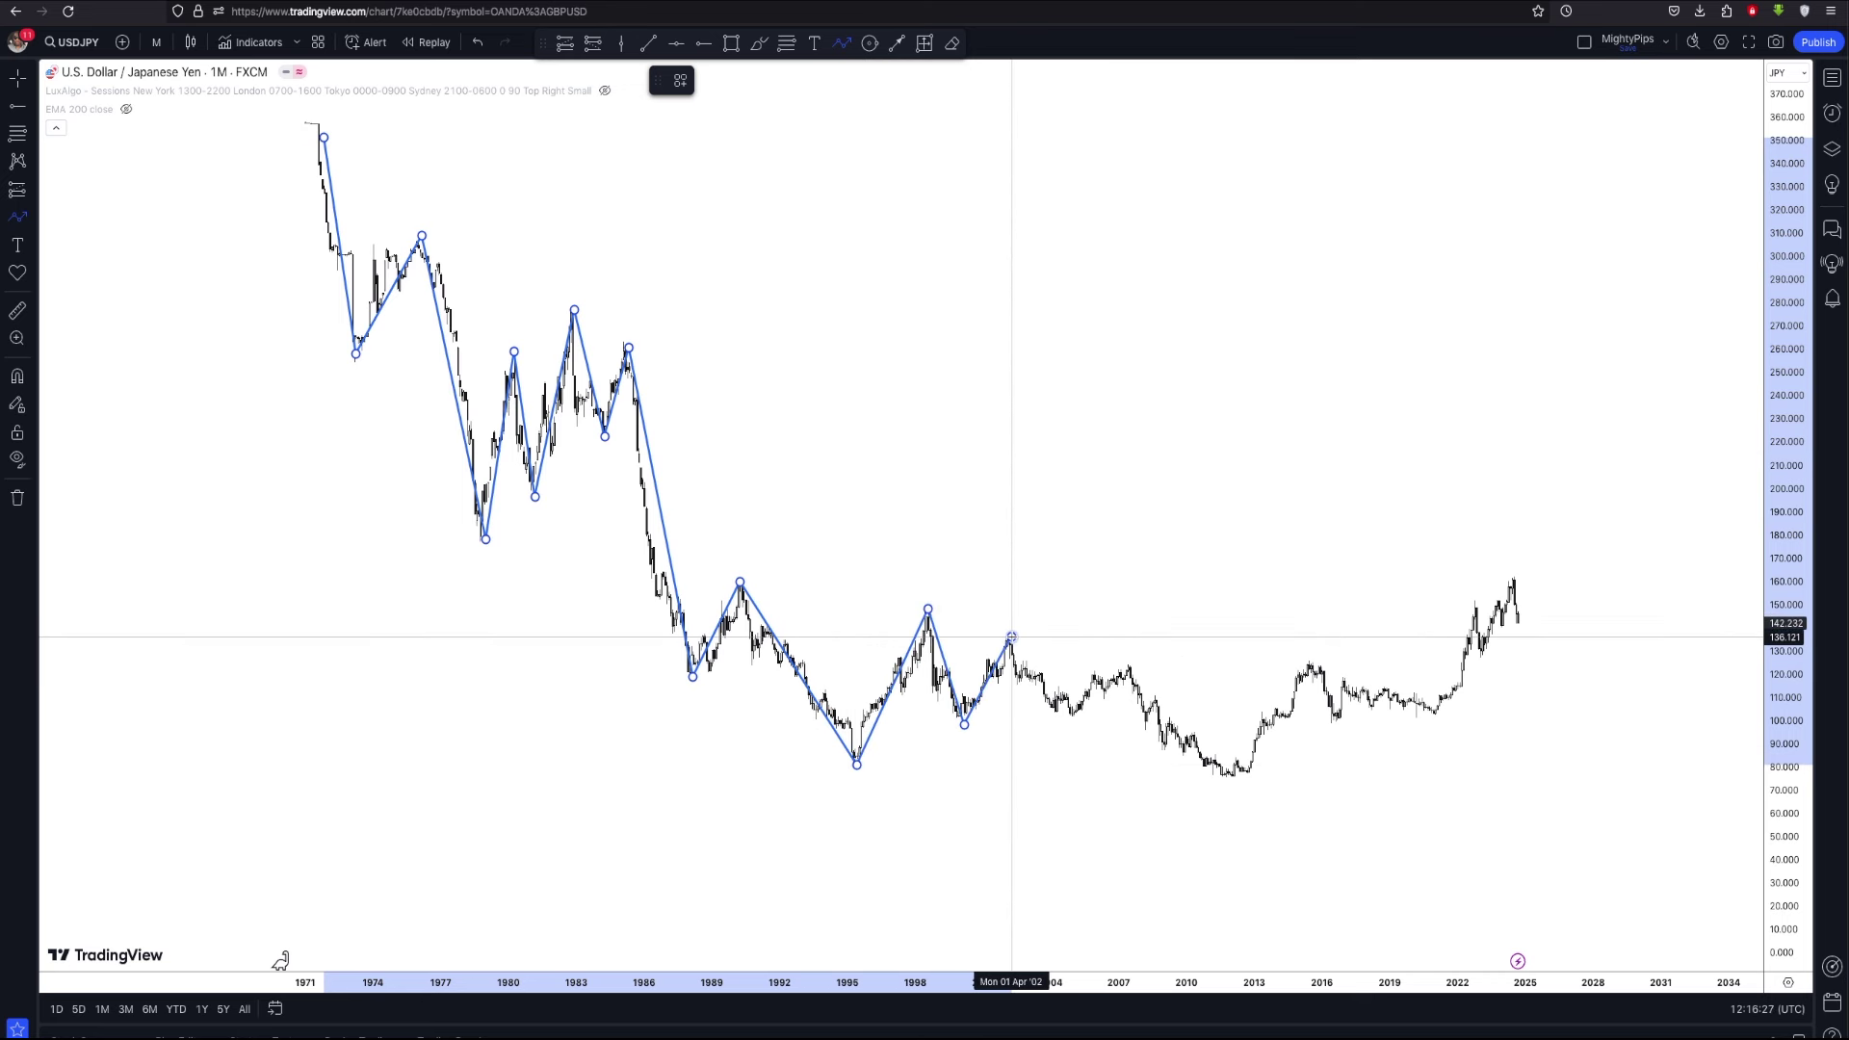
pyautogui.click(1069, 724)
pyautogui.click(1136, 664)
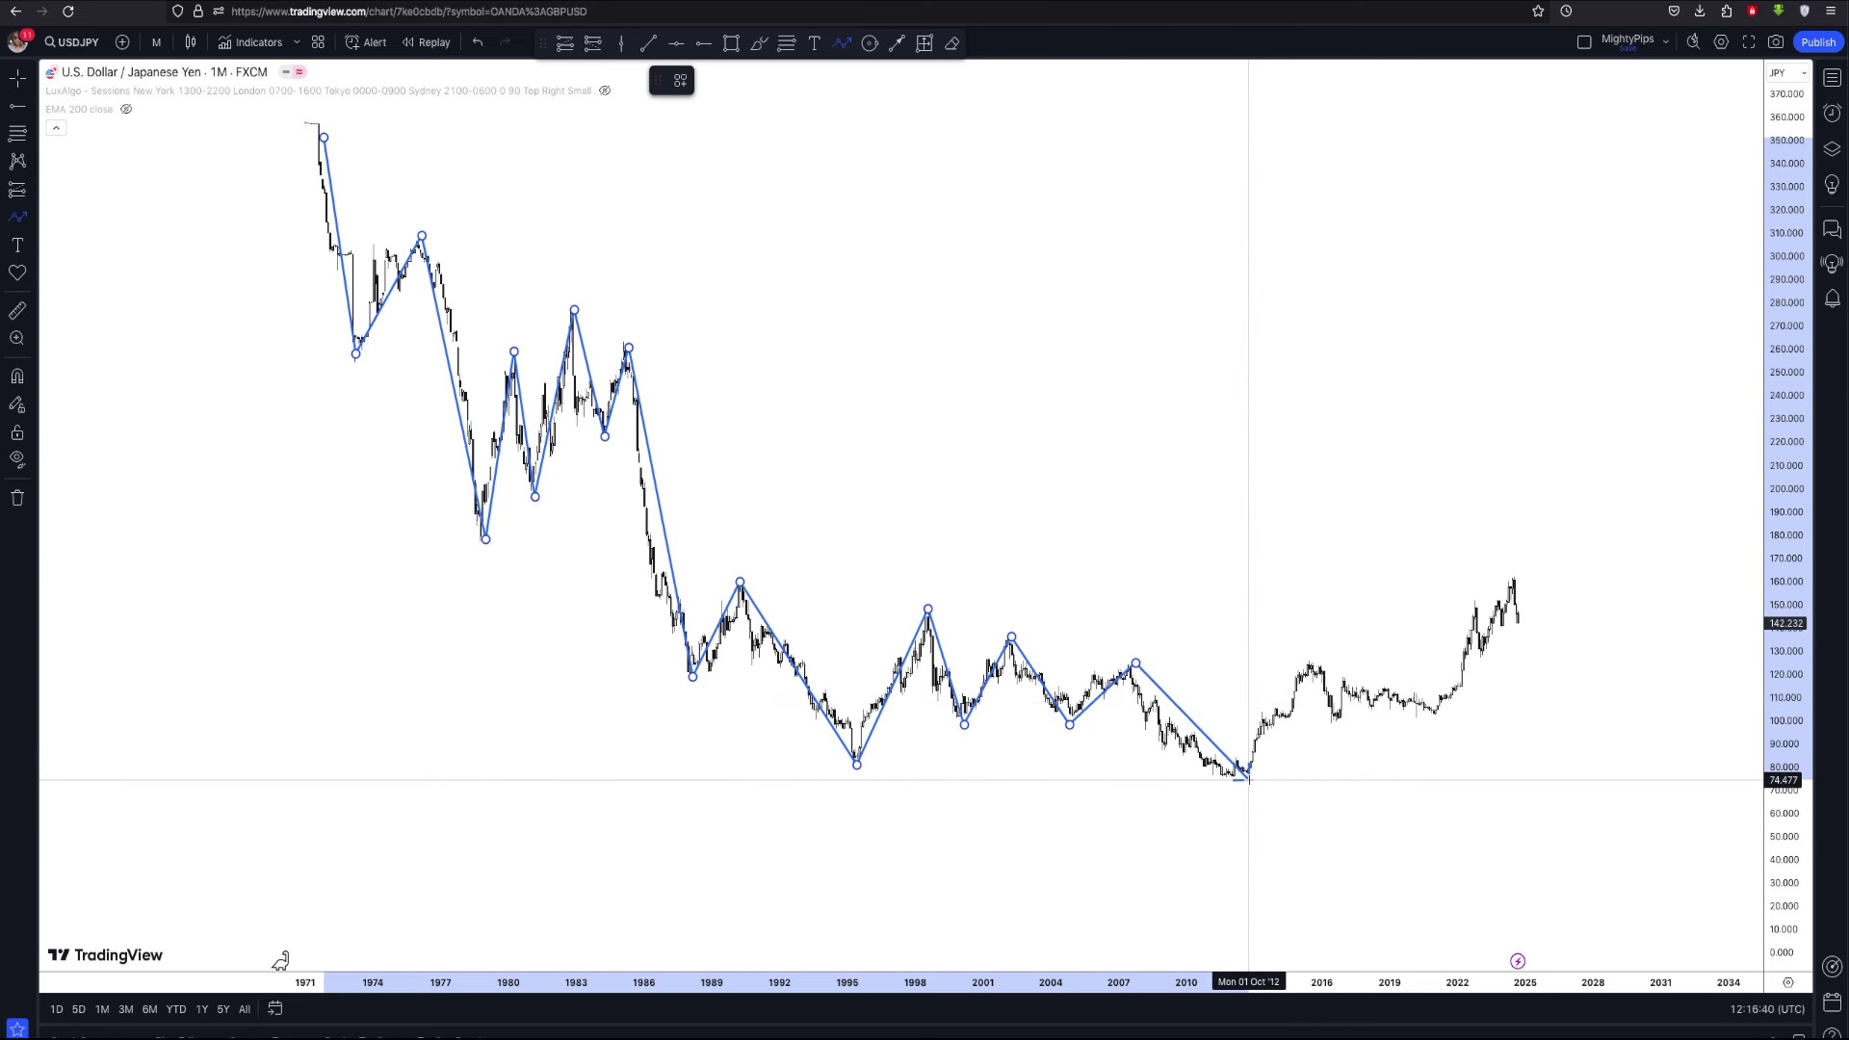
# Trace the path through the 2012 low and the following swings, and finish it above the 2024 high
pyautogui.click(1250, 778)
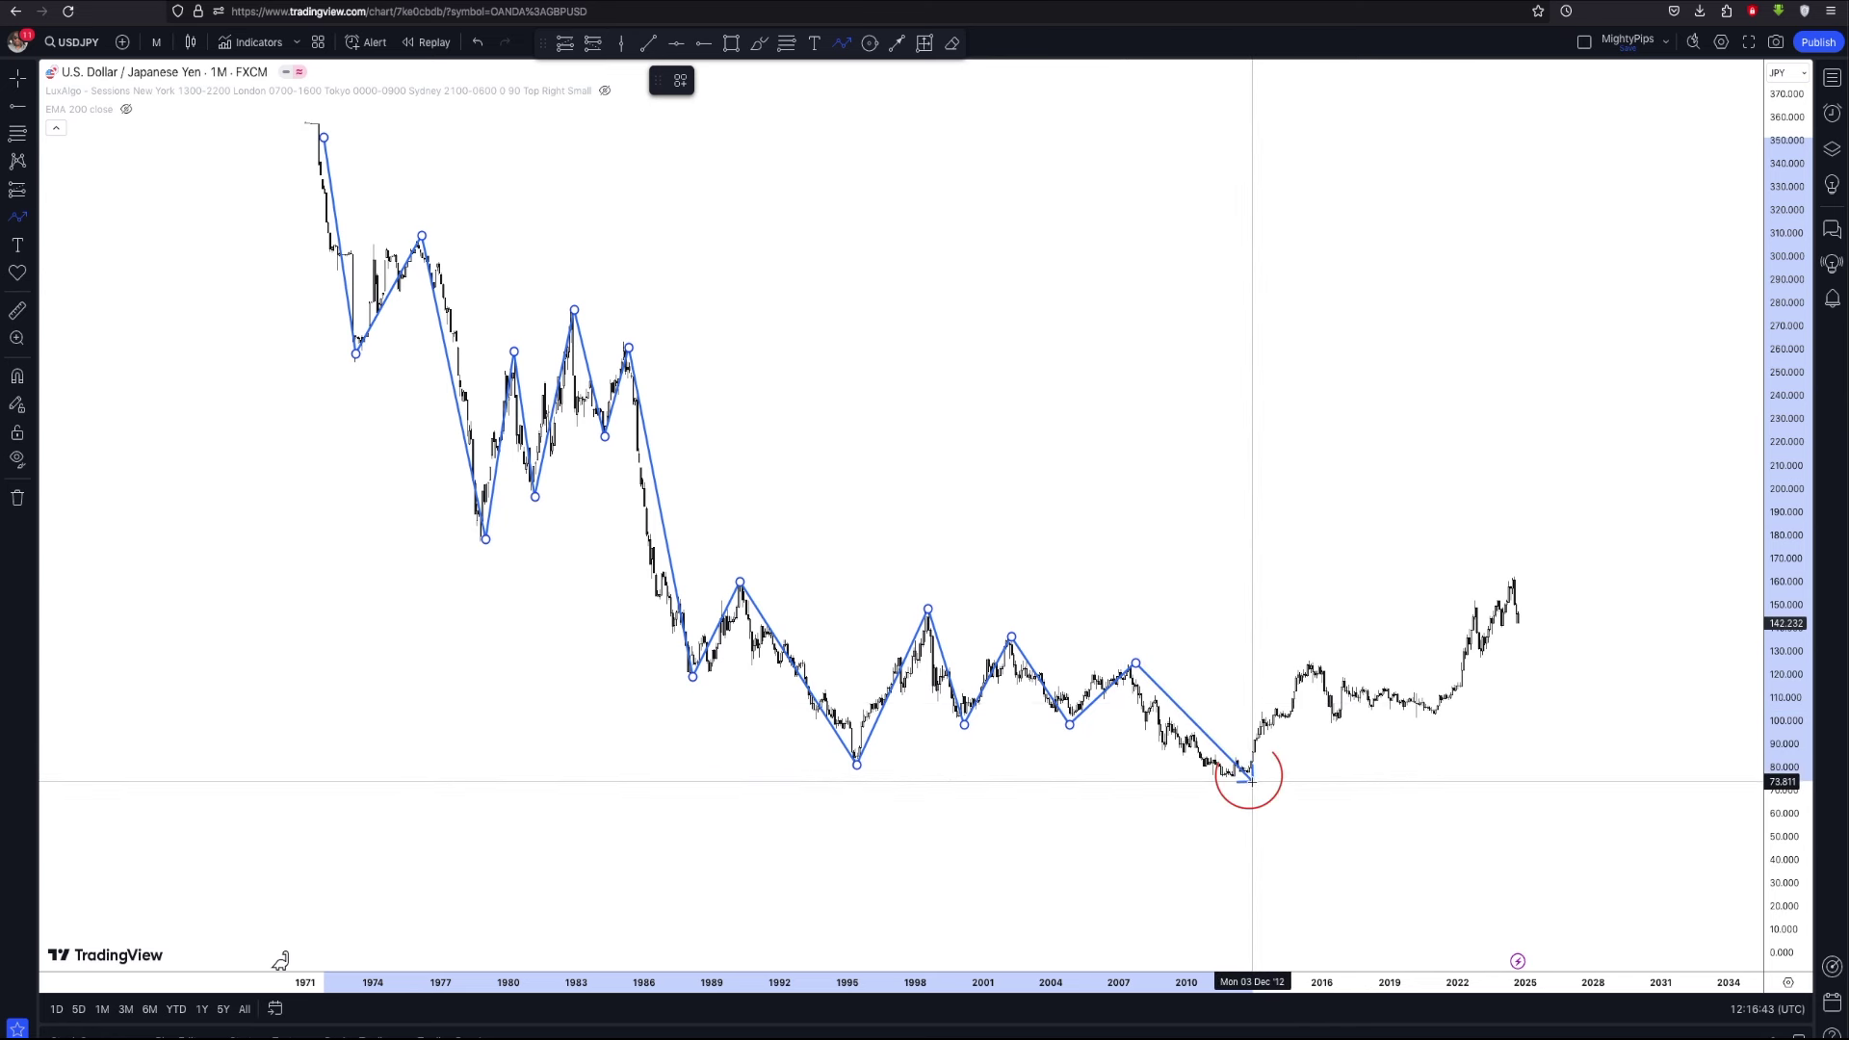
pyautogui.click(1248, 778)
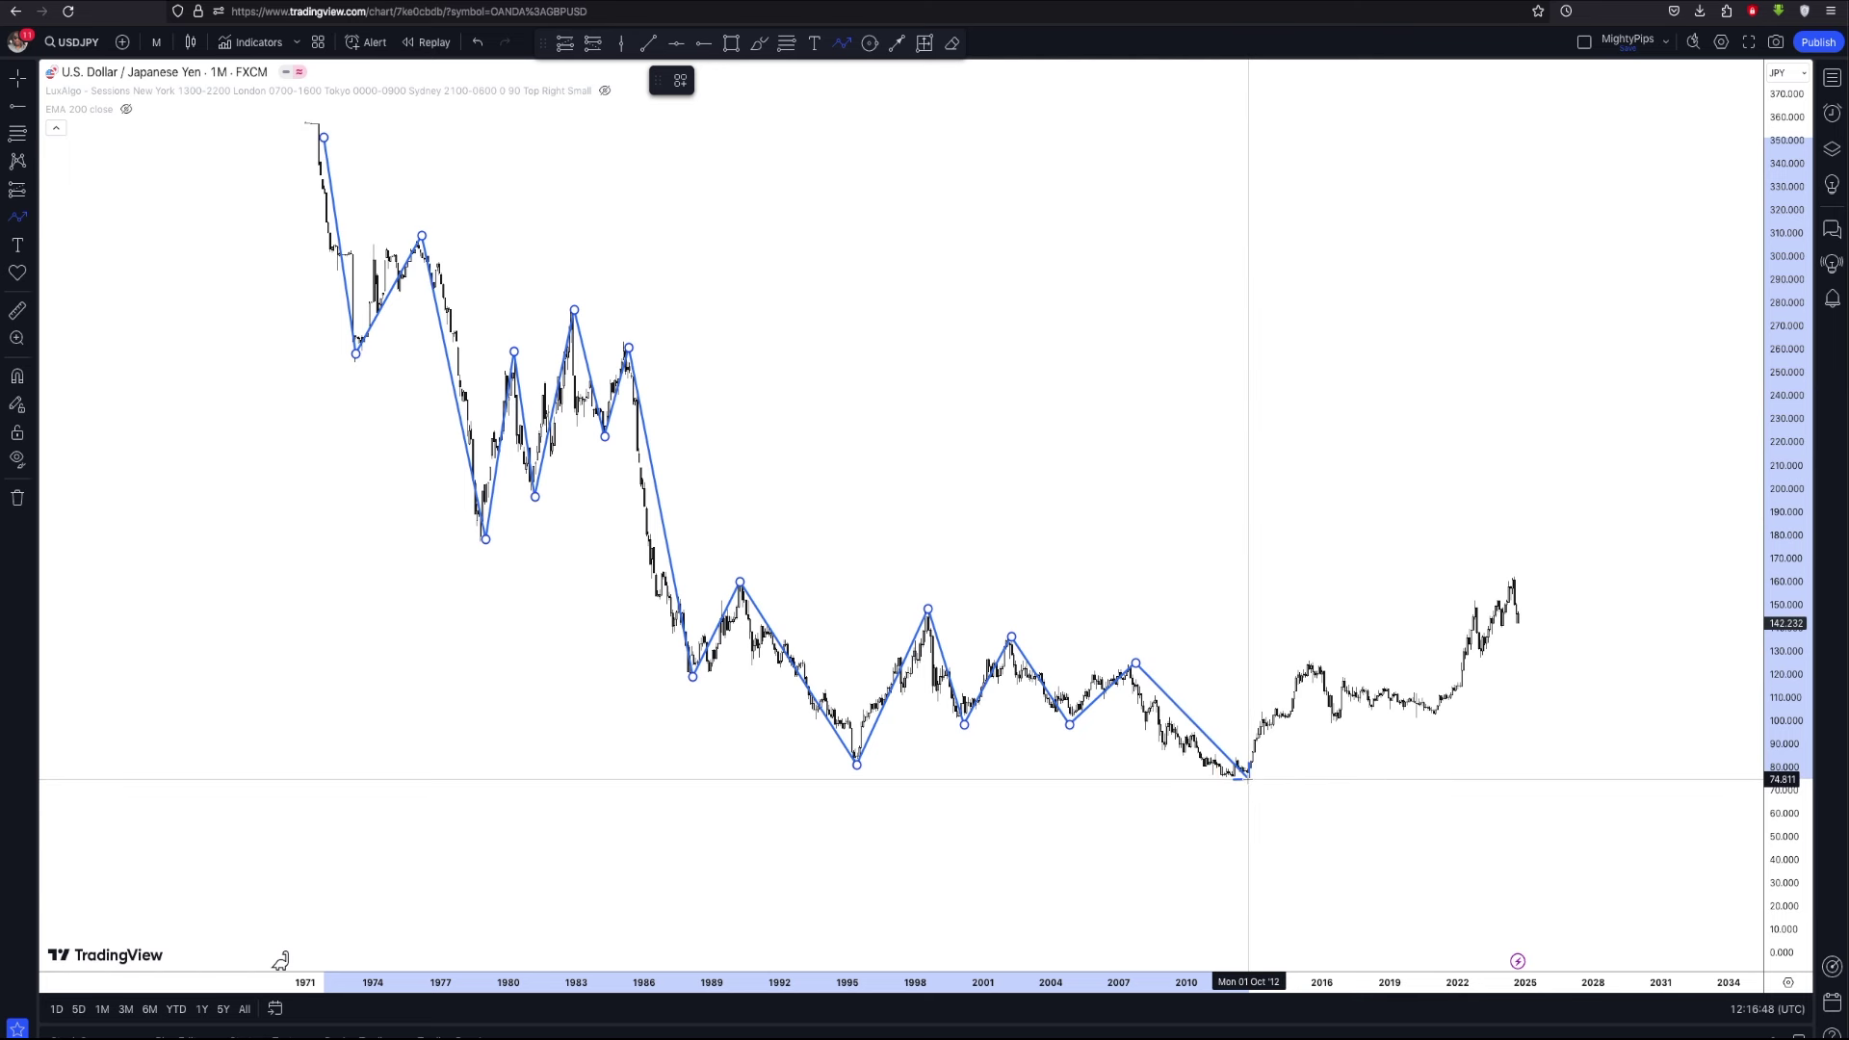
pyautogui.click(1307, 658)
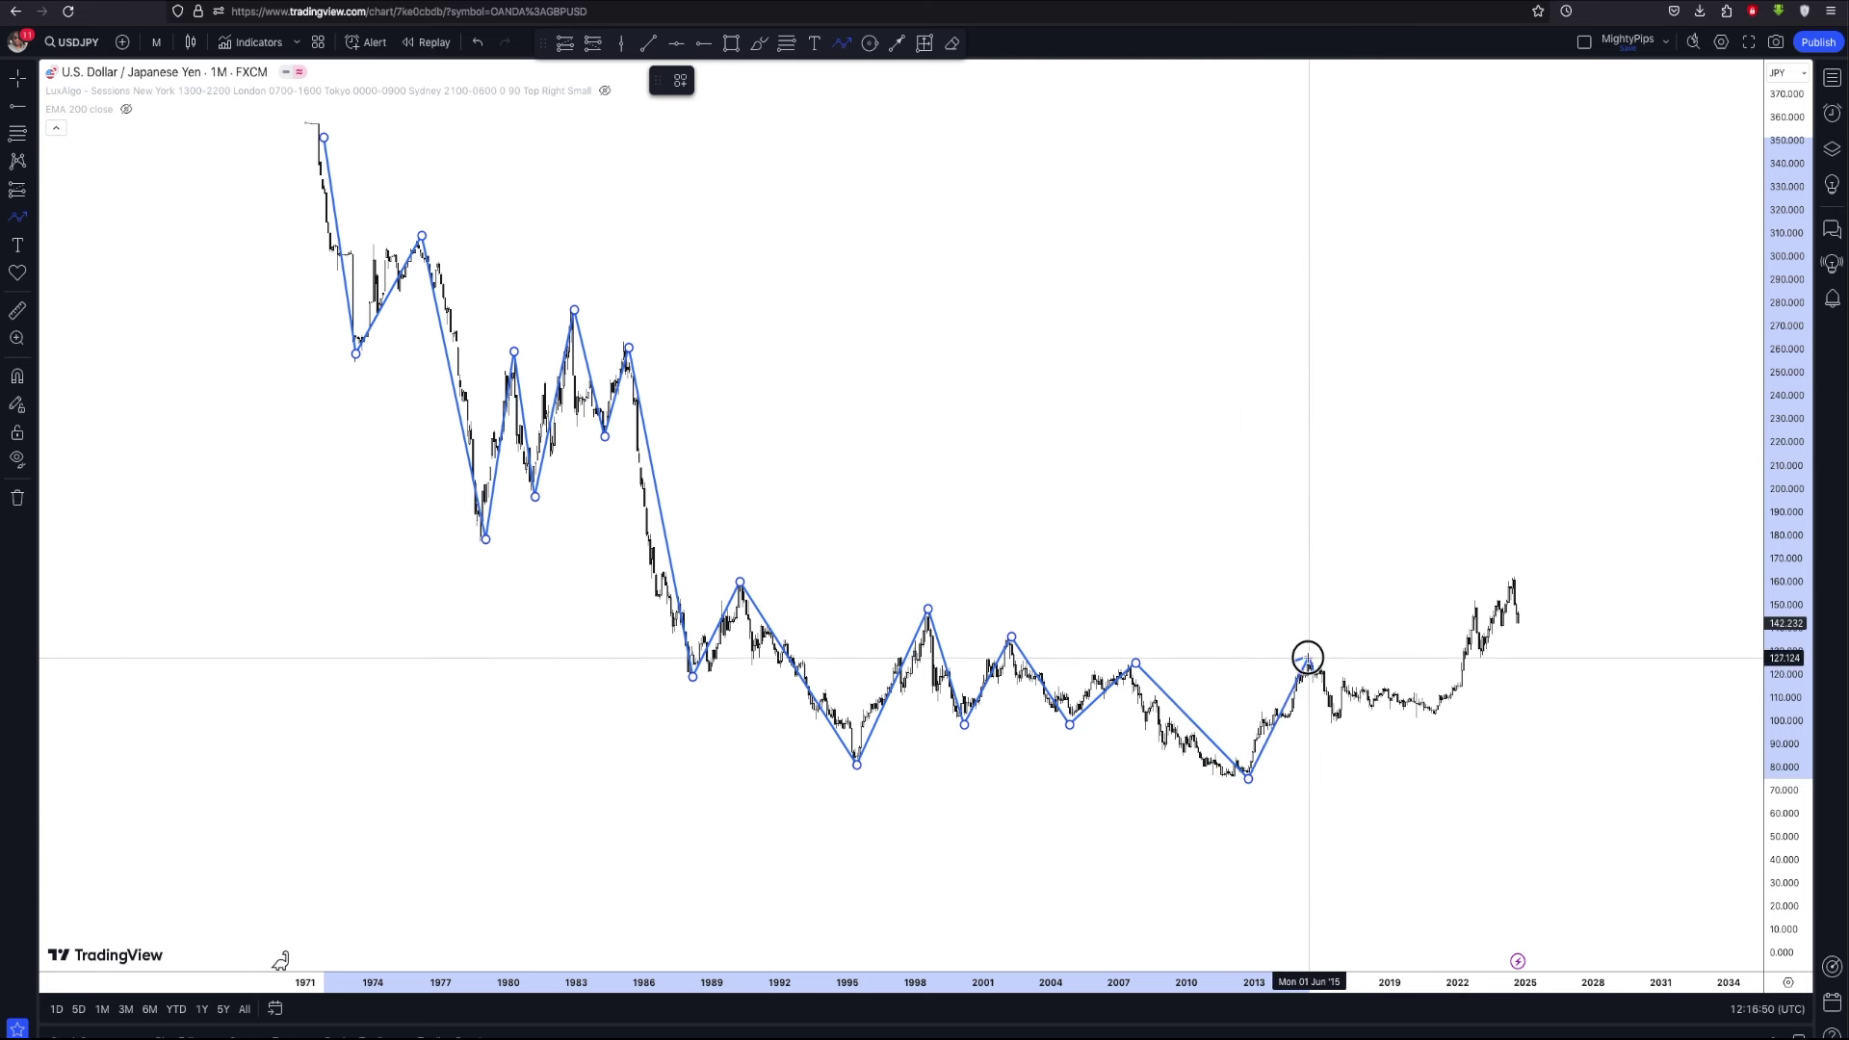
pyautogui.click(1331, 726)
pyautogui.click(1340, 679)
pyautogui.click(1368, 710)
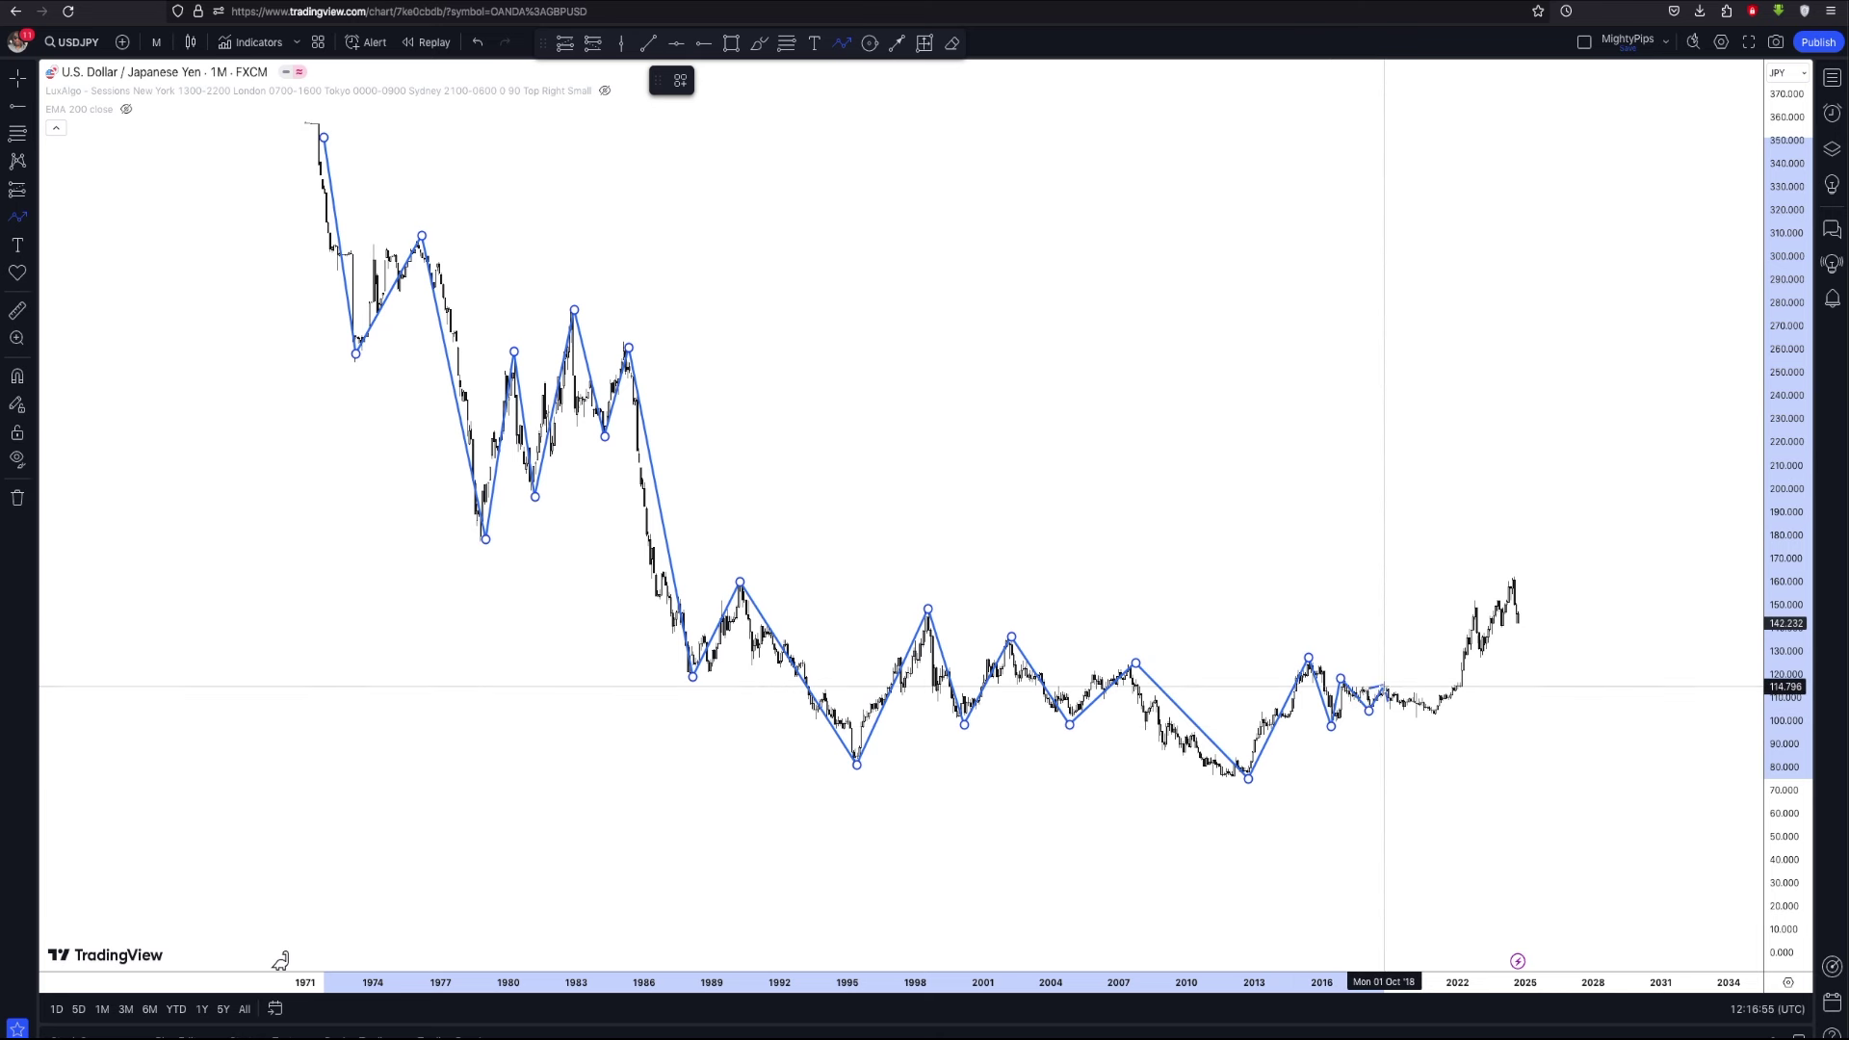
pyautogui.click(1384, 686)
pyautogui.click(1435, 719)
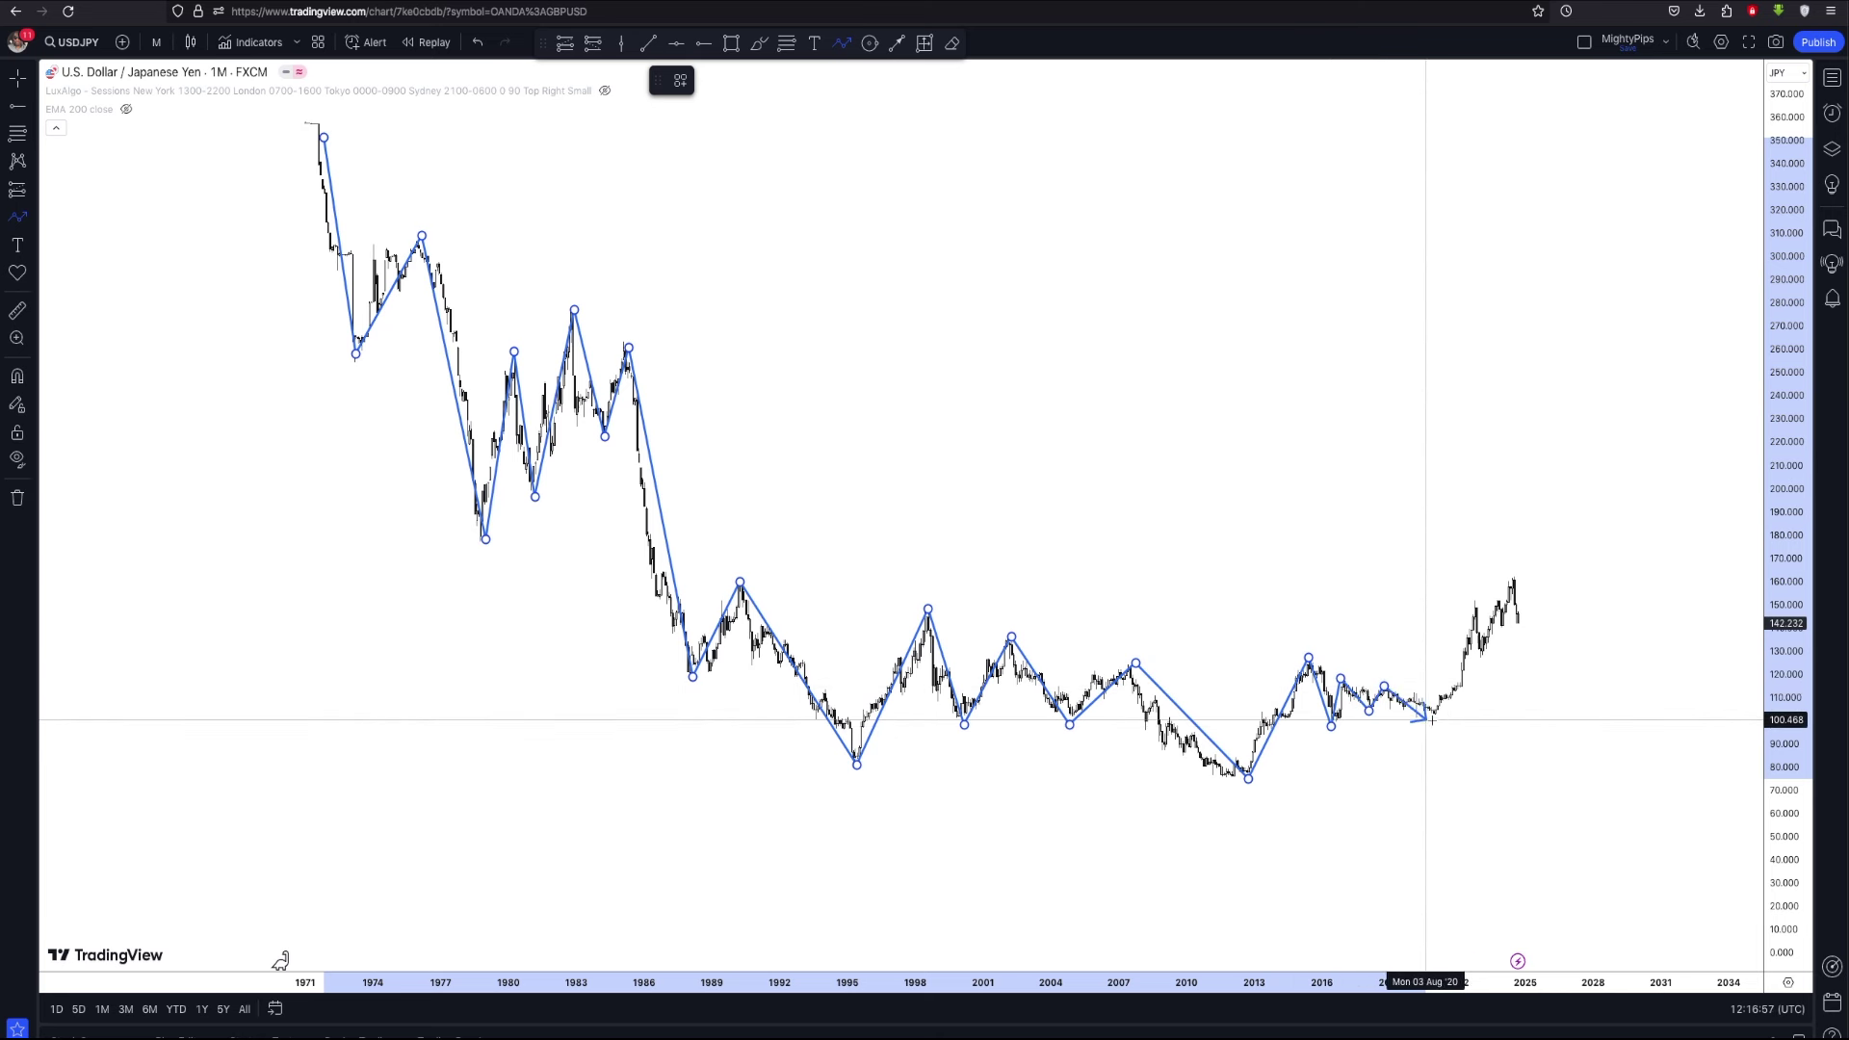
pyautogui.click(1474, 602)
pyautogui.click(1482, 658)
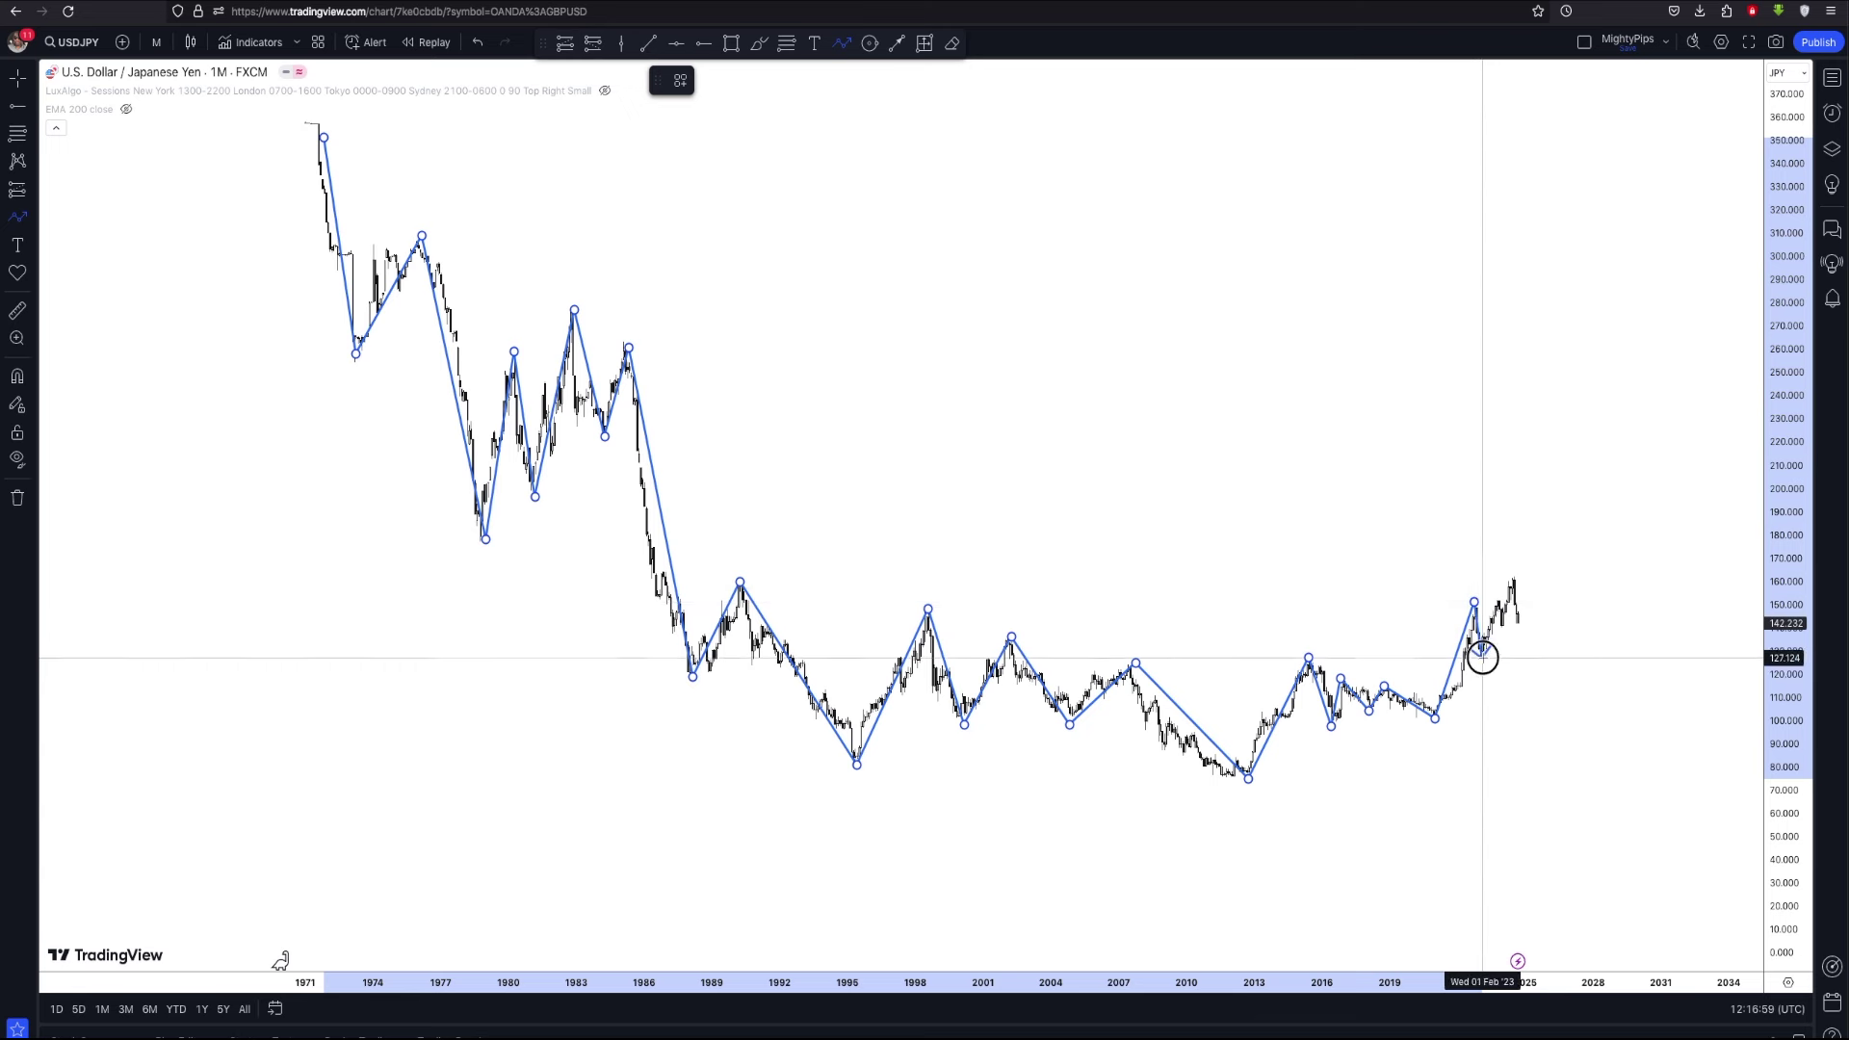
pyautogui.doubleClick(1513, 568)
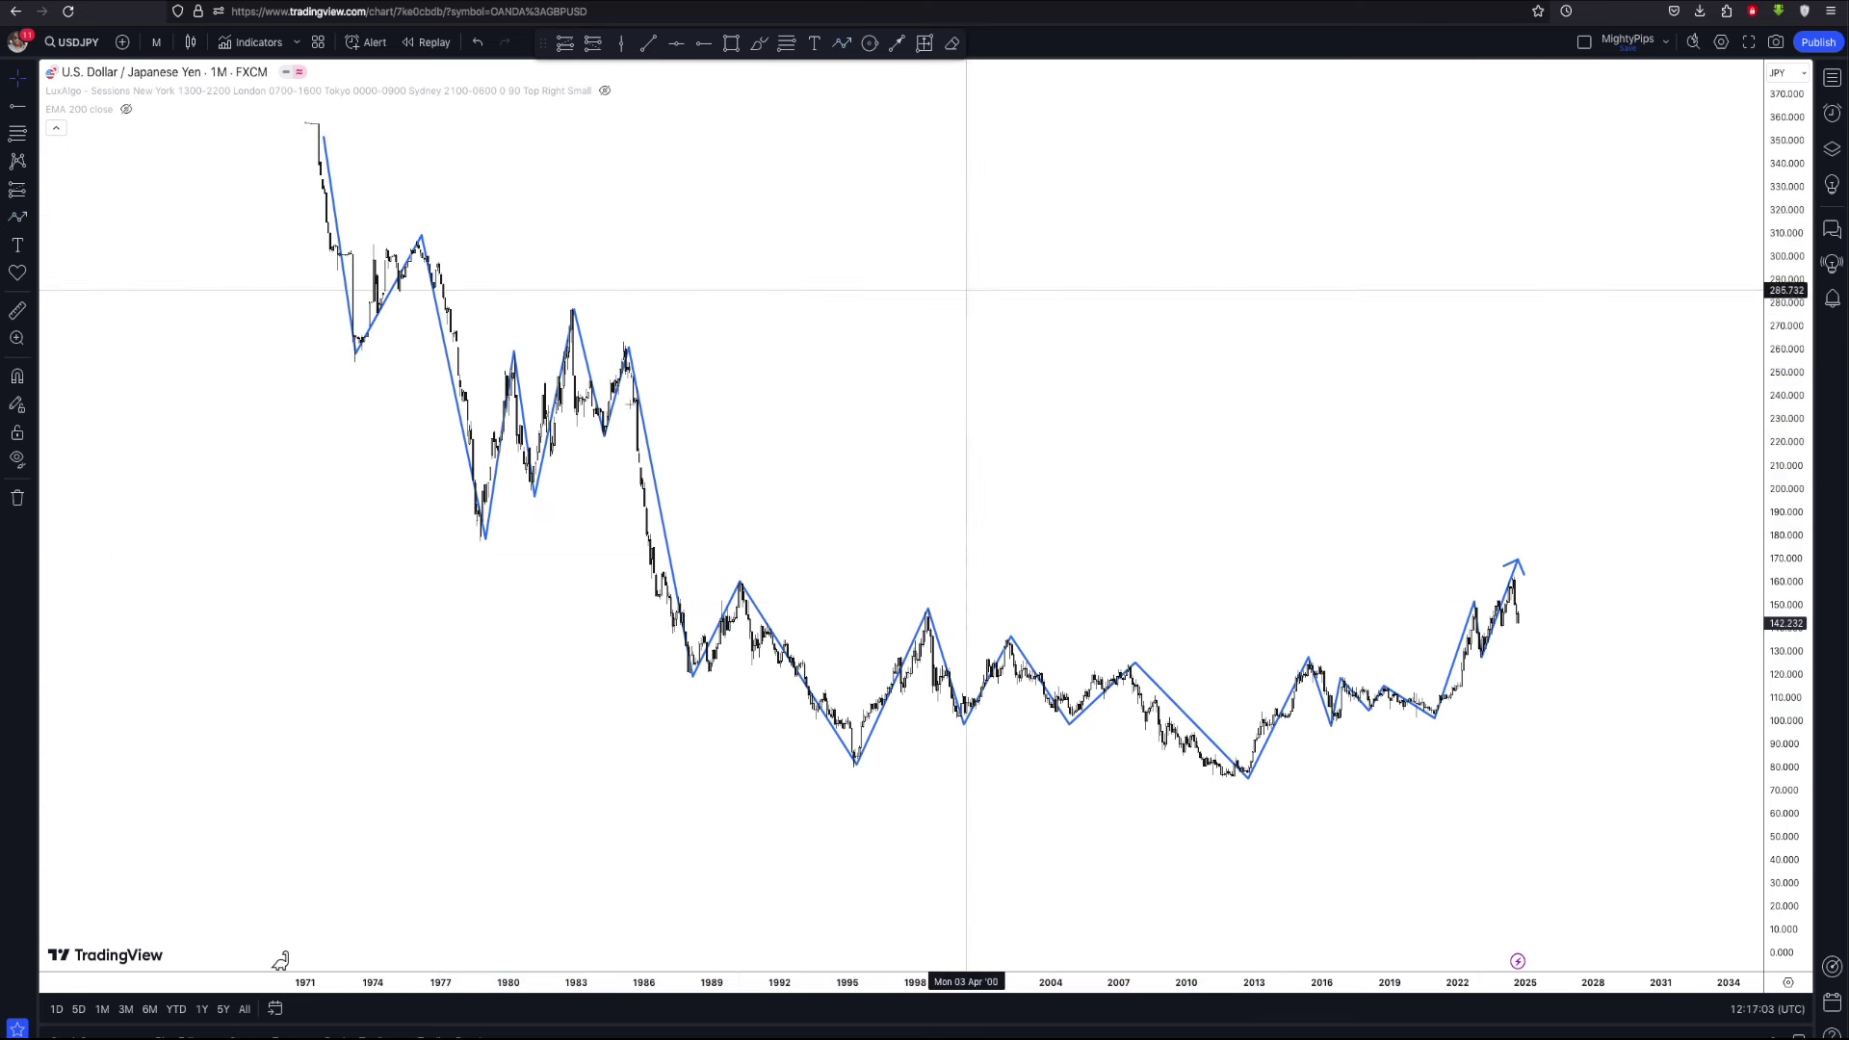
# Draw a rising trend line beneath the recent candles from about 67 in January 2020 to about 178 in February 2027
pyautogui.scroll(3, 1436, 768)
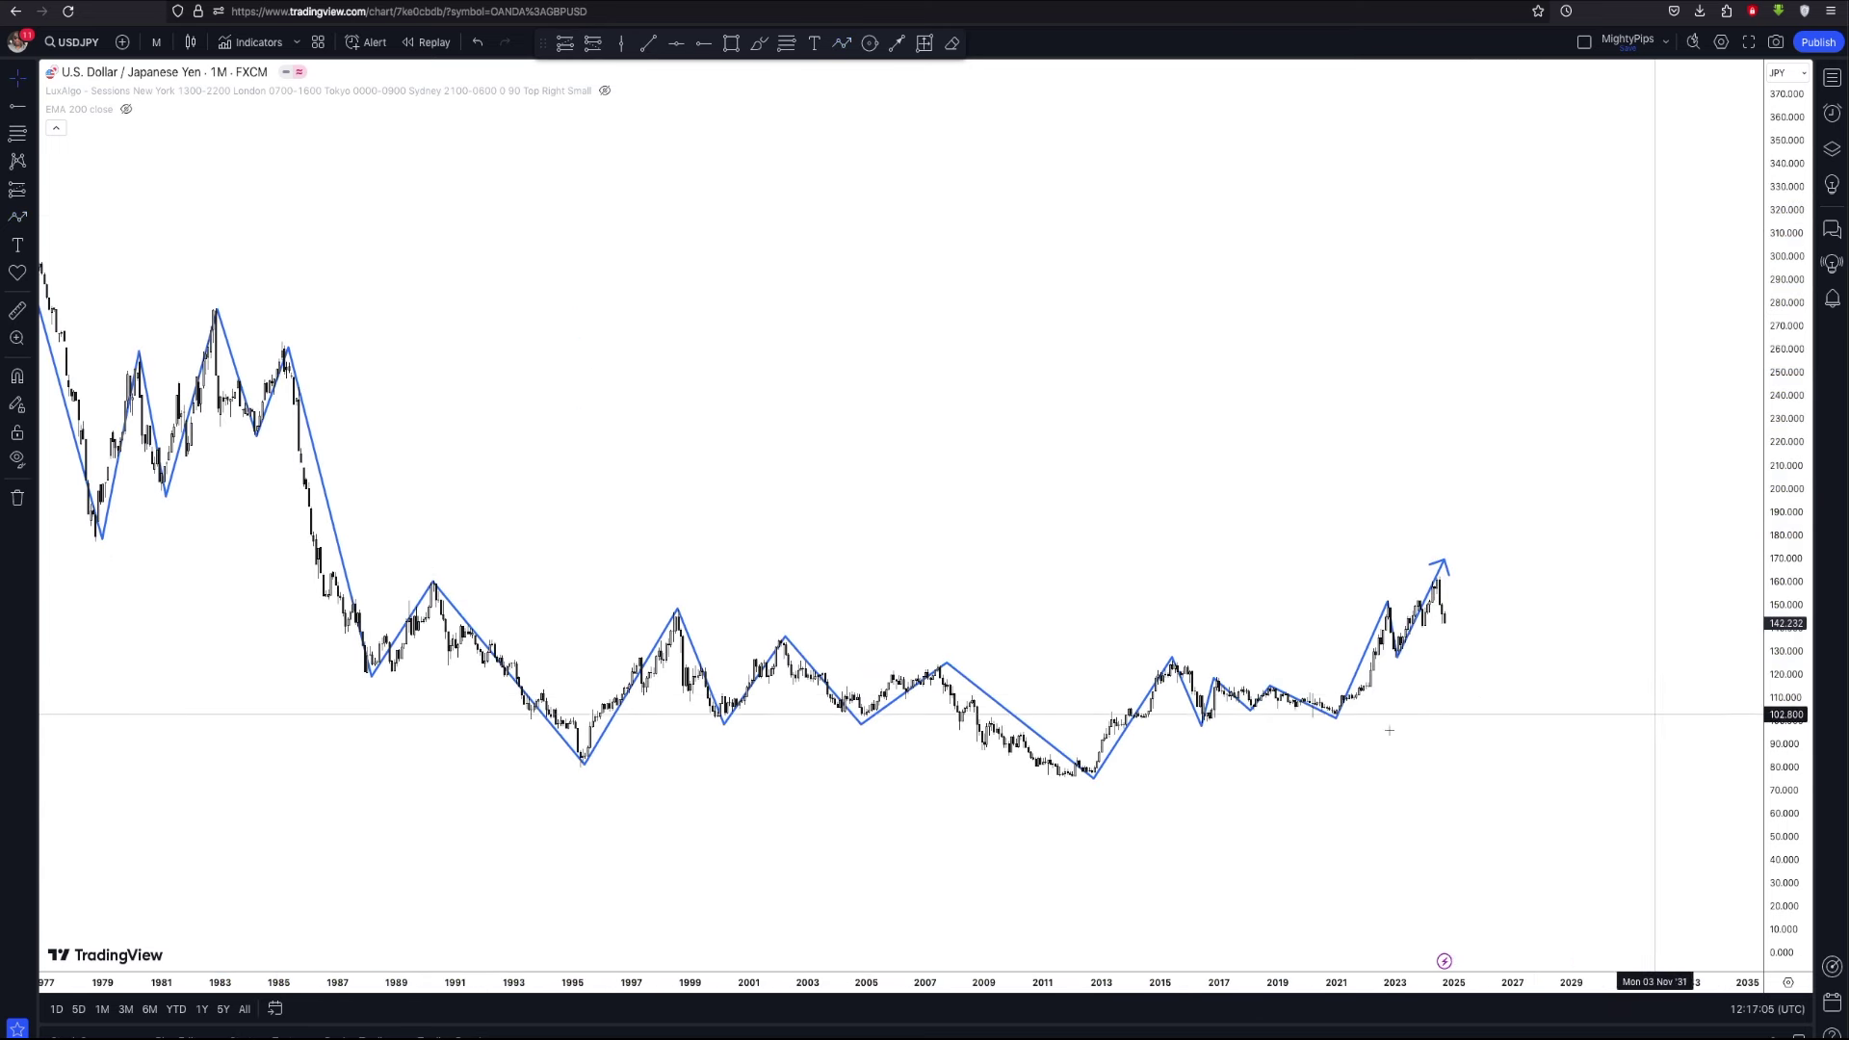
pyautogui.moveTo(1503, 700); pyautogui.dragTo(1301, 646)
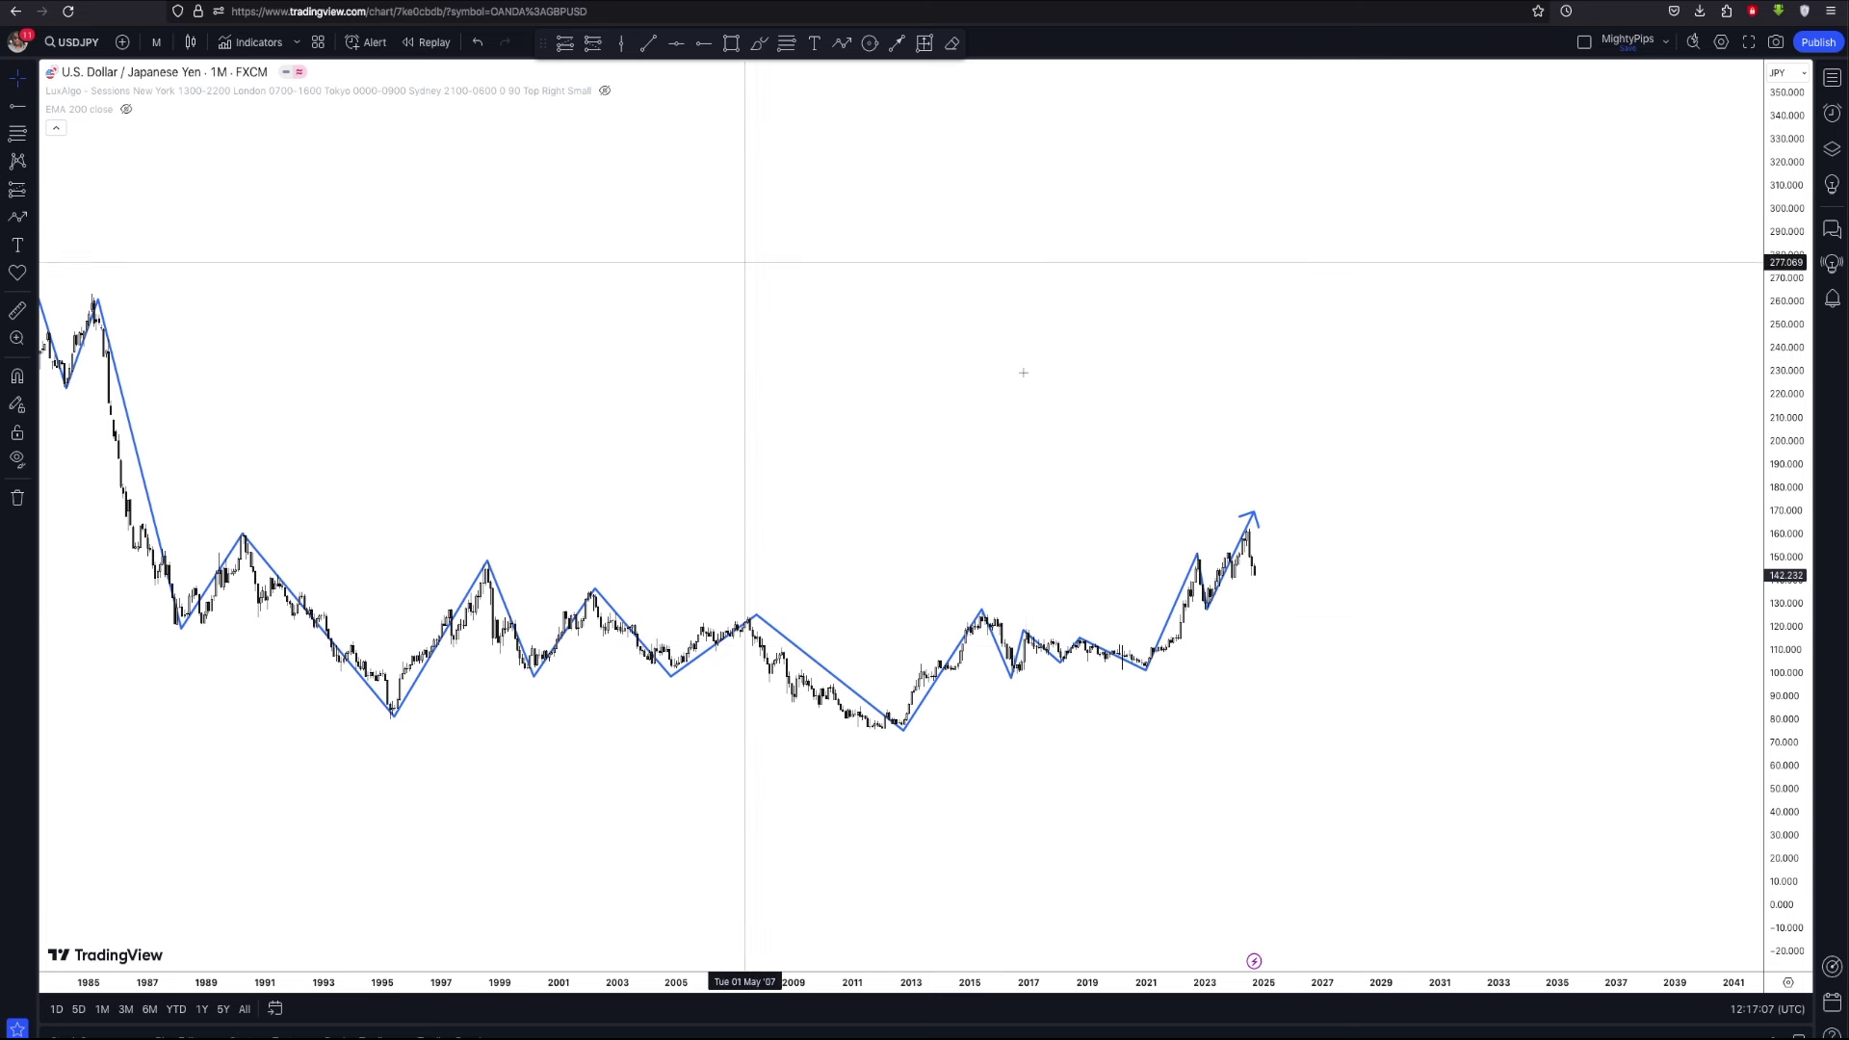
pyautogui.click(648, 43)
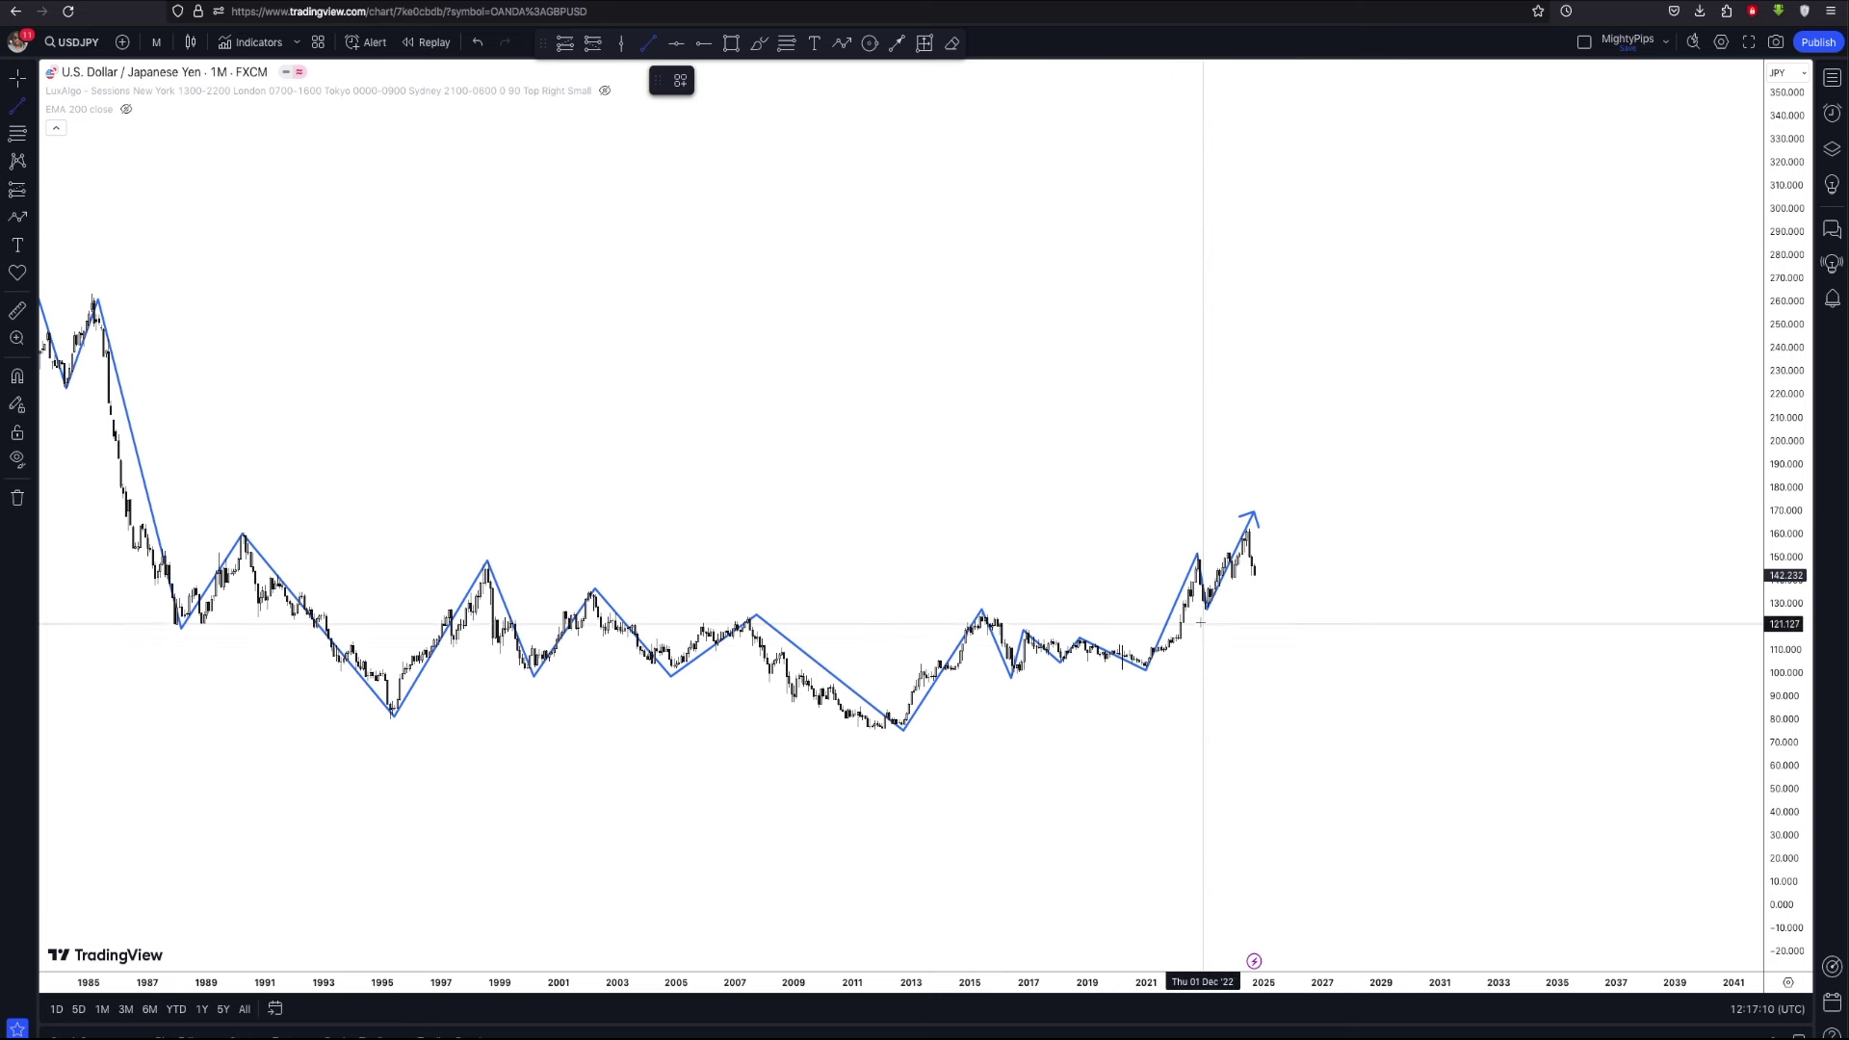
pyautogui.click(1117, 749)
pyautogui.click(1325, 493)
# Delete the zigzag path and the rising trend line from the chart
pyautogui.click(1247, 511)
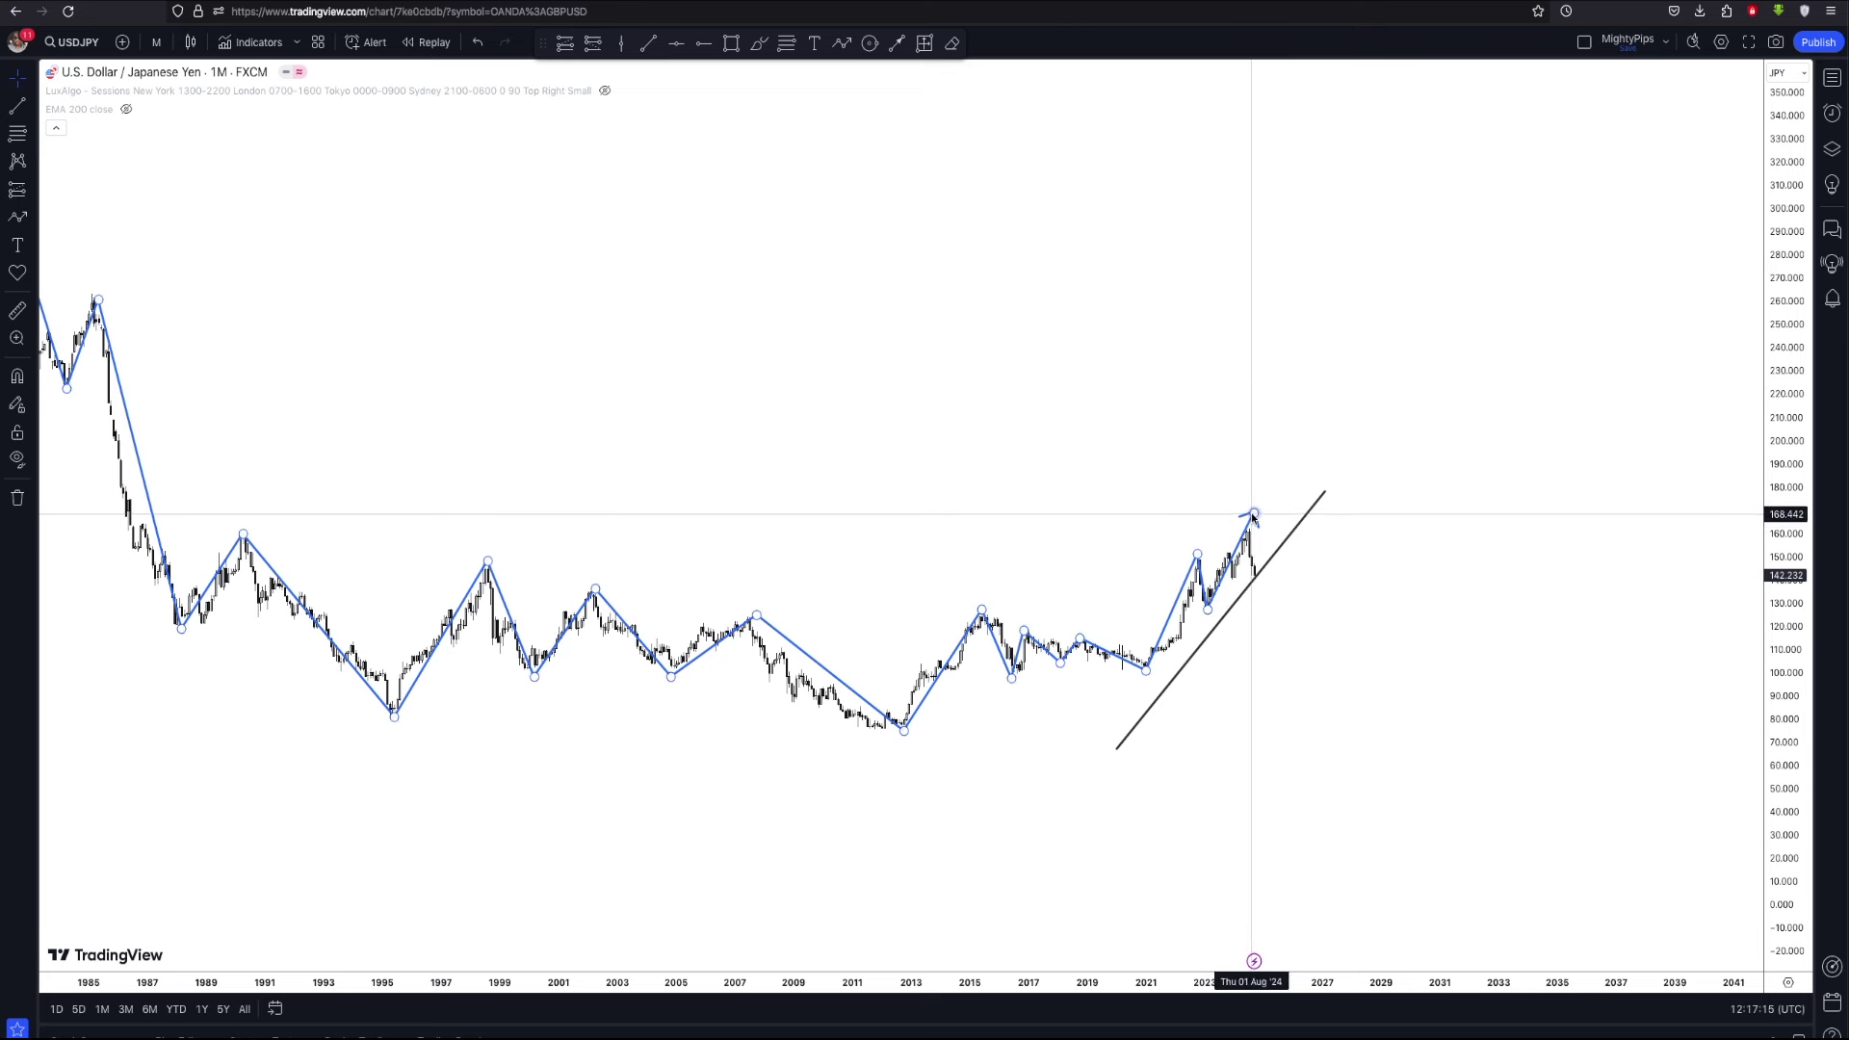
pyautogui.click(870, 83)
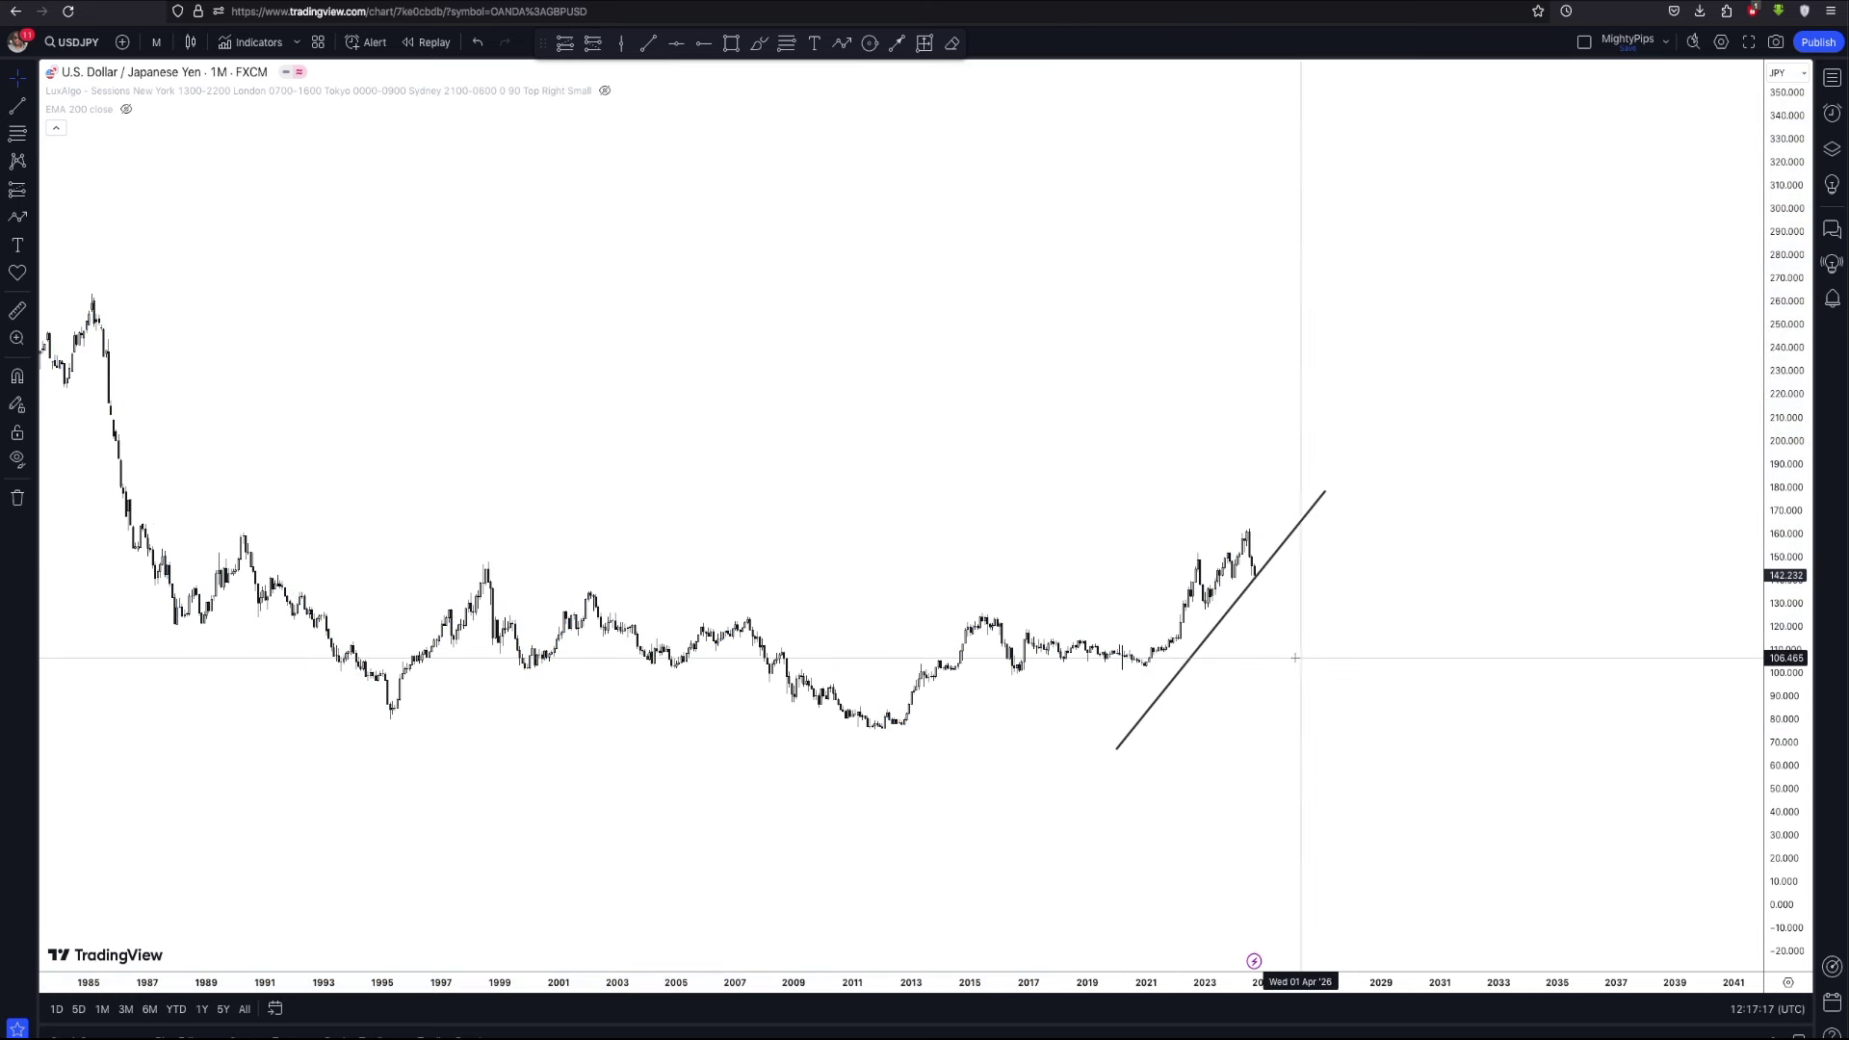
pyautogui.scroll(5, 1297, 658)
pyautogui.moveTo(963, 709); pyautogui.dragTo(1250, 620)
pyautogui.moveTo(1780, 708); pyautogui.dragTo(1754, 501)
pyautogui.scroll(3, 1609, 673)
pyautogui.moveTo(1199, 673); pyautogui.dragTo(1263, 673)
pyautogui.click(1040, 478)
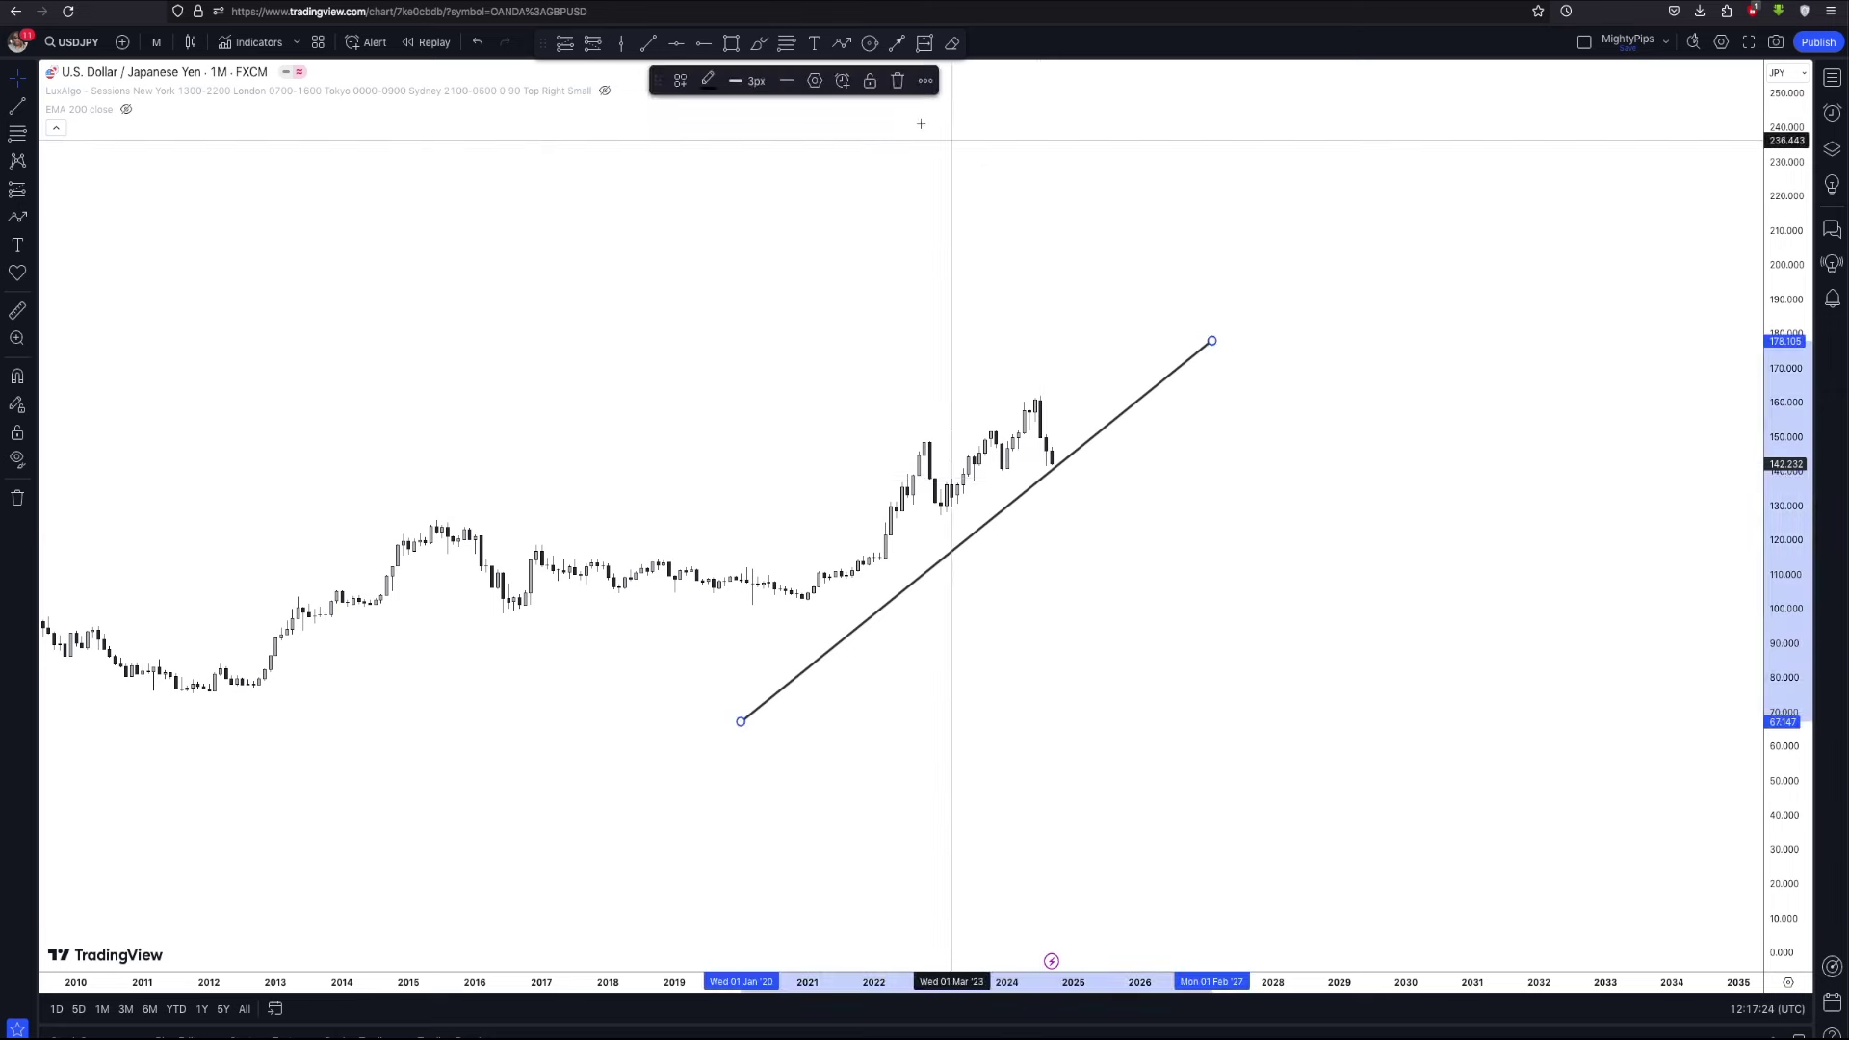
pyautogui.click(899, 81)
# Examine the monthly USD/JPY candles of recent years up to September 2024
pyautogui.moveTo(1085, 497); pyautogui.dragTo(1149, 575)
pyautogui.moveTo(1782, 742); pyautogui.dragTo(1779, 568)
pyautogui.scroll(5, 1630, 665)
pyautogui.moveTo(928, 662); pyautogui.dragTo(1637, 557)
pyautogui.scroll(4, 1637, 556)
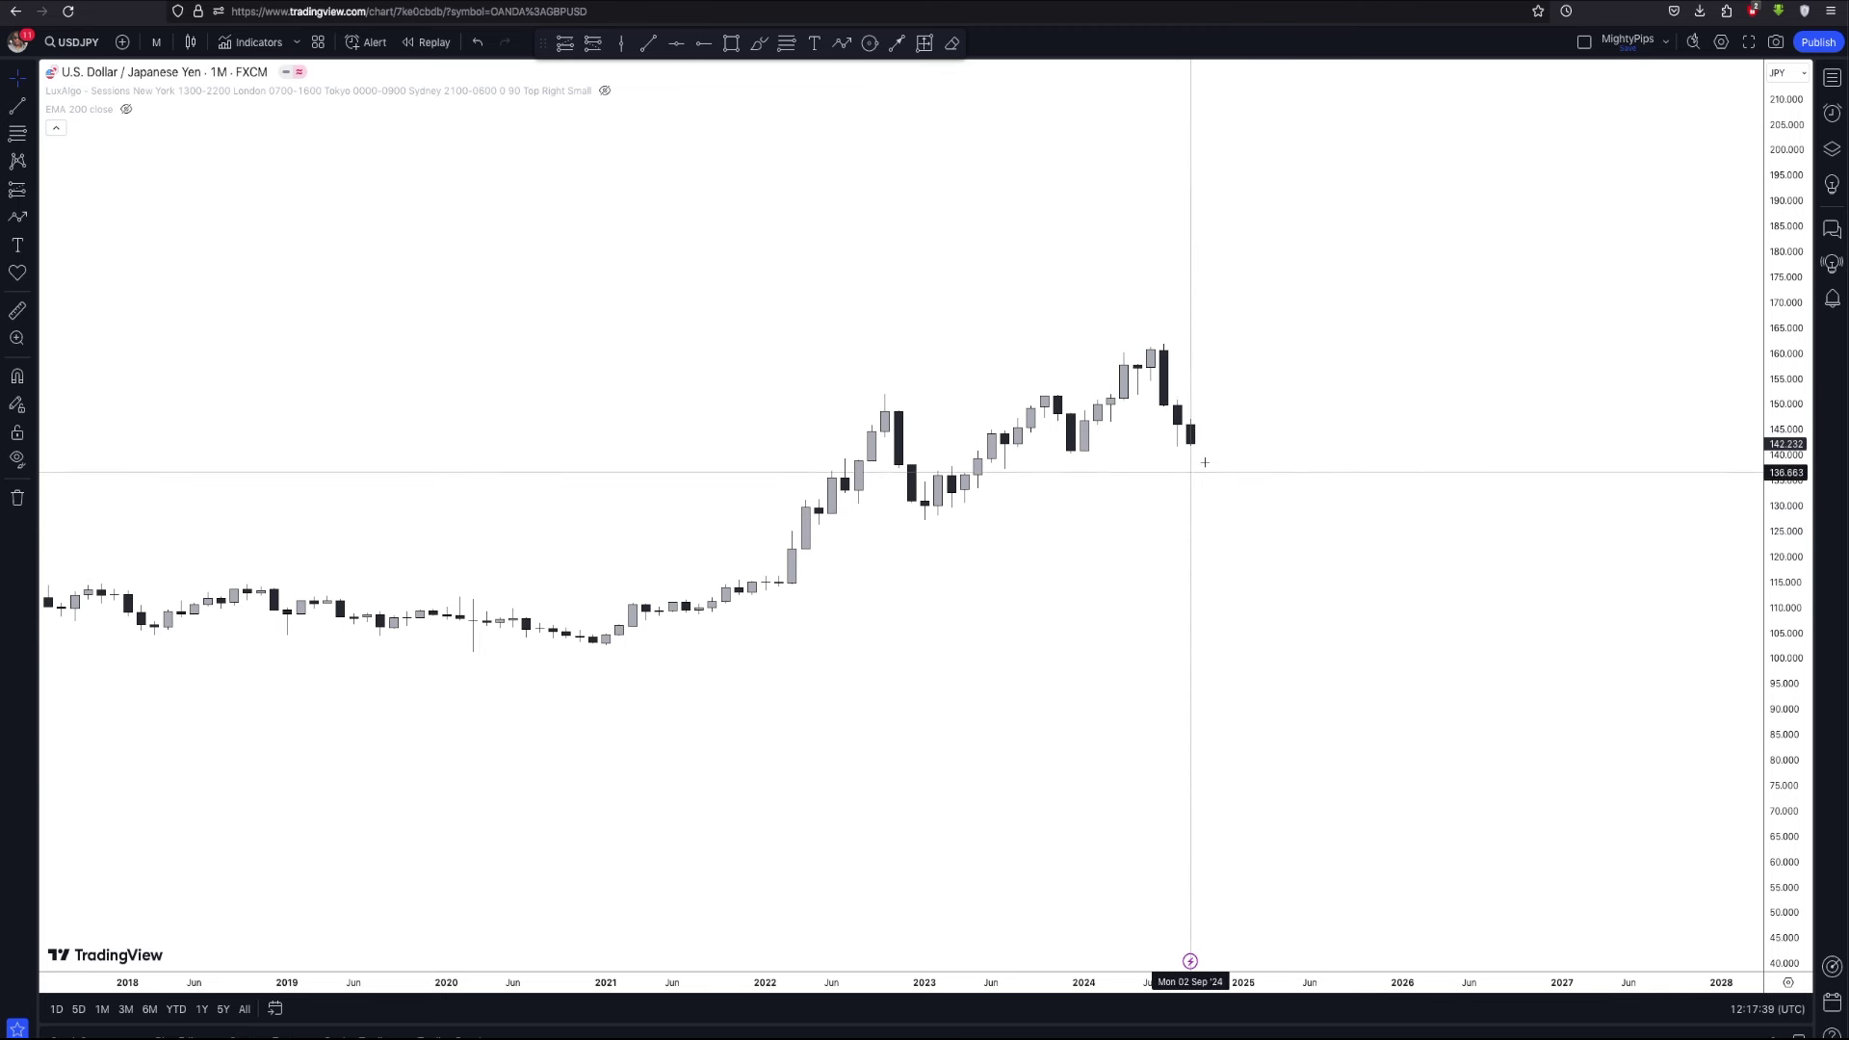
pyautogui.scroll(1, 1196, 445)
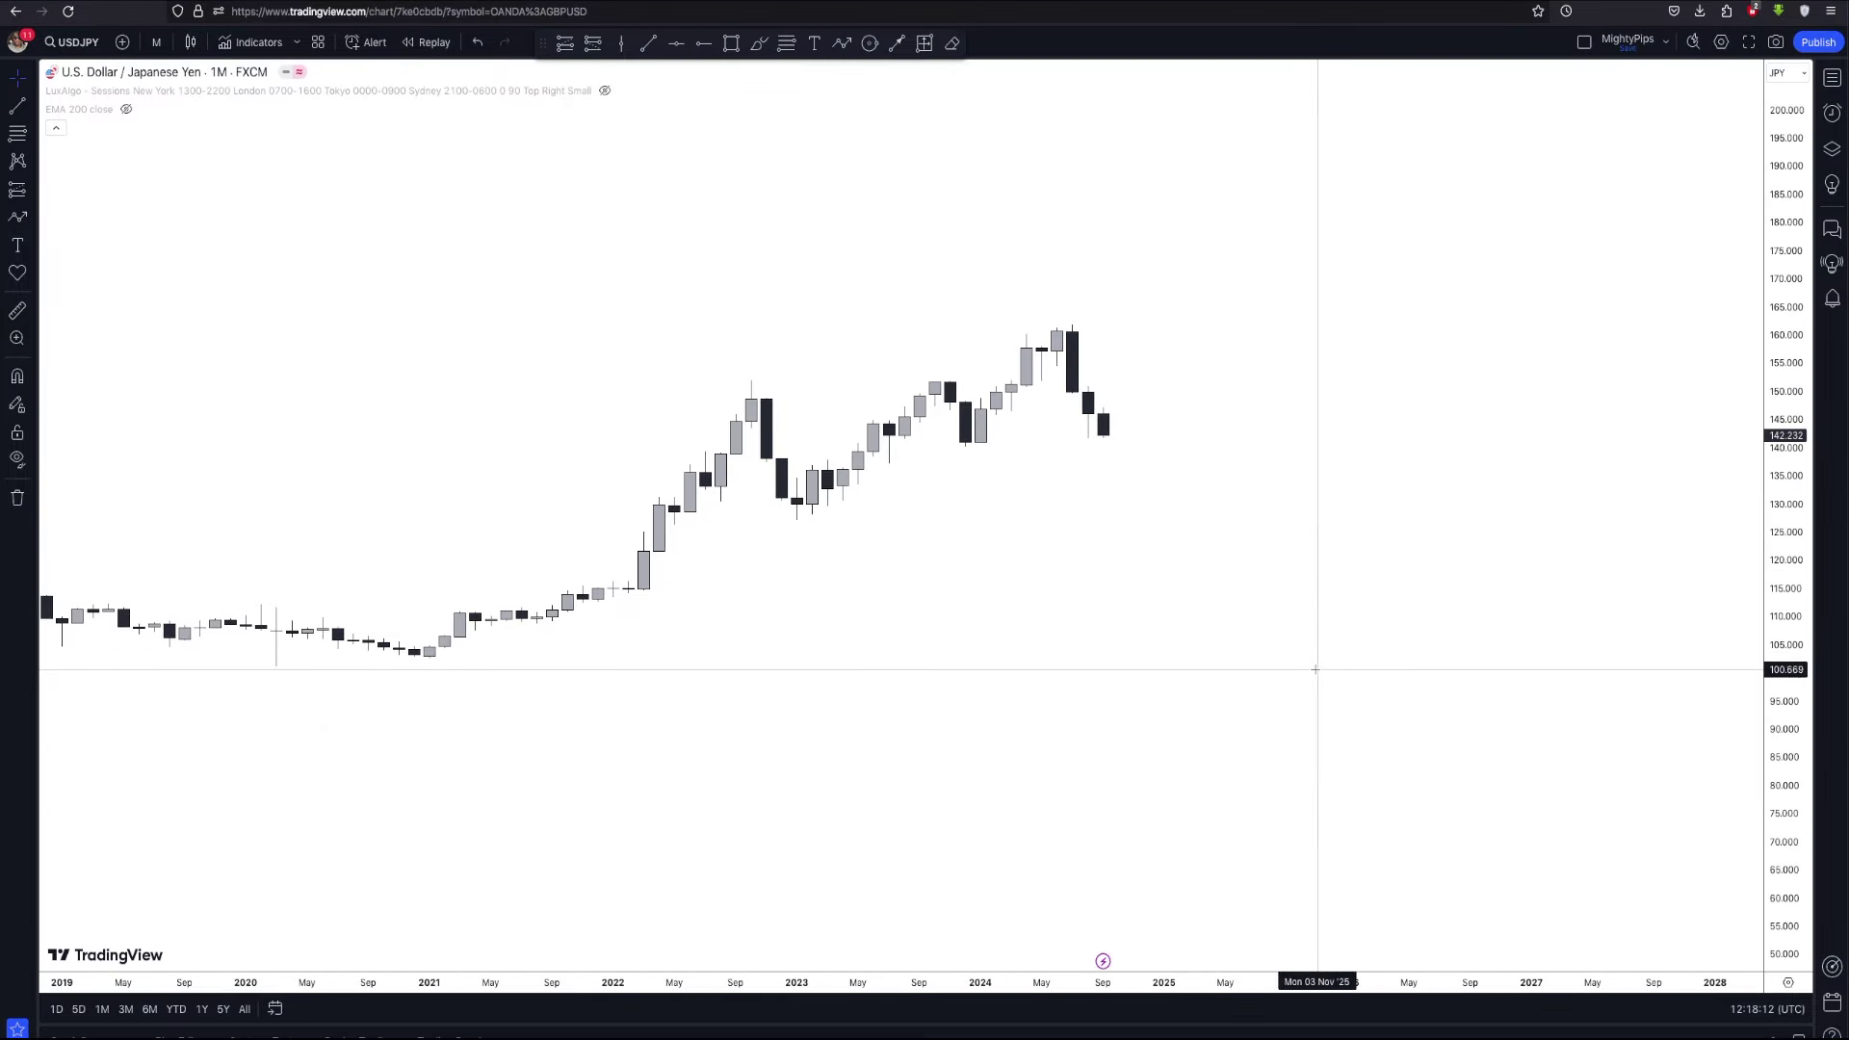
pyautogui.scroll(-4, 1315, 674)
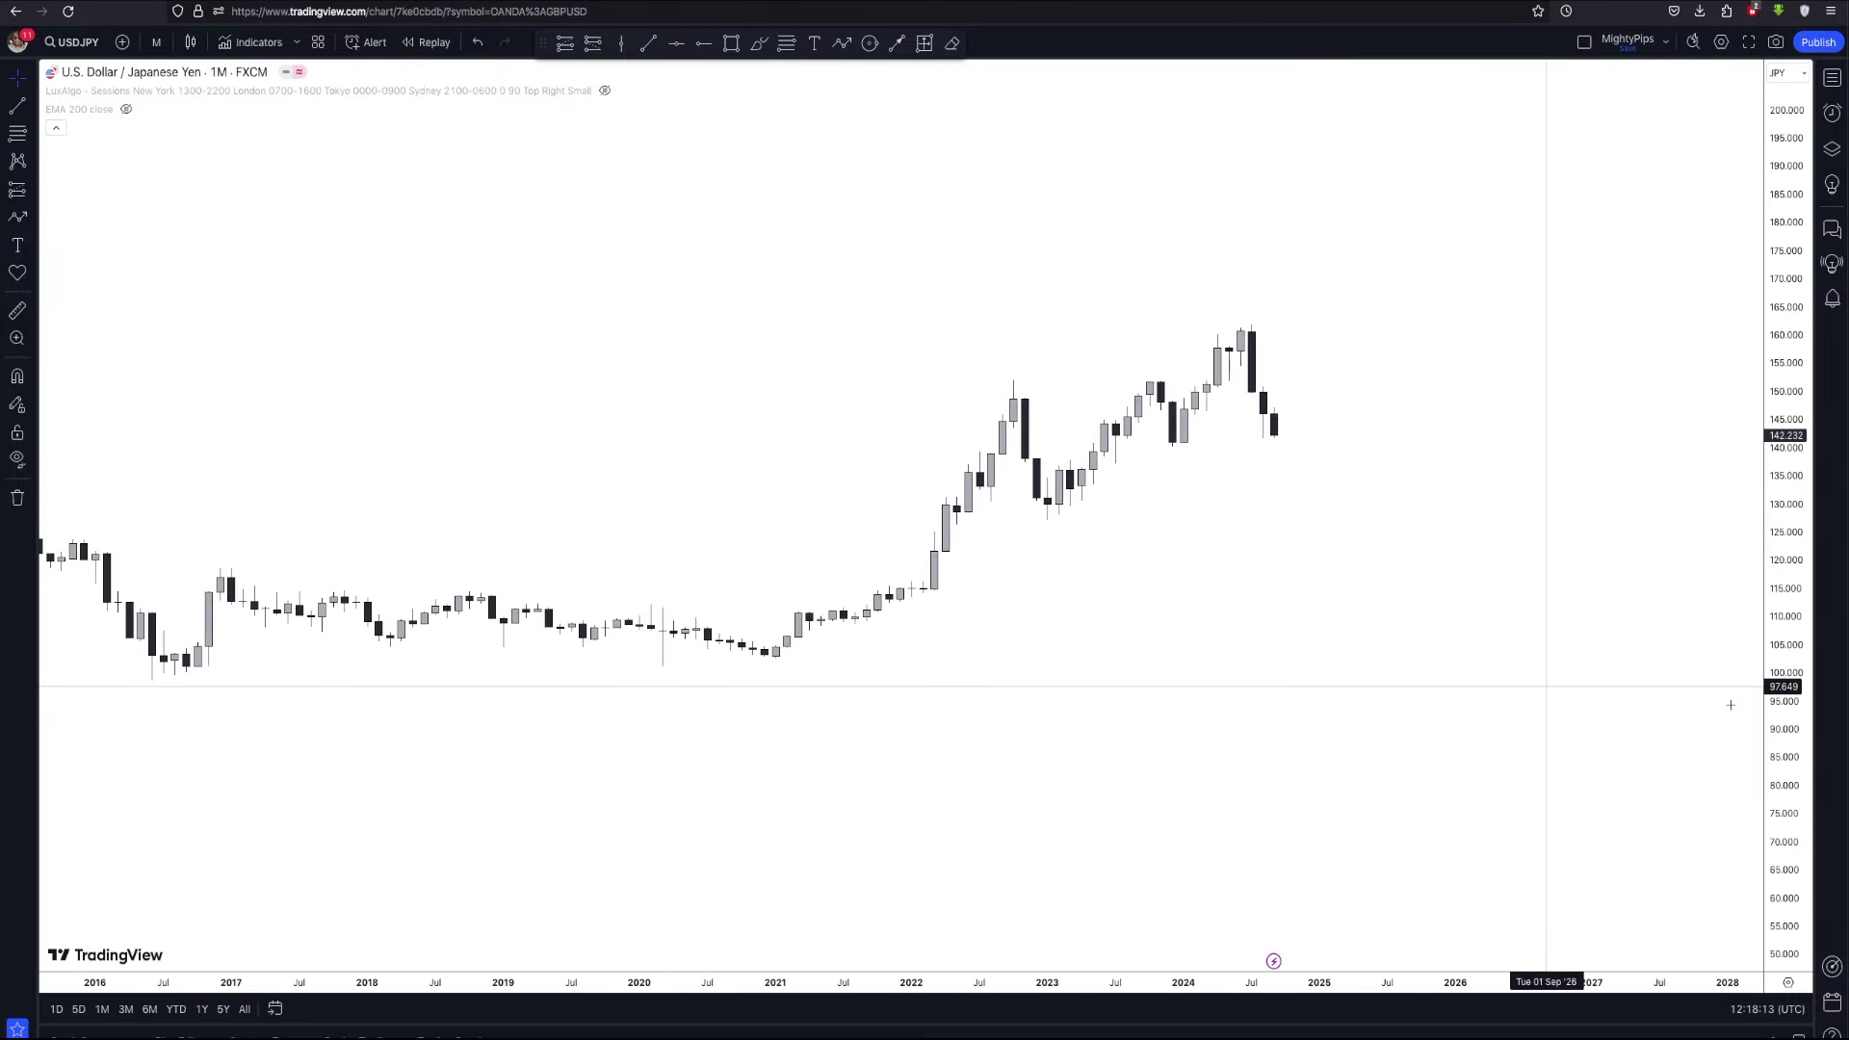
pyautogui.scroll(4, 1367, 650)
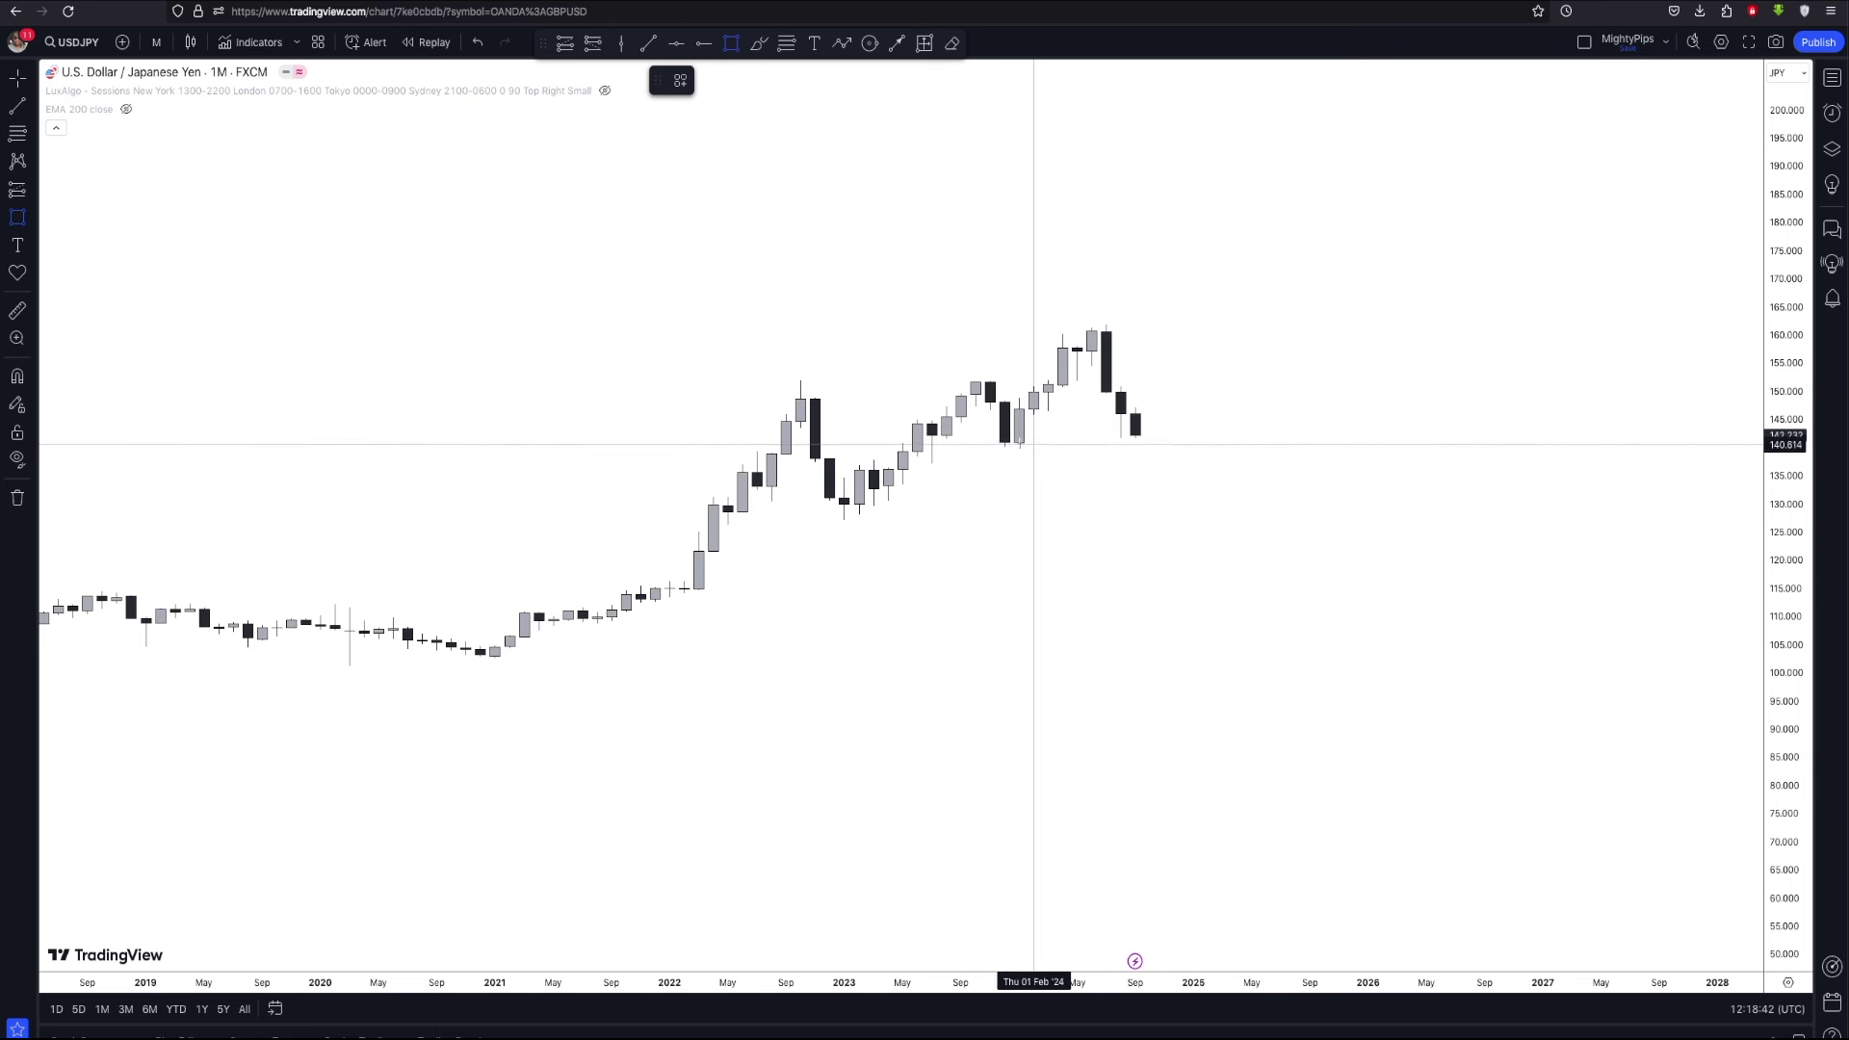
# Draw a rectangle over the December 2023 low from about 139.2 to 141.3 and apply the Demand Zone template
pyautogui.moveTo(989, 439); pyautogui.dragTo(1011, 451)
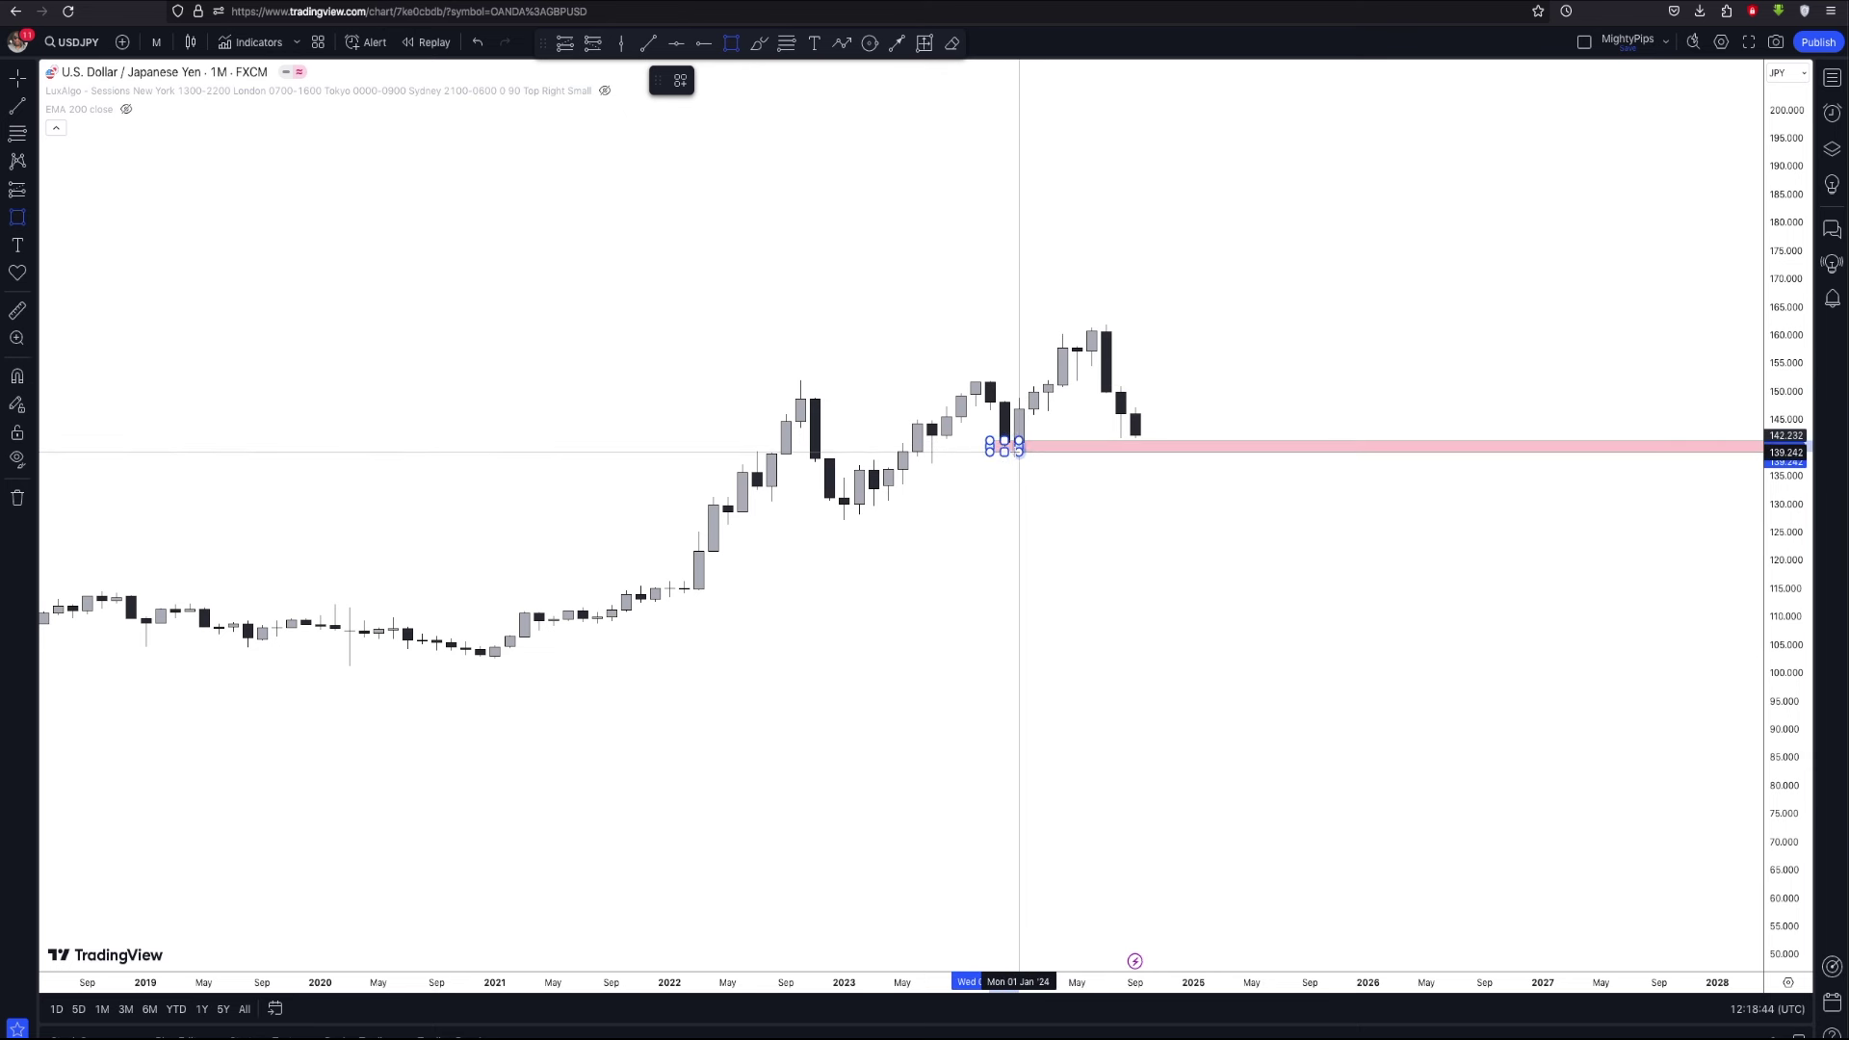
pyautogui.rightClick(1008, 448)
pyautogui.moveTo(1052, 459)
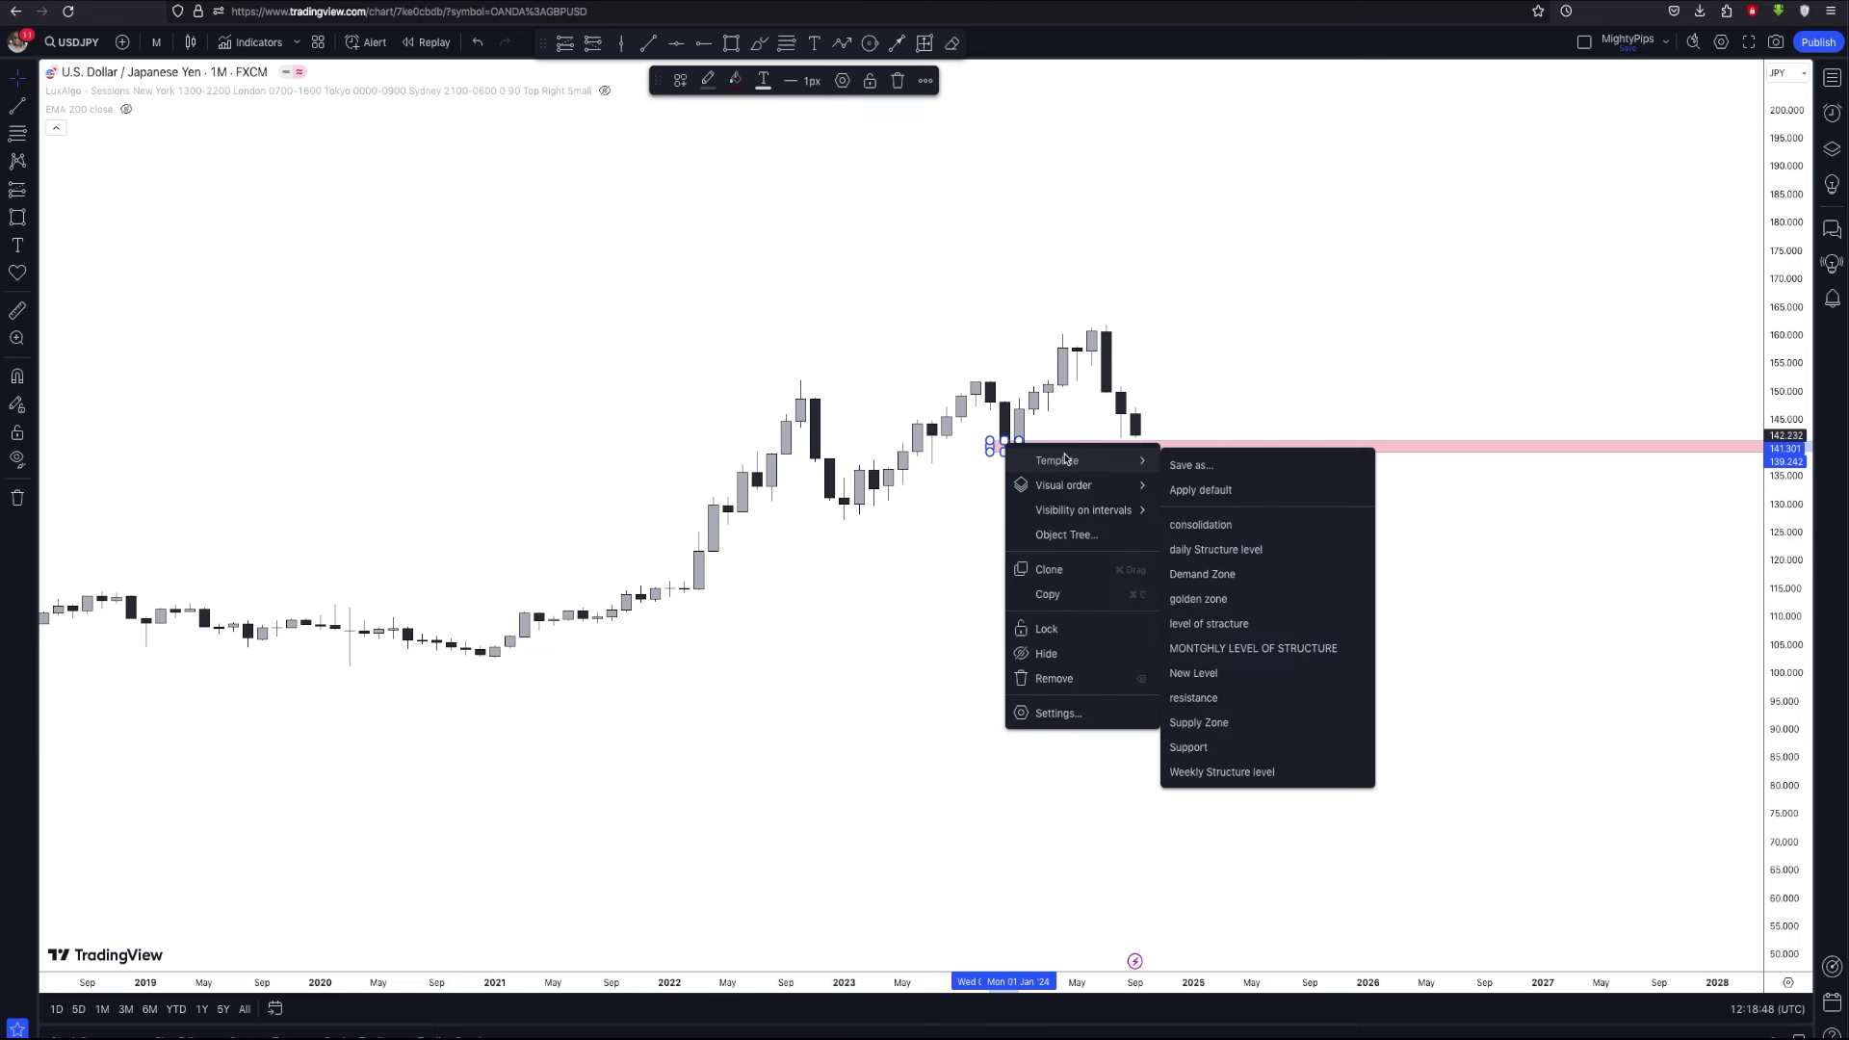
pyautogui.click(1199, 573)
# Extend the demand zone's end to May 2025 and raise its lower edge to make the zone narrower
pyautogui.moveTo(1026, 444); pyautogui.dragTo(1248, 447)
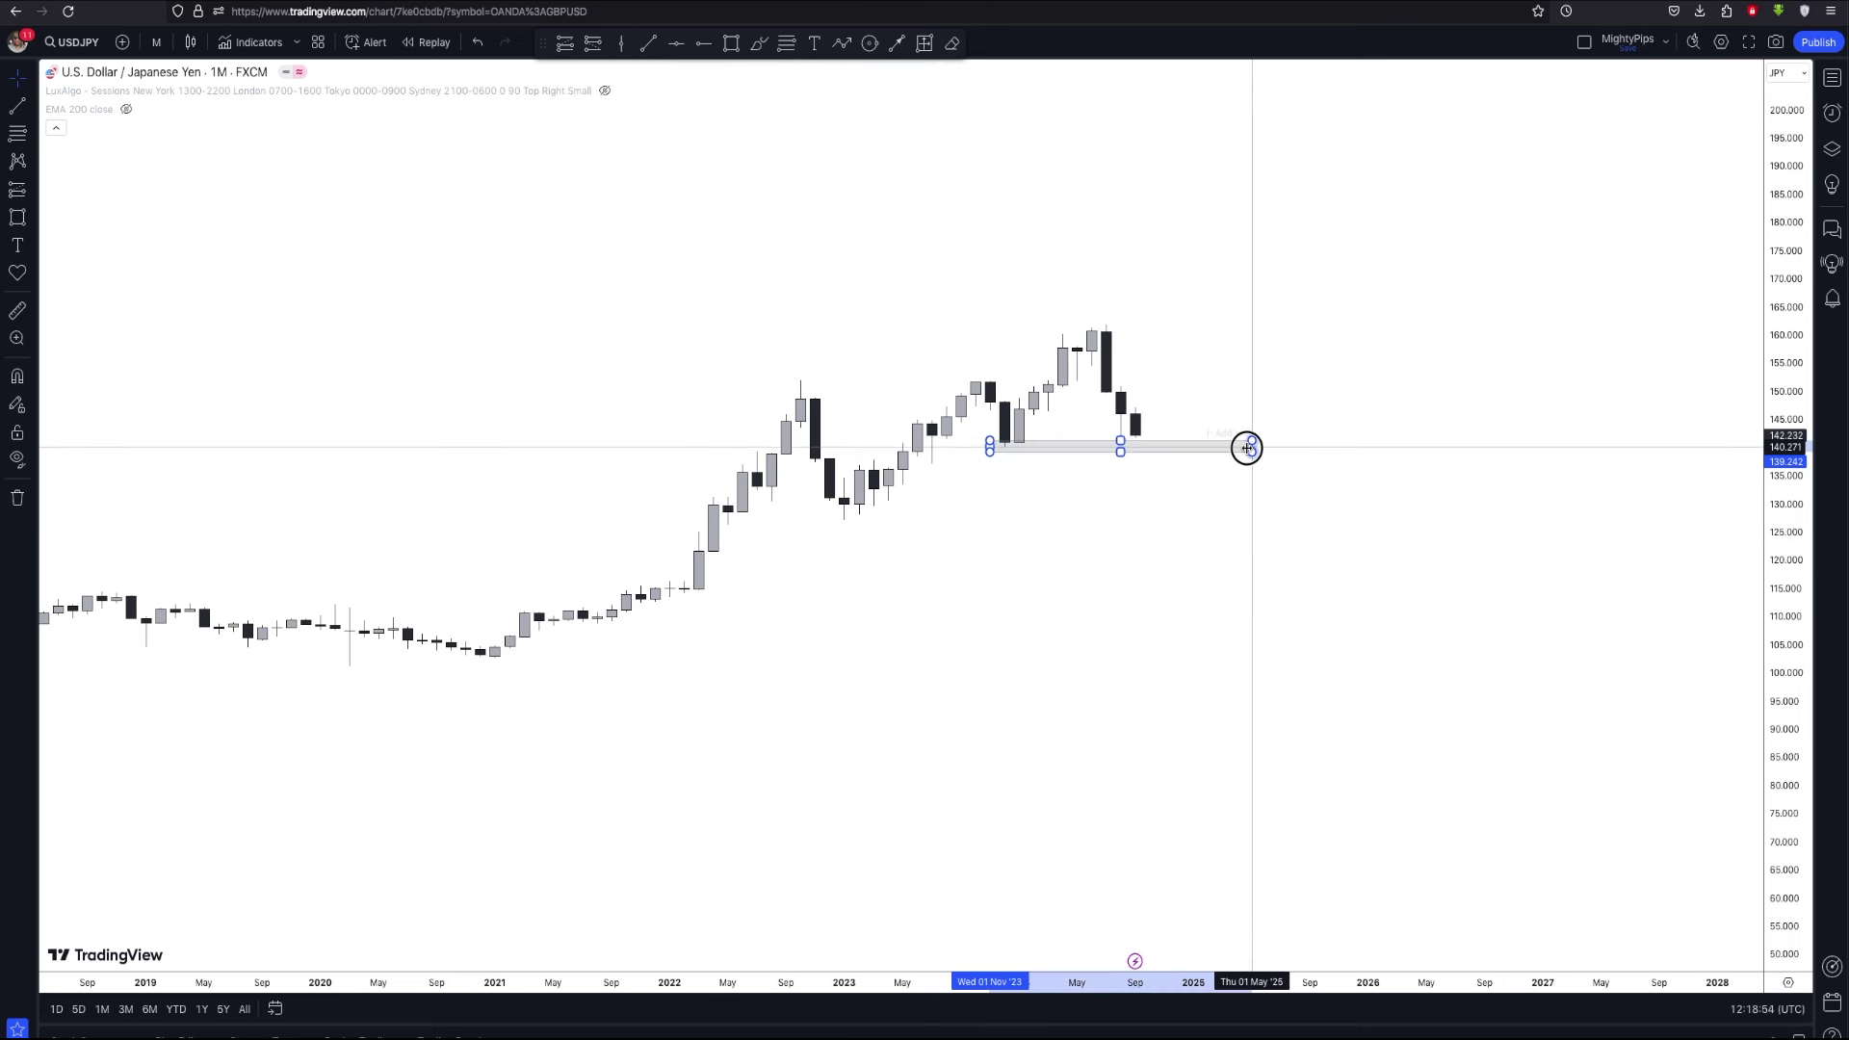
pyautogui.click(1209, 566)
pyautogui.moveTo(1119, 450); pyautogui.dragTo(1119, 445)
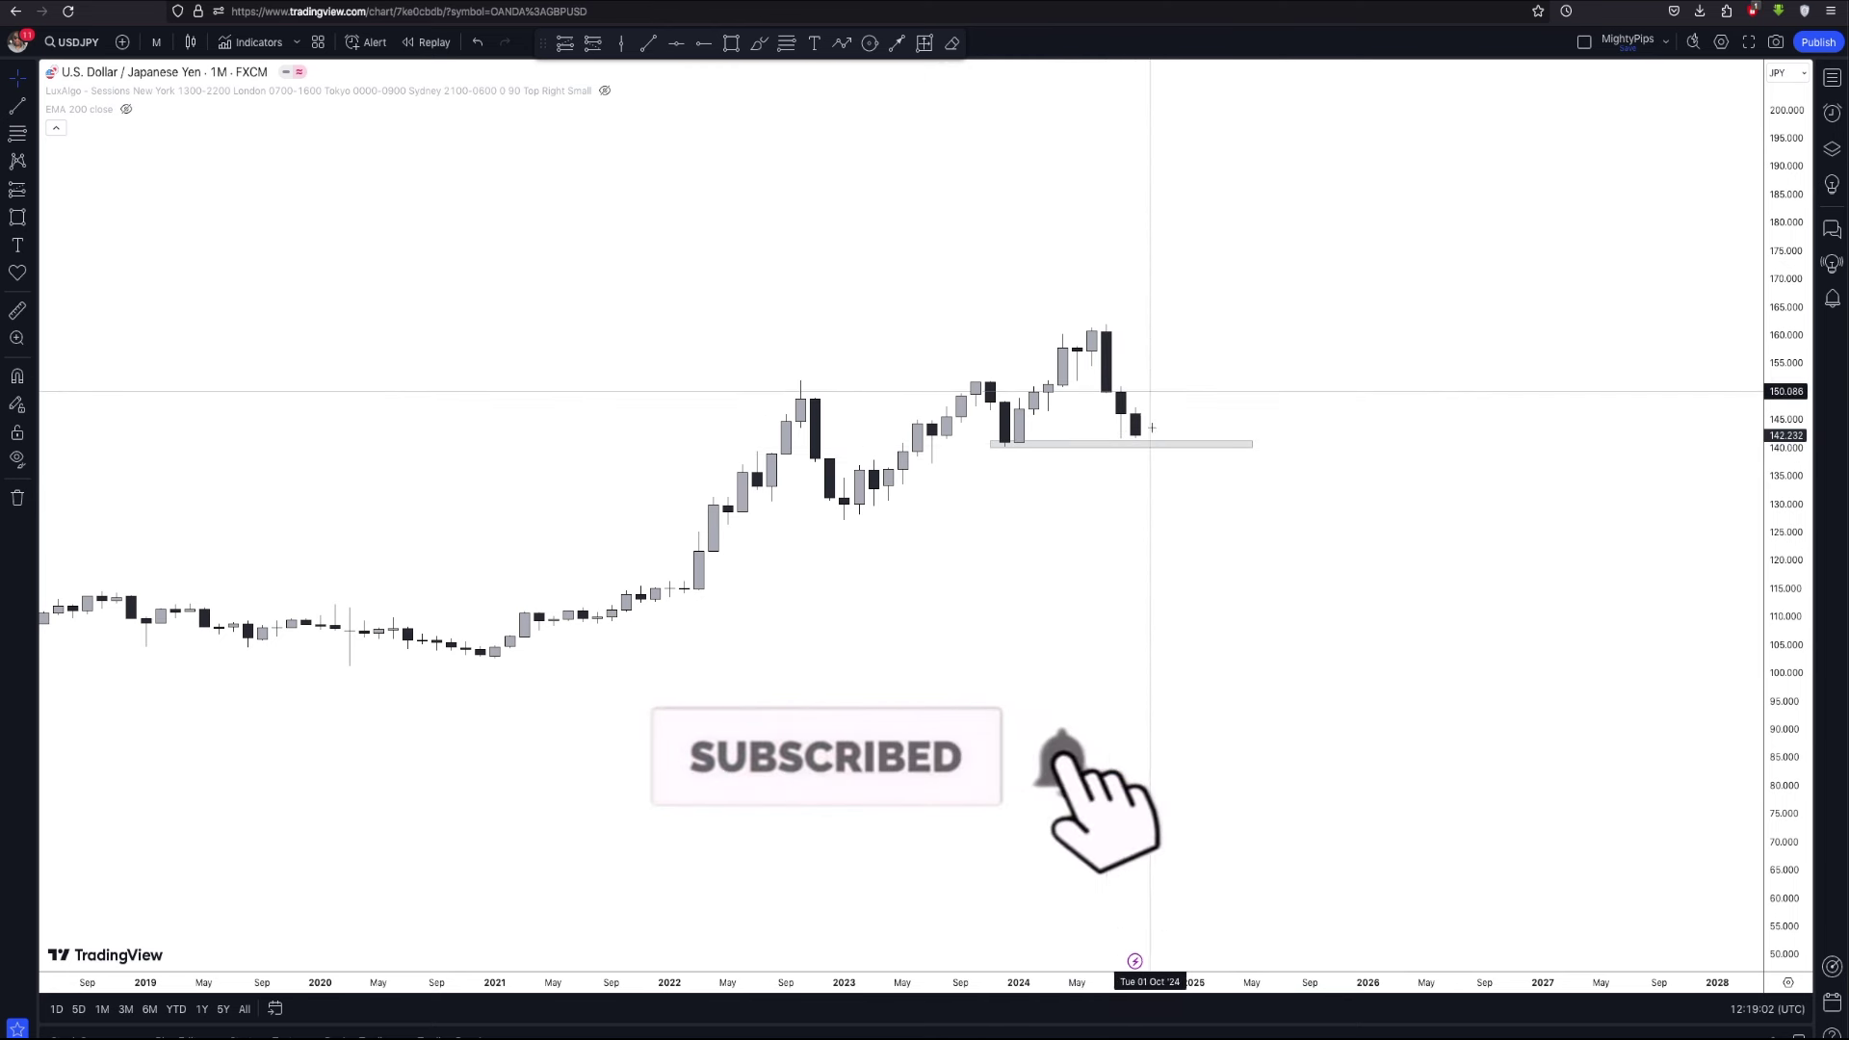
# Draw a thin rectangular zone along the October 2022 high, from about 151.5 to 152.3, extending to May 2025
pyautogui.click(1197, 373)
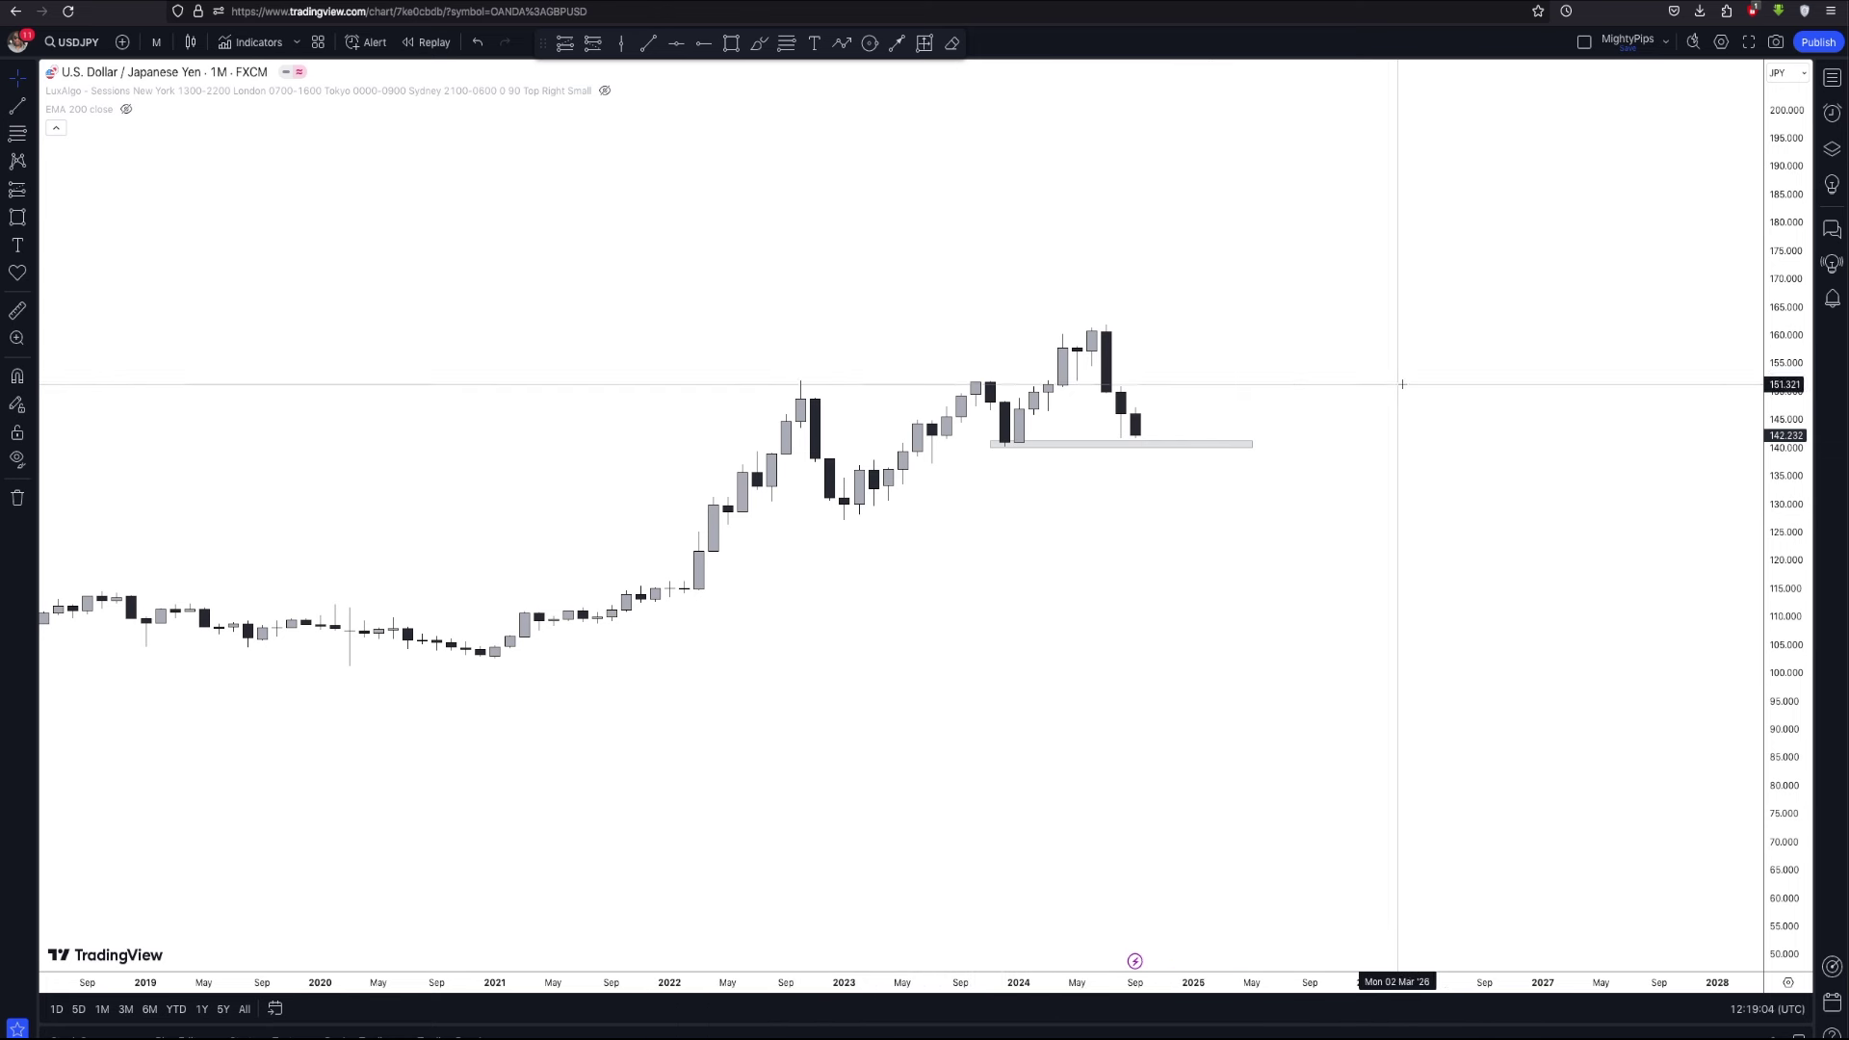
pyautogui.click(734, 49)
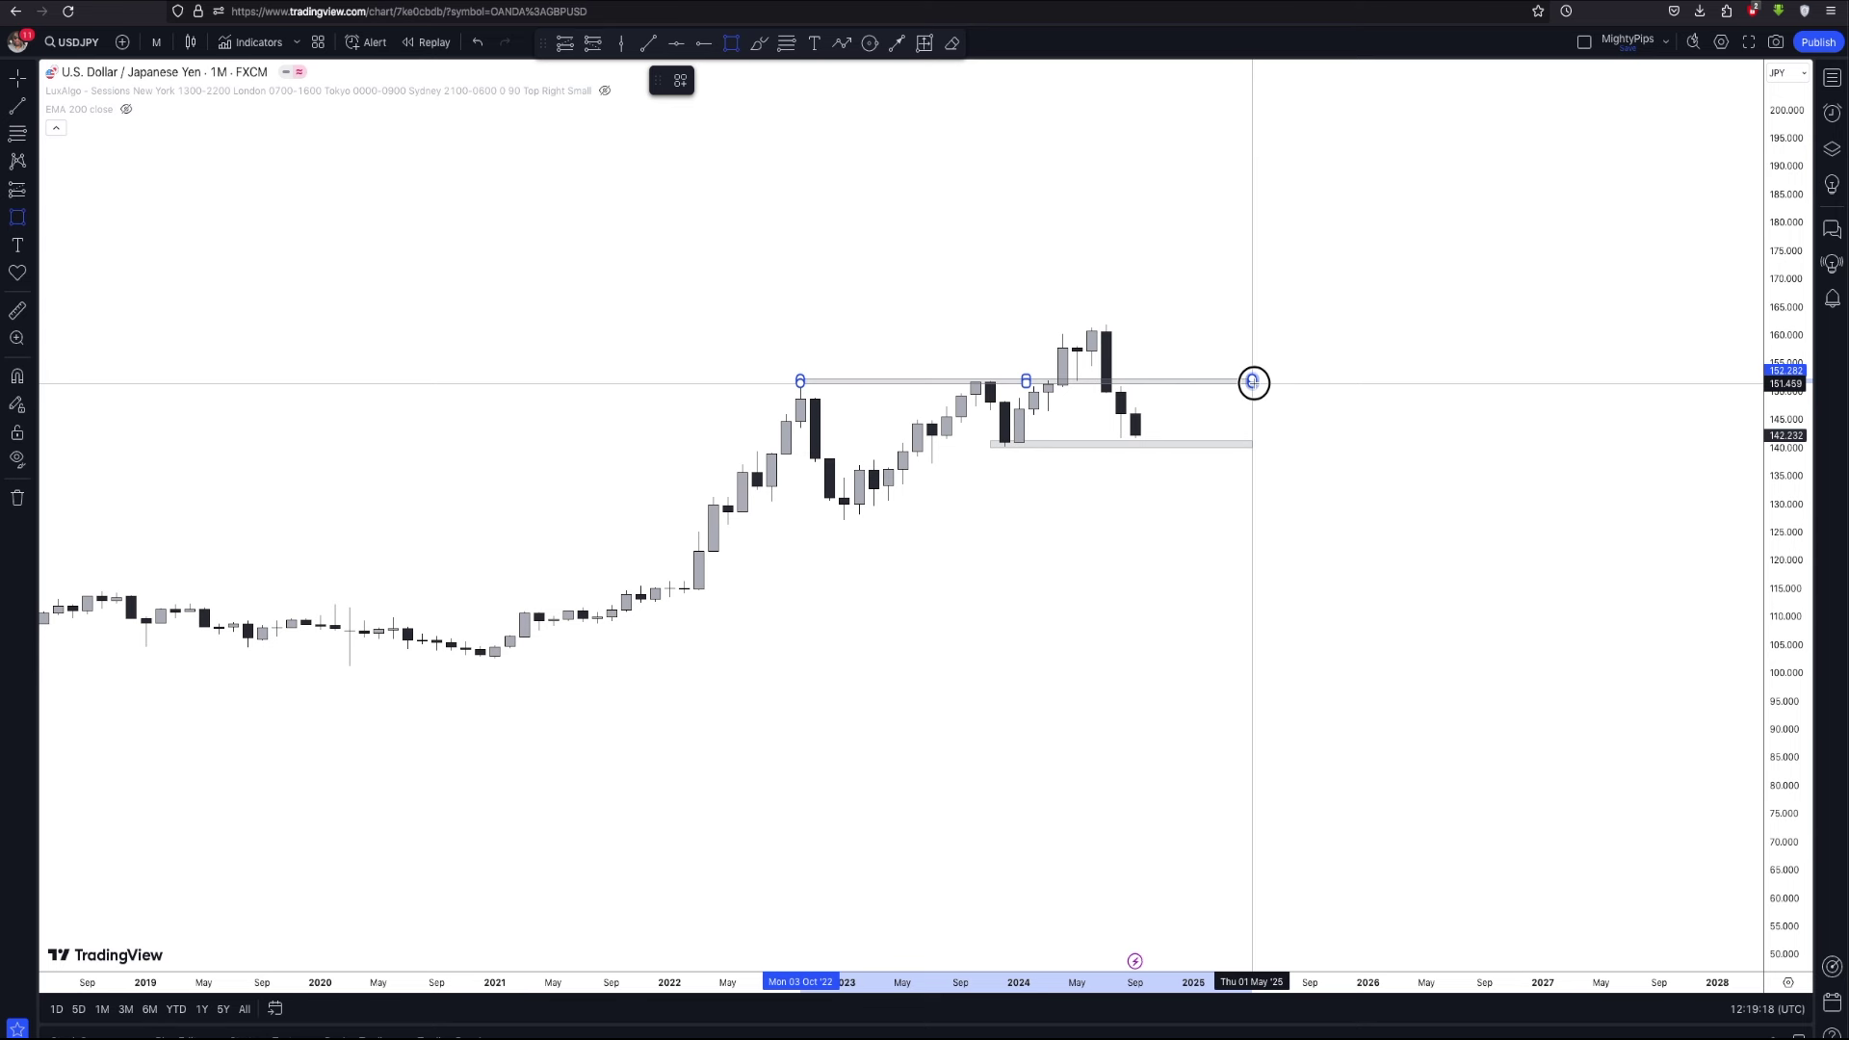
pyautogui.moveTo(1253, 383); pyautogui.dragTo(1252, 382)
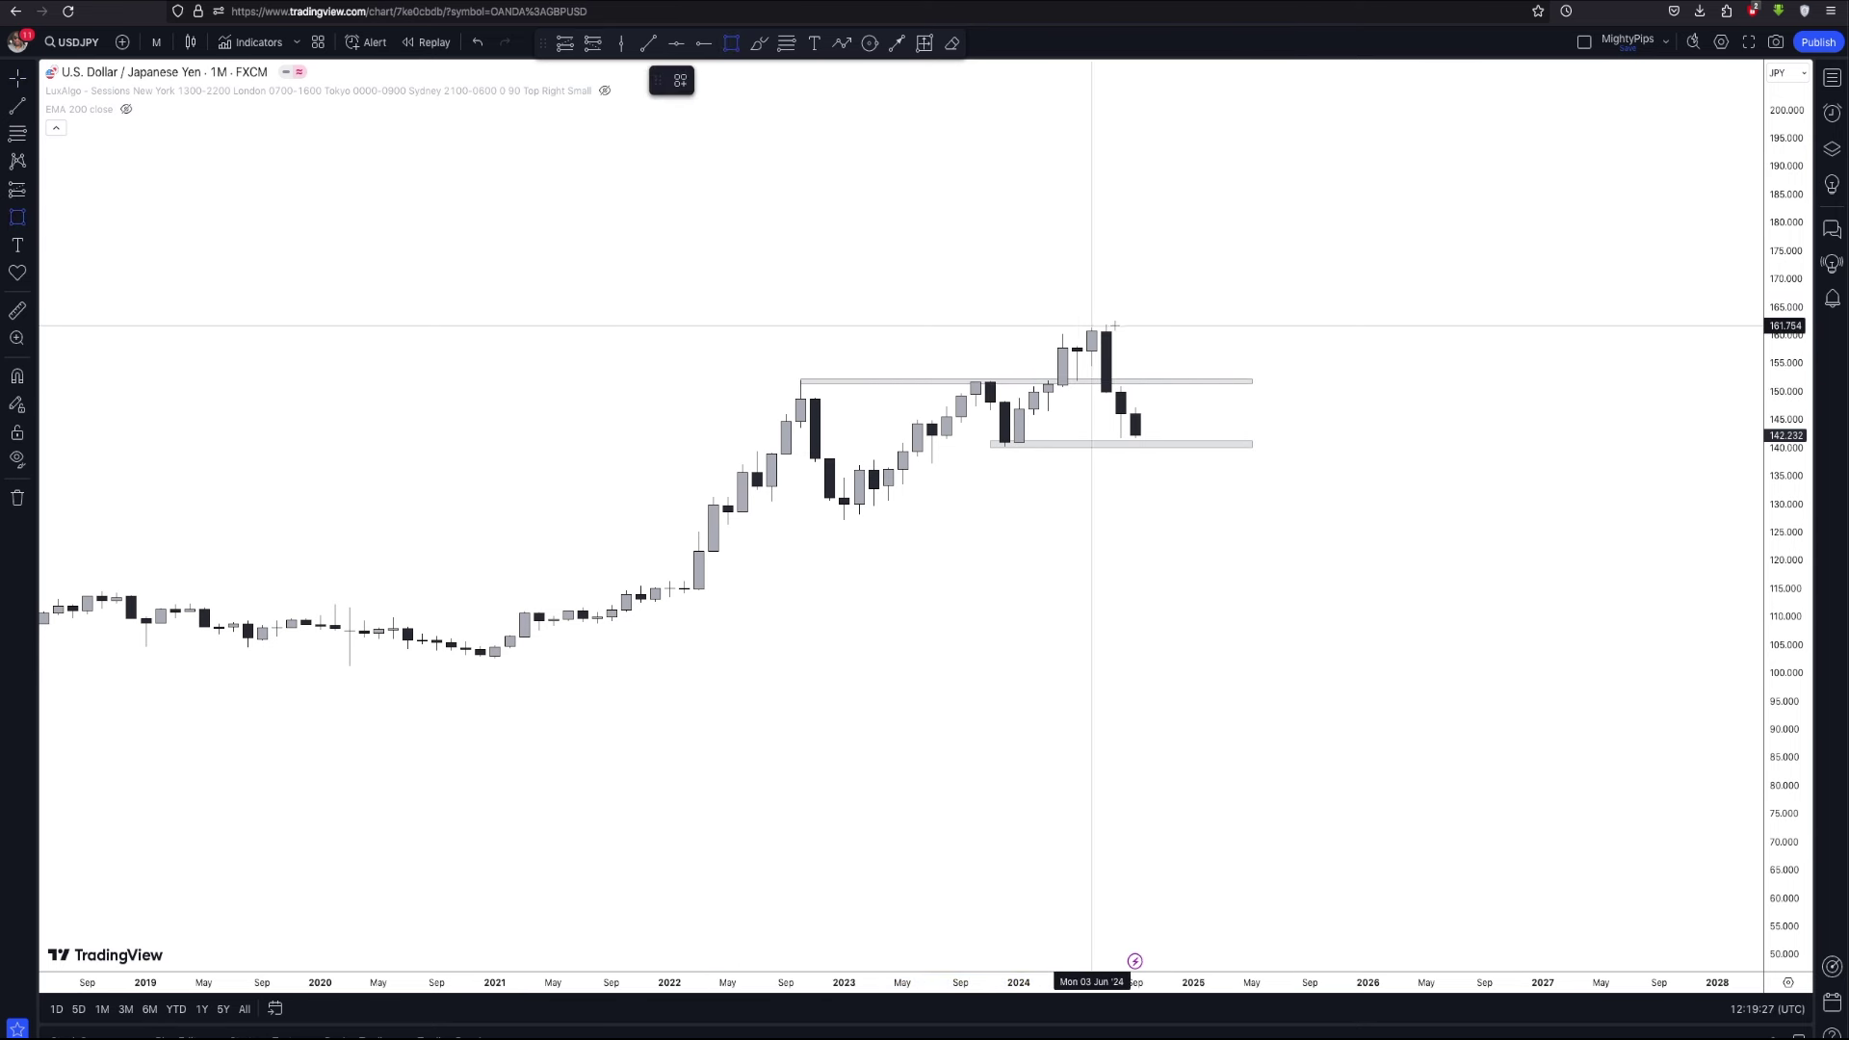
# Draw a thin rectangular zone at the mid-2024 peak, from about 161.5 to 162.2, spanning April 2024 to May 2025
pyautogui.moveTo(1069, 325); pyautogui.dragTo(1239, 327)
pyautogui.click(1251, 327)
pyautogui.click(1267, 348)
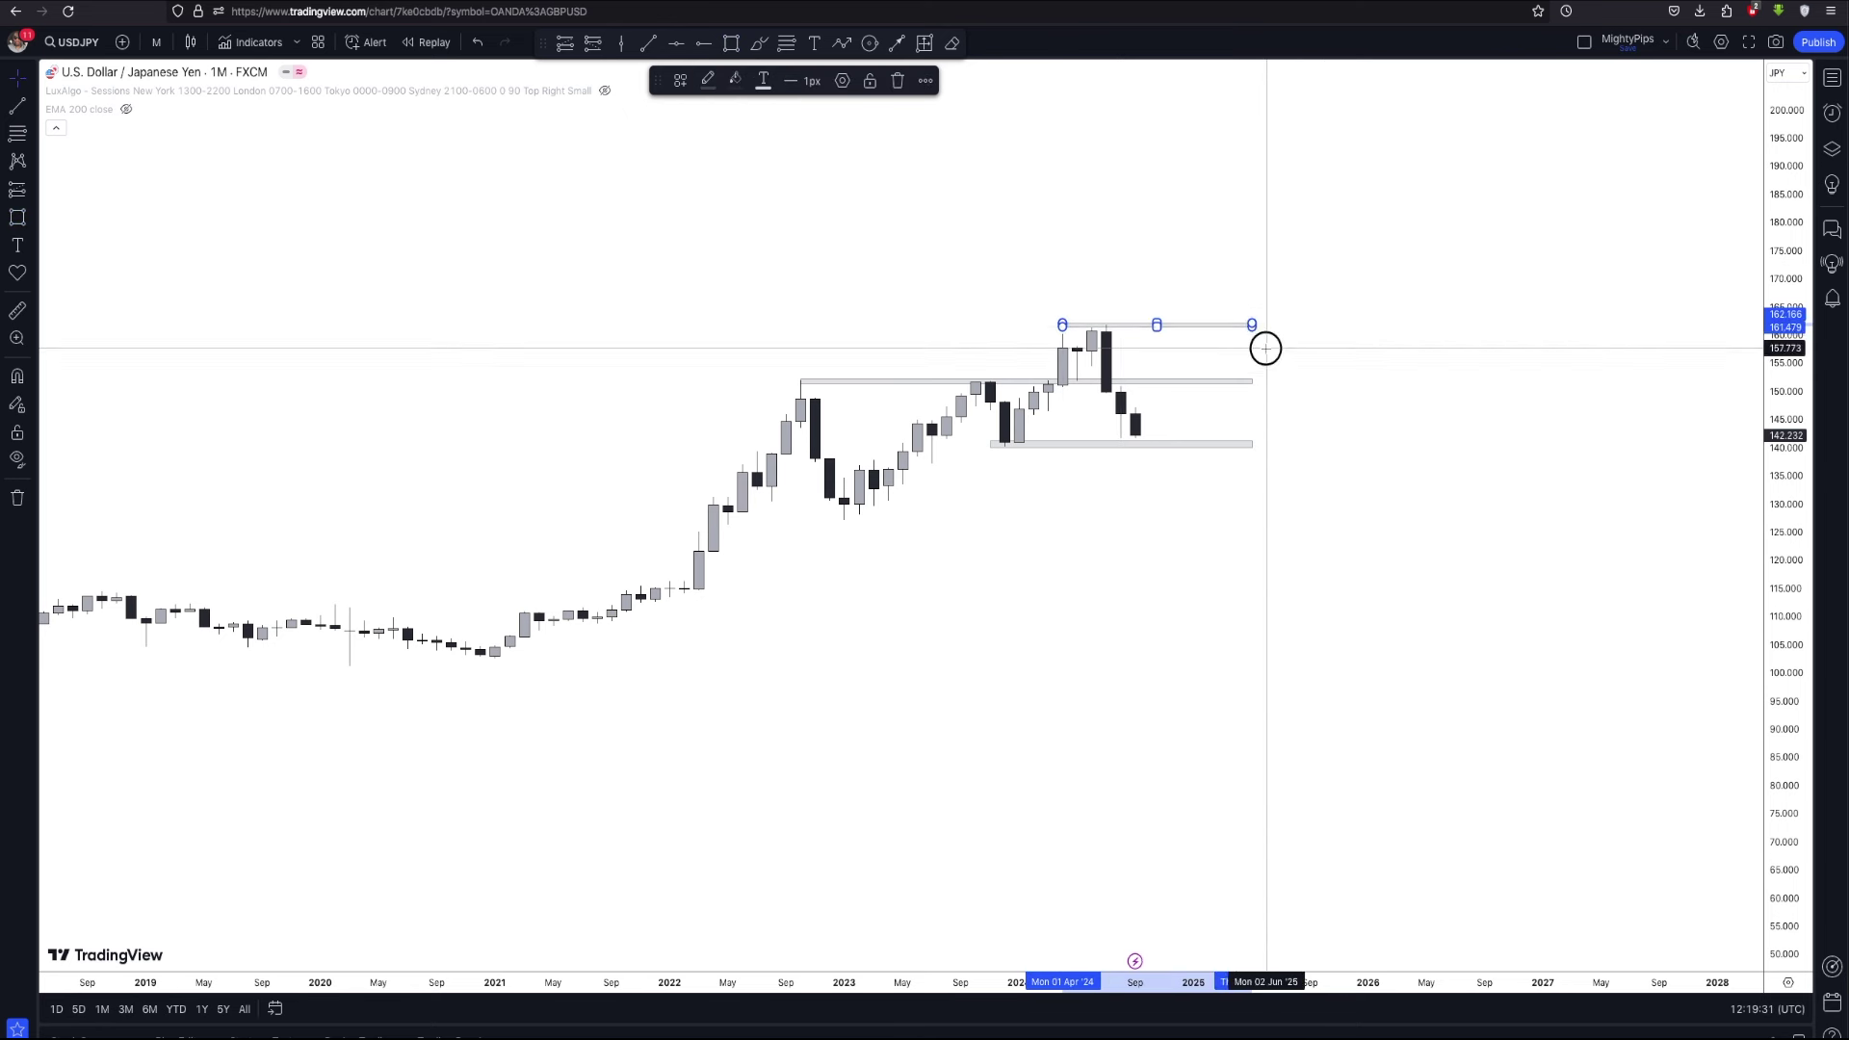
pyautogui.click(1325, 374)
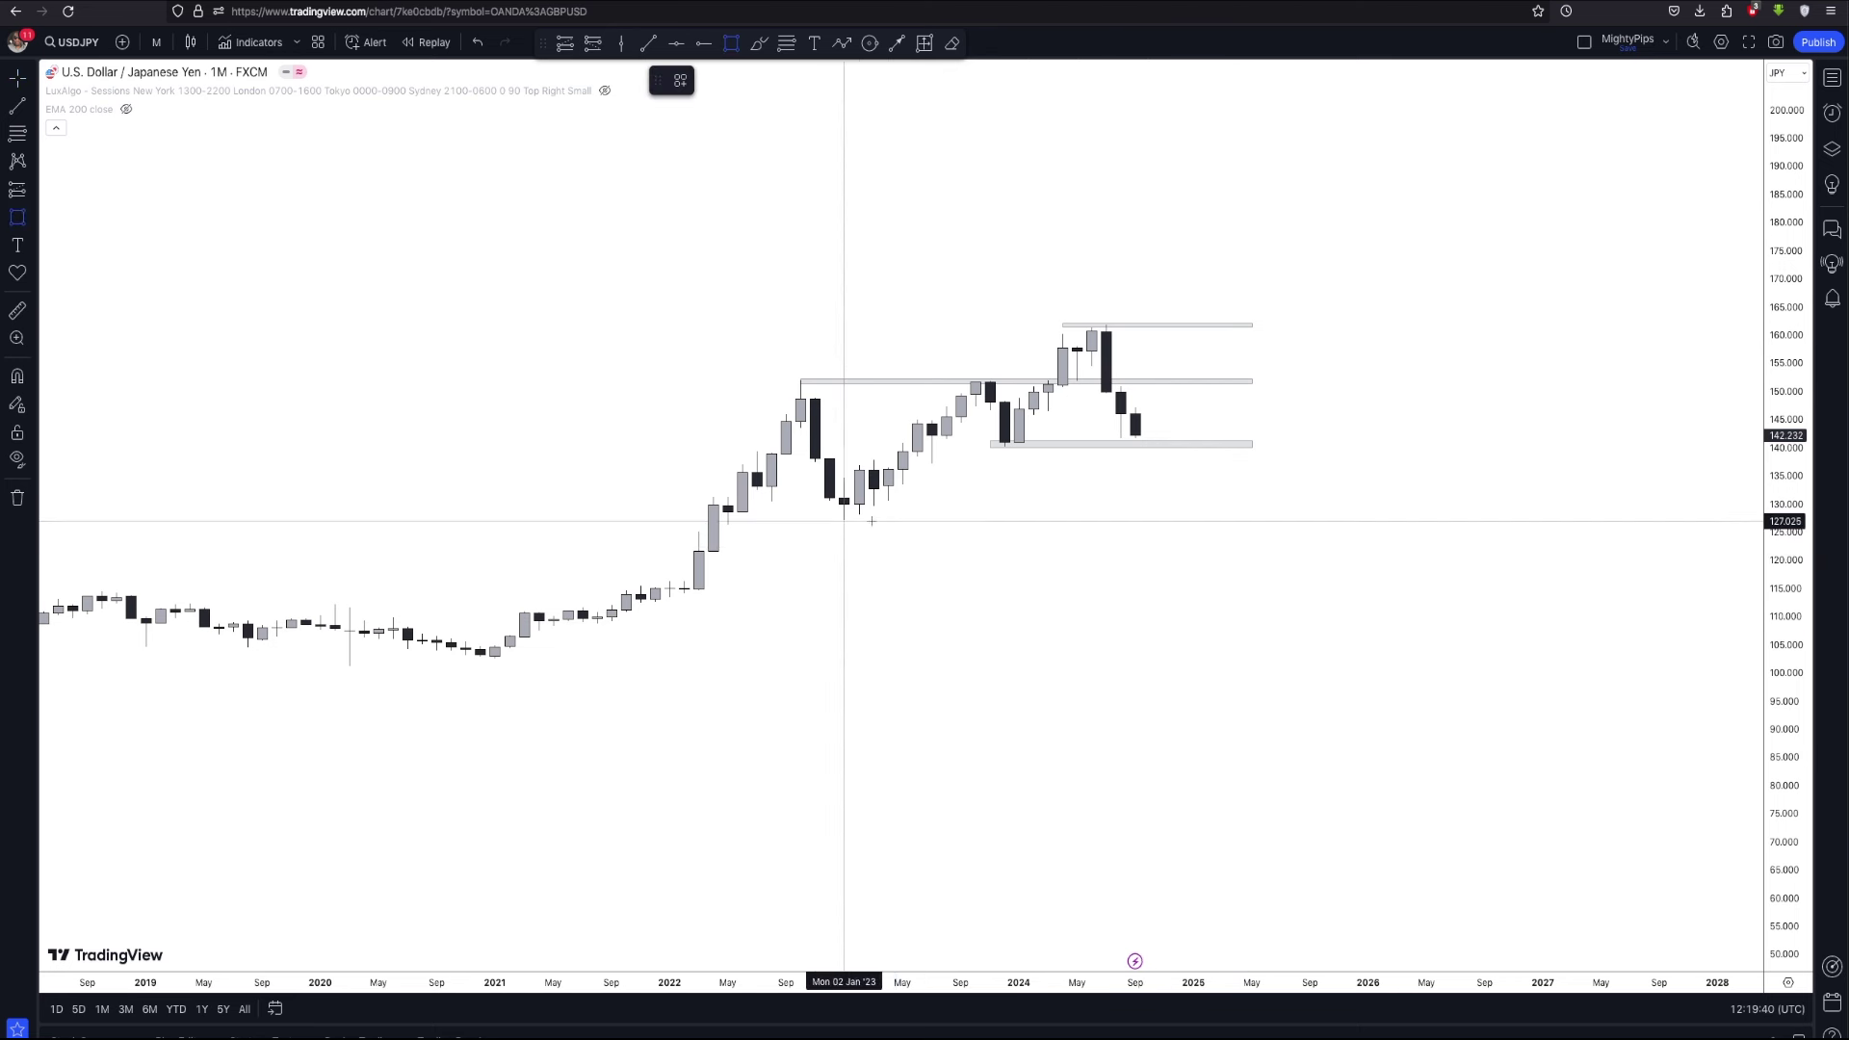
# Draw a thin rectangular zone at the January 2023 low, from about 127.2 to 128.3, spanning December 2022 to May 2025
pyautogui.click(833, 520)
pyautogui.click(1266, 517)
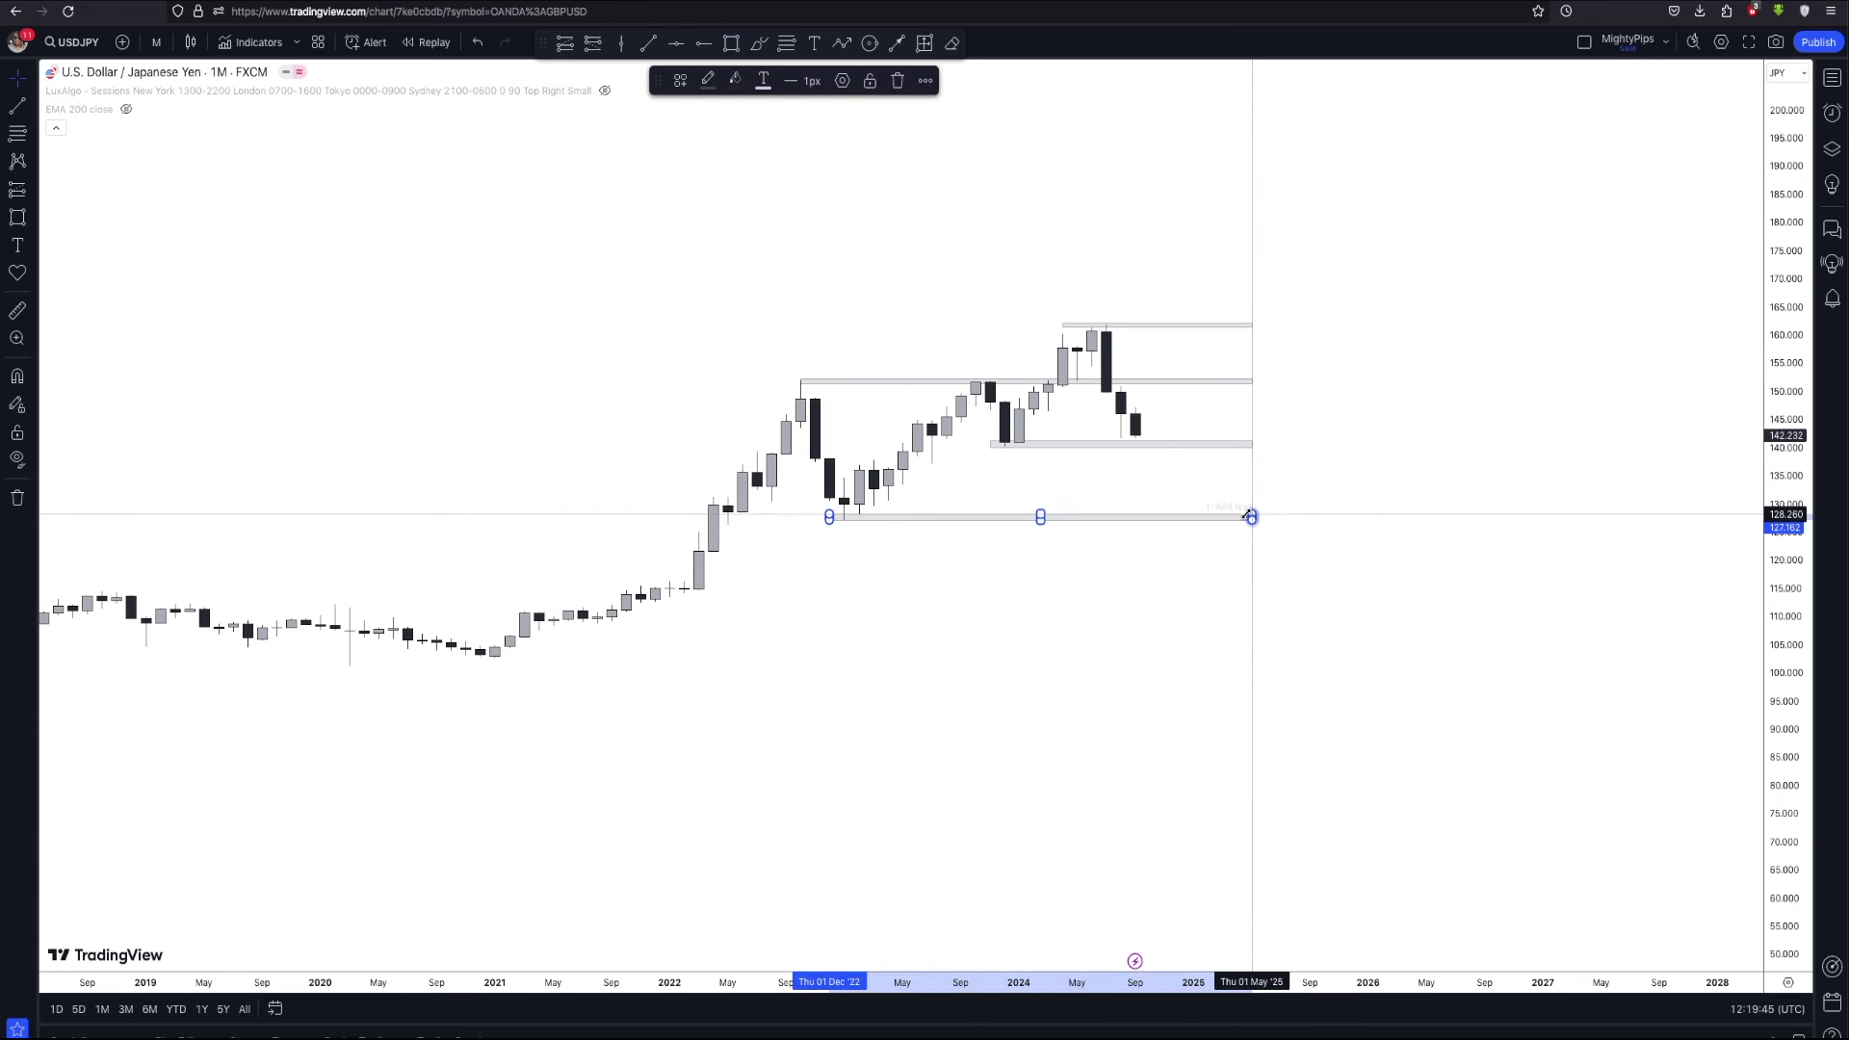
pyautogui.click(1279, 536)
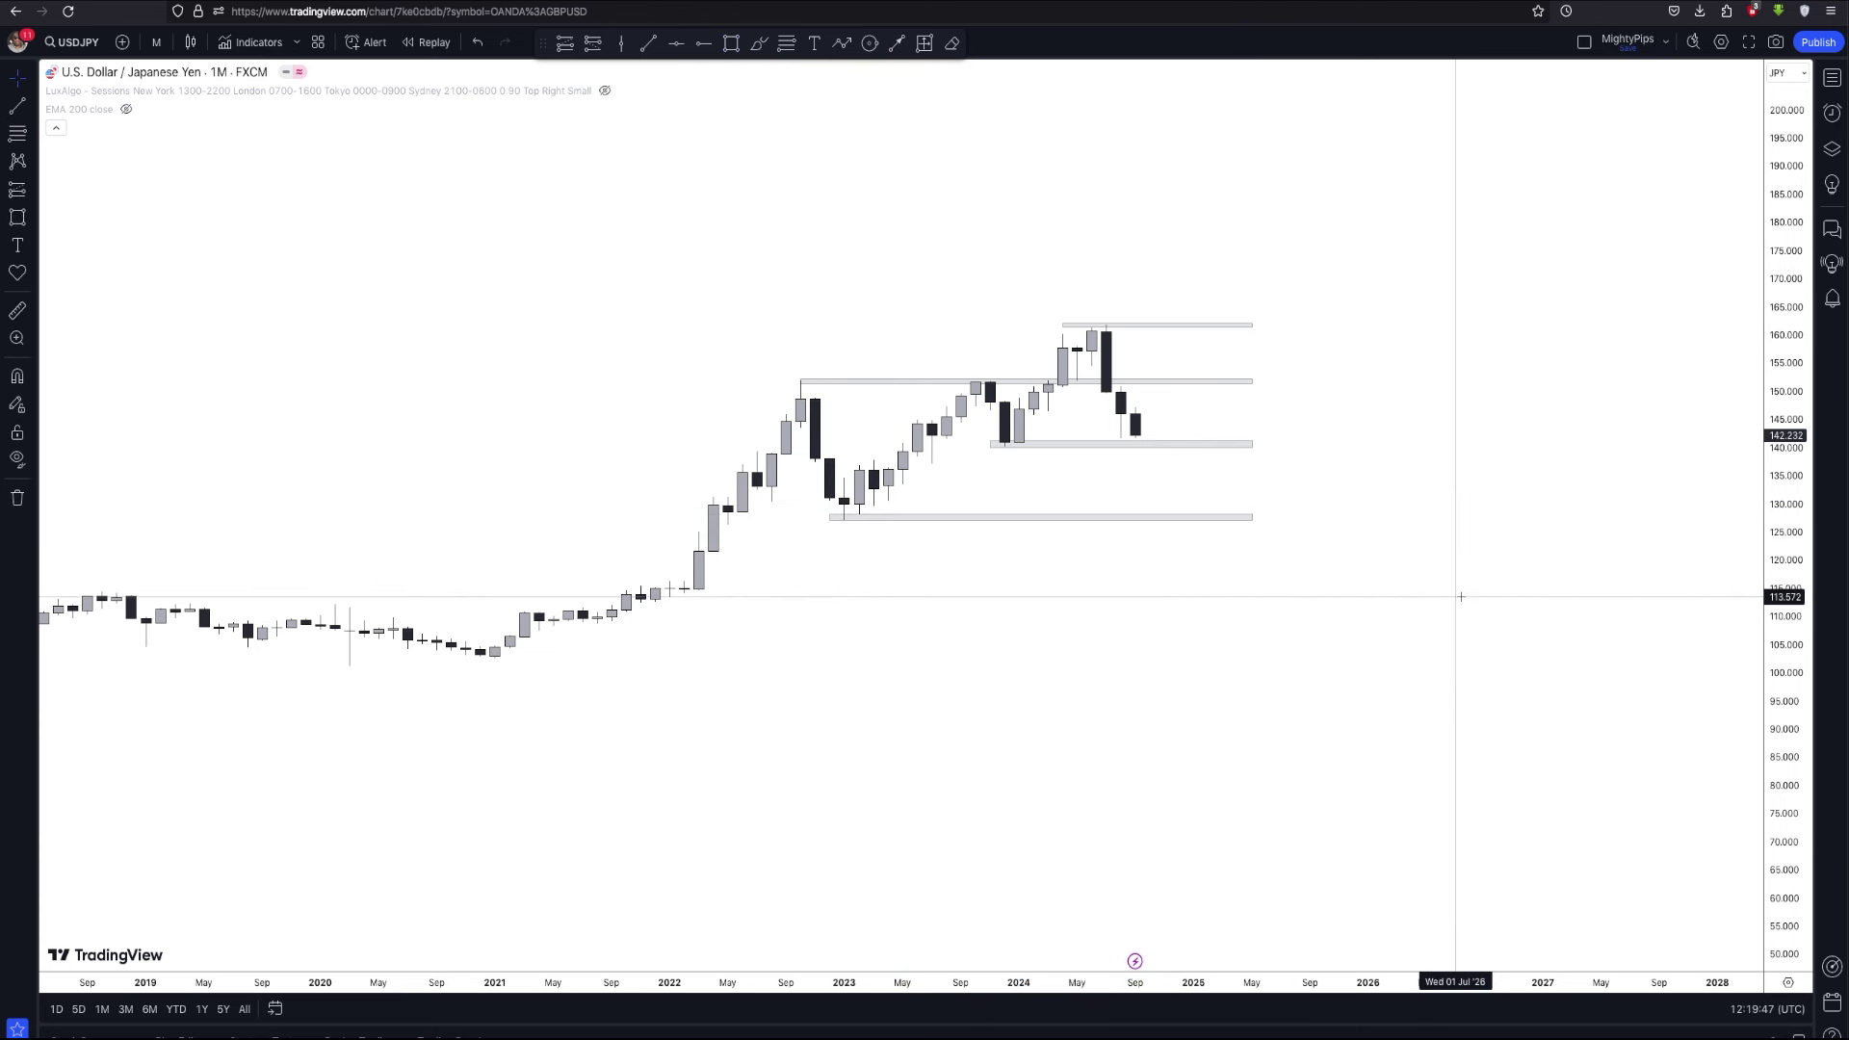
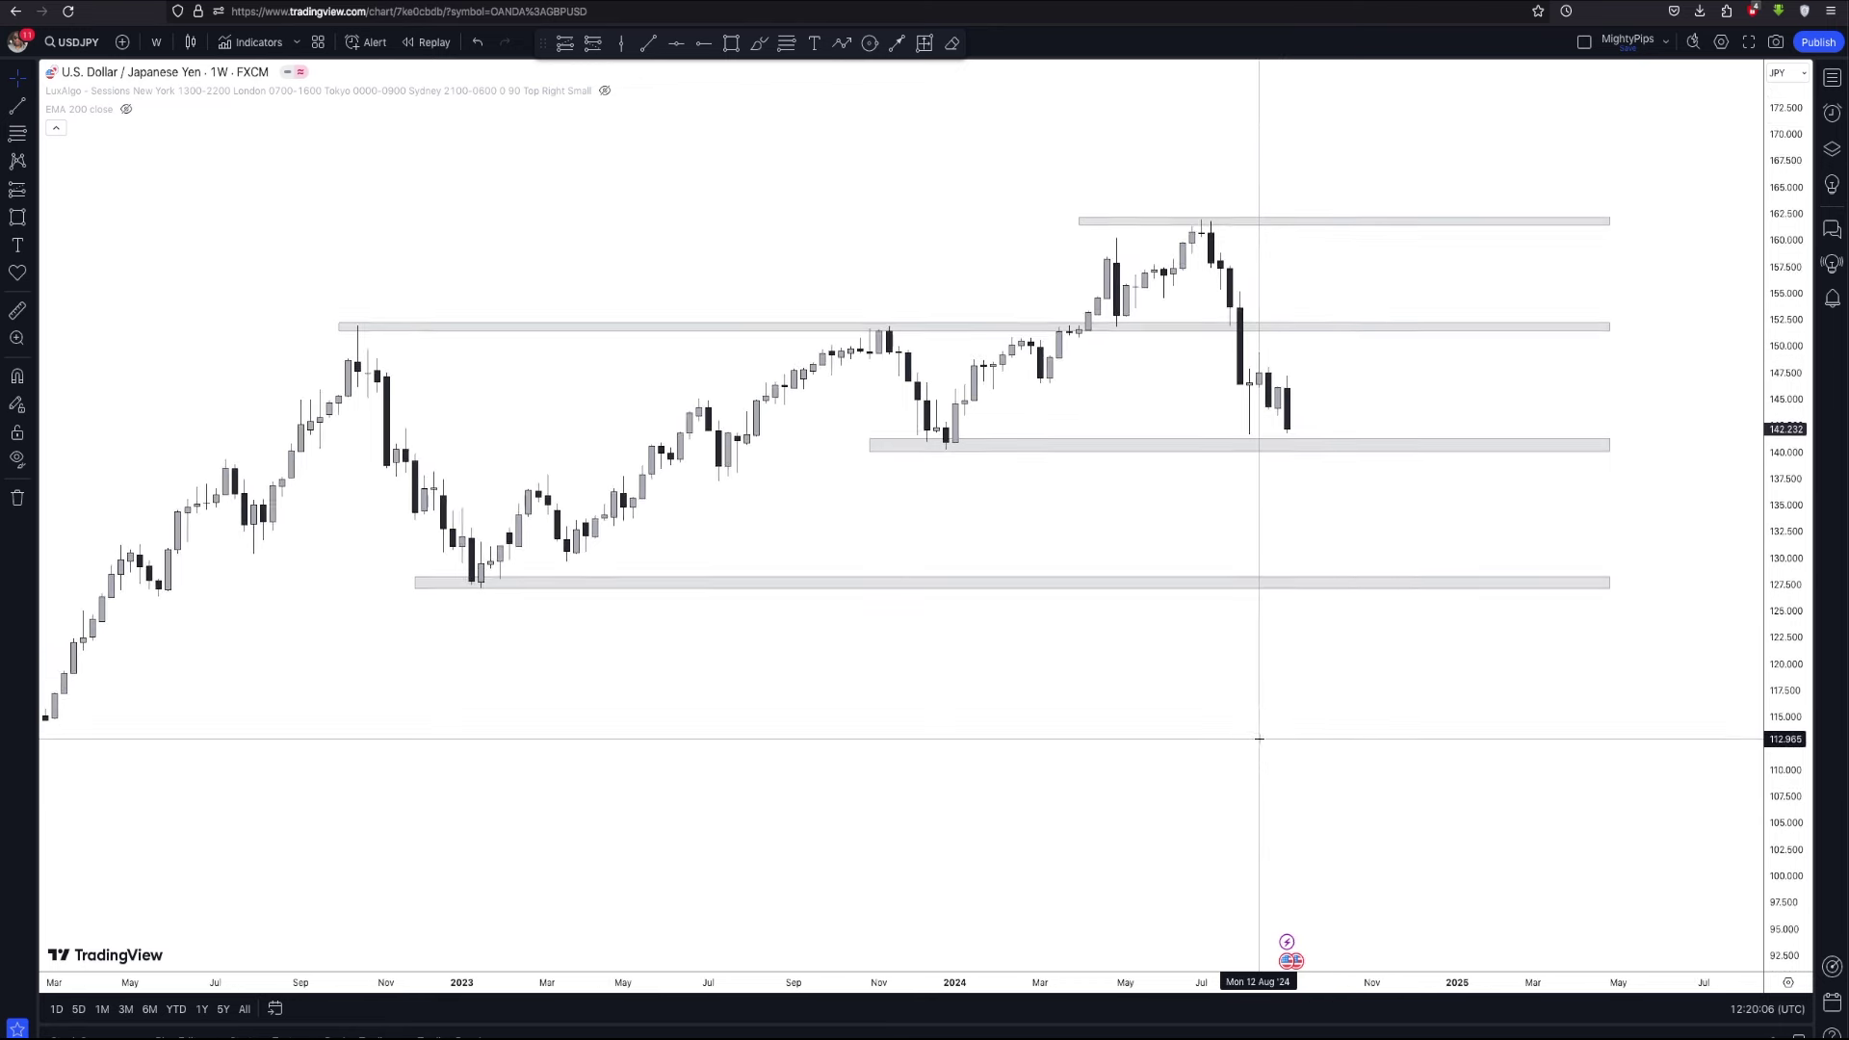
# Draw a rising trend line from the January 2023 low at about 127.3 to about 154.2 at 23 December 2024
pyautogui.moveTo(1783, 384); pyautogui.dragTo(1785, 419)
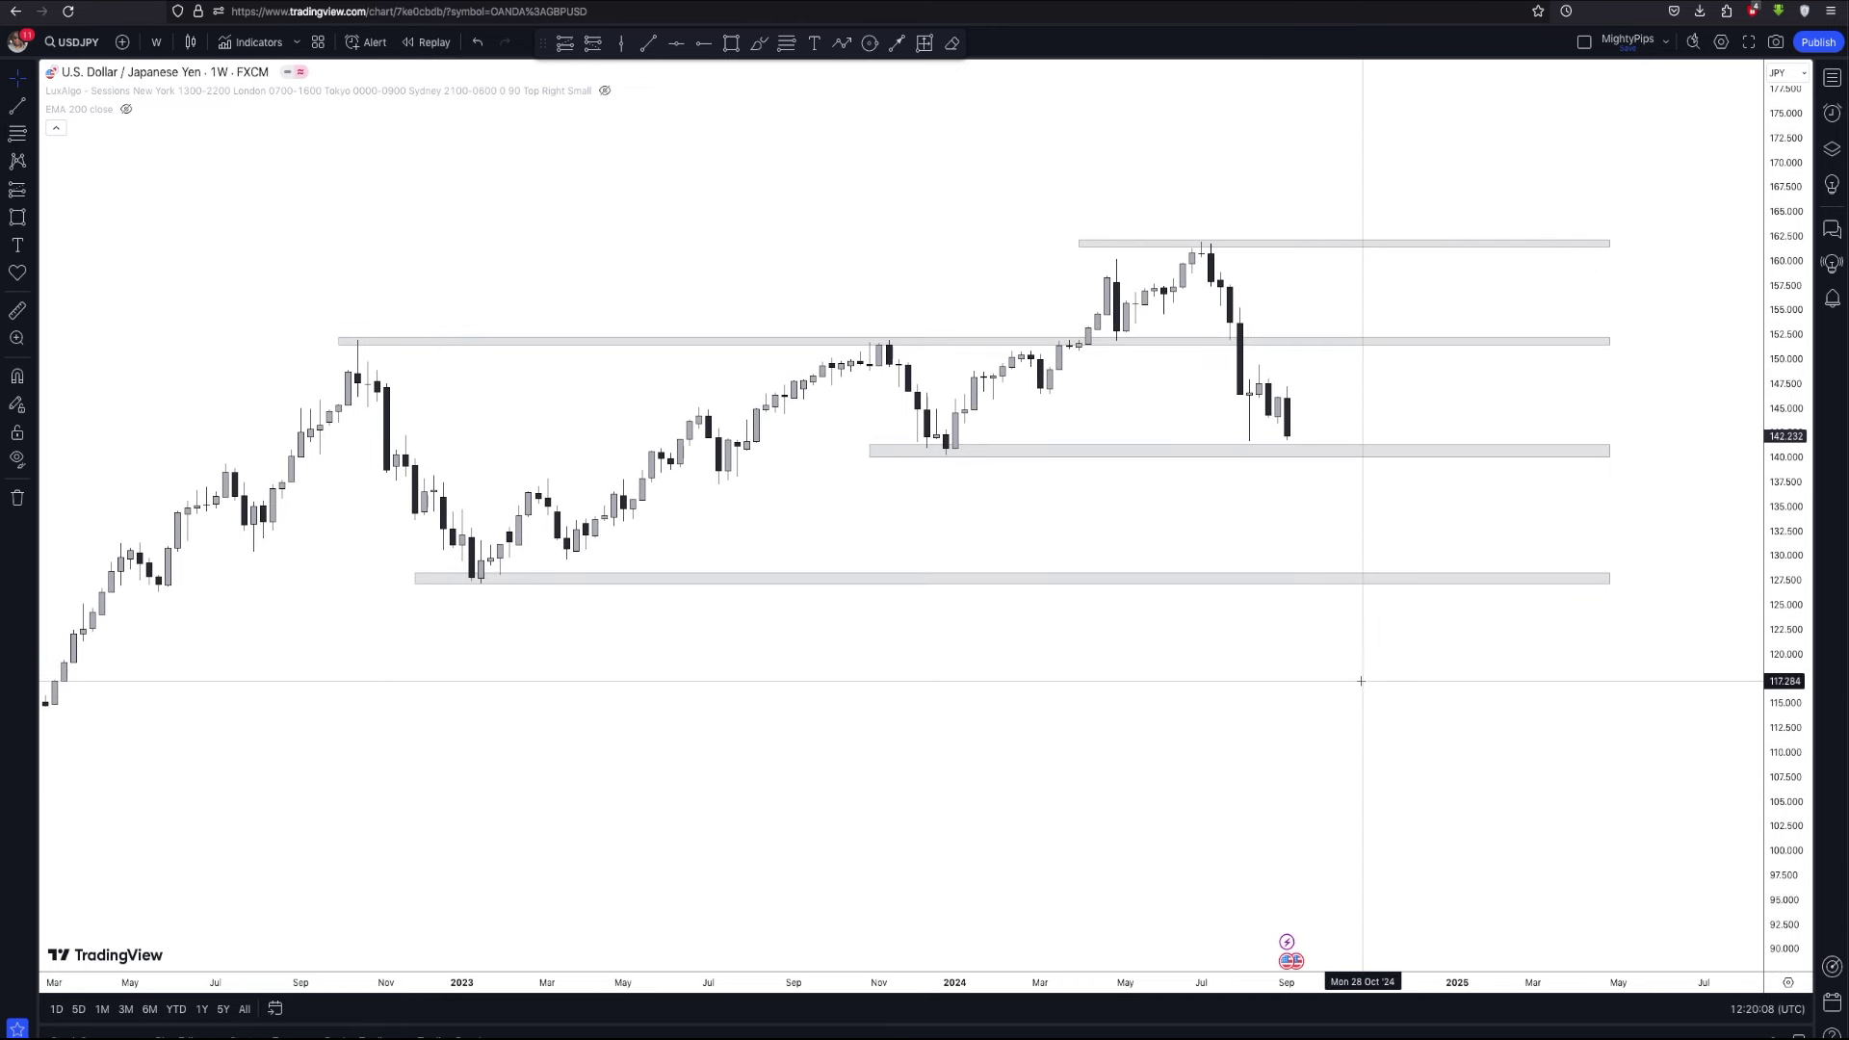
pyautogui.scroll(1, 1362, 681)
pyautogui.moveTo(1184, 693); pyautogui.dragTo(1185, 678)
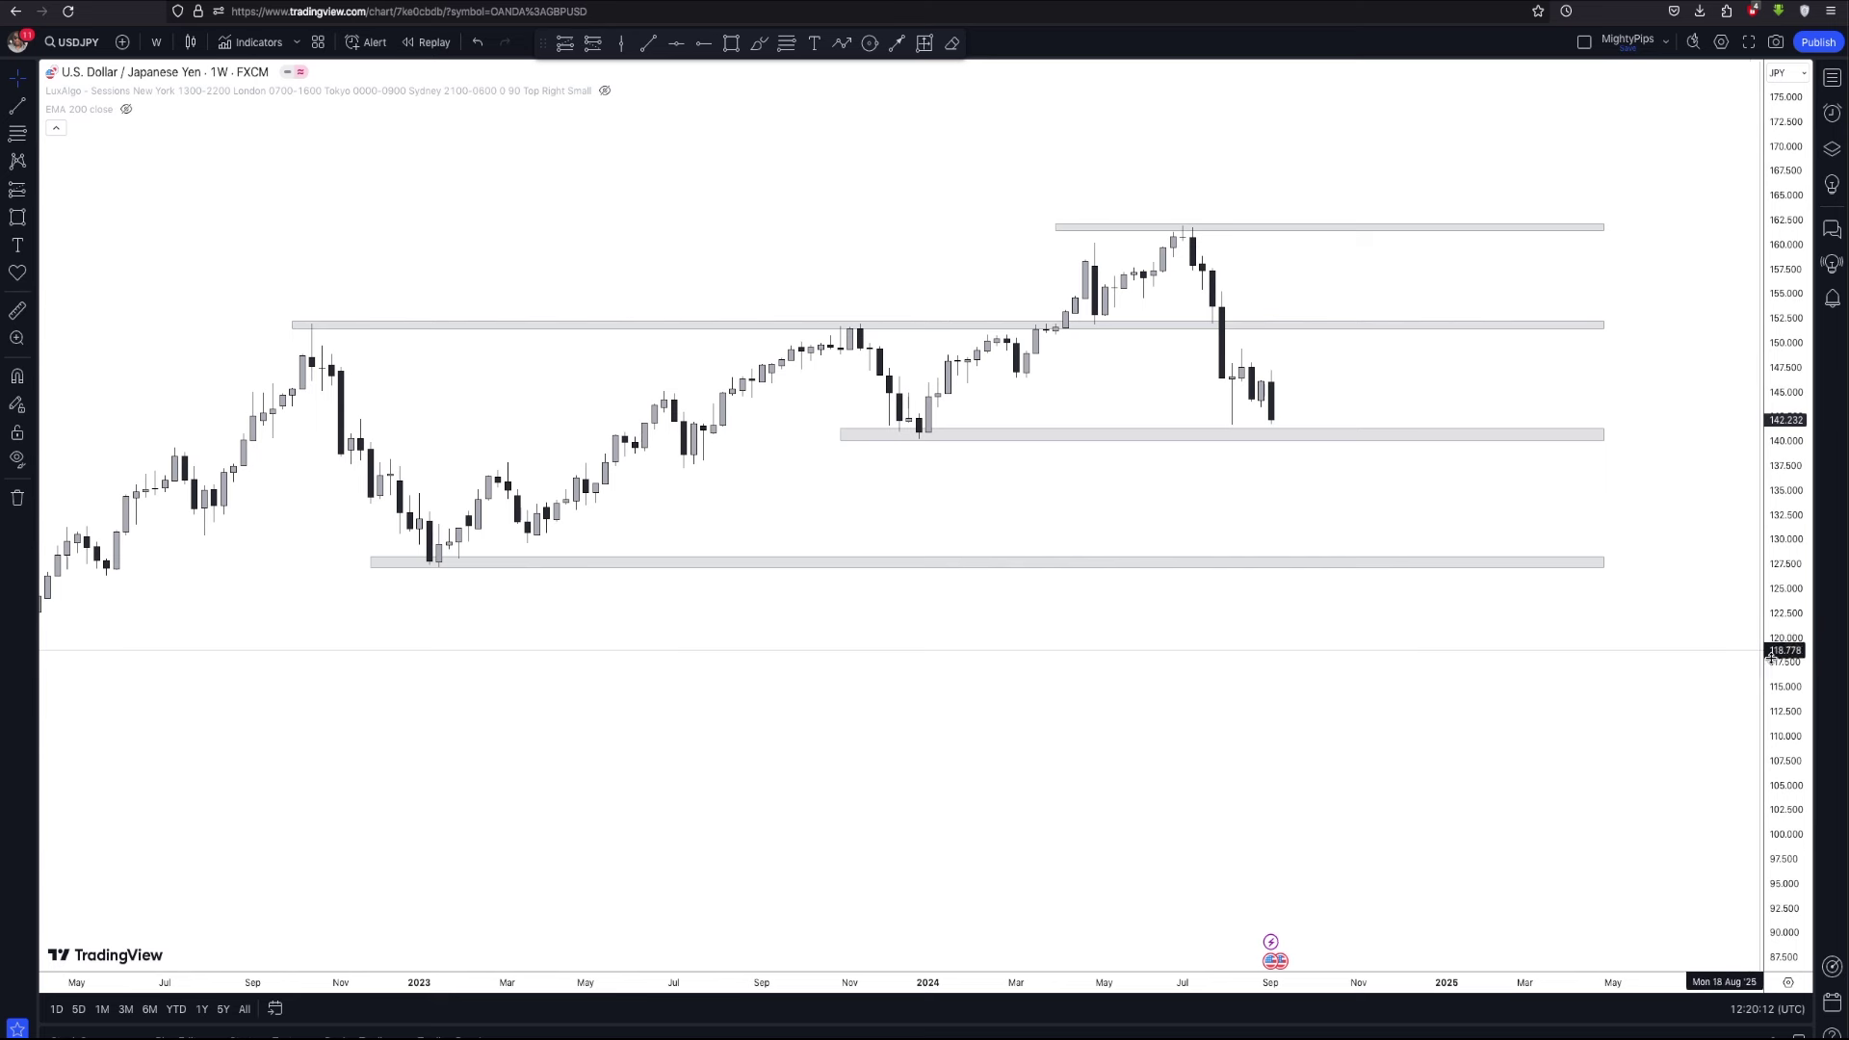
pyautogui.moveTo(1773, 660); pyautogui.dragTo(1772, 640)
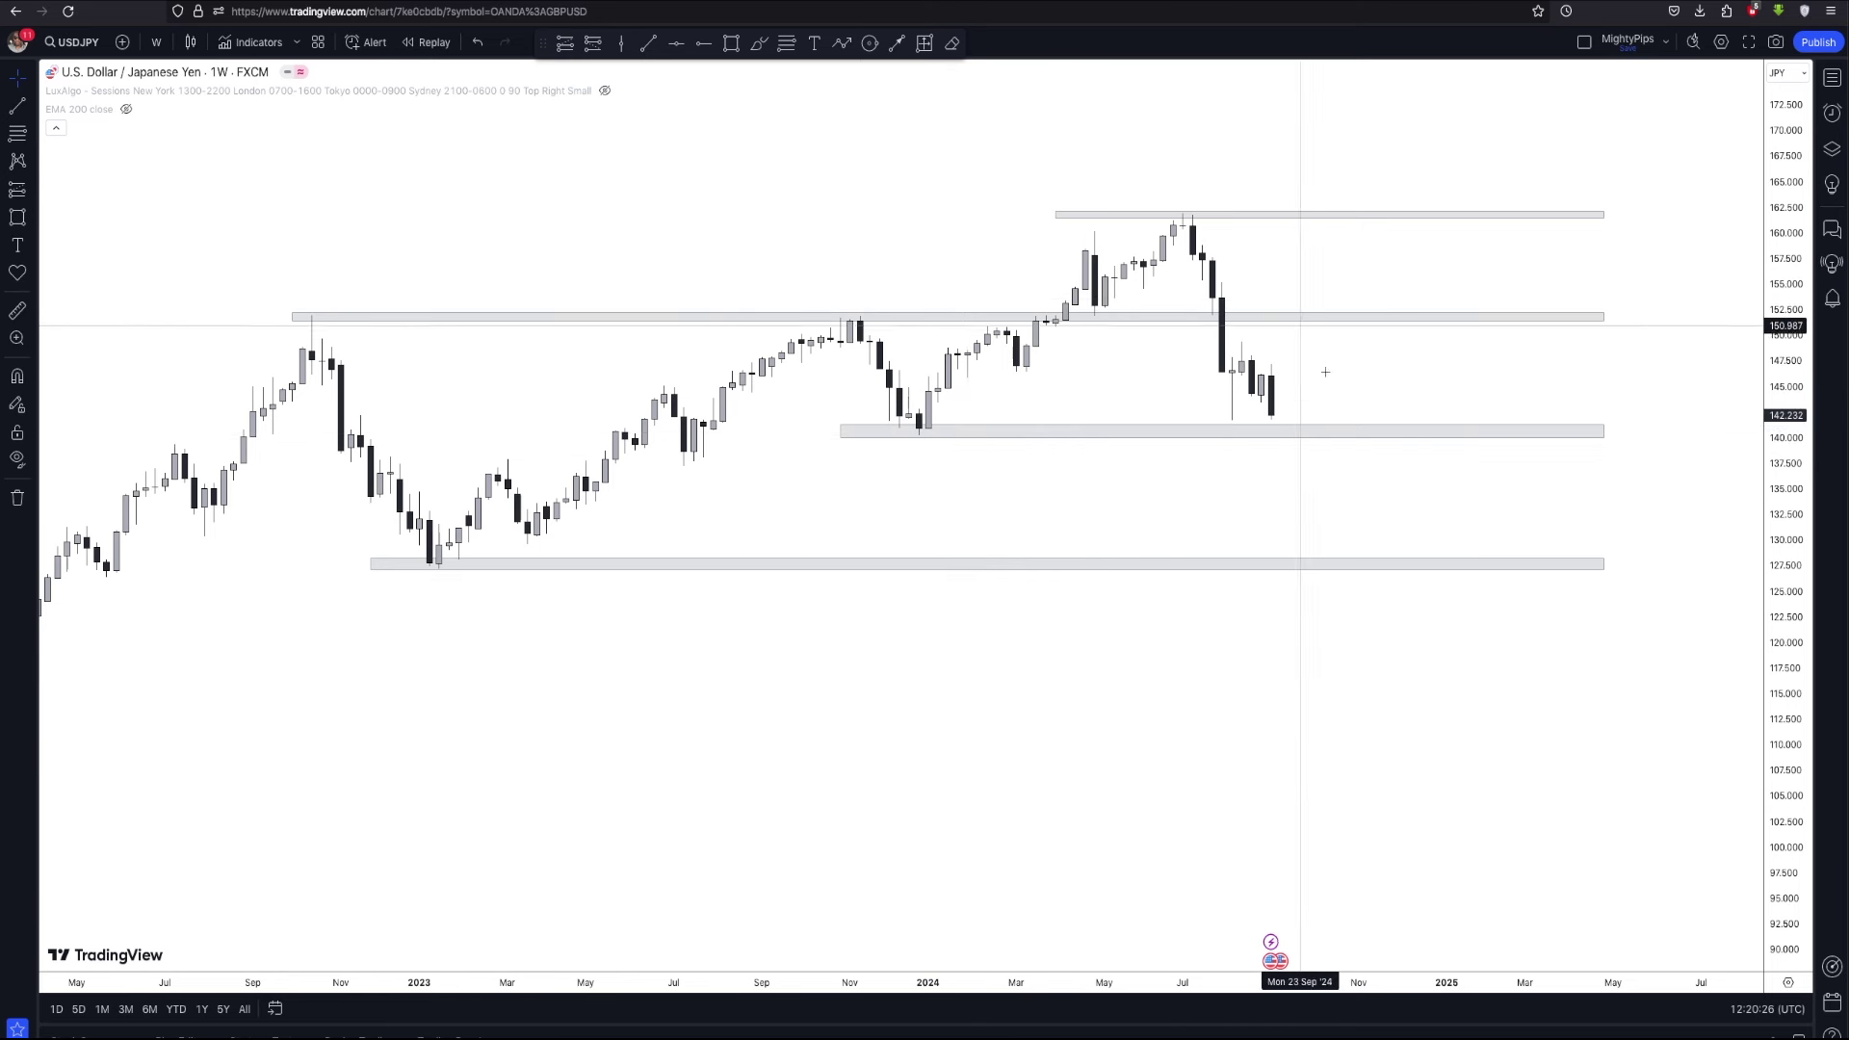
pyautogui.scroll(1, 1231, 510)
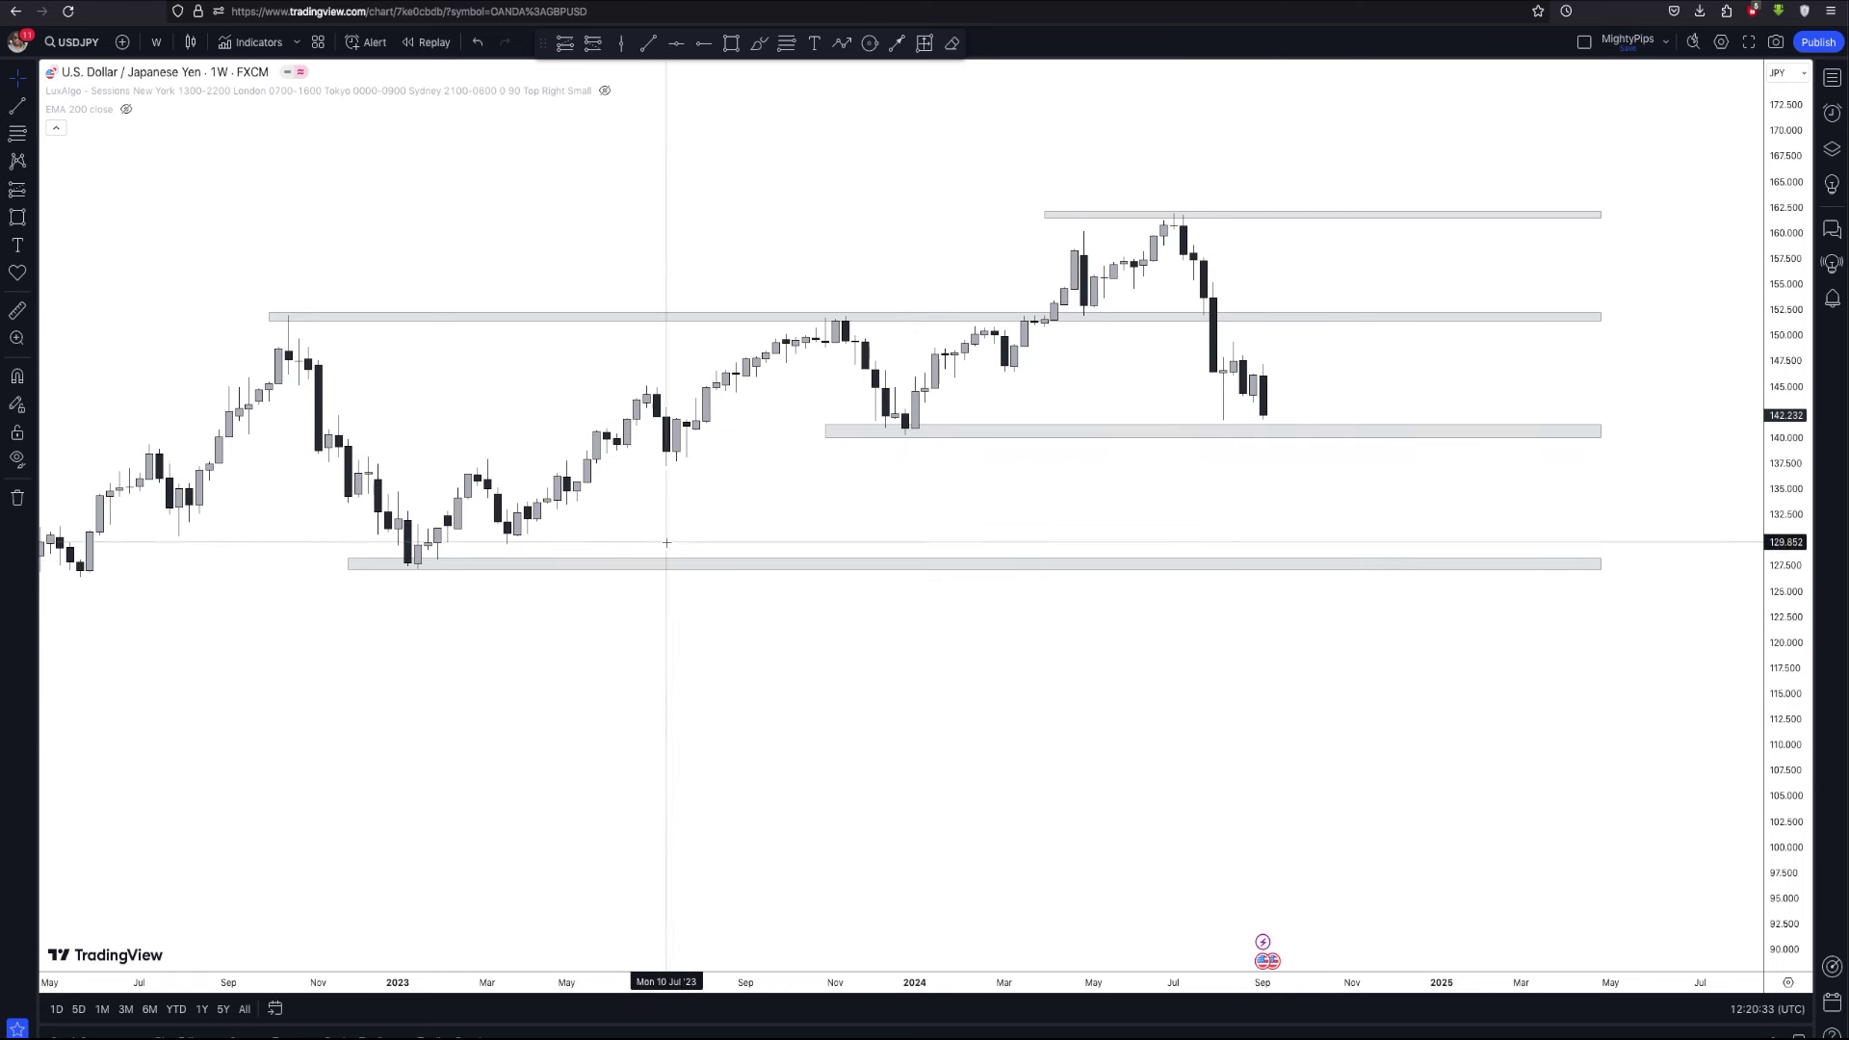
pyautogui.click(648, 44)
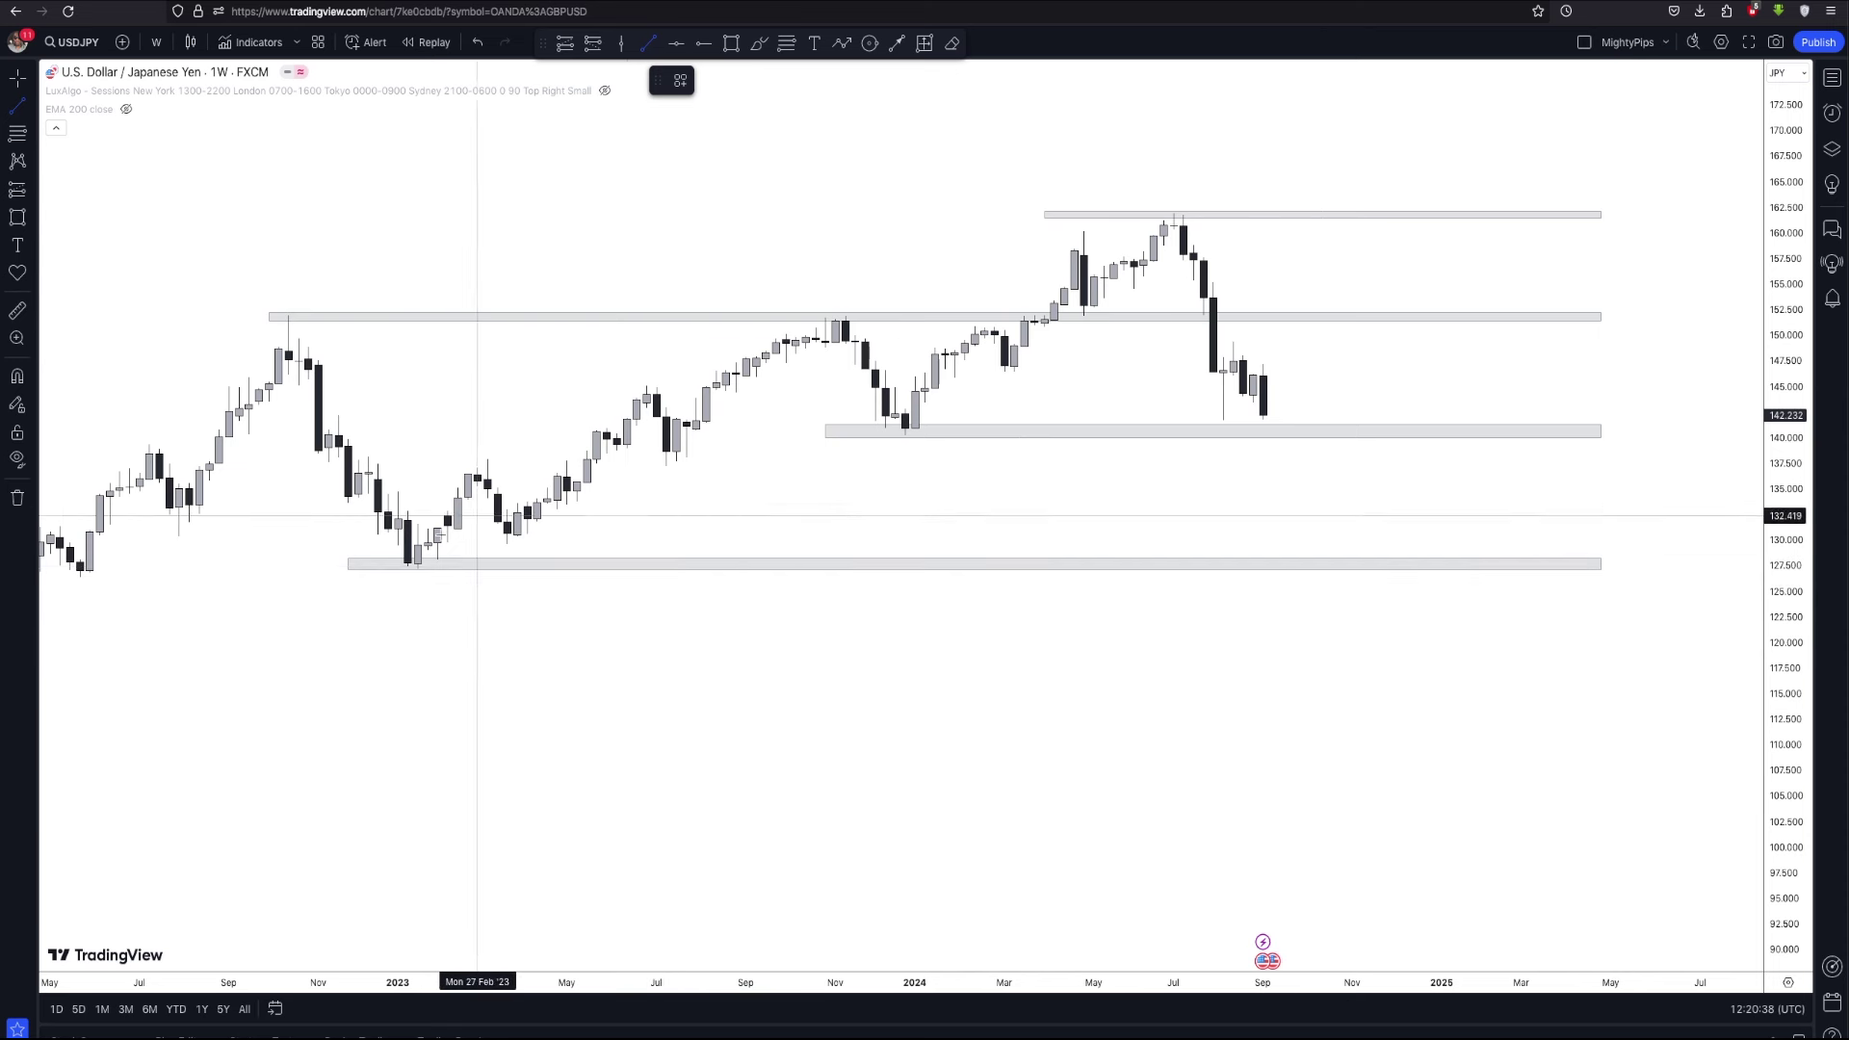
pyautogui.moveTo(409, 568); pyautogui.dragTo(1422, 292)
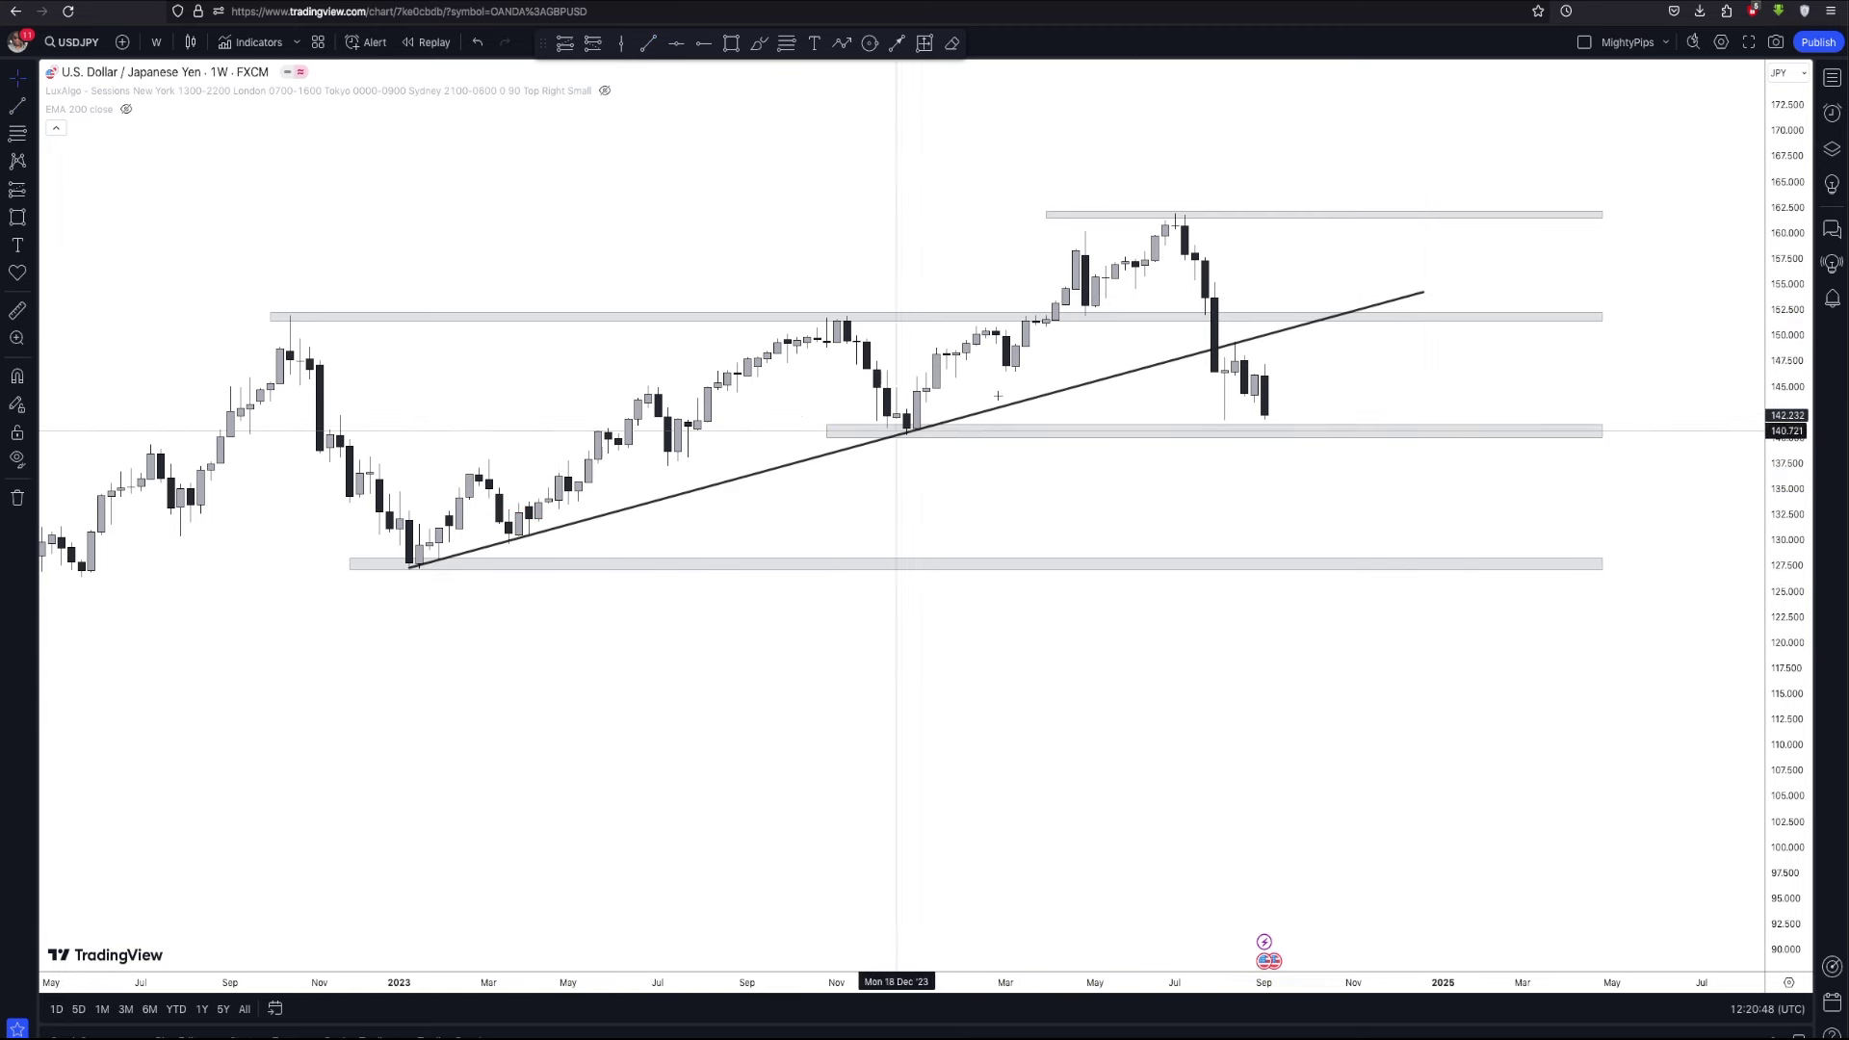
# Examine the weekly candles at the rising trend line's touch points and around the August 2024 drop toward the 140 zone
pyautogui.moveTo(1777, 550); pyautogui.dragTo(1780, 482)
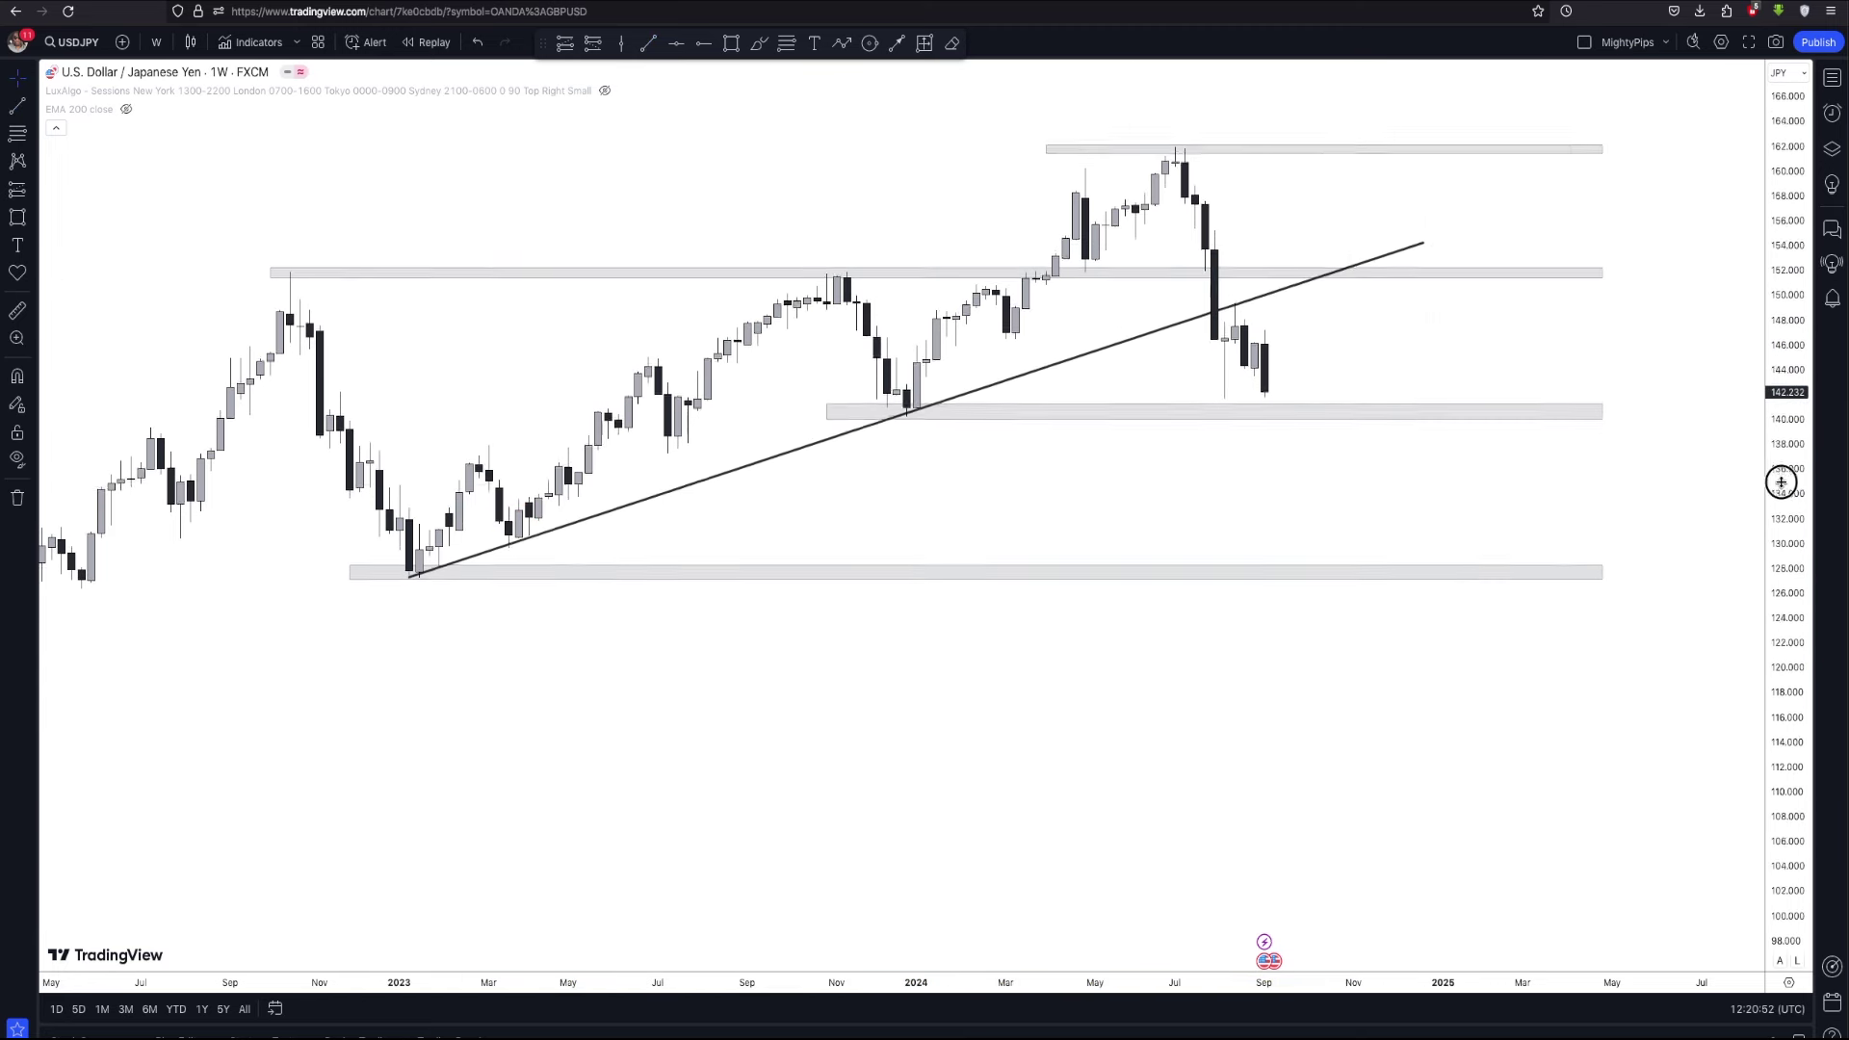
pyautogui.moveTo(1141, 556); pyautogui.dragTo(1131, 599)
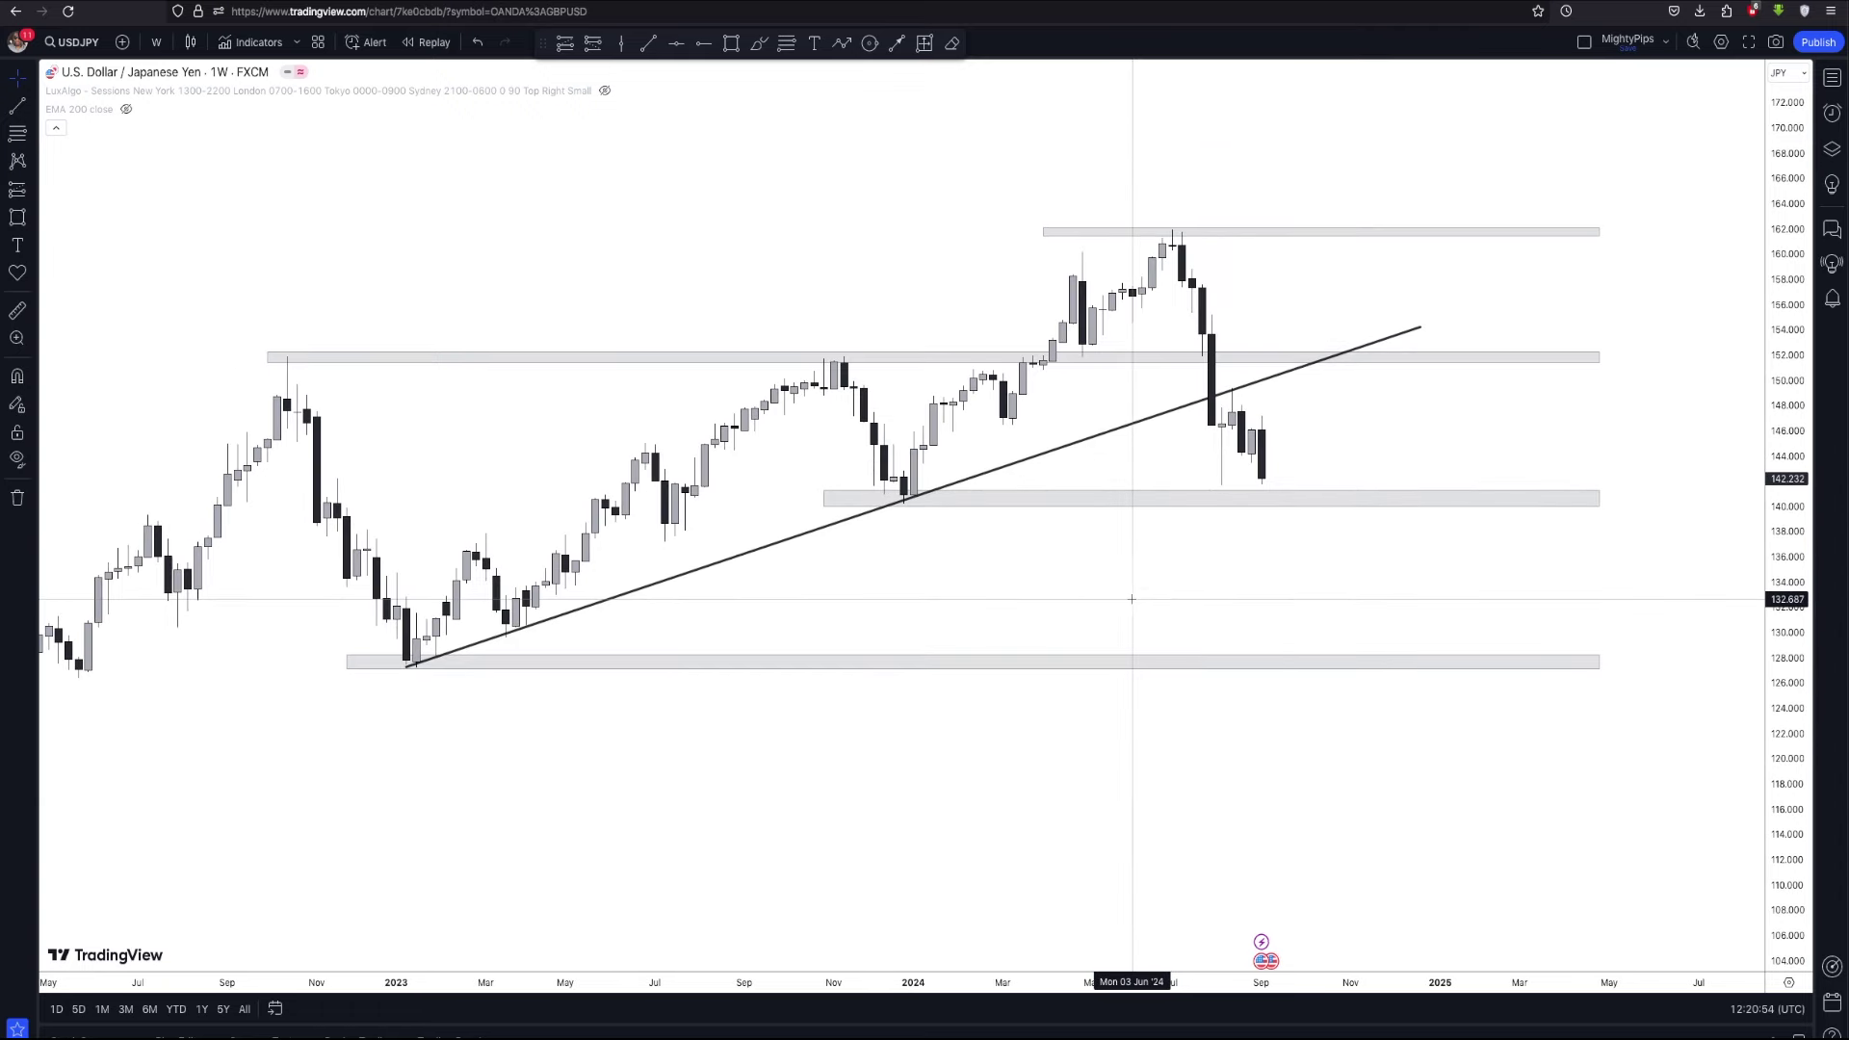
pyautogui.scroll(-2, 1029, 590)
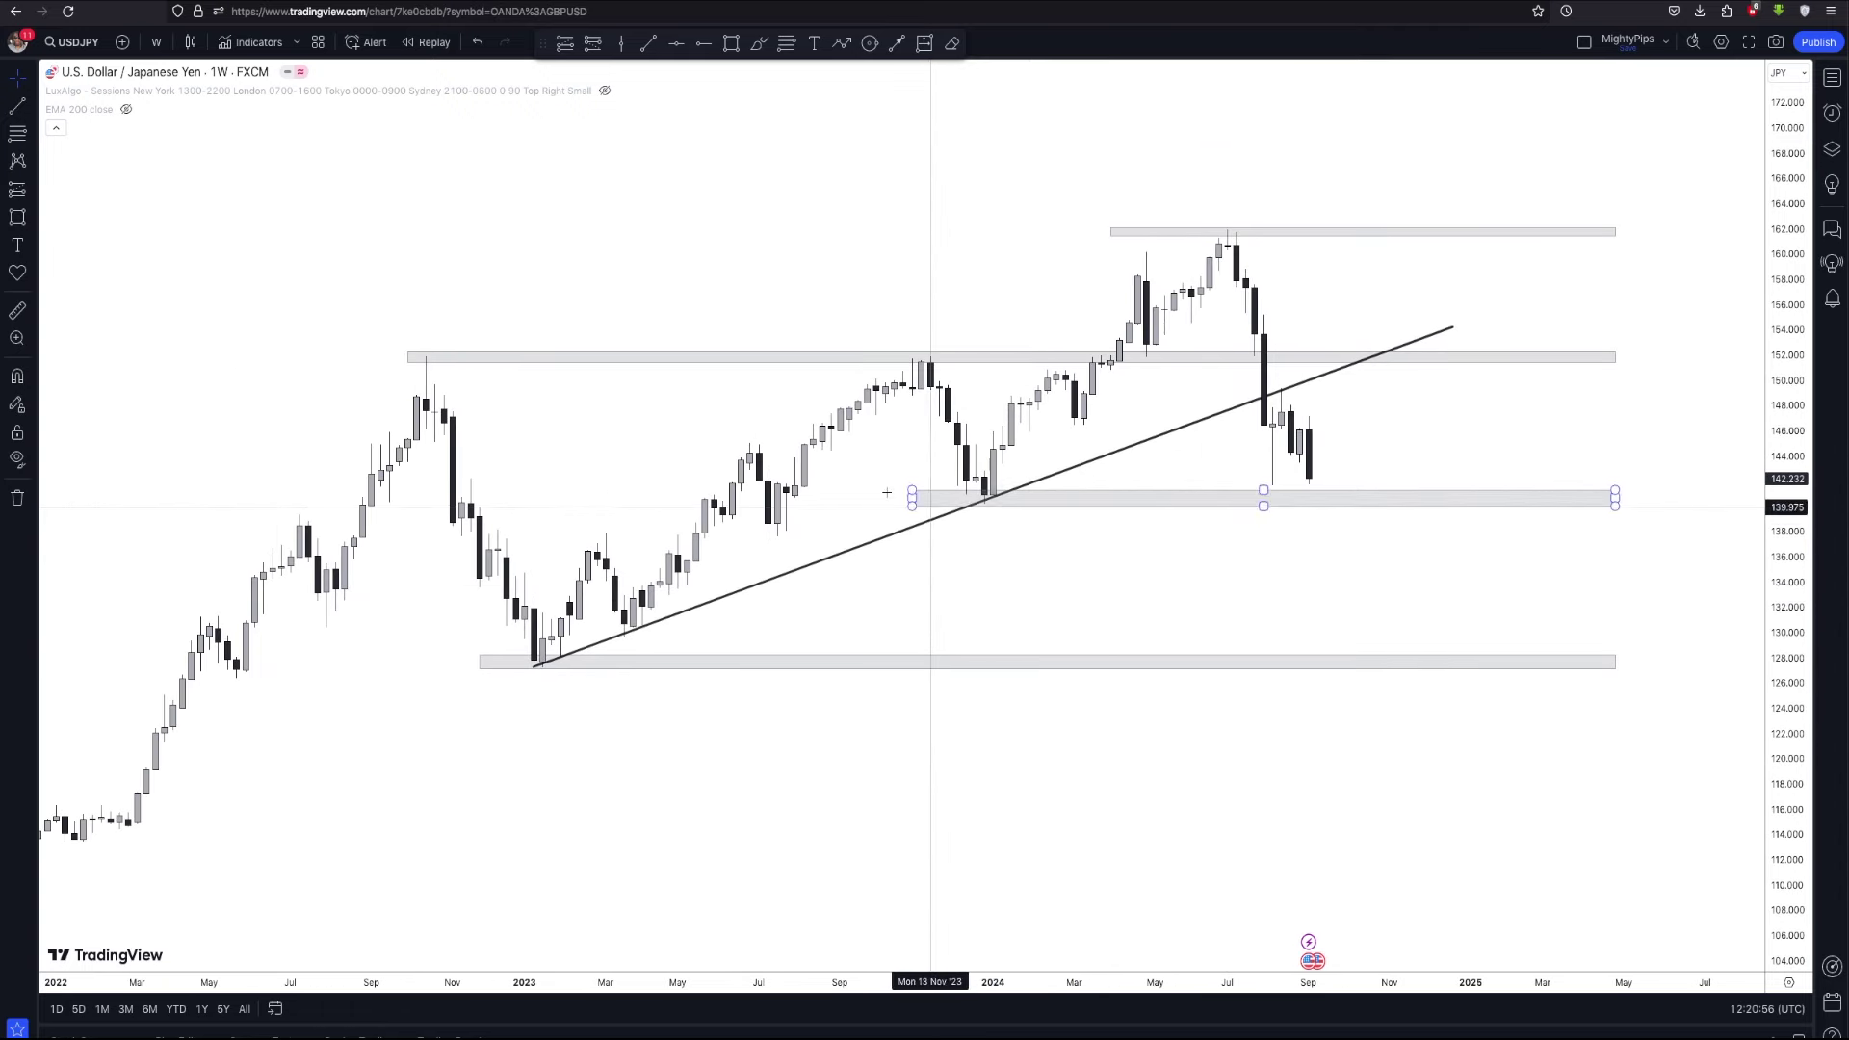
pyautogui.click(1316, 502)
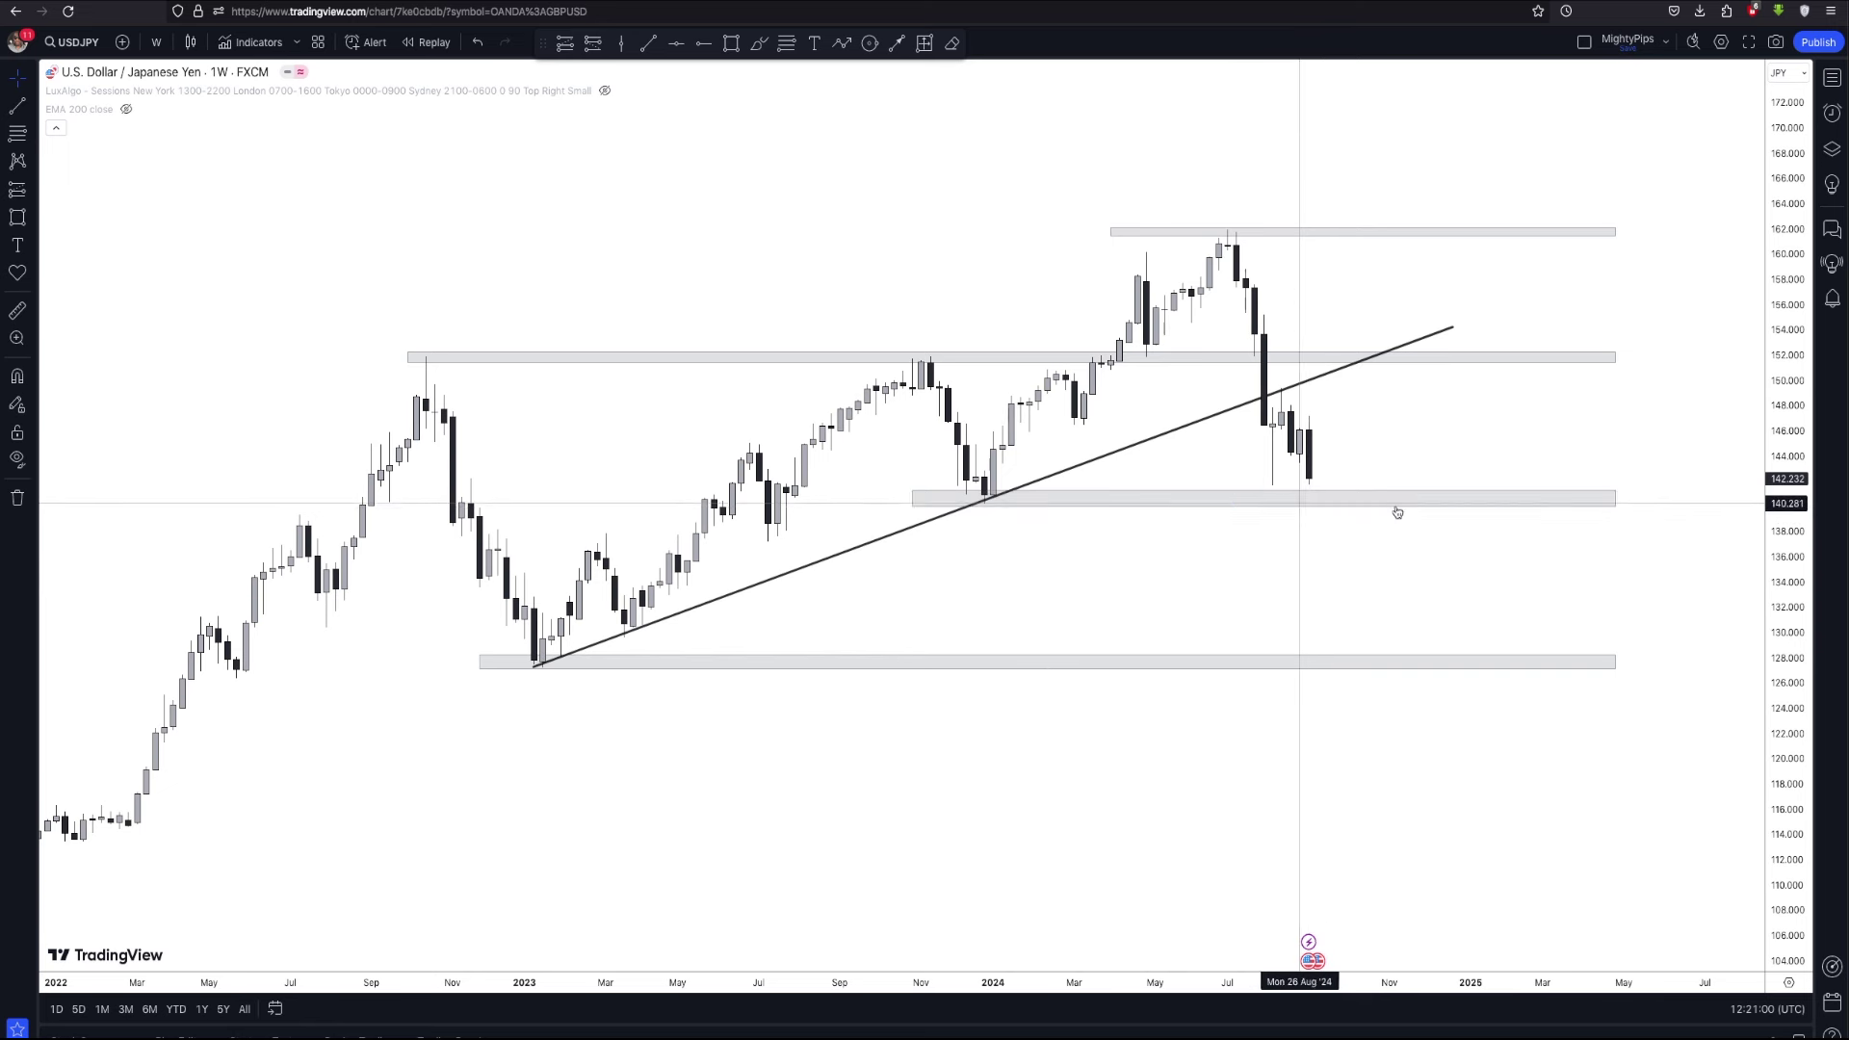
pyautogui.click(947, 585)
pyautogui.scroll(1, 1180, 587)
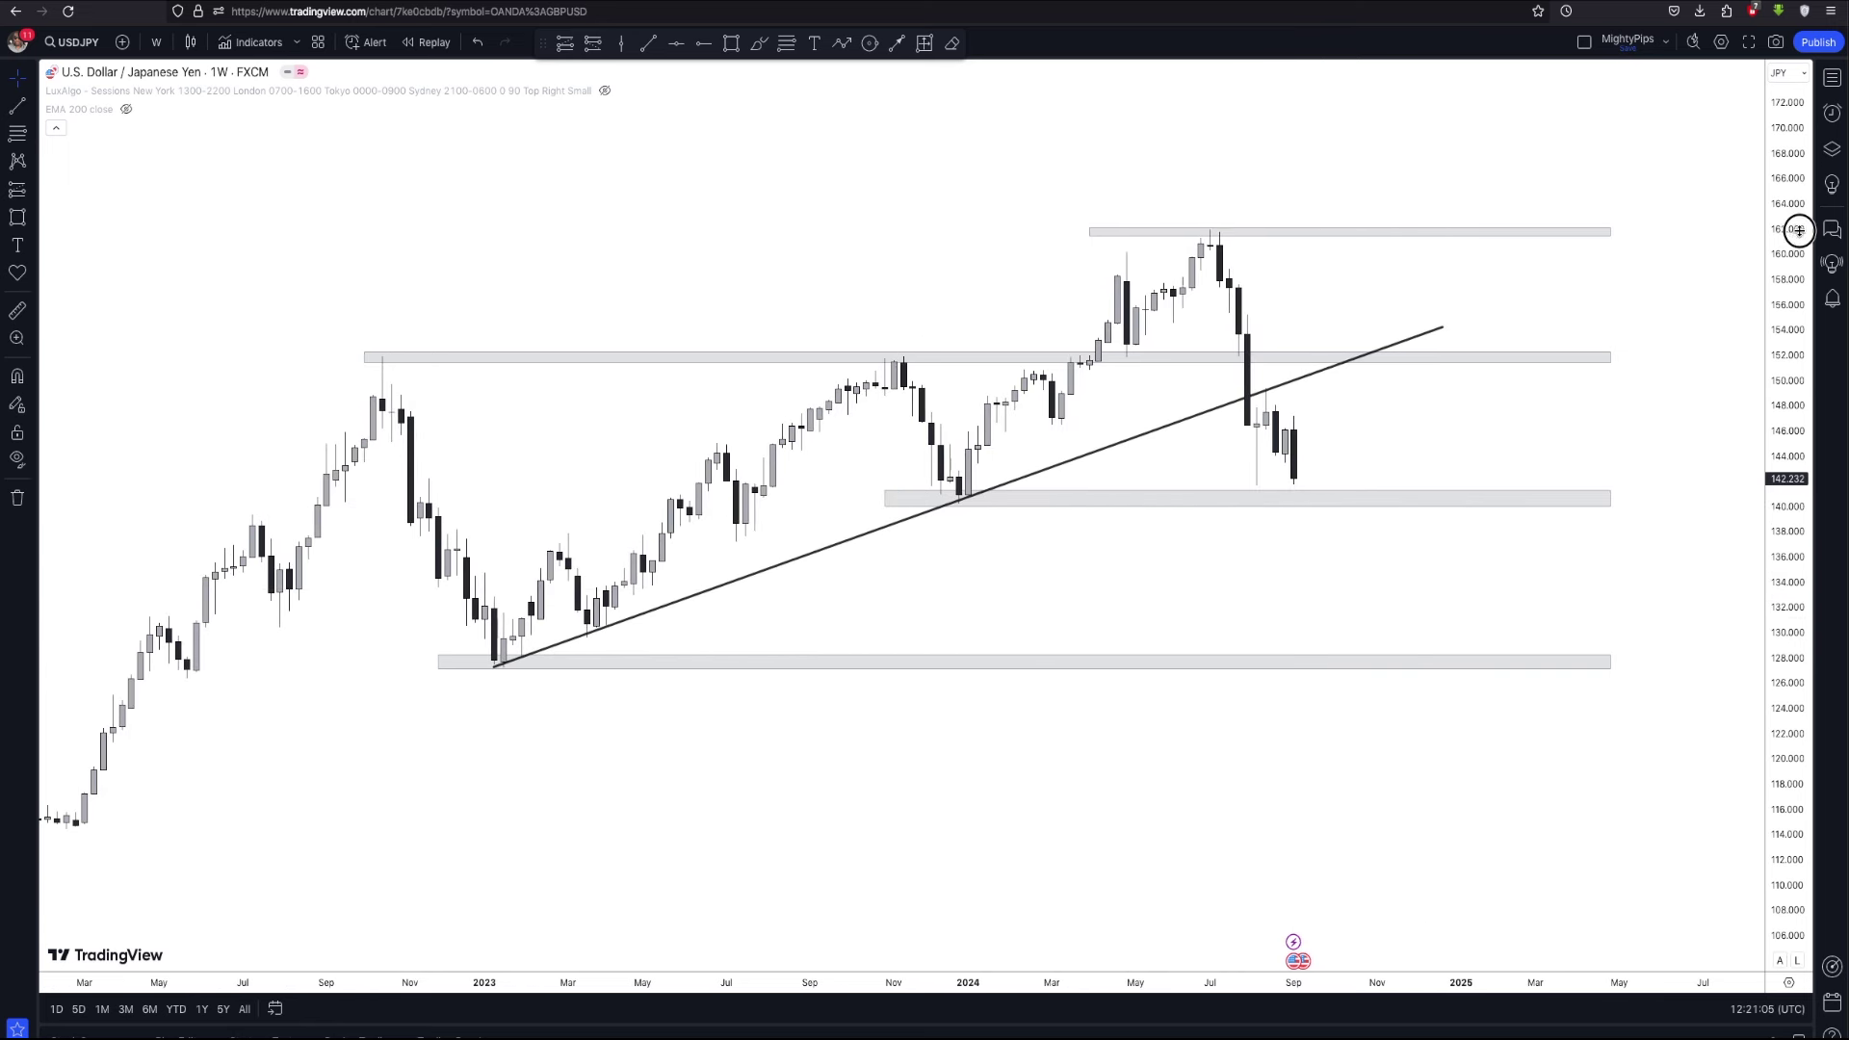
pyautogui.moveTo(1799, 227); pyautogui.dragTo(1798, 247)
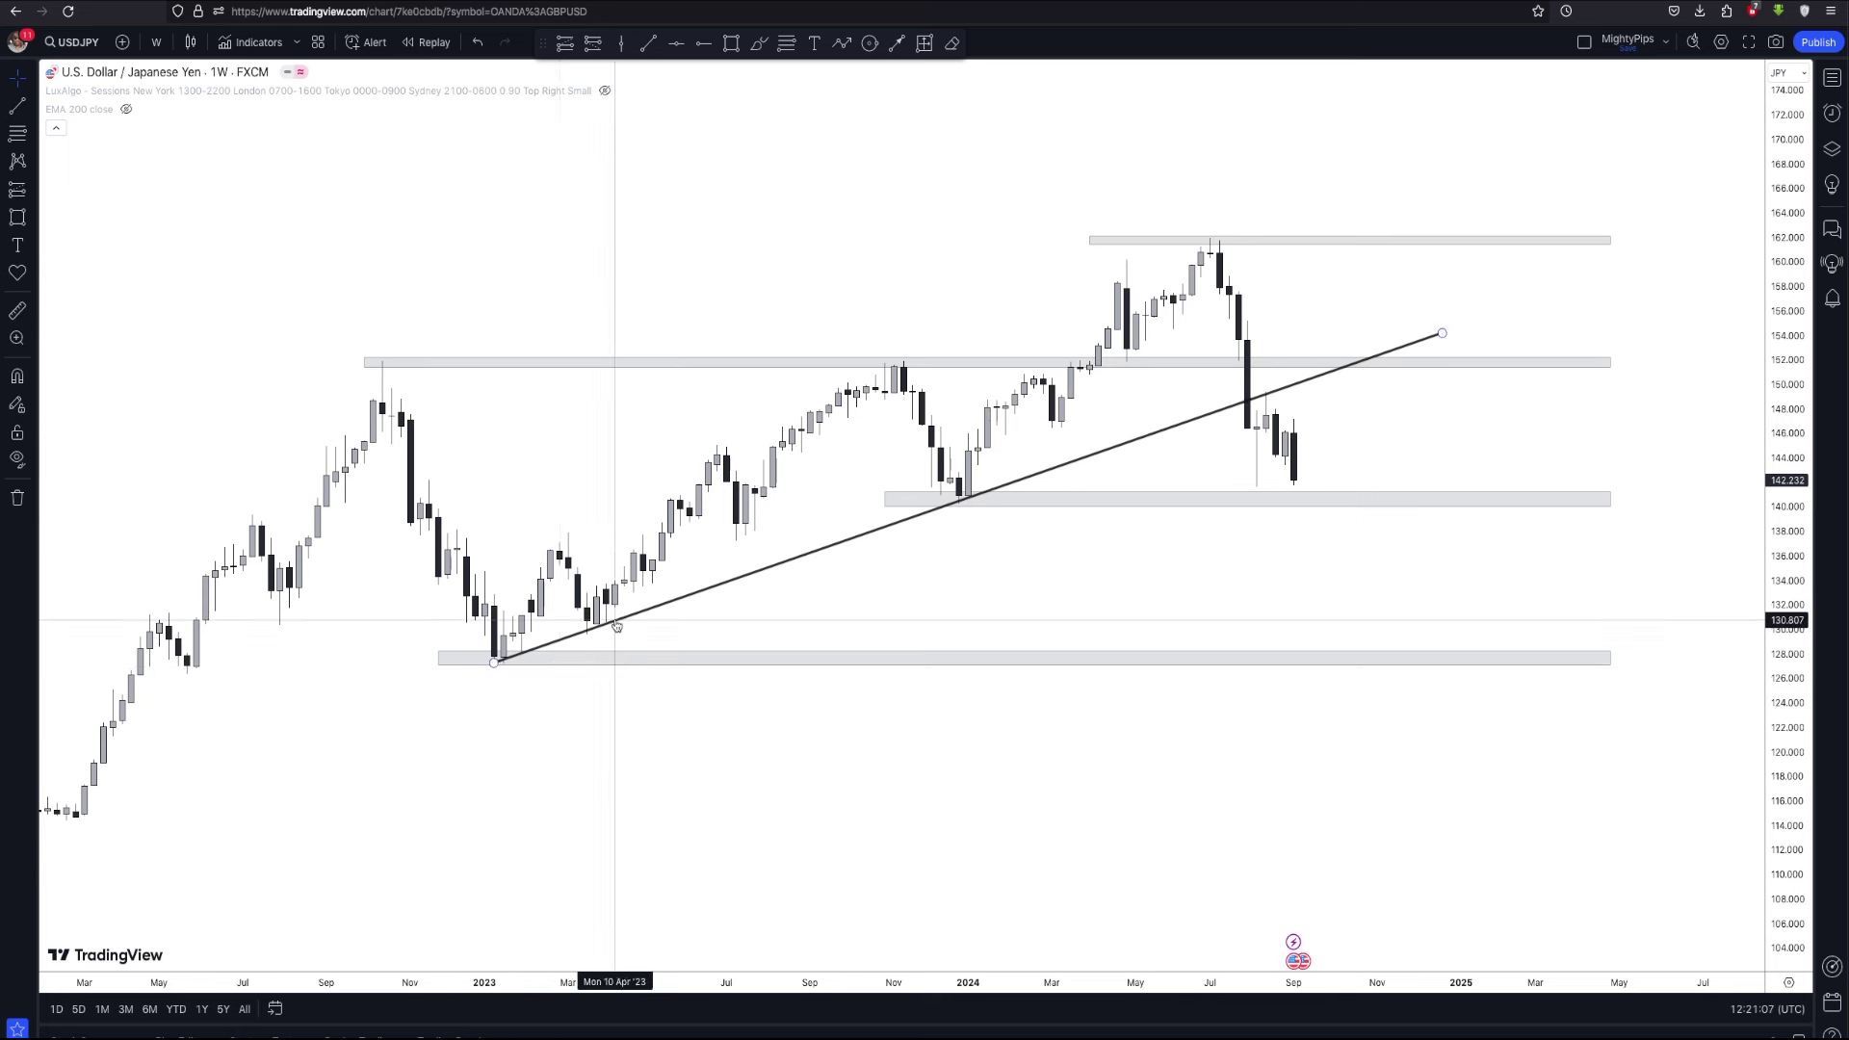
pyautogui.click(503, 646)
pyautogui.click(600, 619)
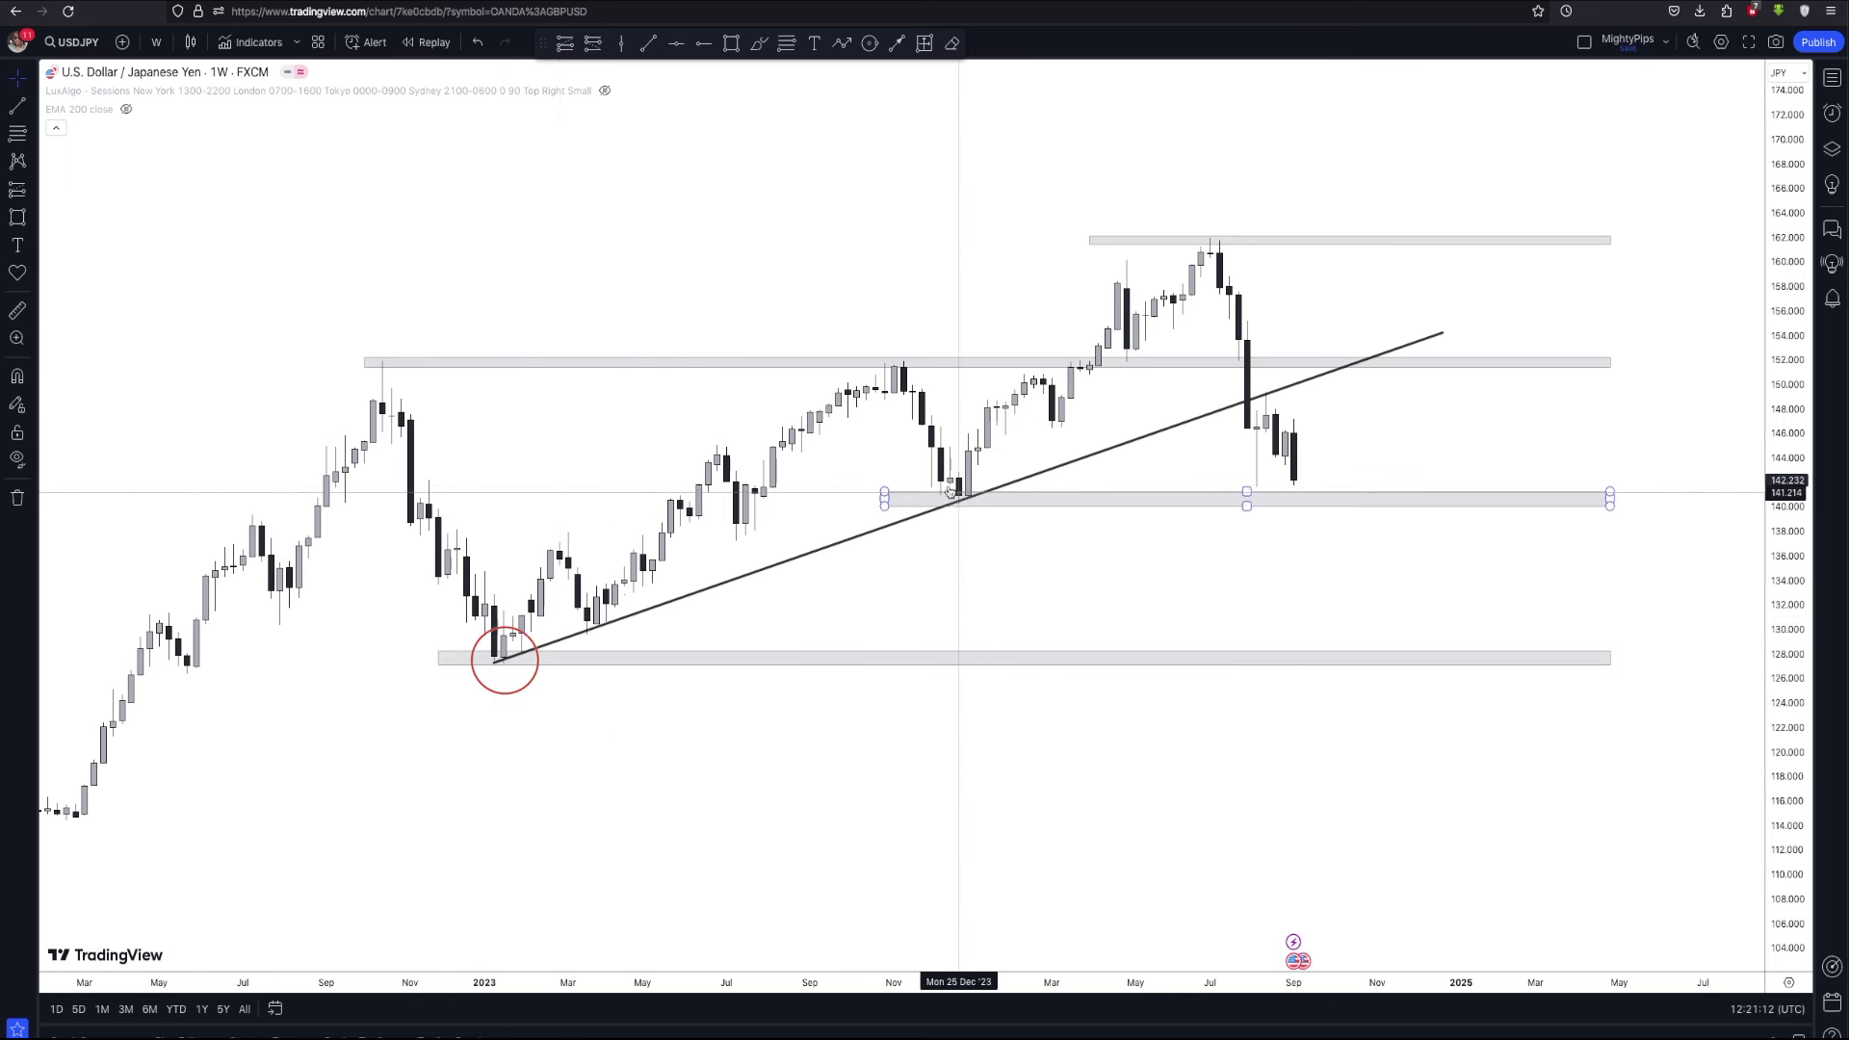
pyautogui.click(985, 495)
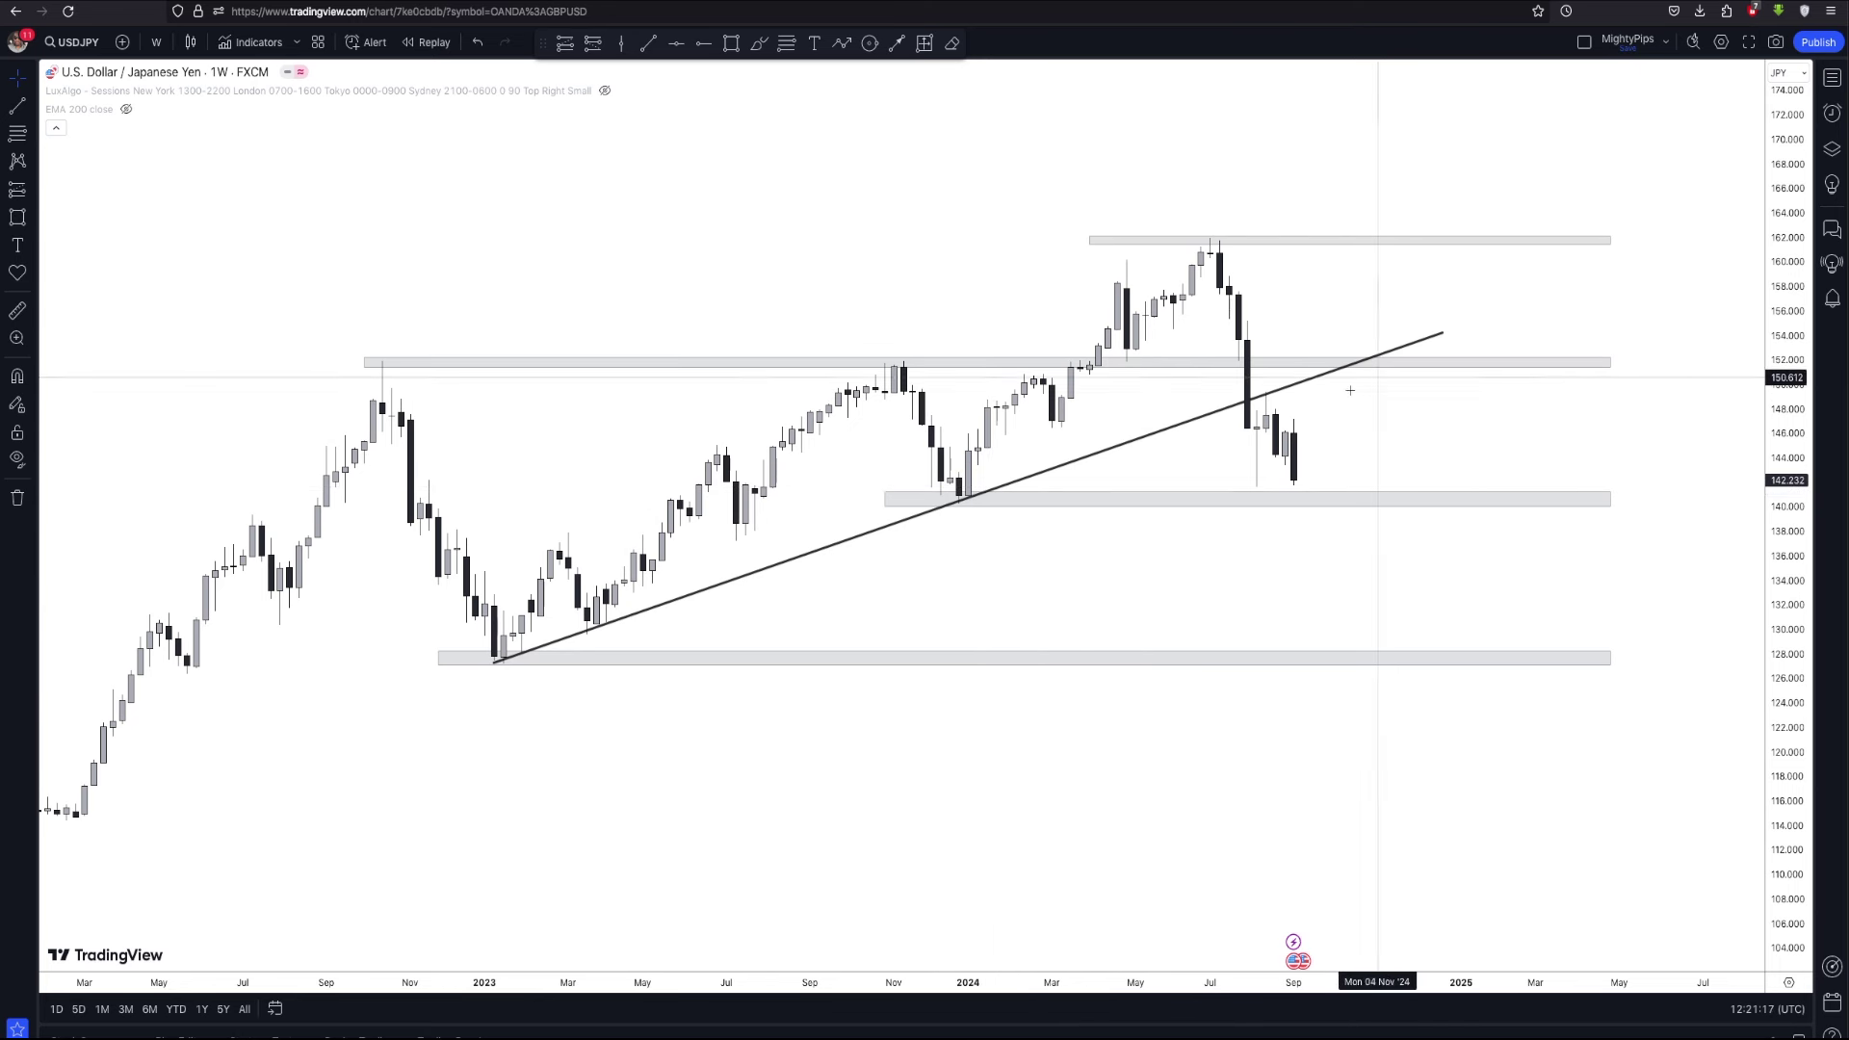
pyautogui.scroll(3, 1444, 401)
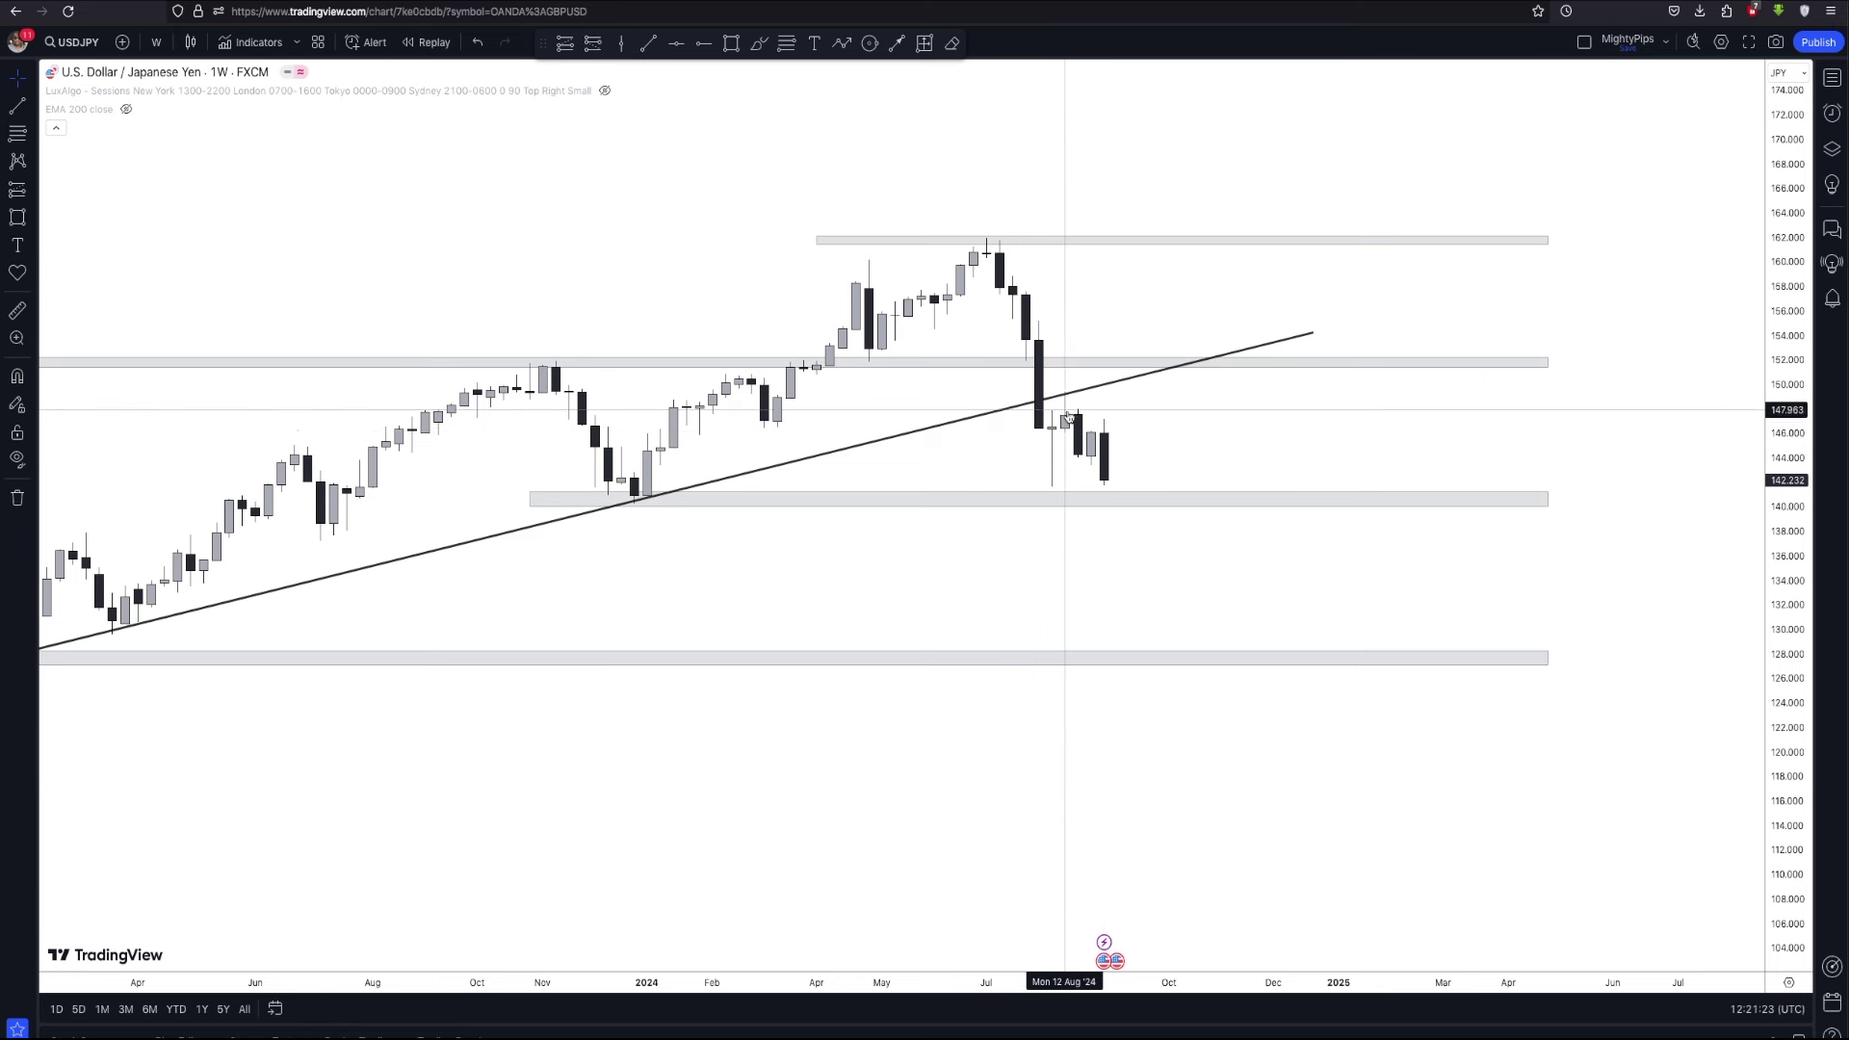
pyautogui.click(1165, 513)
pyautogui.scroll(-2, 1129, 588)
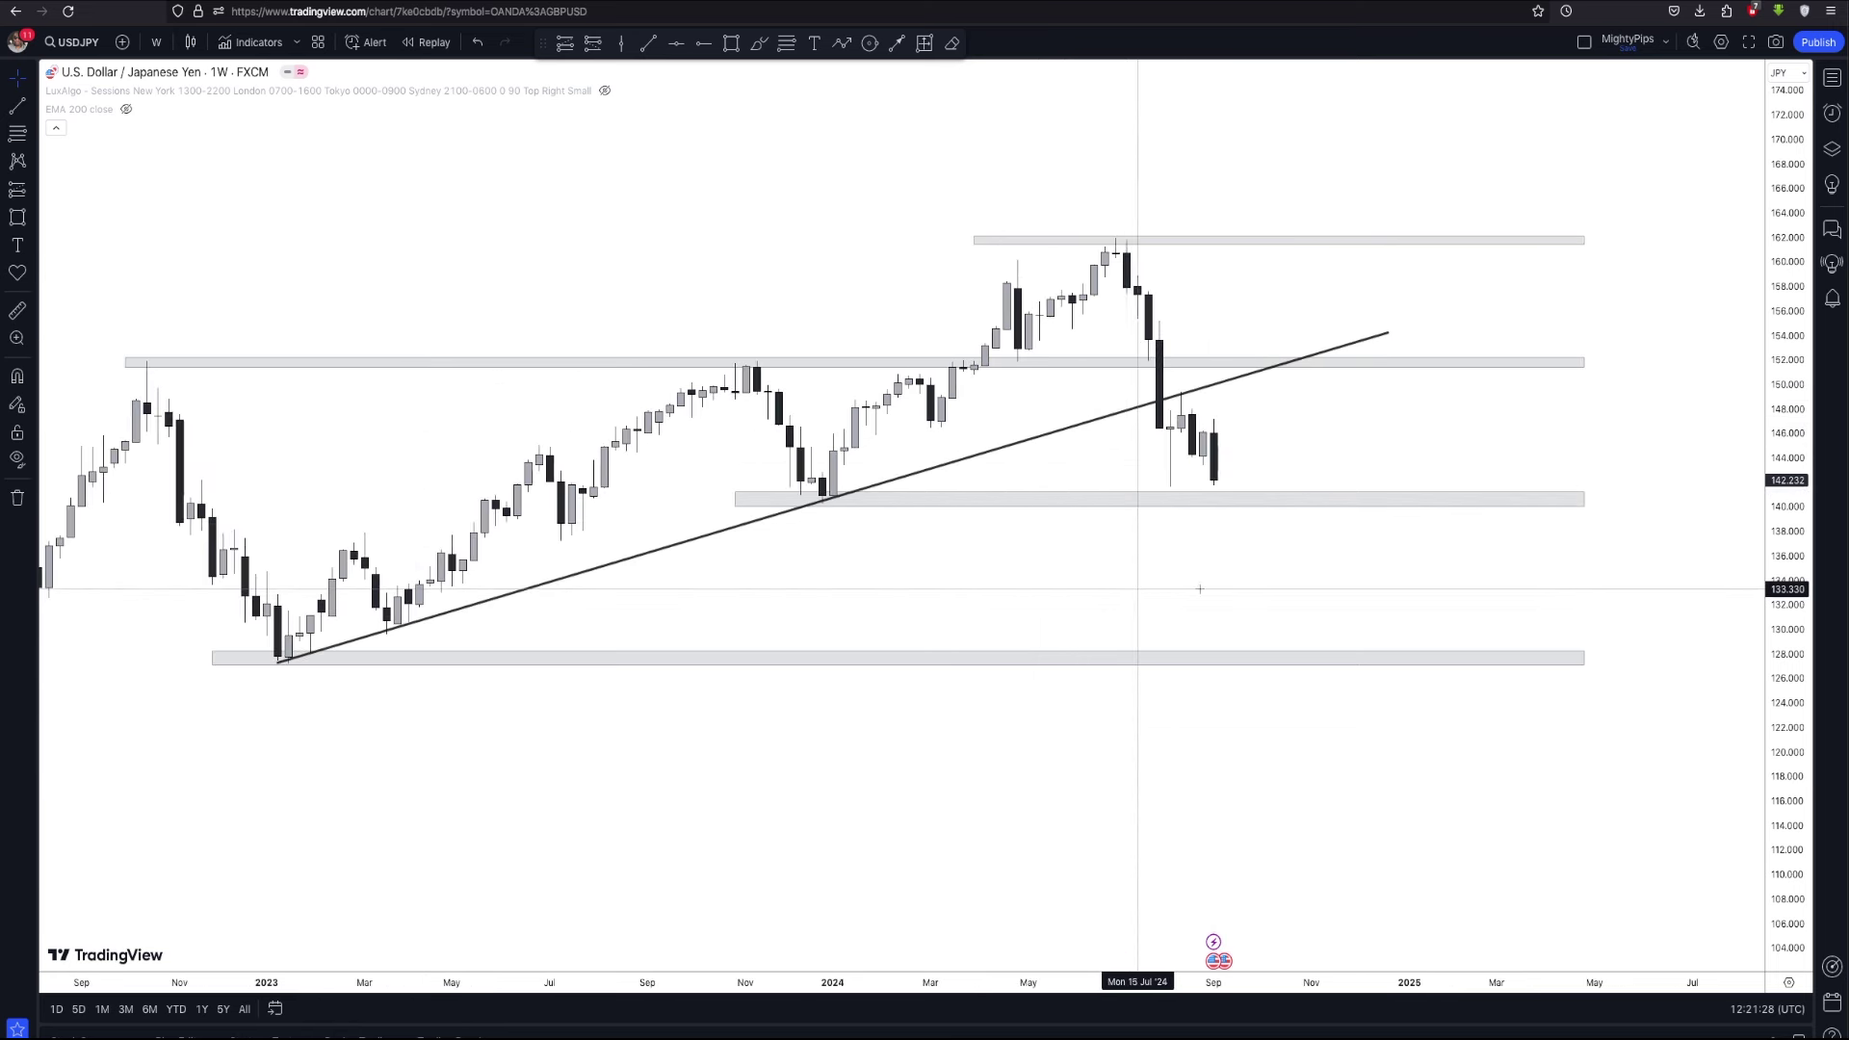
pyautogui.scroll(-3, 1200, 588)
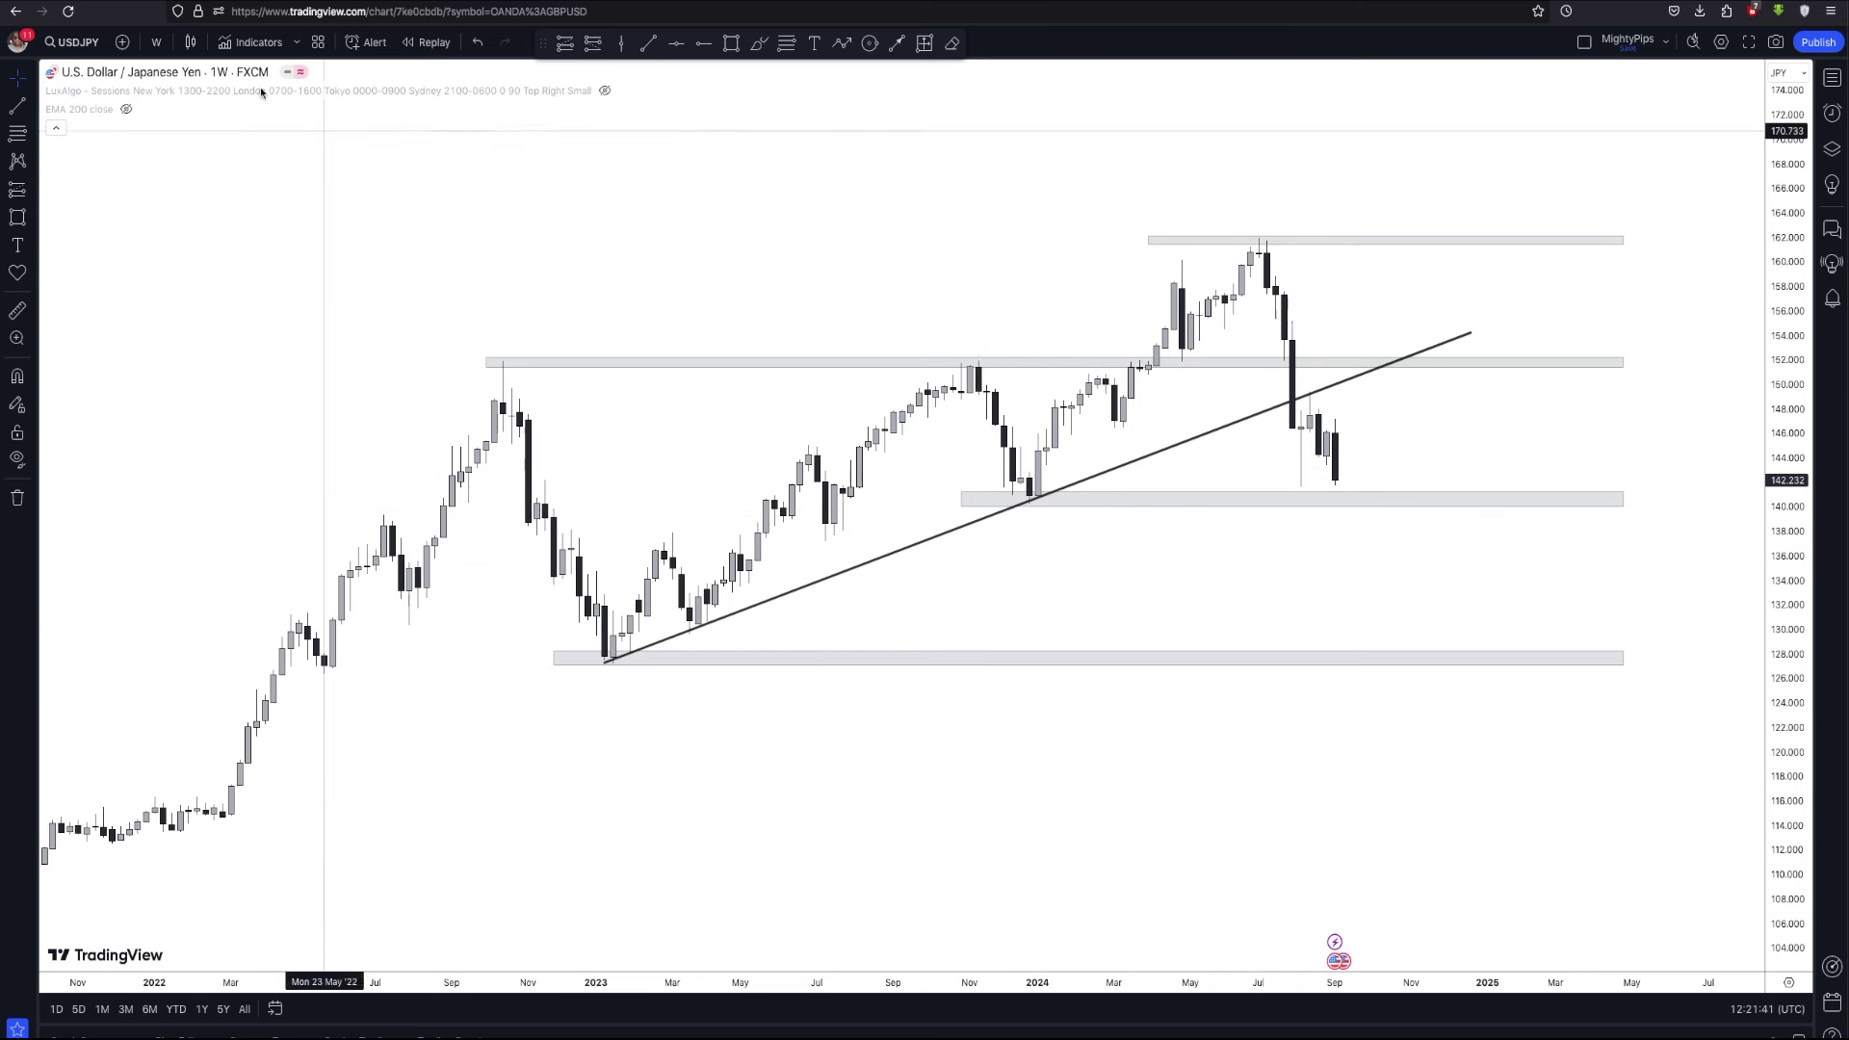
# Recolour the rising weekly trend line red
pyautogui.click(807, 589)
pyautogui.click(707, 82)
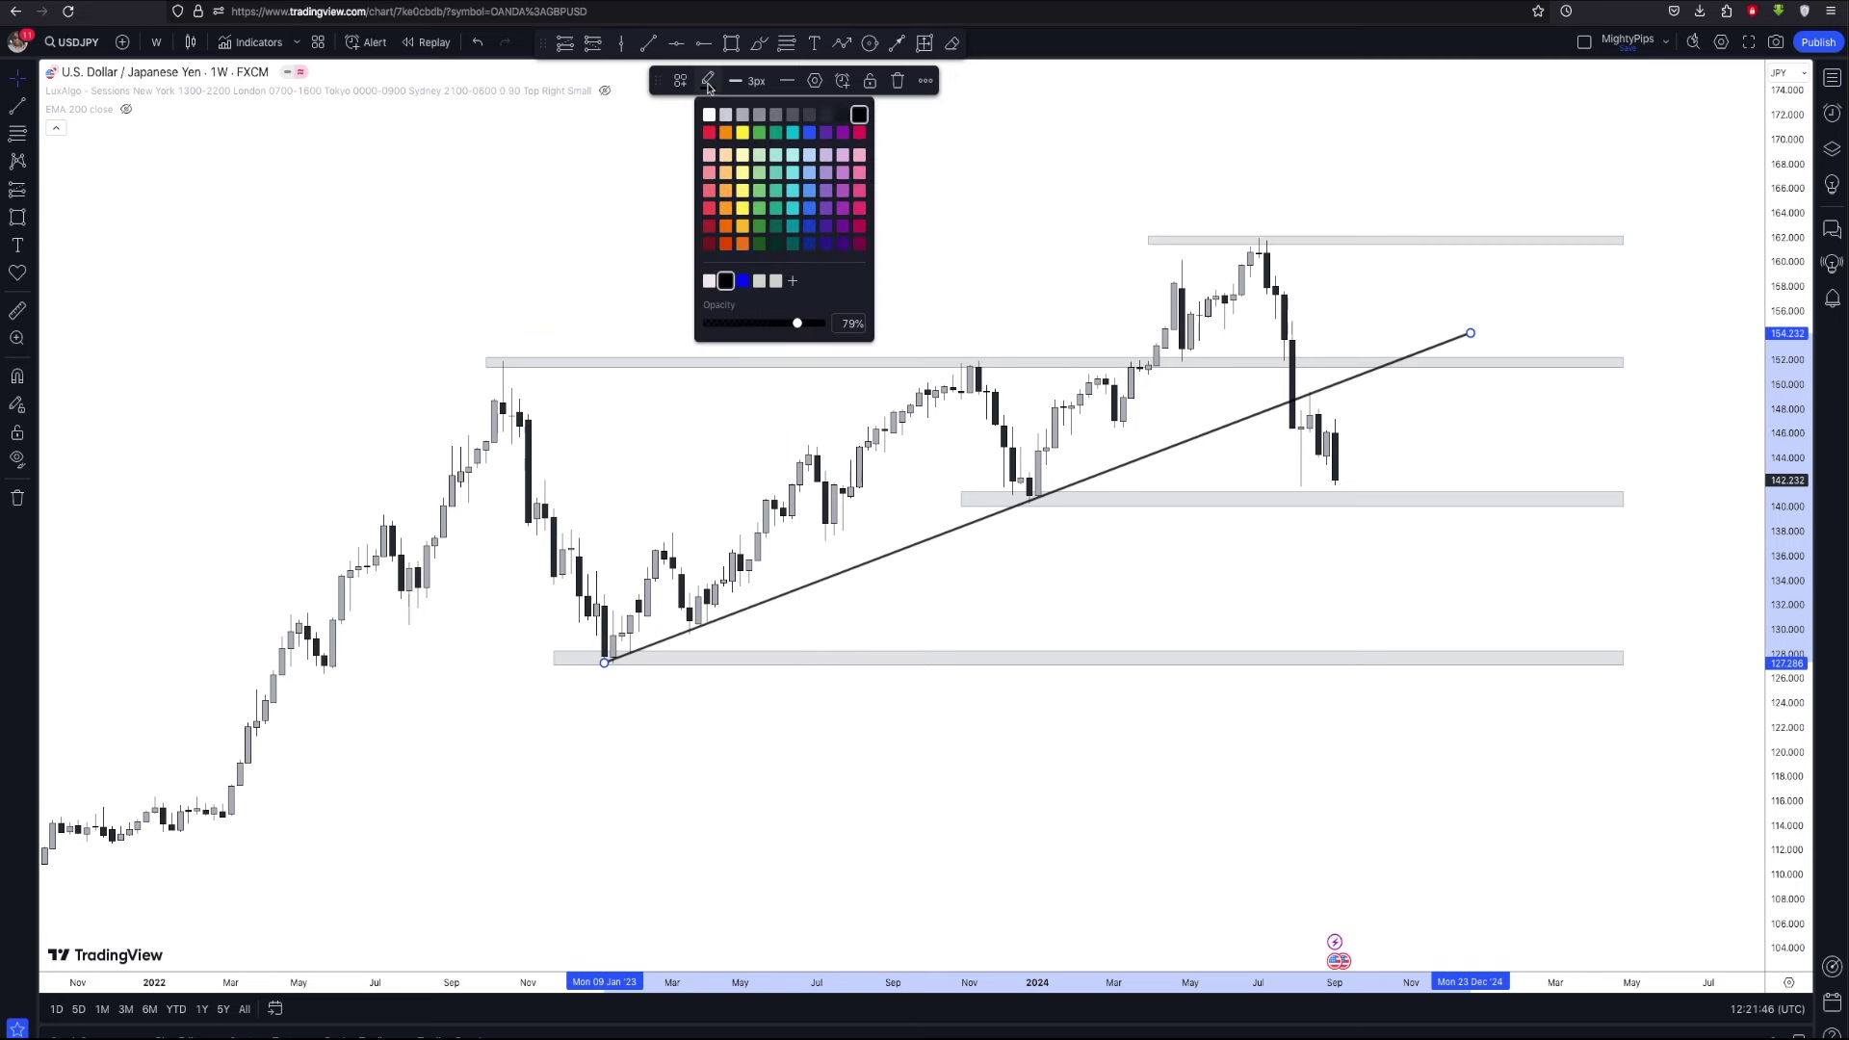
pyautogui.click(709, 133)
pyautogui.click(705, 136)
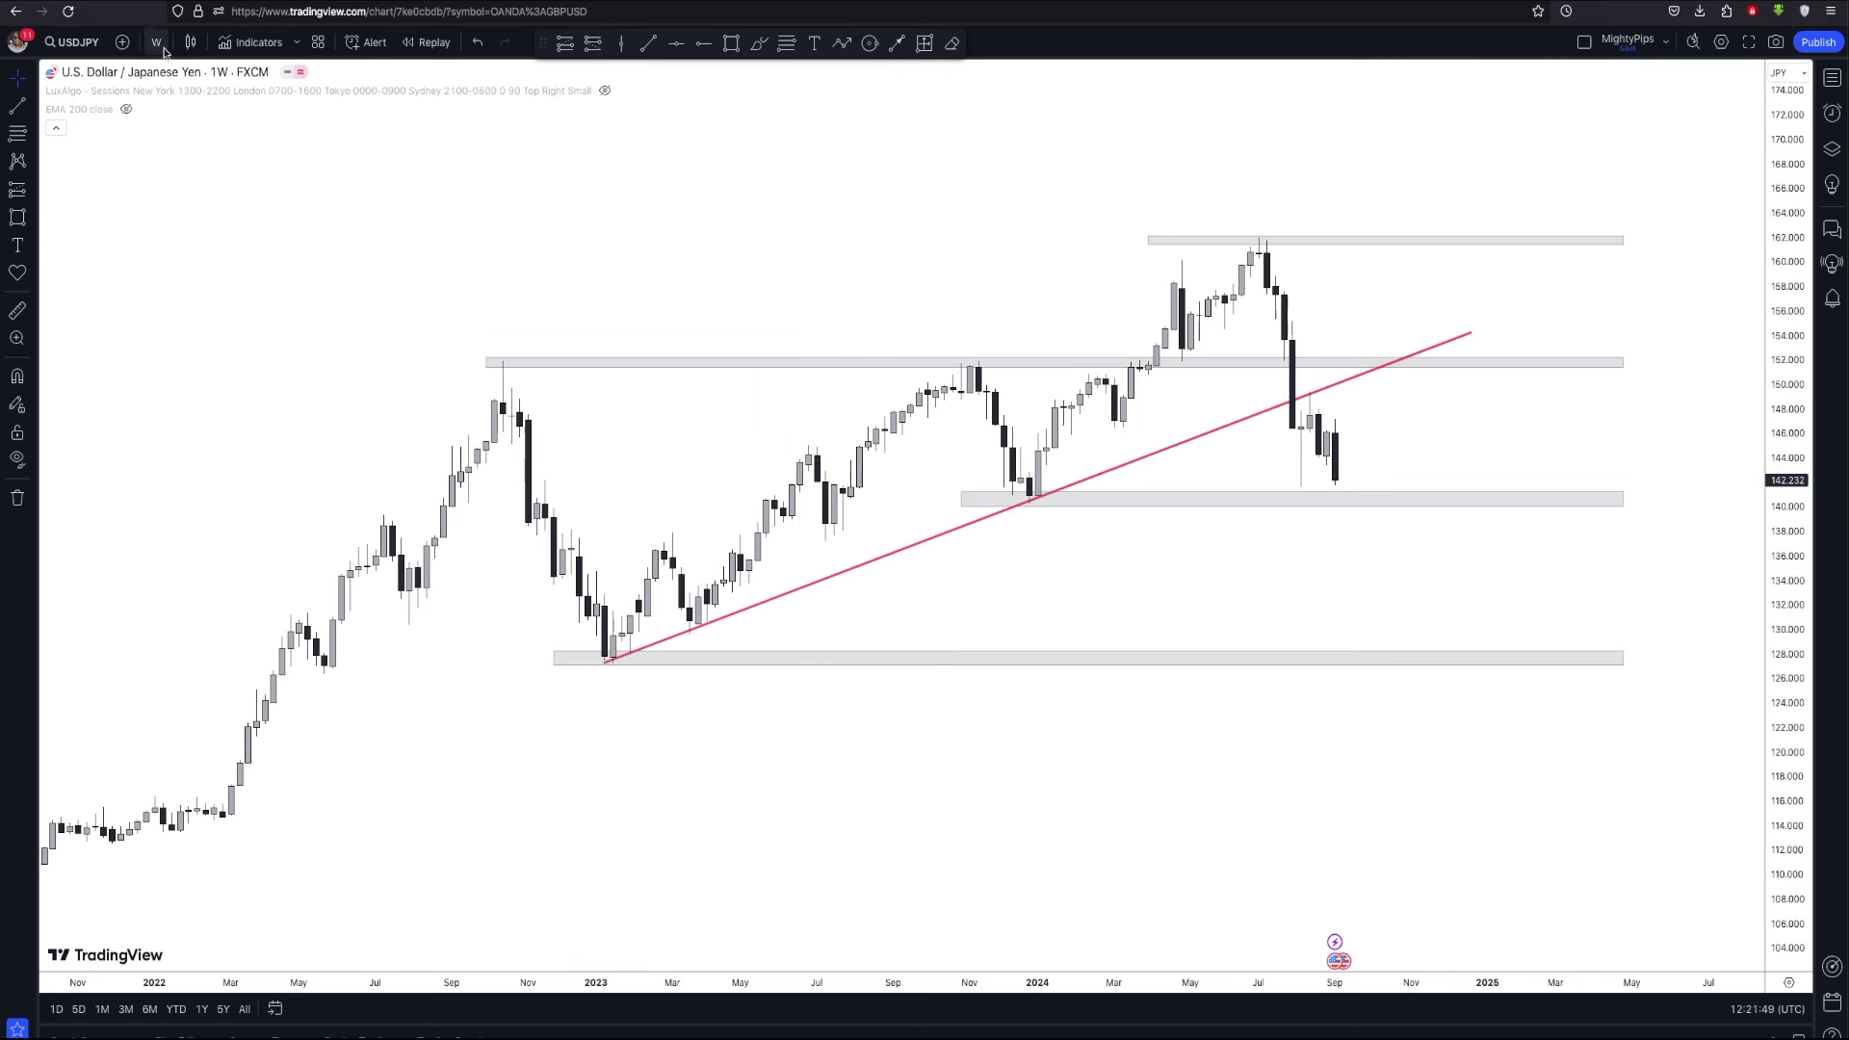
# Switch the USD/JPY chart to the daily timeframe
pyautogui.click(164, 50)
pyautogui.click(260, 654)
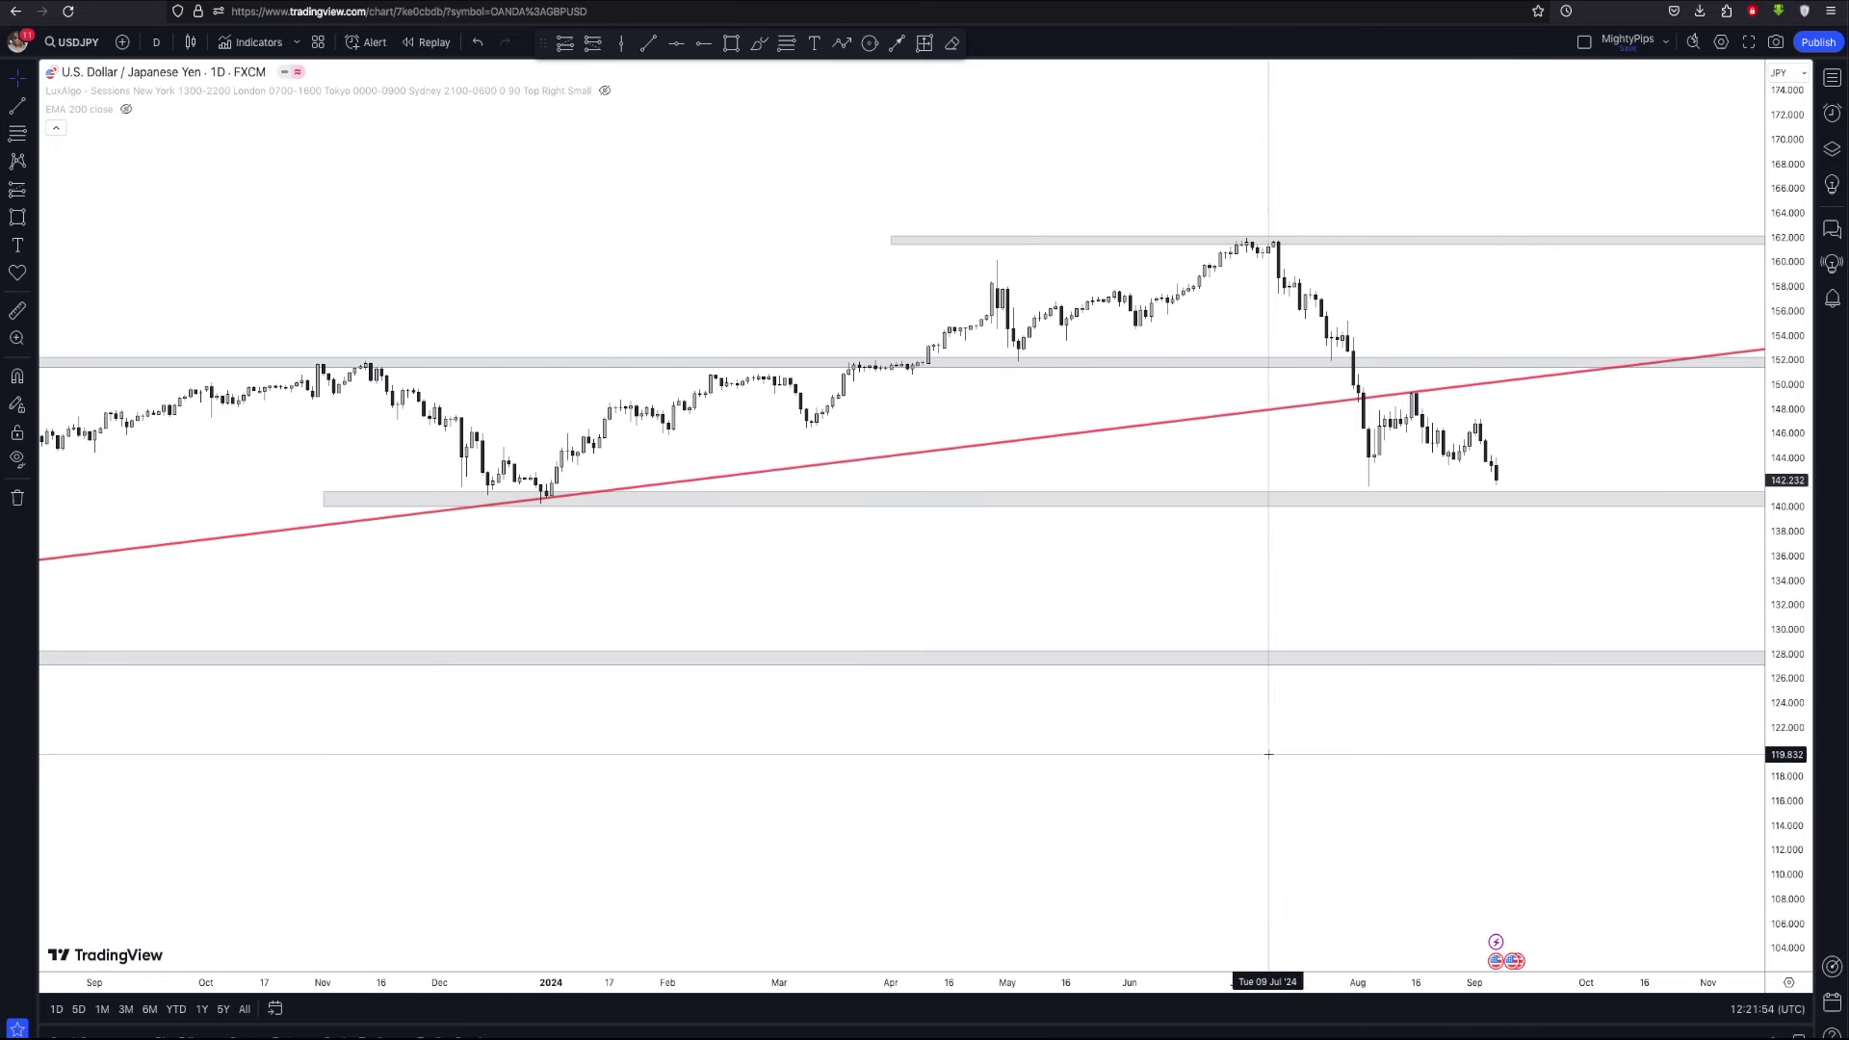
pyautogui.scroll(-3, 1268, 754)
pyautogui.moveTo(1773, 697); pyautogui.dragTo(1767, 633)
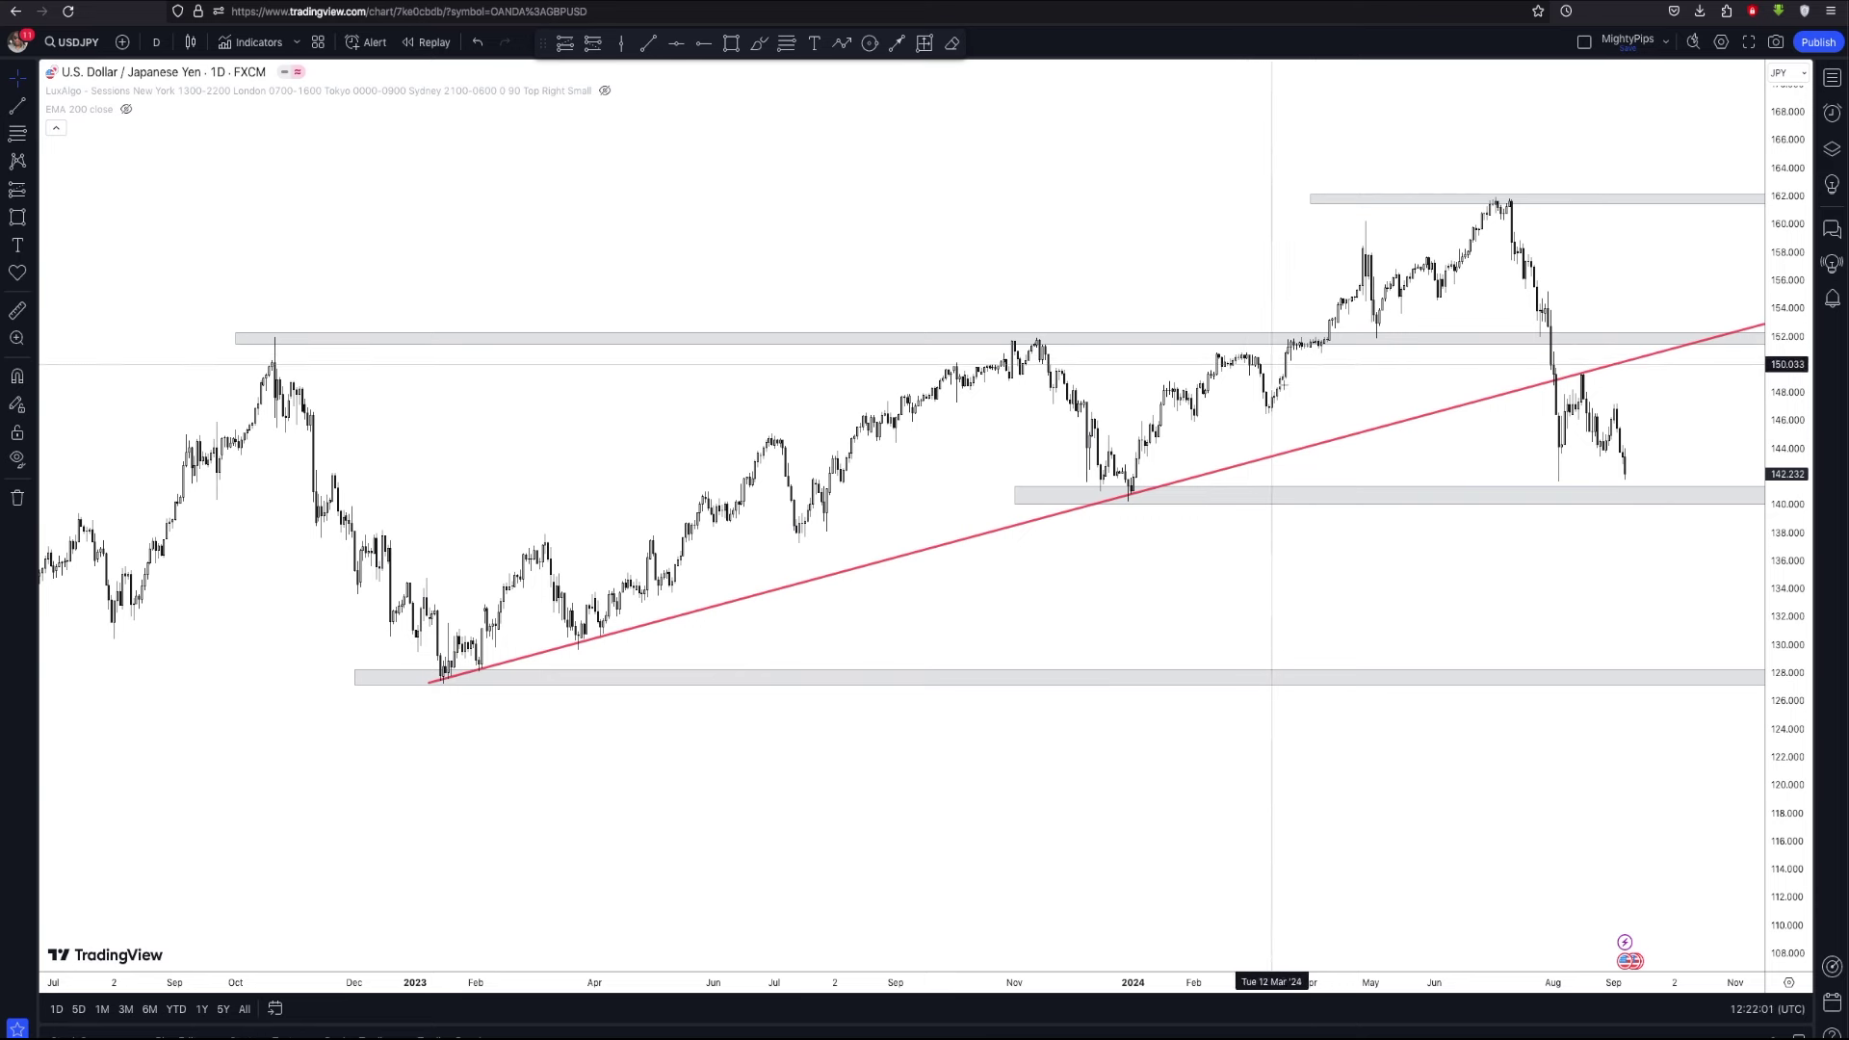
# Draw a blue rising trend line from the 29 December 2023 low at about 140.9 to about 159.6 at 2 August 2024
pyautogui.scroll(3, 1401, 563)
pyautogui.scroll(5, 1407, 574)
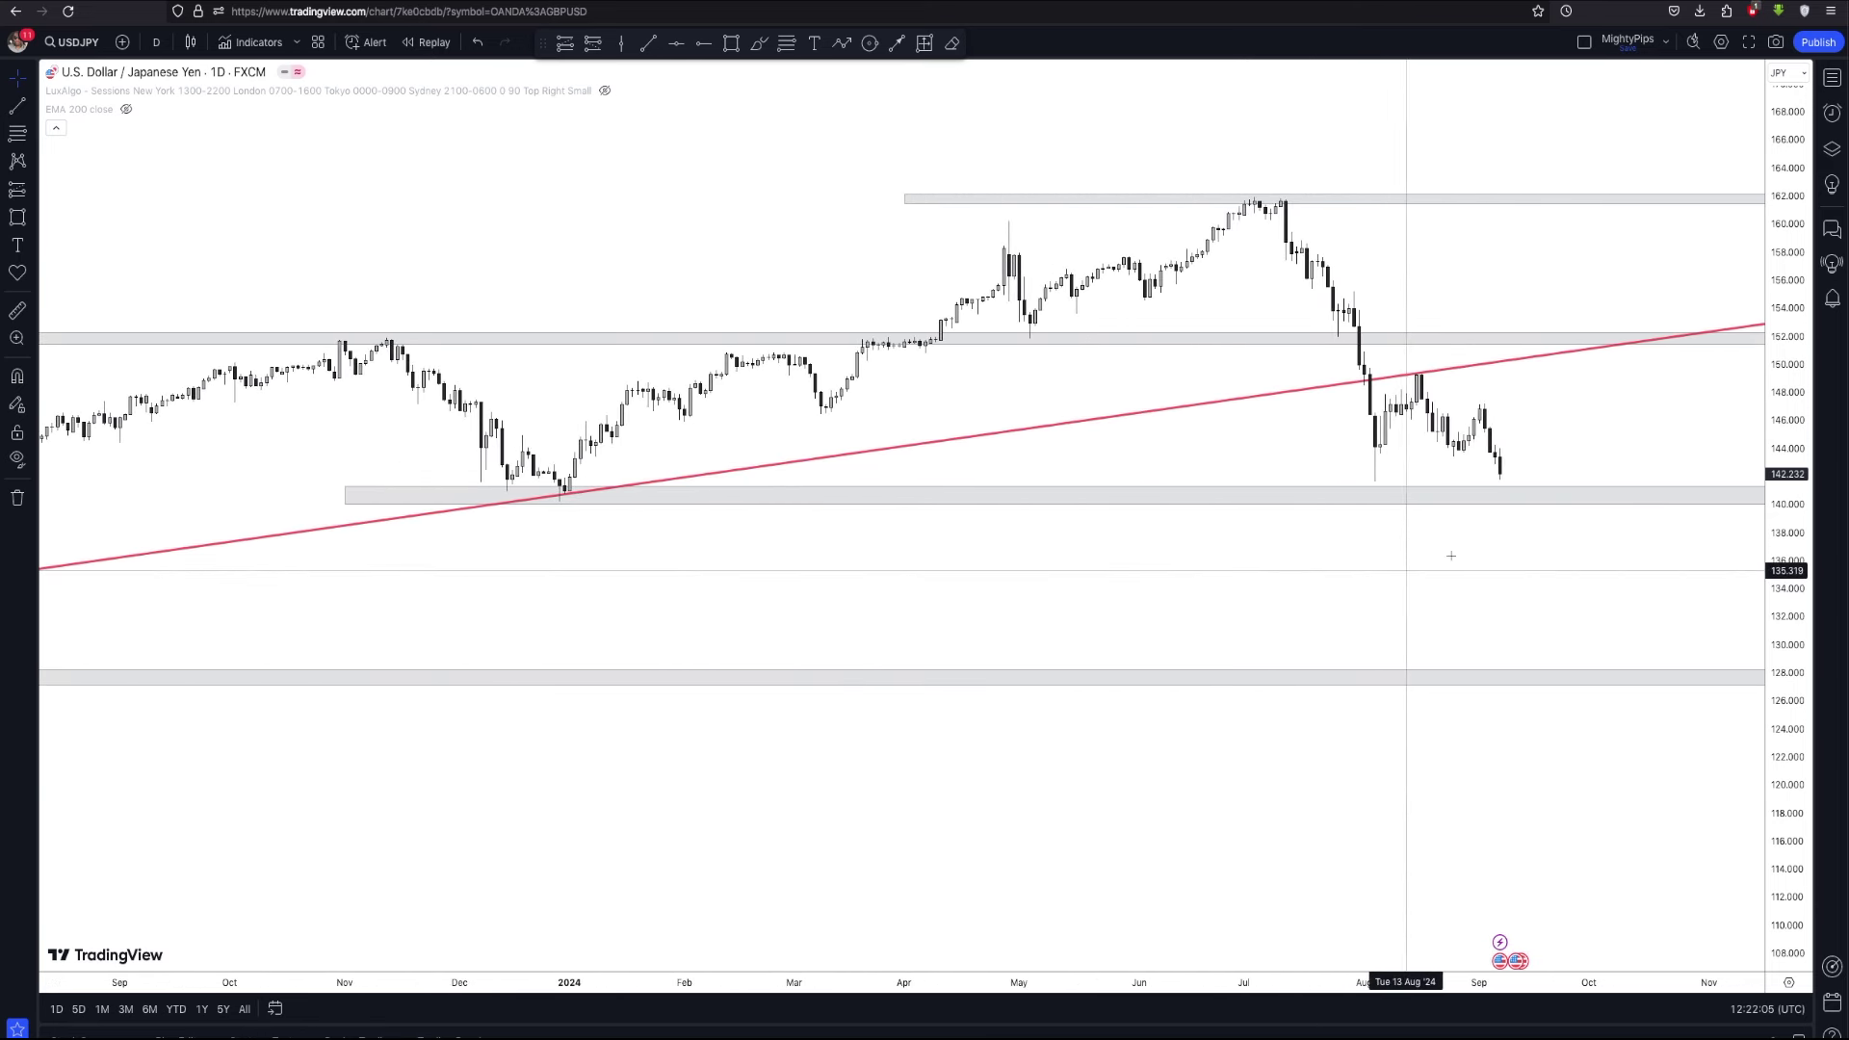
pyautogui.moveTo(1464, 569); pyautogui.dragTo(1320, 569)
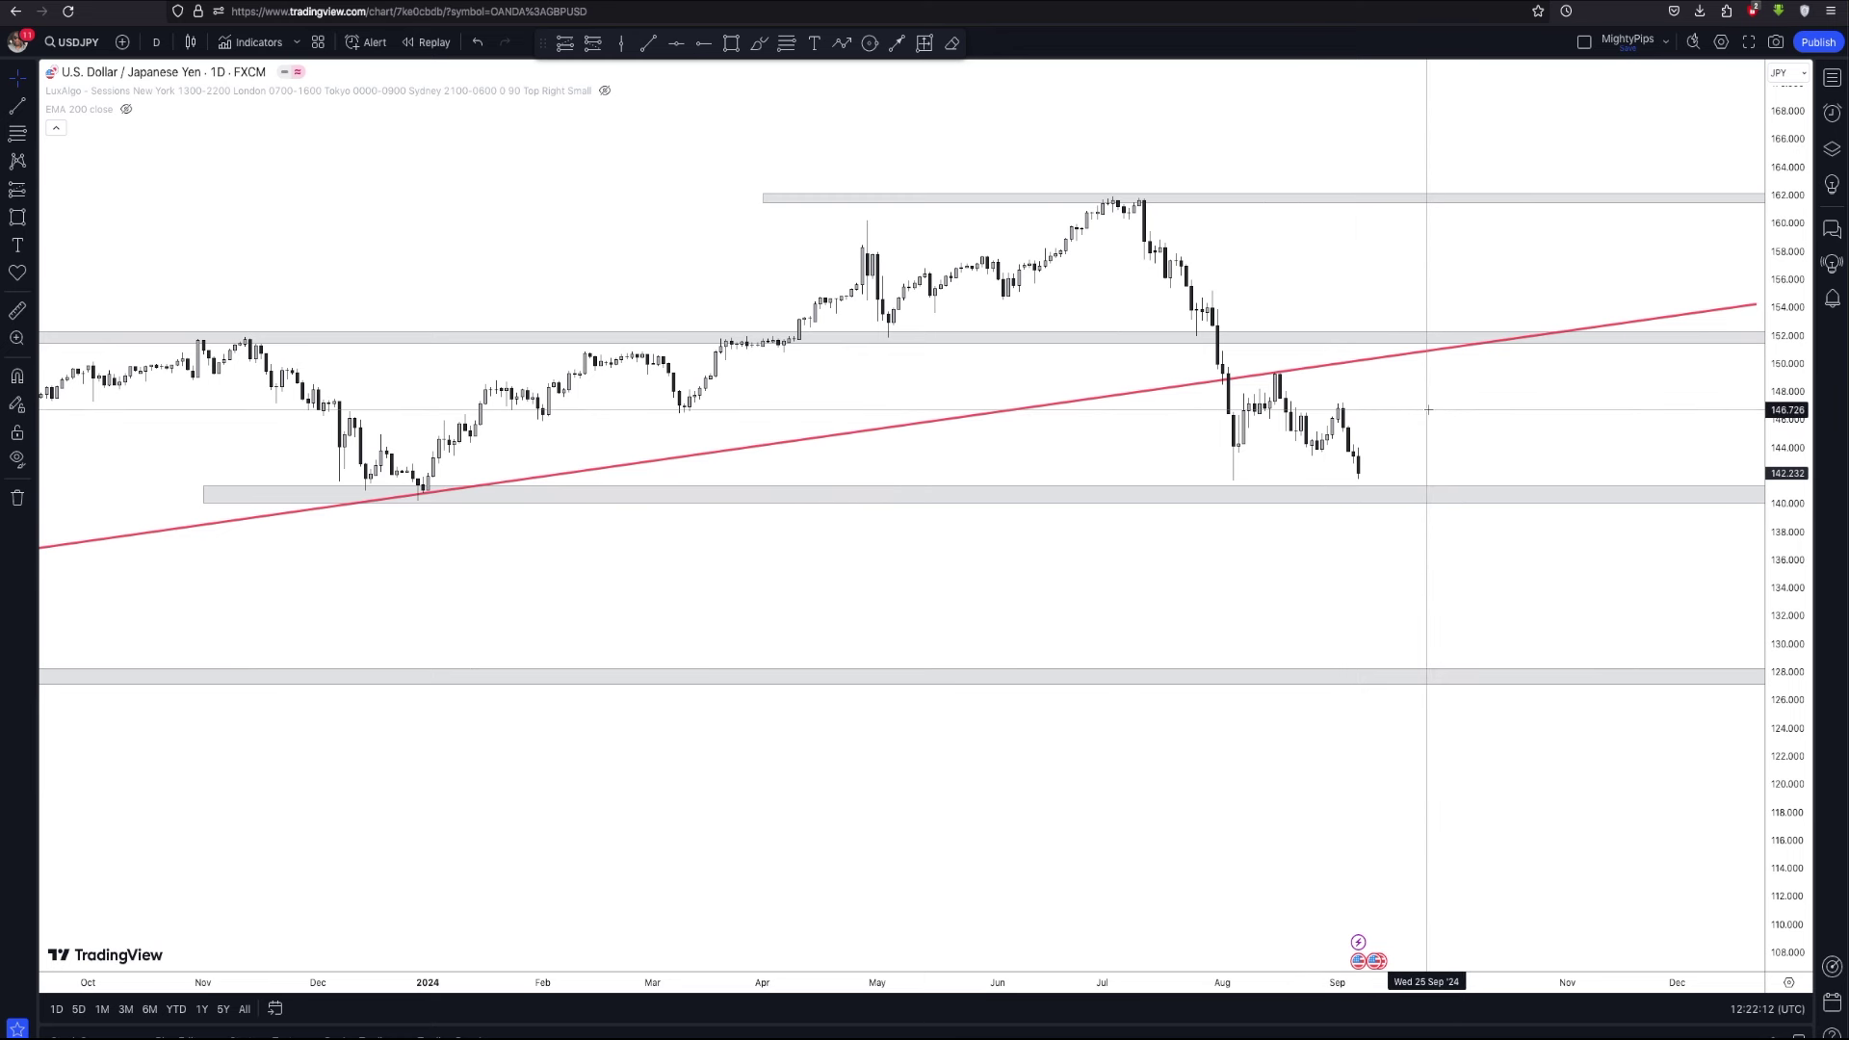
pyautogui.scroll(-2, 1376, 533)
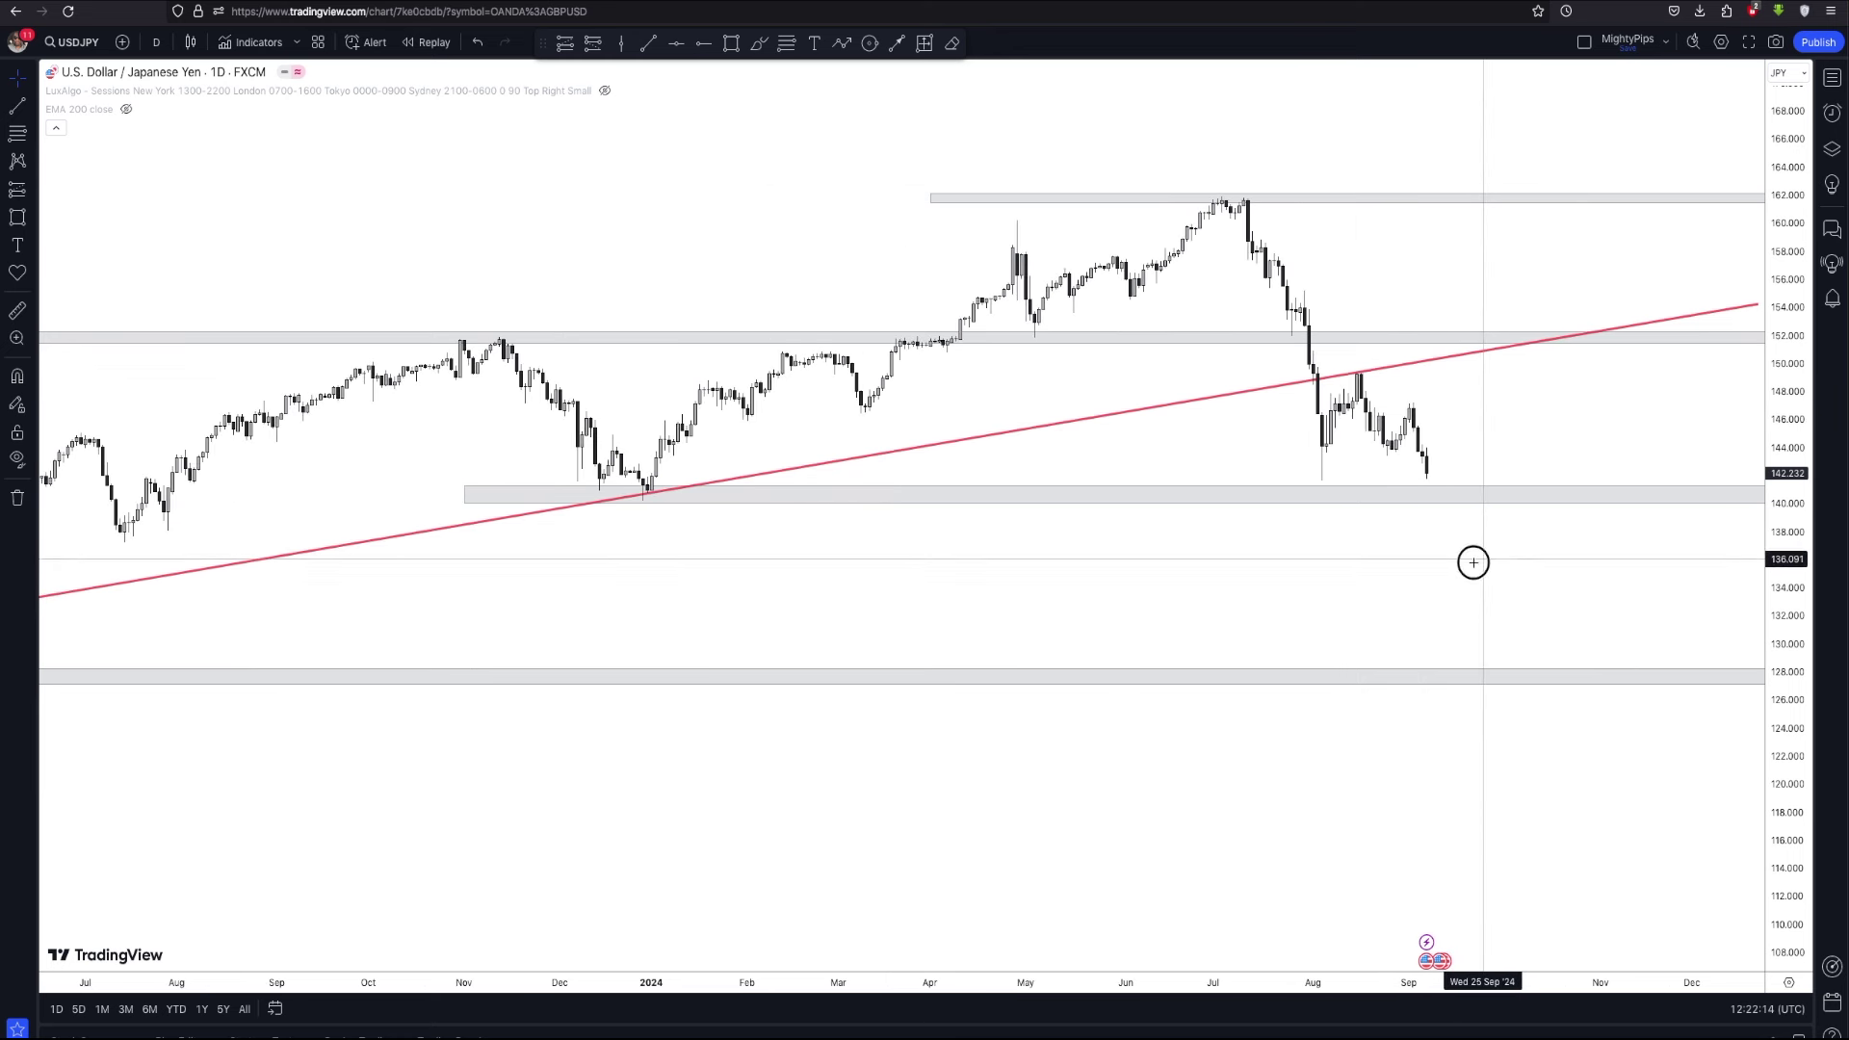
pyautogui.moveTo(1469, 561); pyautogui.dragTo(1400, 563)
pyautogui.scroll(-1, 1399, 562)
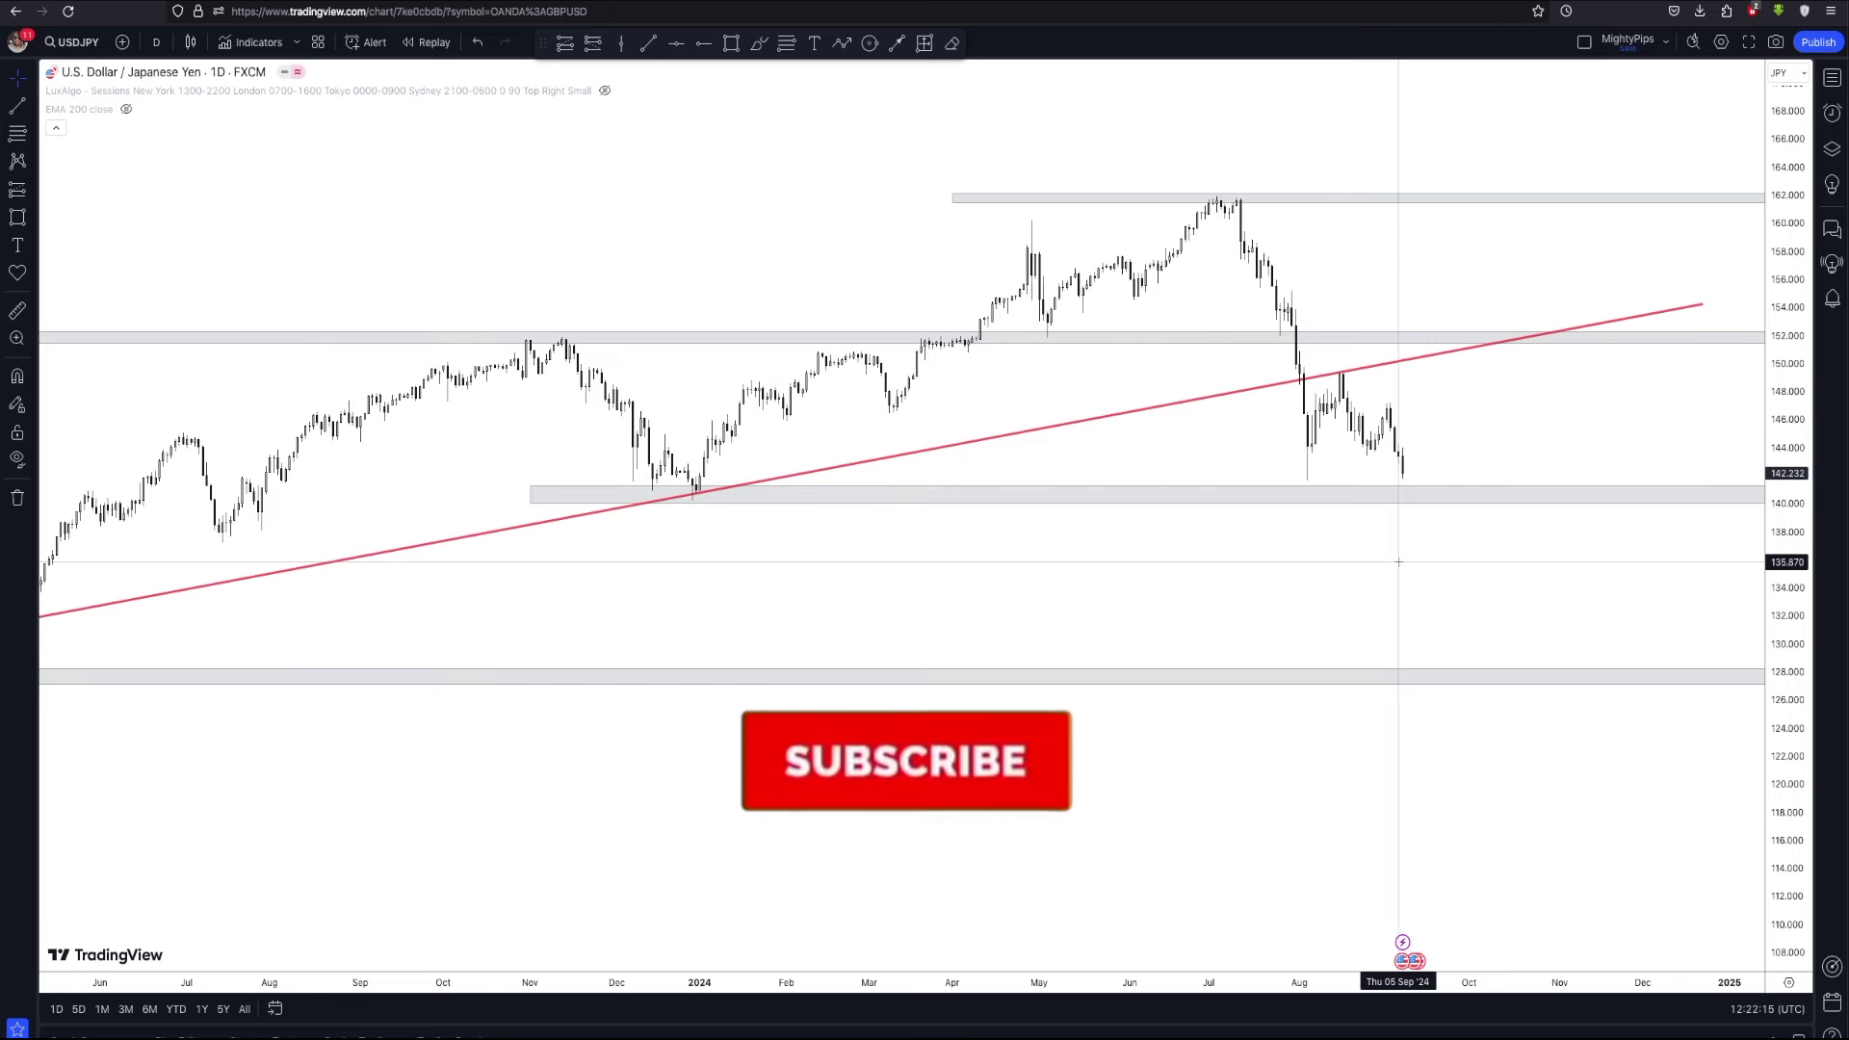
pyautogui.scroll(2, 1398, 562)
pyautogui.click(1081, 259)
pyautogui.press('Escape')
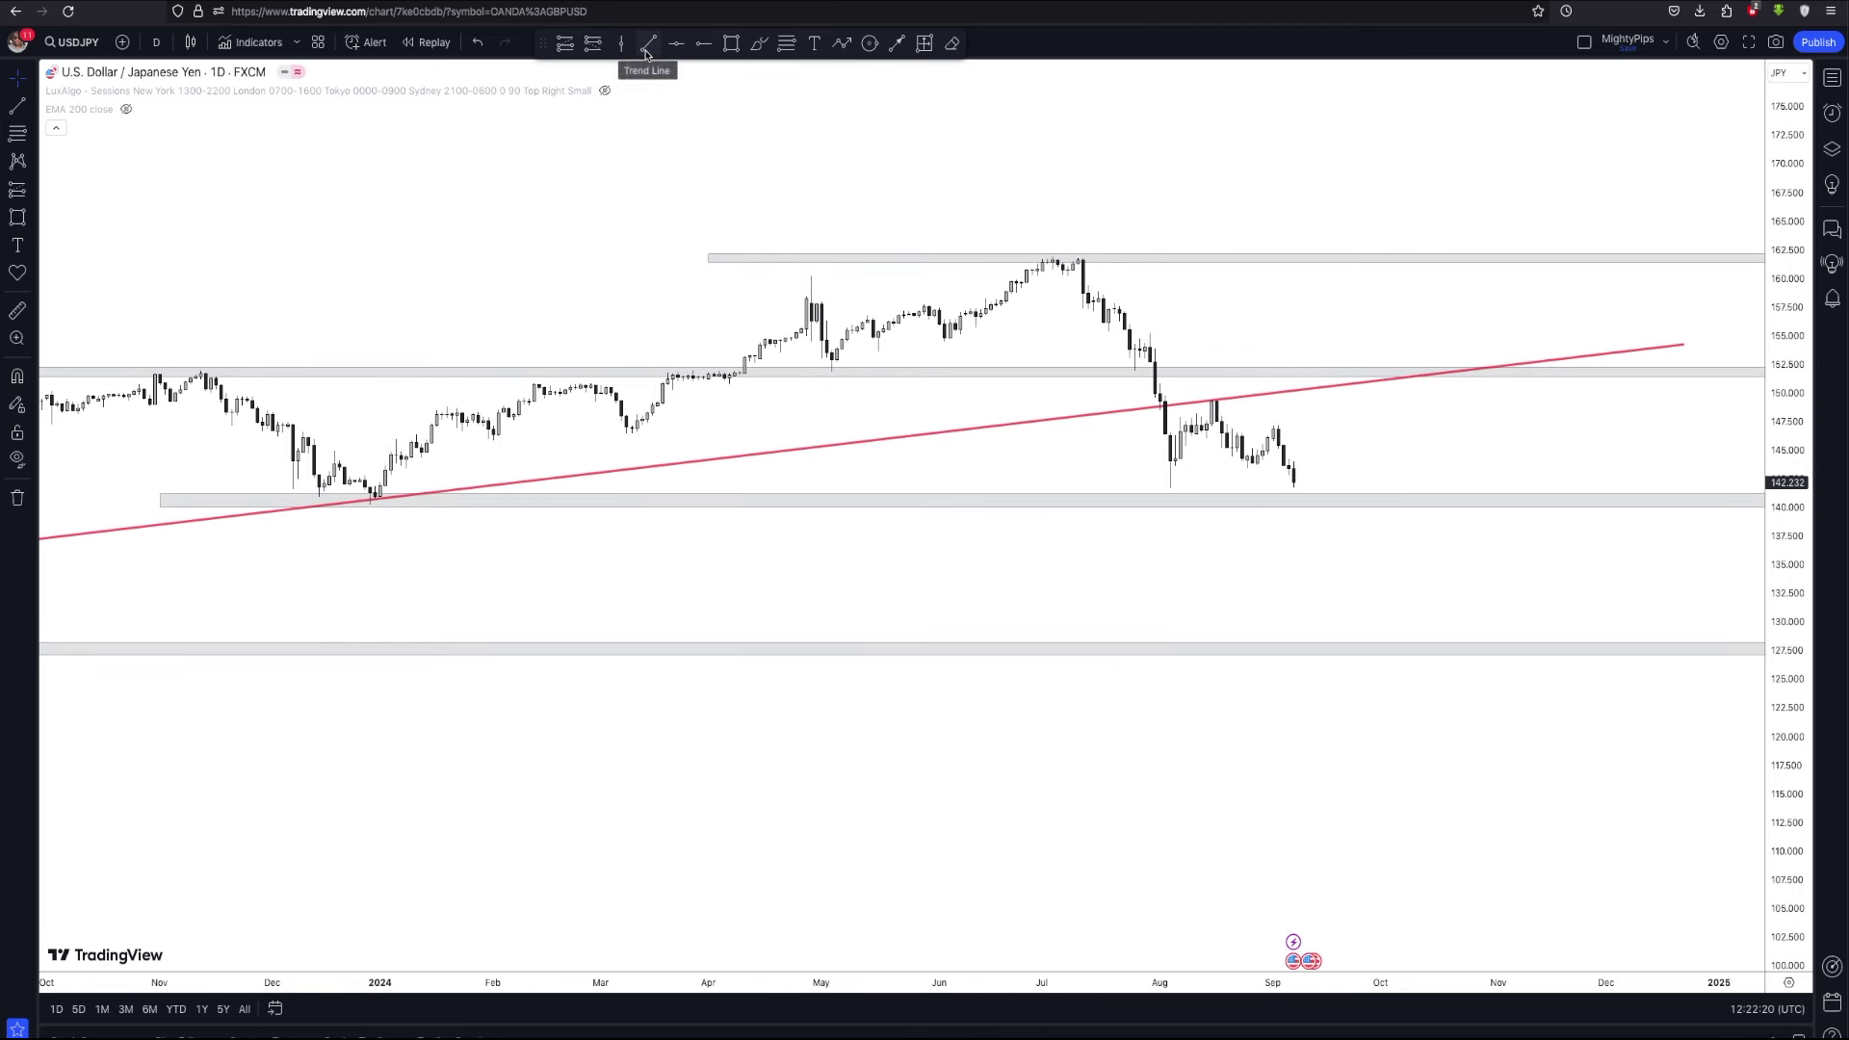
pyautogui.click(375, 497)
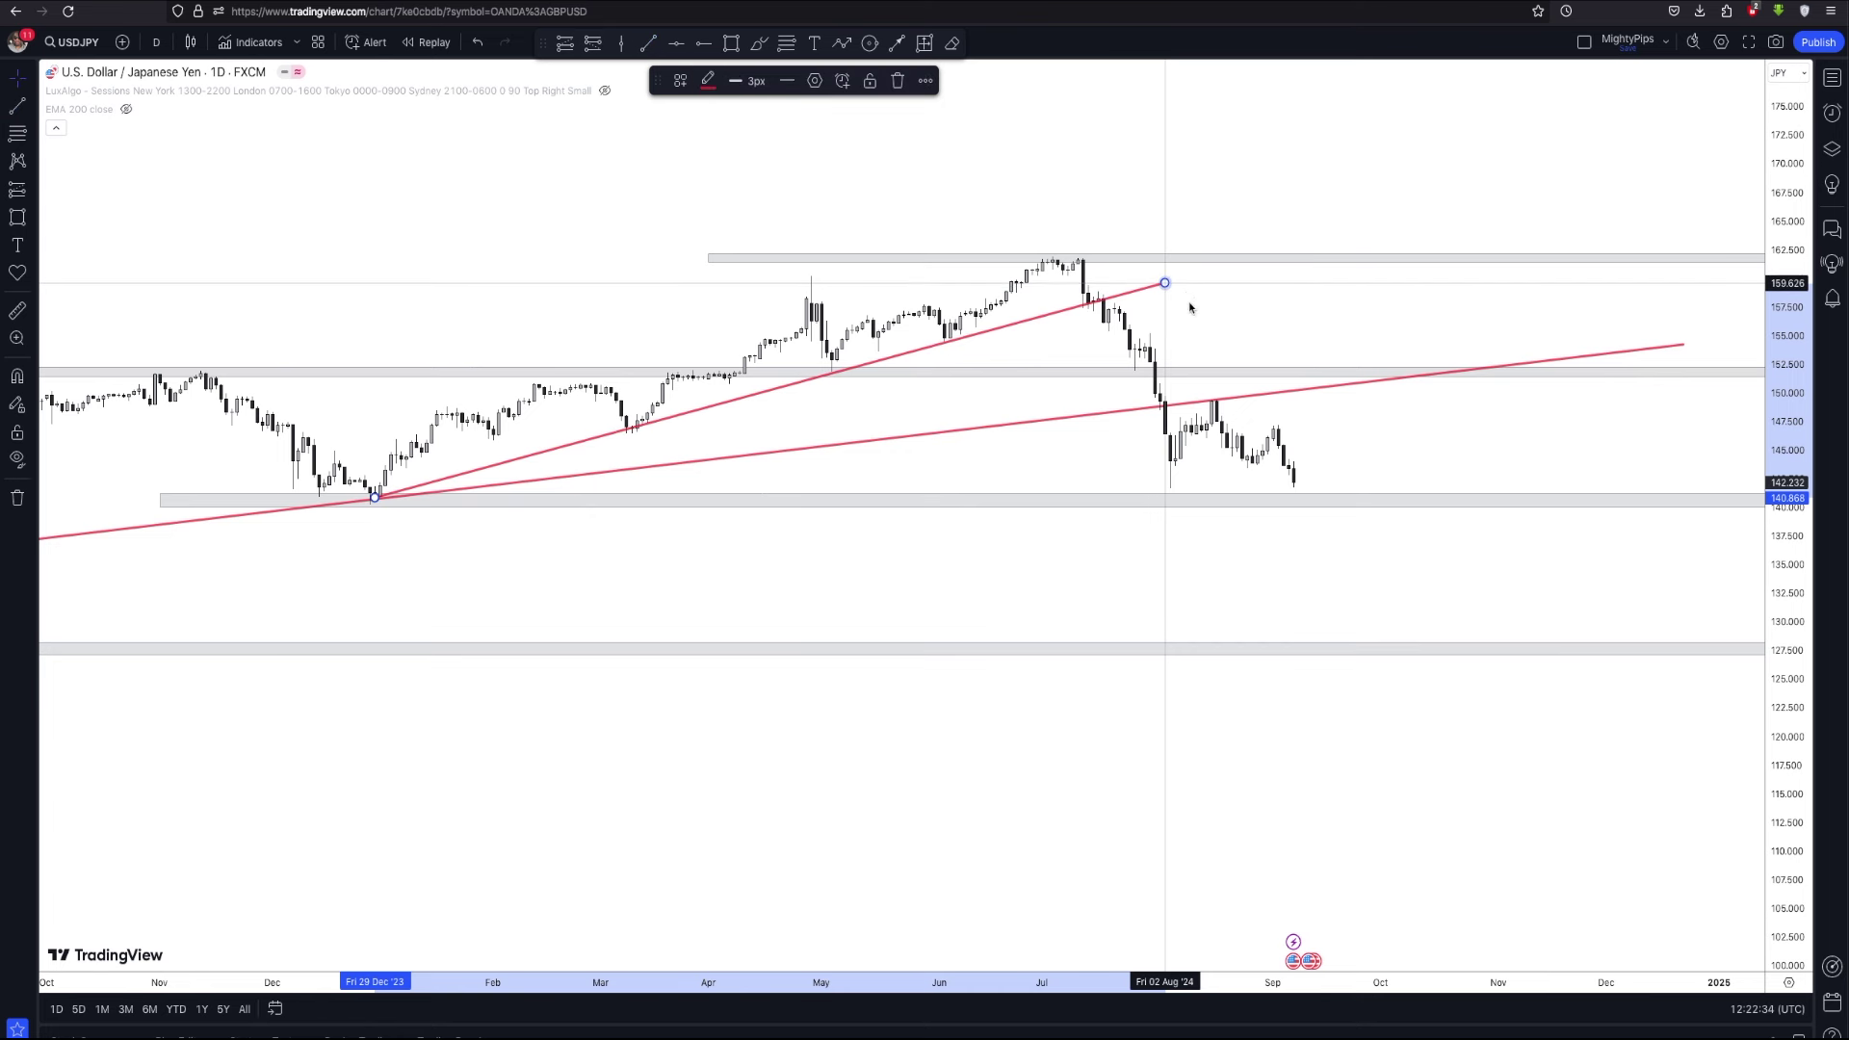
pyautogui.click(707, 84)
pyautogui.click(811, 135)
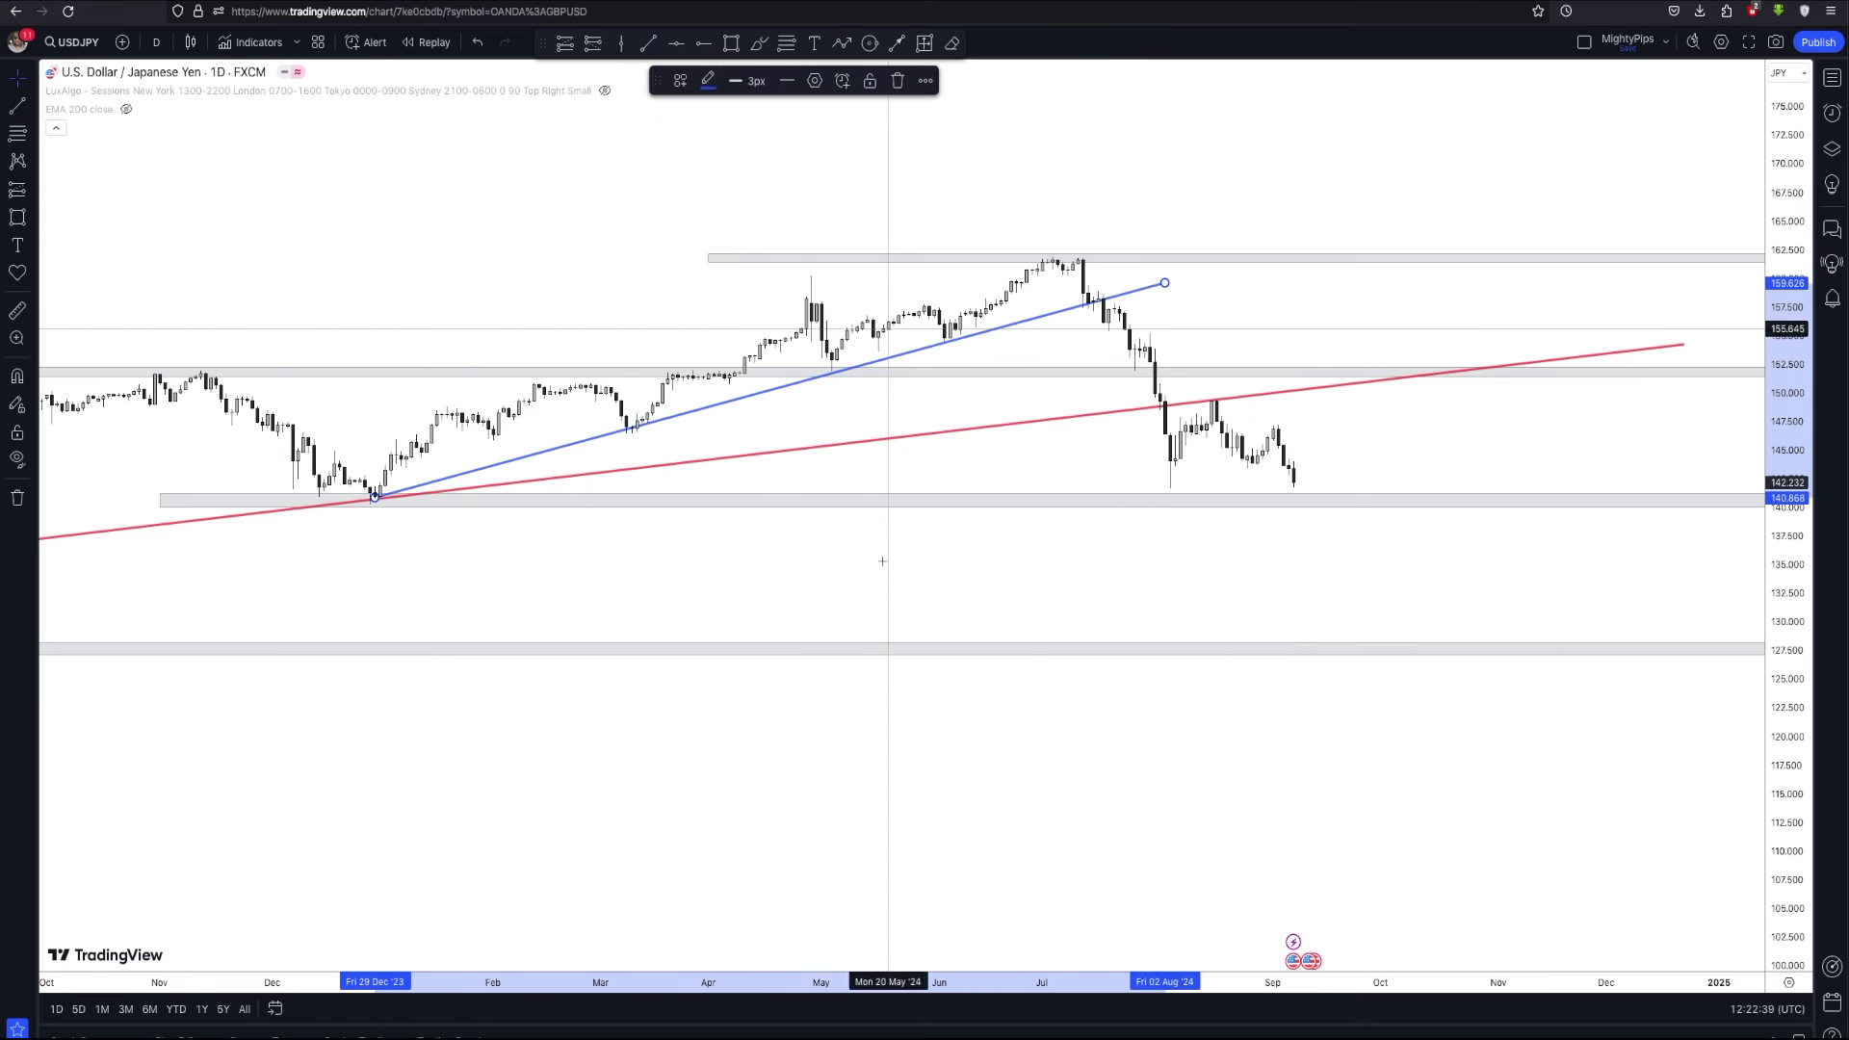
# Examine the daily candles around the blue and red trend lines and the August–September 2024 swings above the 140 zone
pyautogui.scroll(-5, 880, 558)
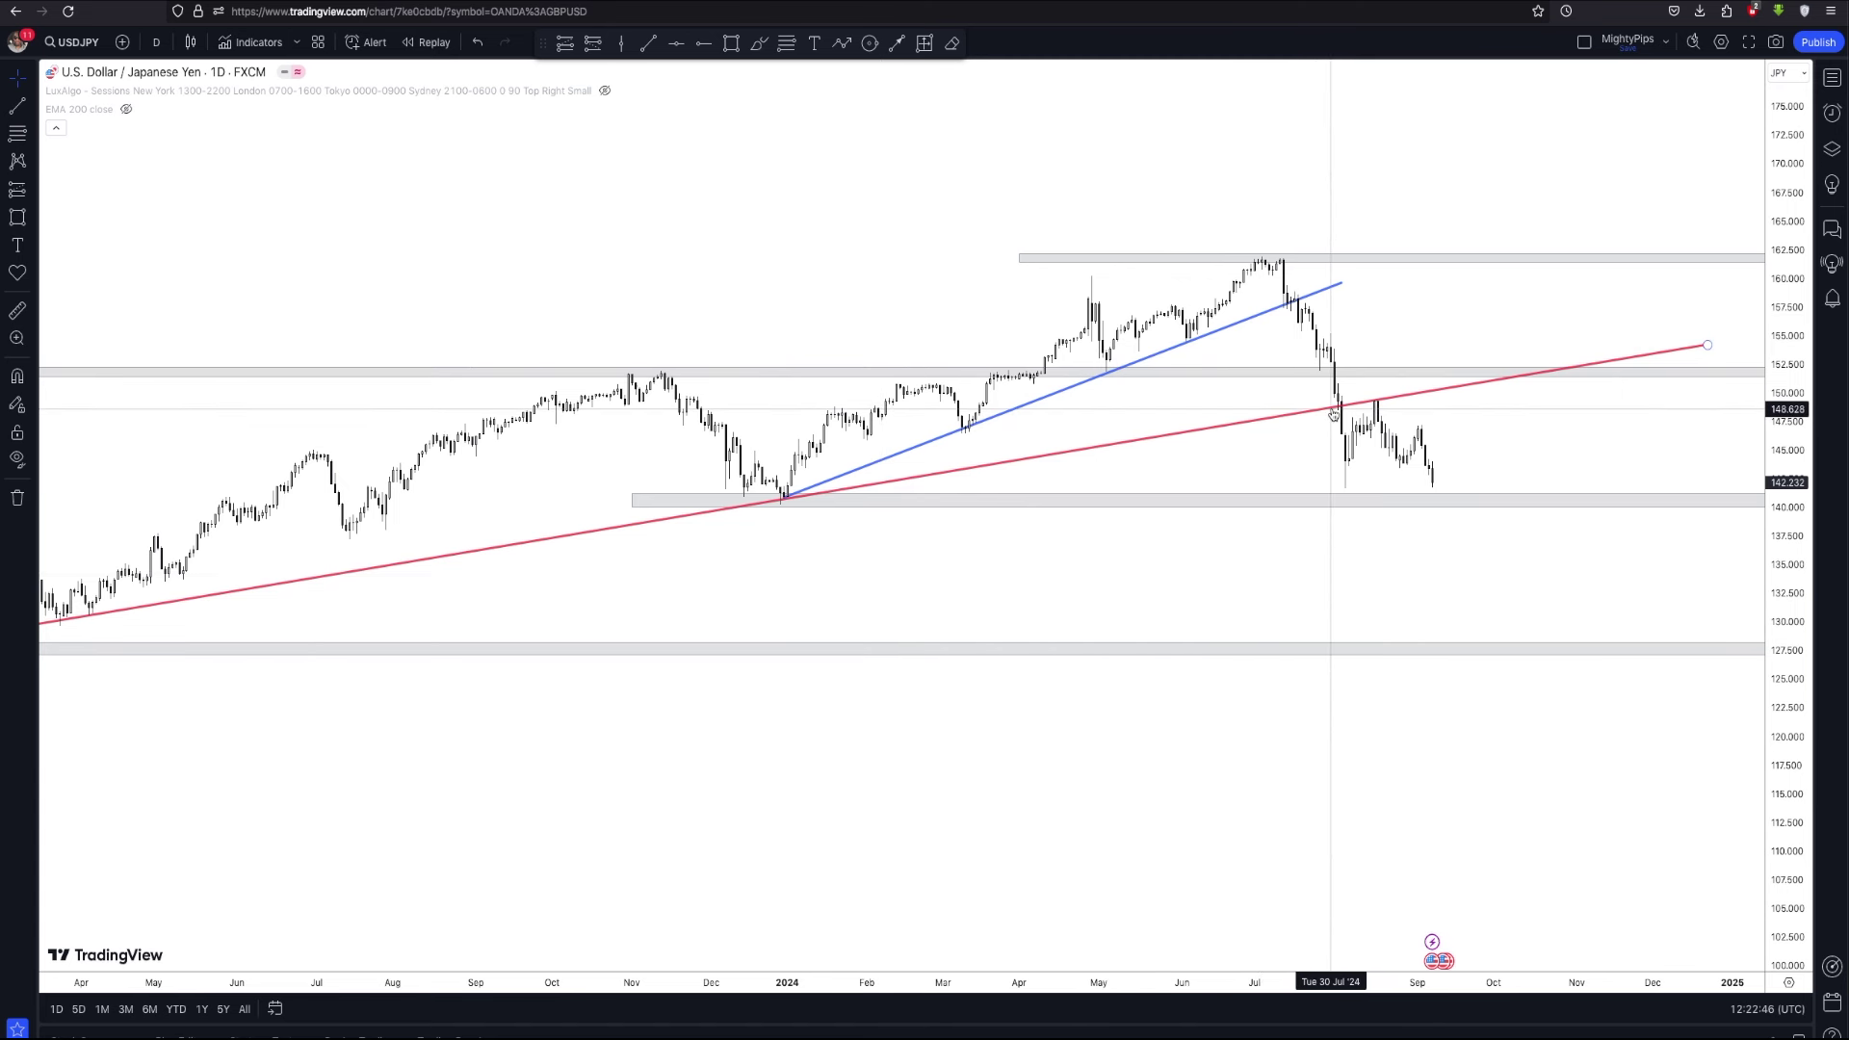
pyautogui.scroll(2, 1502, 619)
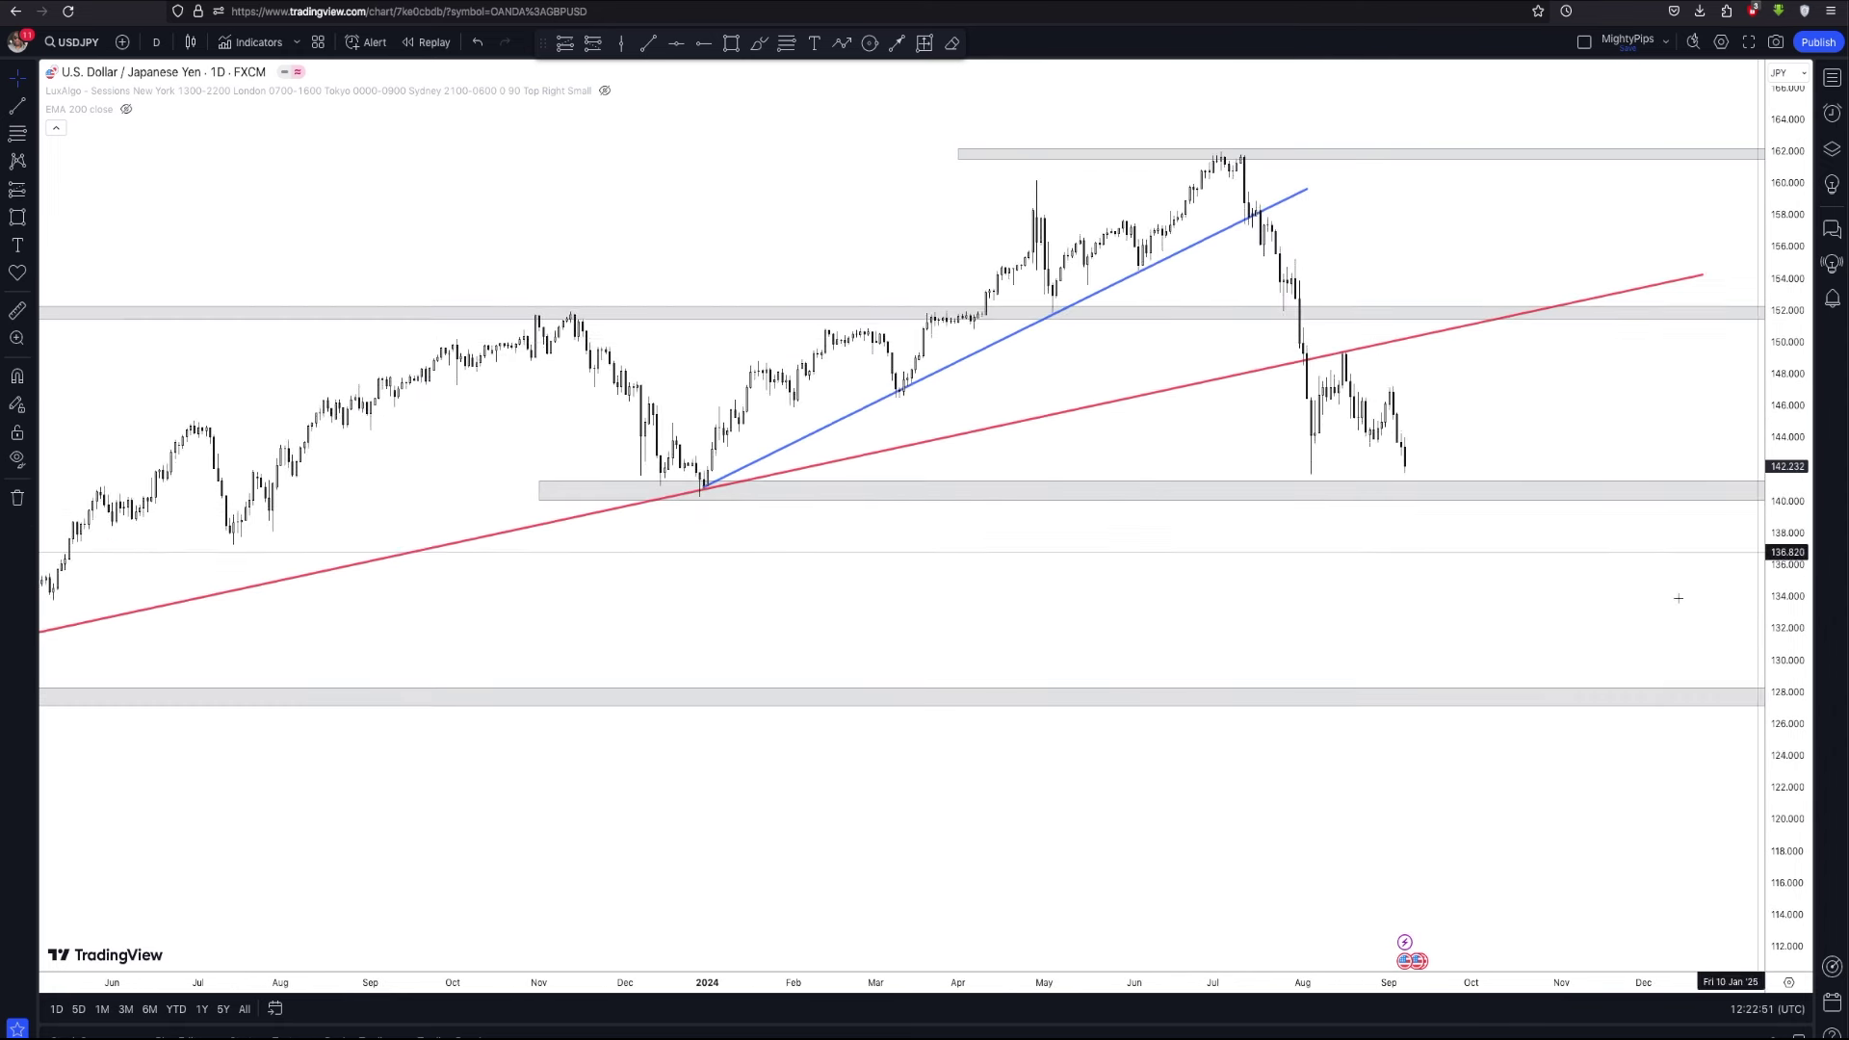
pyautogui.scroll(5, 1267, 611)
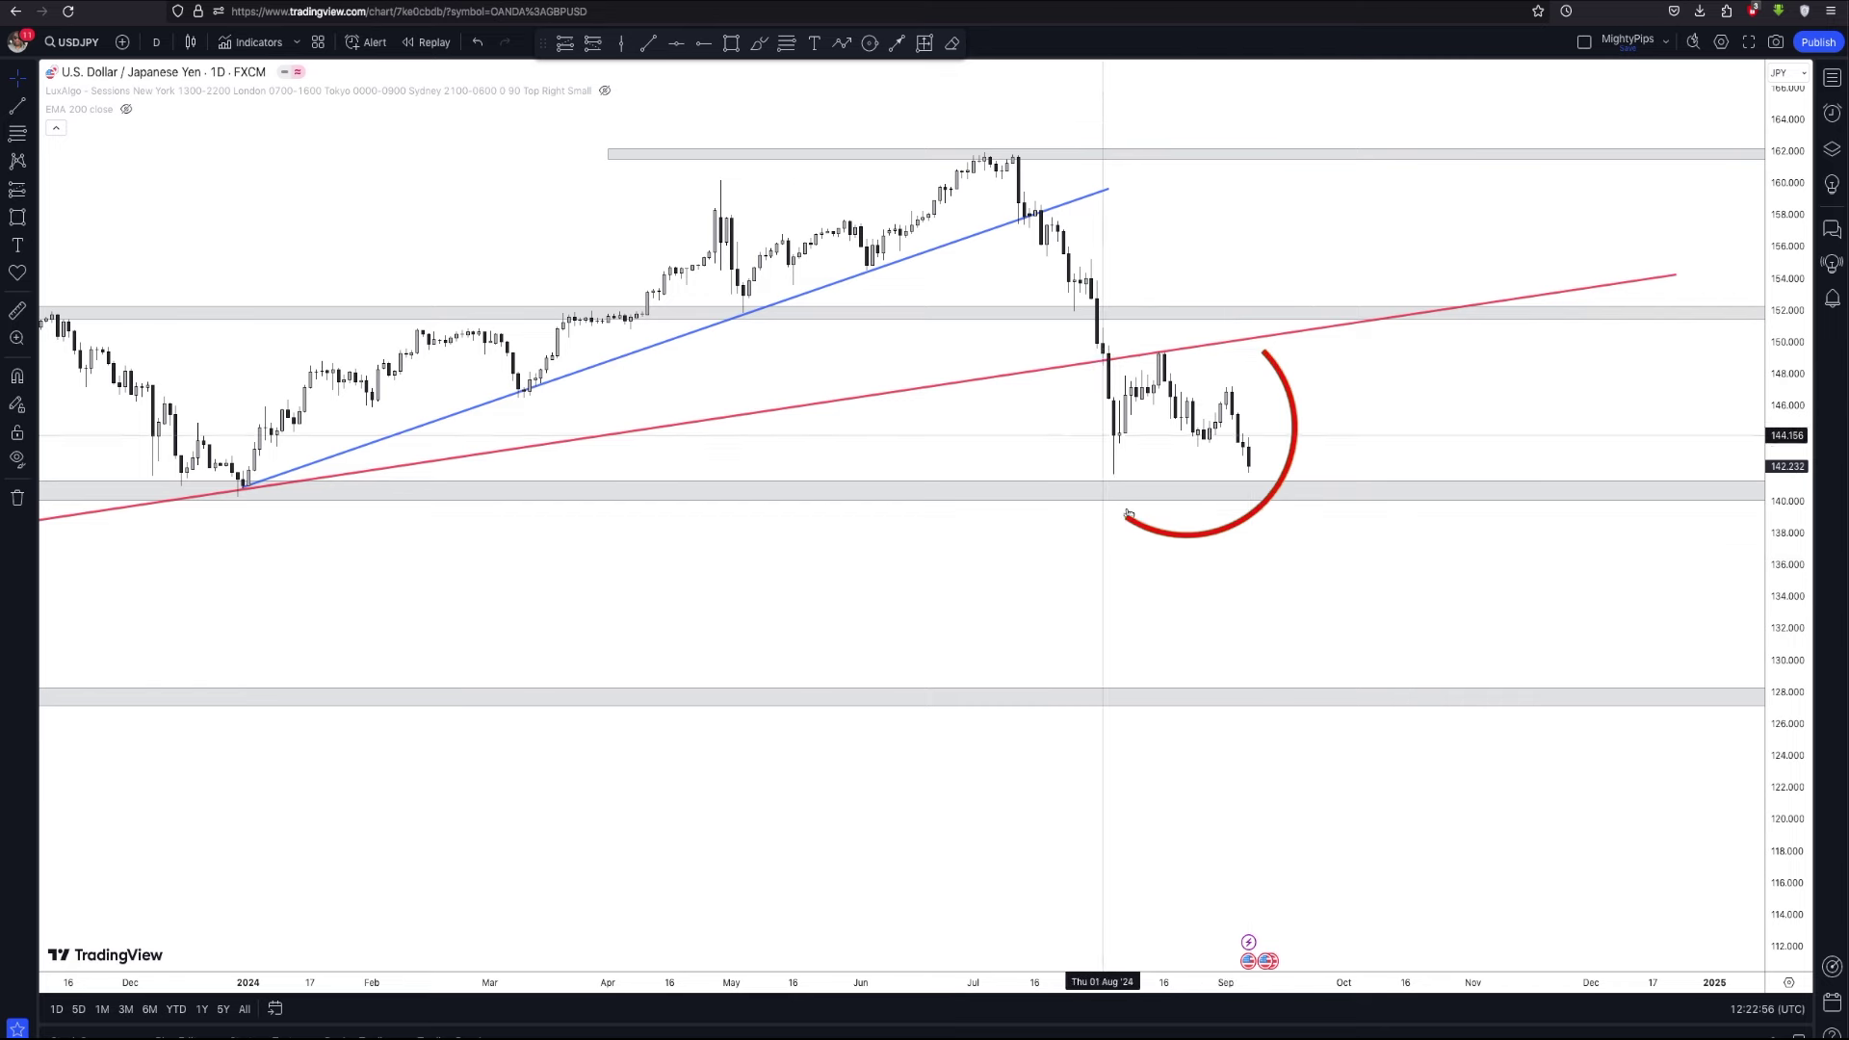
pyautogui.scroll(5, 1241, 456)
pyautogui.moveTo(864, 581); pyautogui.dragTo(1124, 601)
pyautogui.scroll(-5, 1163, 608)
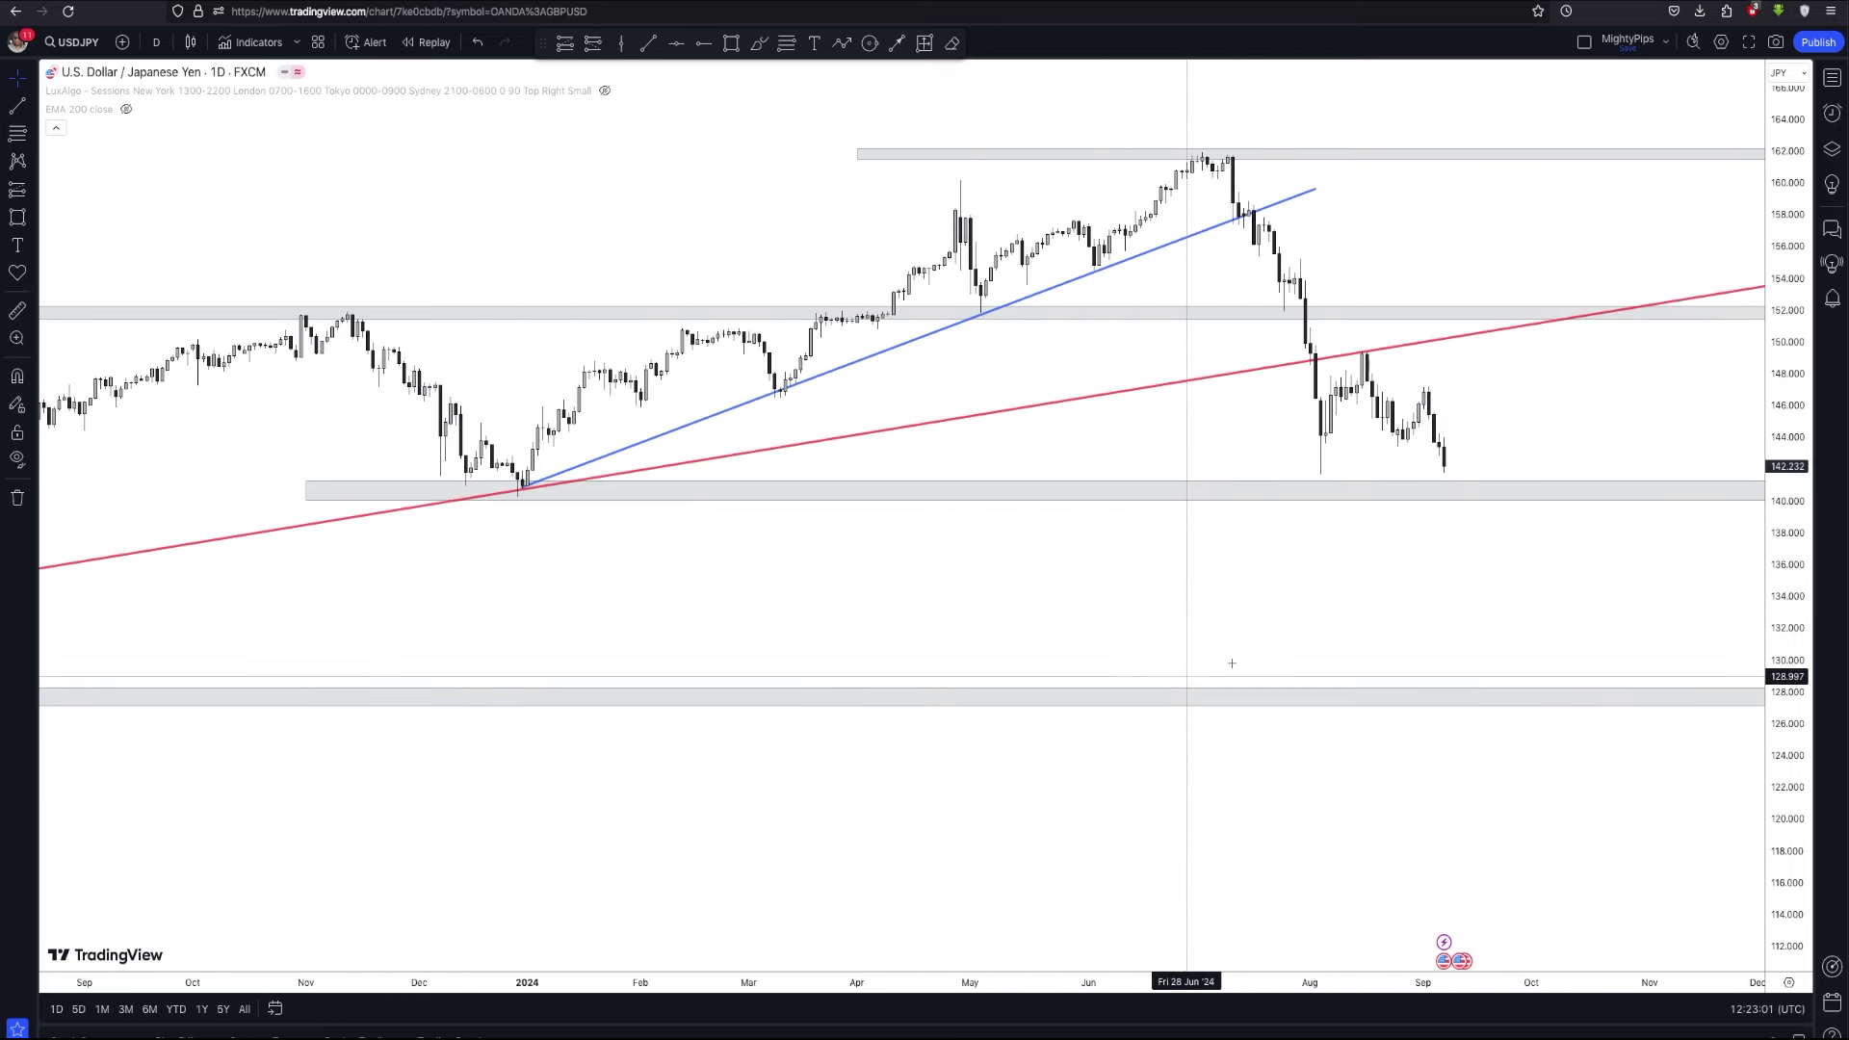
pyautogui.scroll(2, 1224, 667)
pyautogui.moveTo(1769, 559); pyautogui.dragTo(1770, 387)
pyautogui.scroll(5, 1252, 650)
pyautogui.moveTo(1045, 593); pyautogui.dragTo(995, 665)
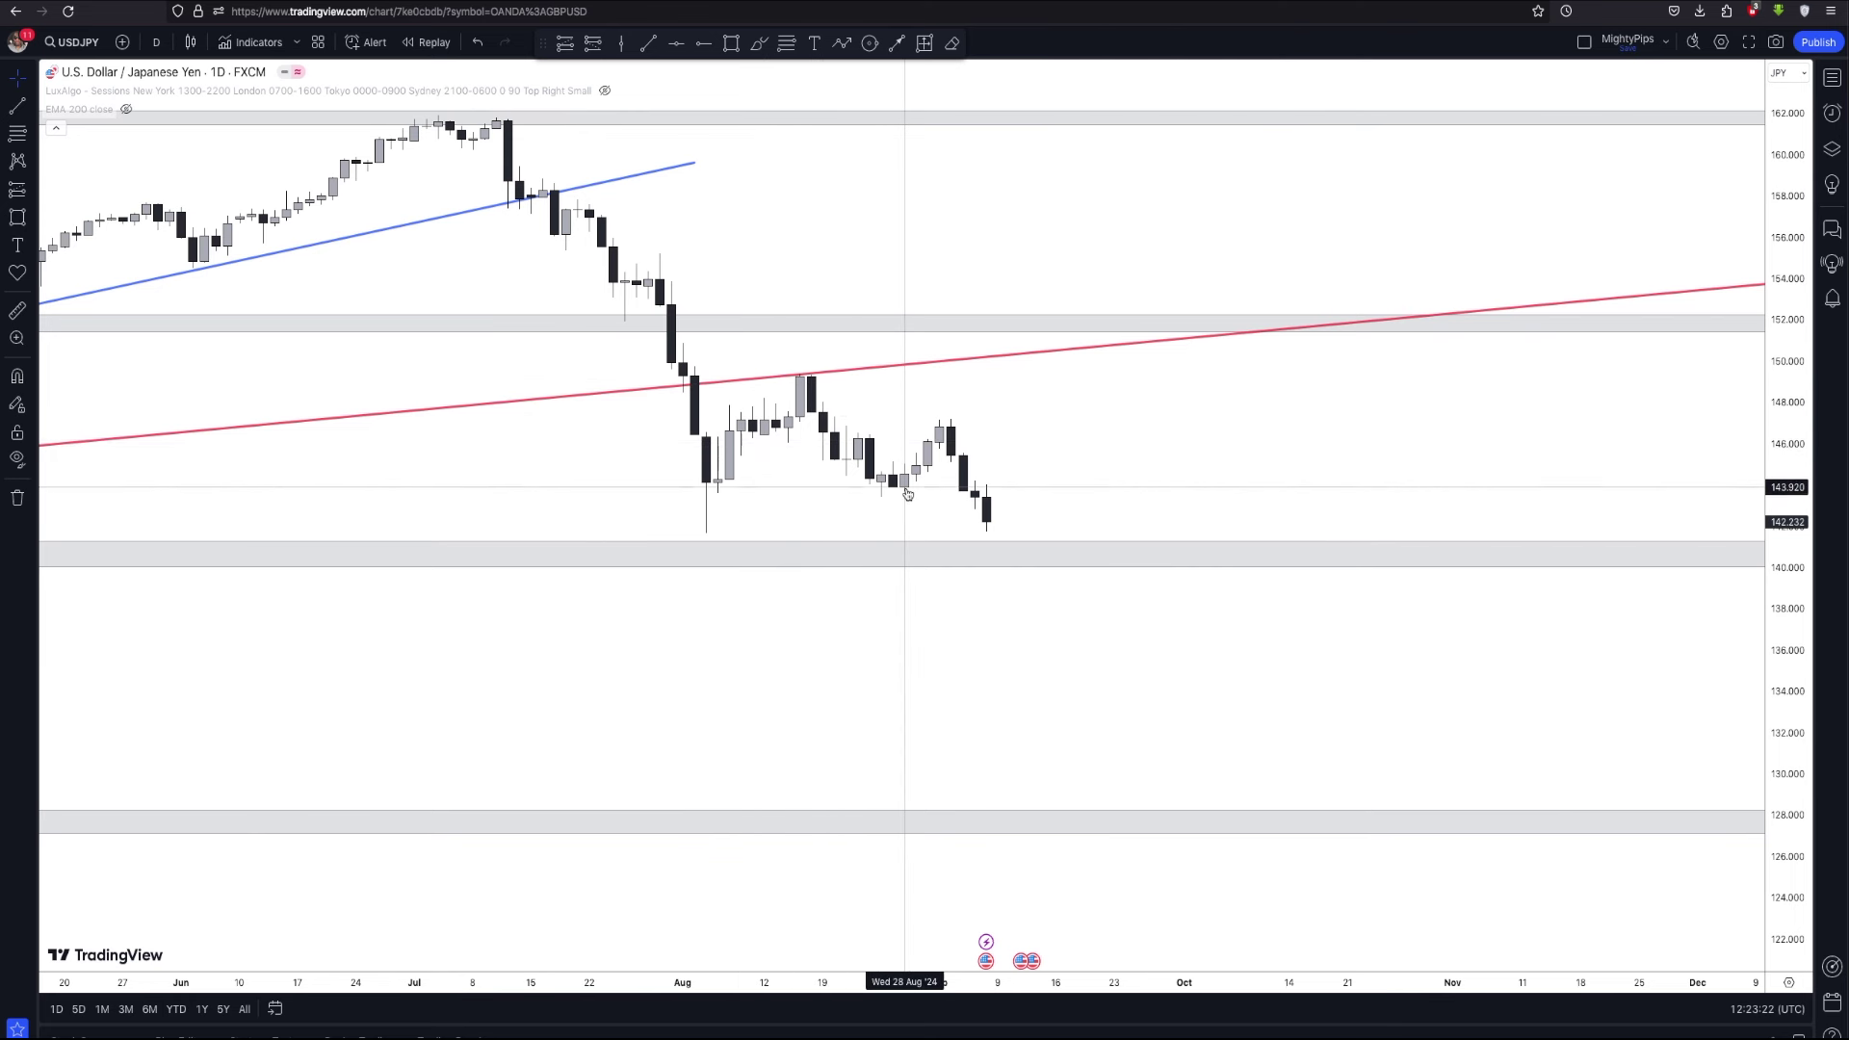
pyautogui.scroll(-3, 860, 499)
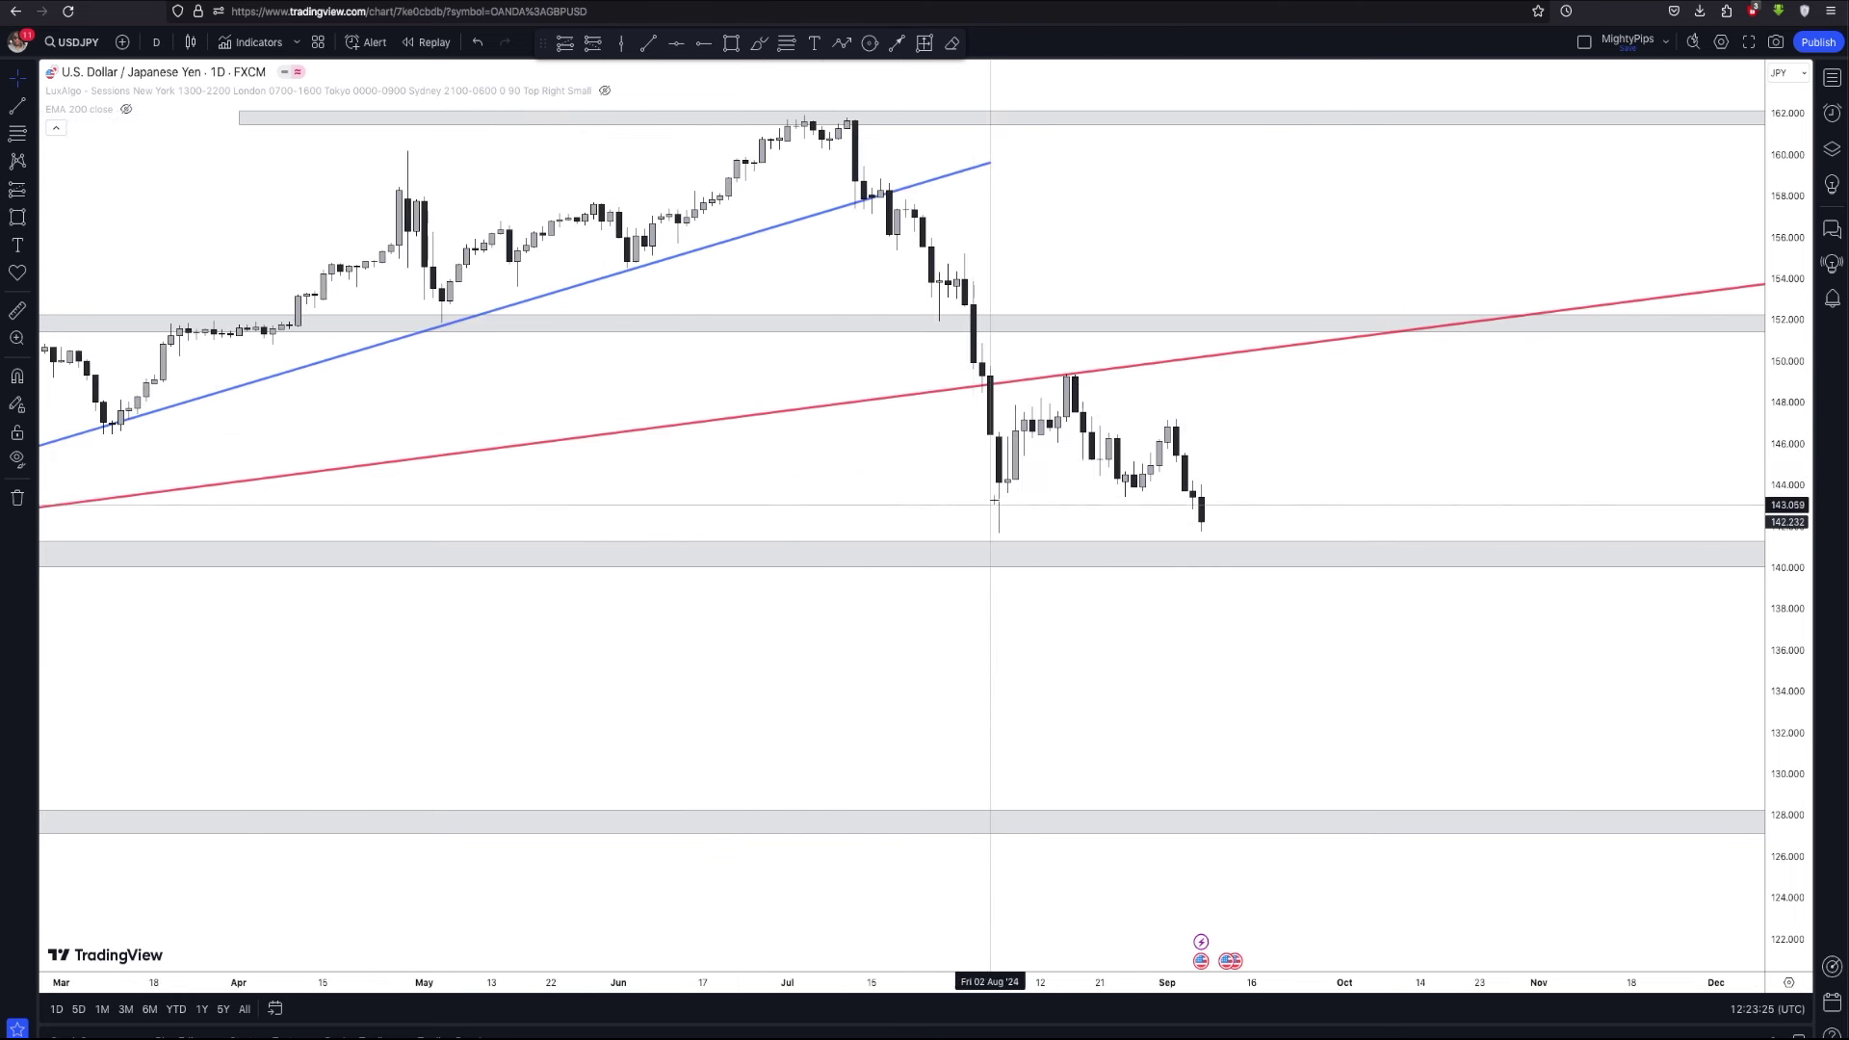
pyautogui.scroll(-2, 1033, 503)
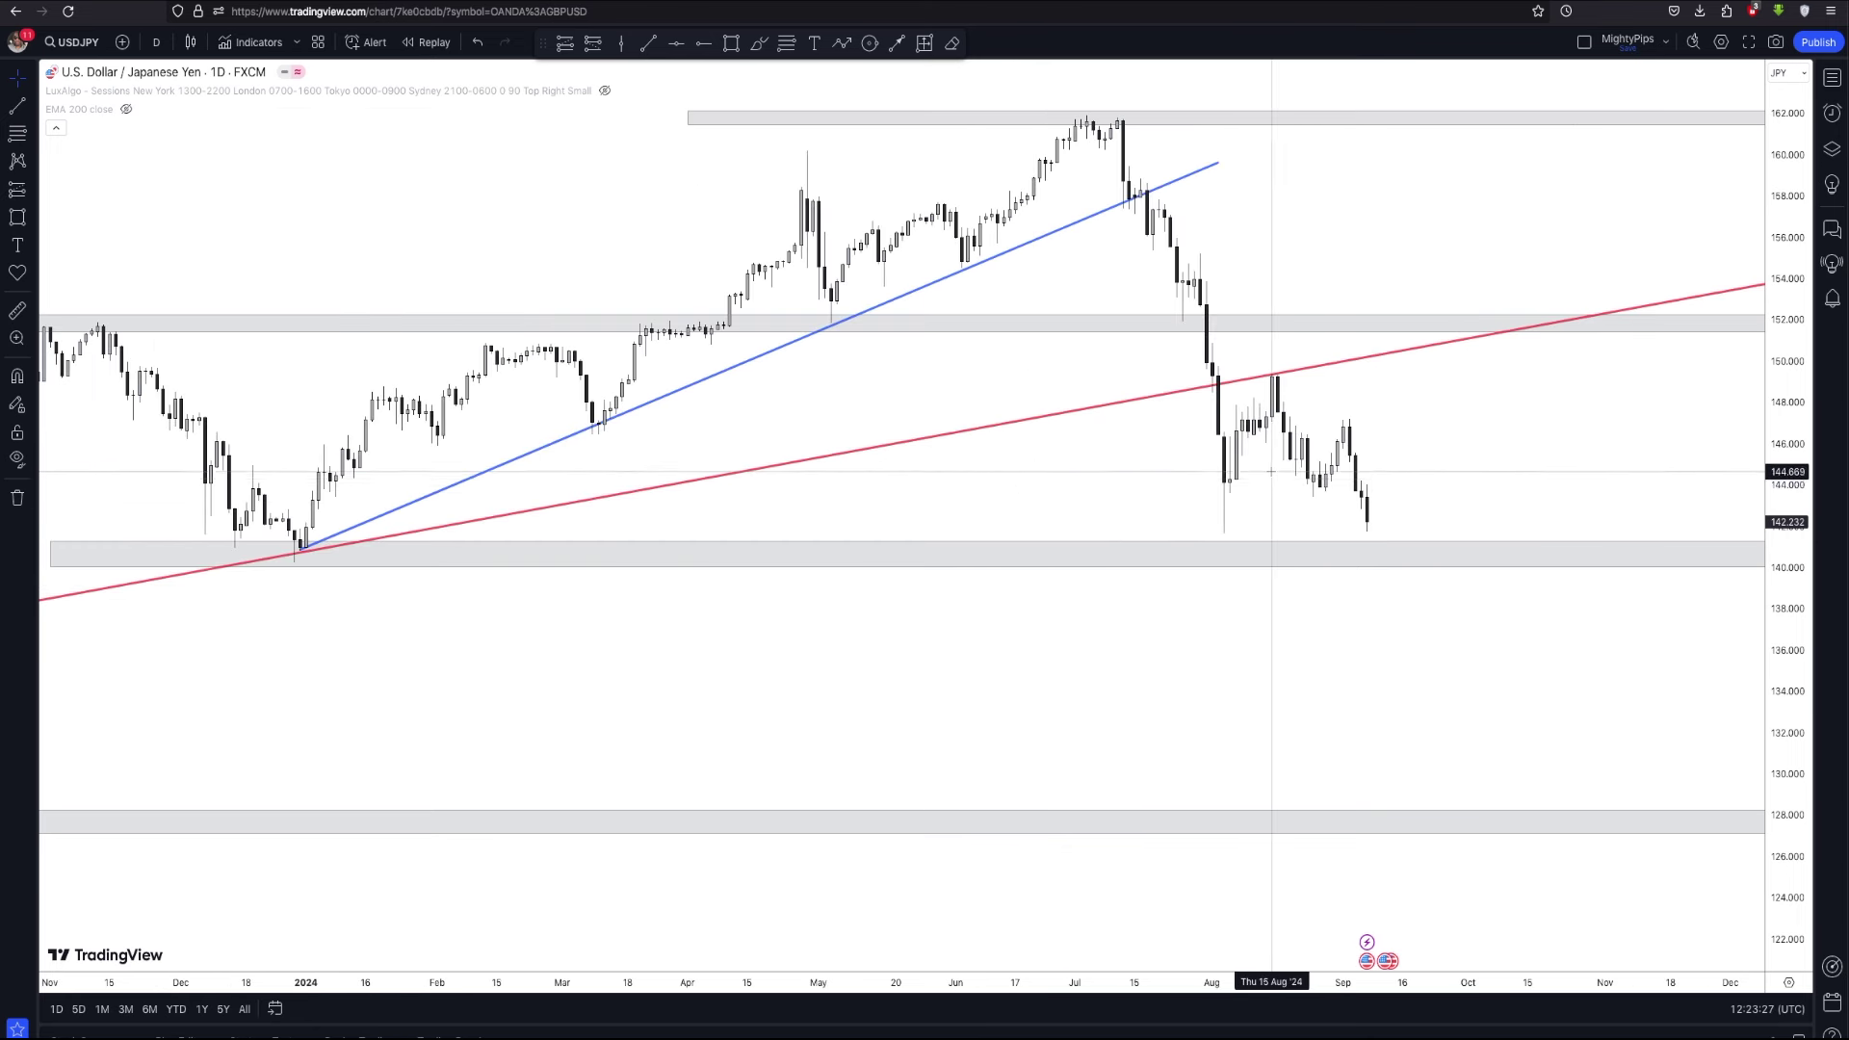
pyautogui.scroll(3, 1262, 505)
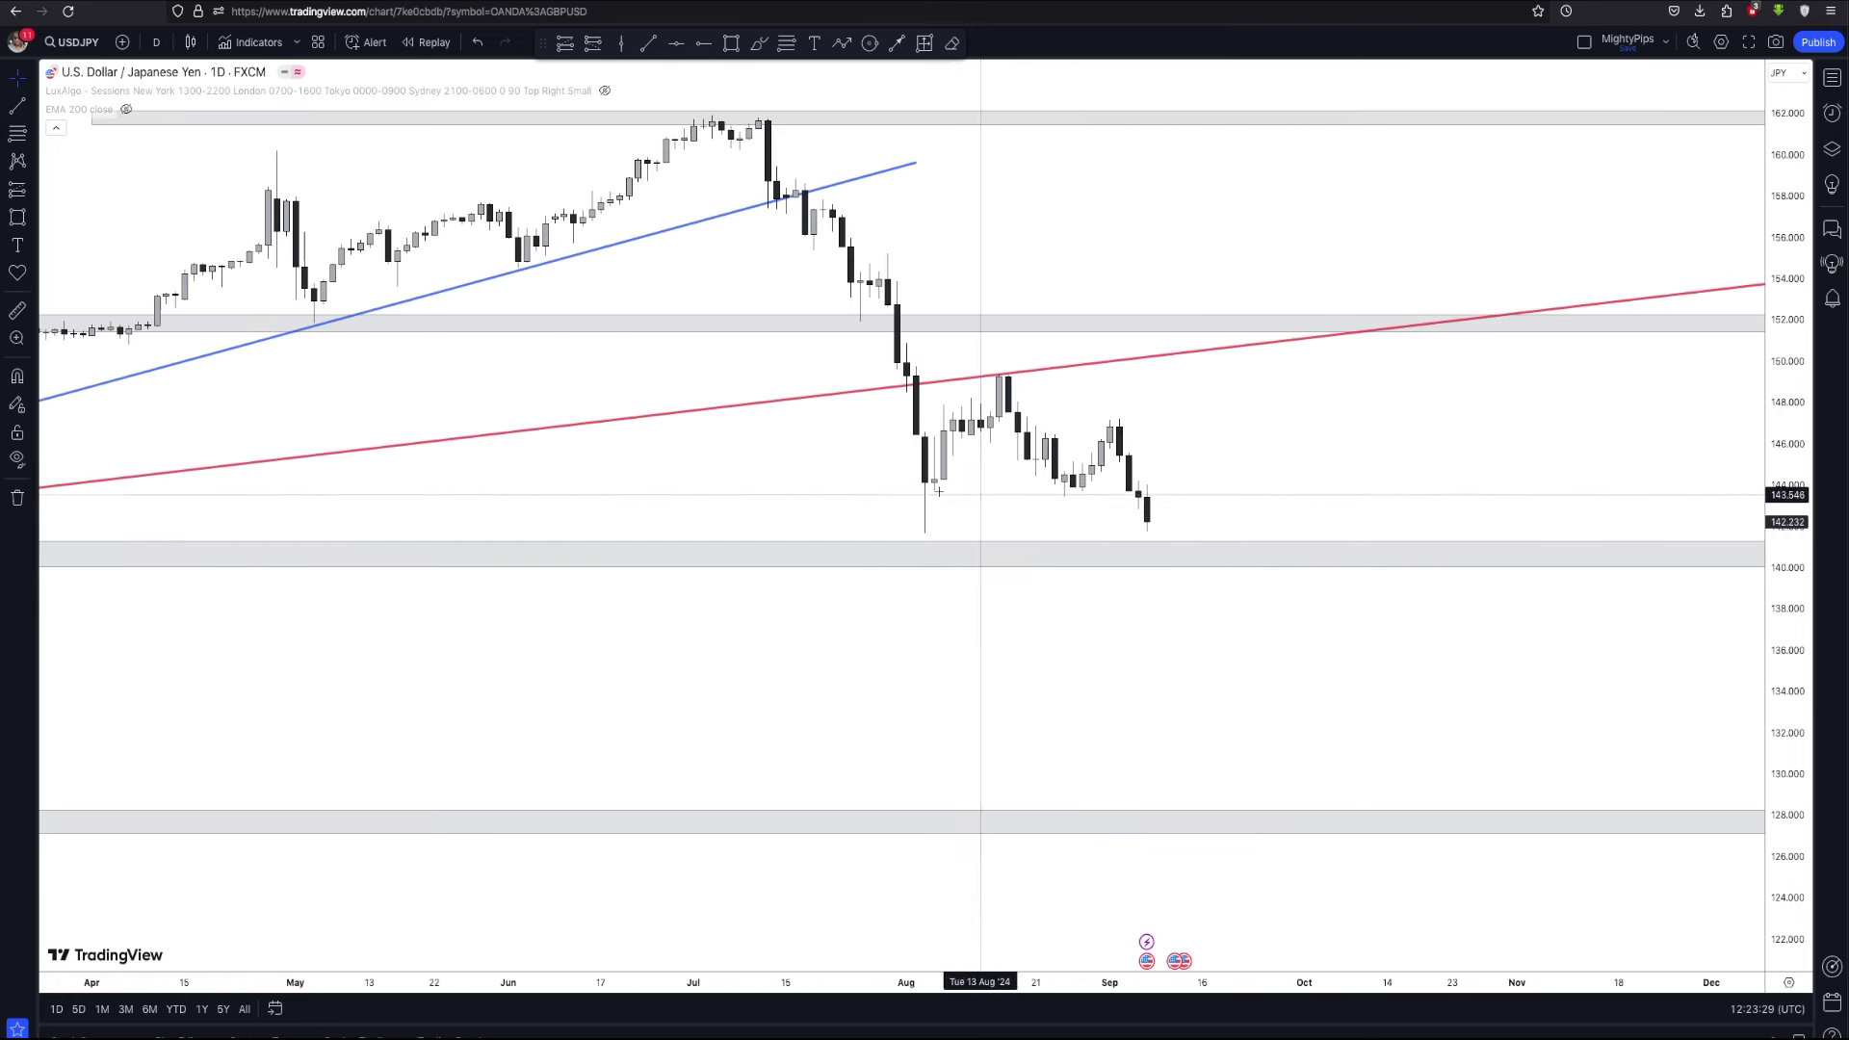
# Draw an orange-filled zone from about 143.7 to 144.1, spanning 2 August to 30 September 2024
pyautogui.click(915, 491)
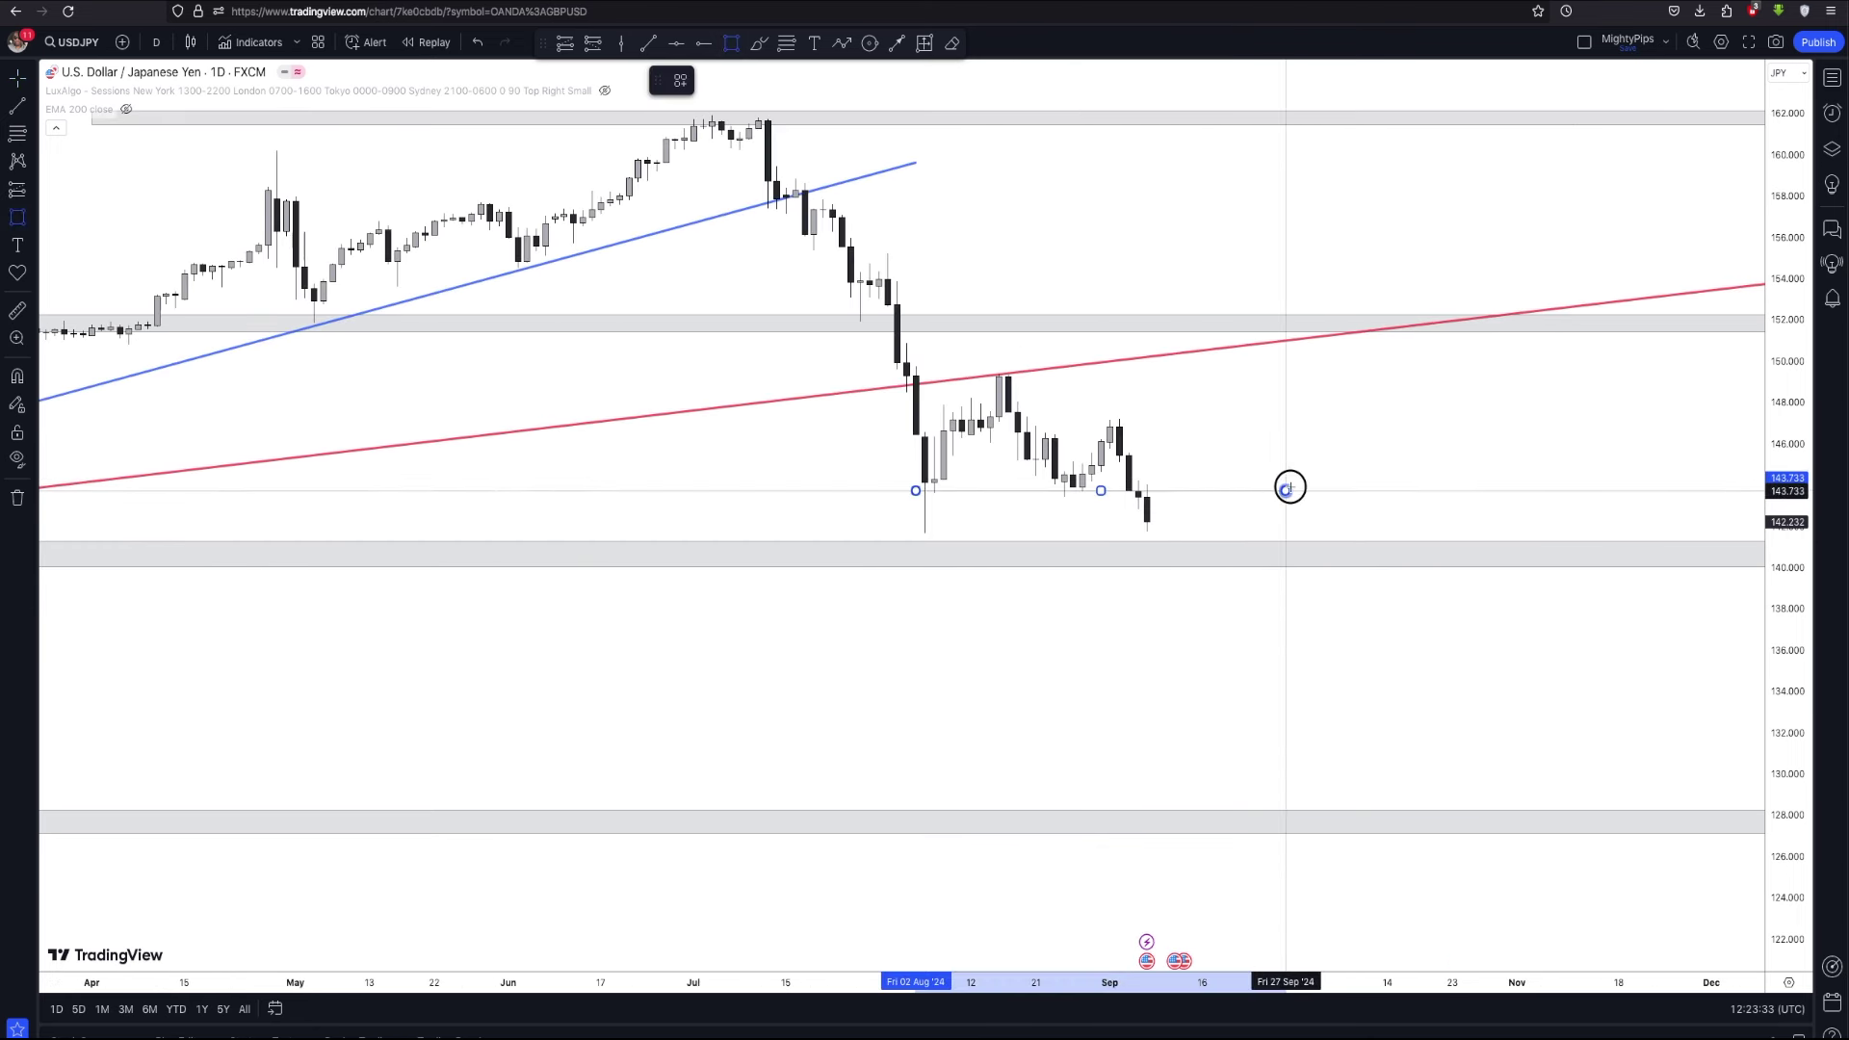
pyautogui.rightClick(1294, 486)
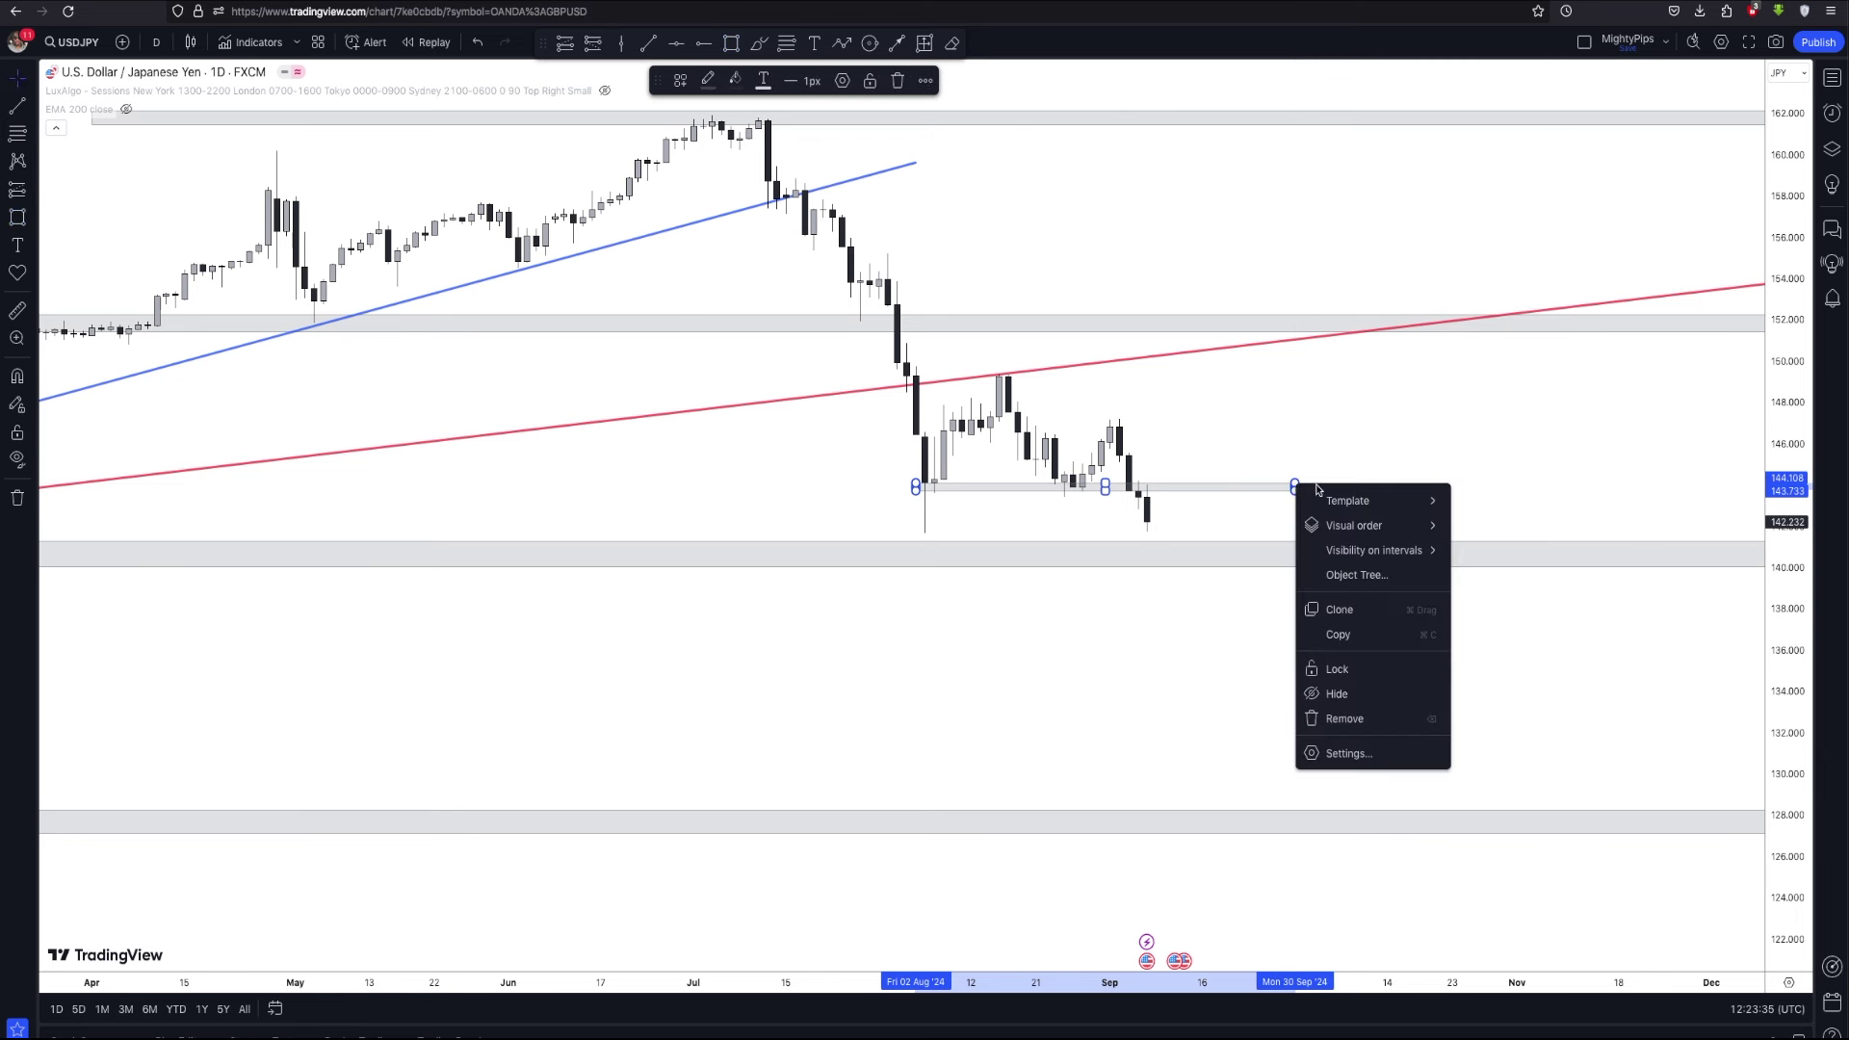
pyautogui.click(735, 80)
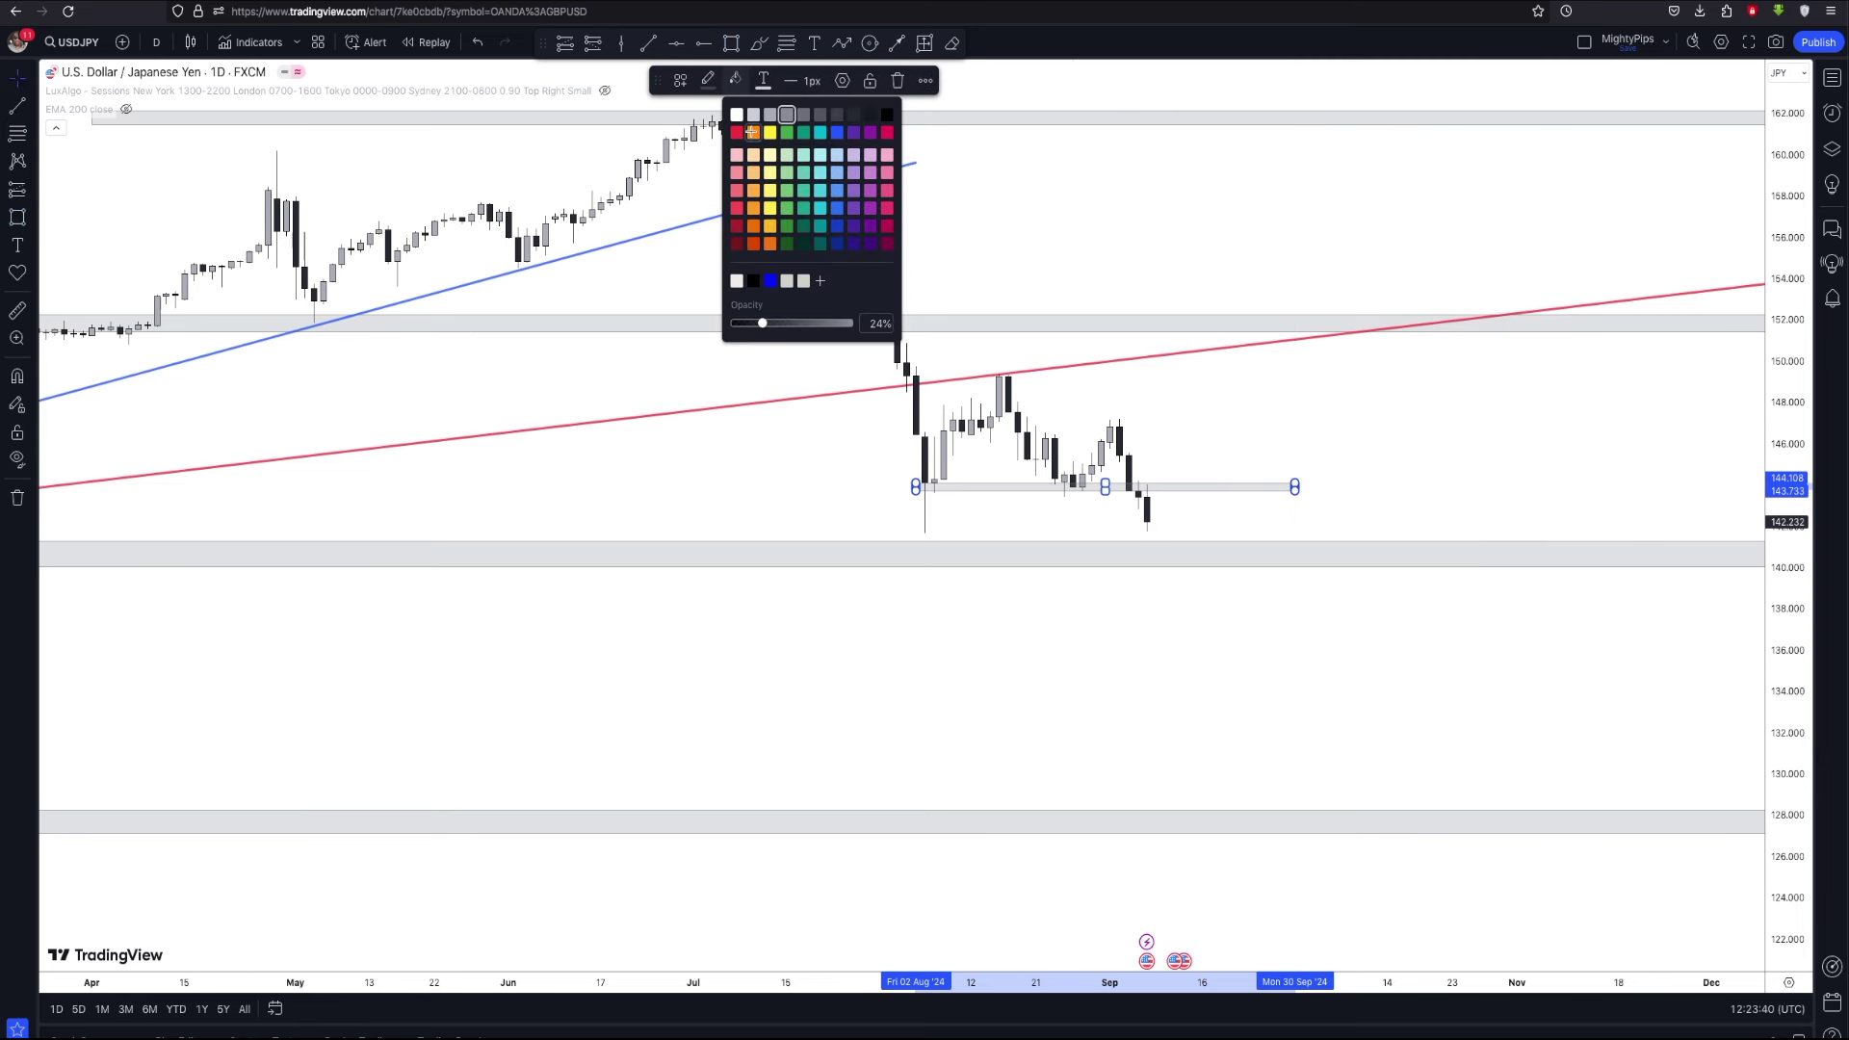
pyautogui.click(752, 136)
pyautogui.click(1185, 456)
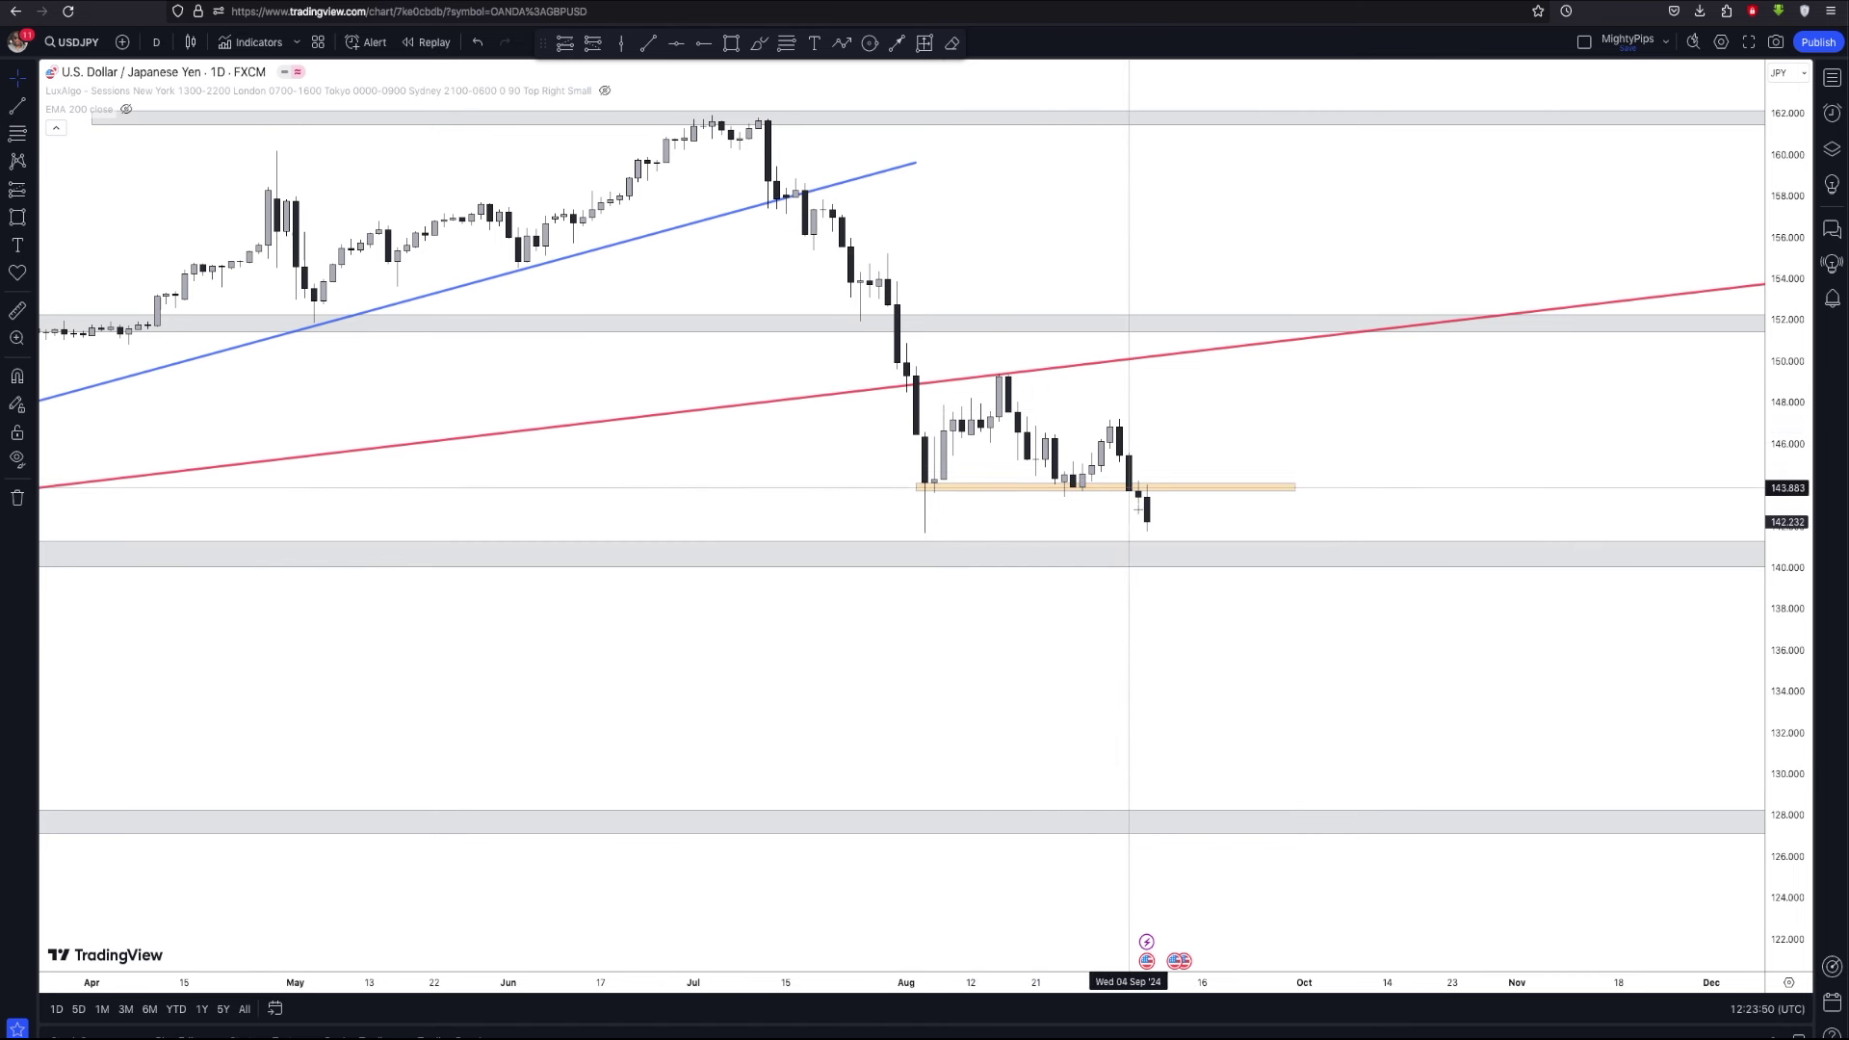
# Examine the daily candles around the orange zone, the grey 140 demand zone and the blue and red trend lines
pyautogui.moveTo(1801, 693); pyautogui.dragTo(1781, 417)
pyautogui.scroll(6, 1617, 734)
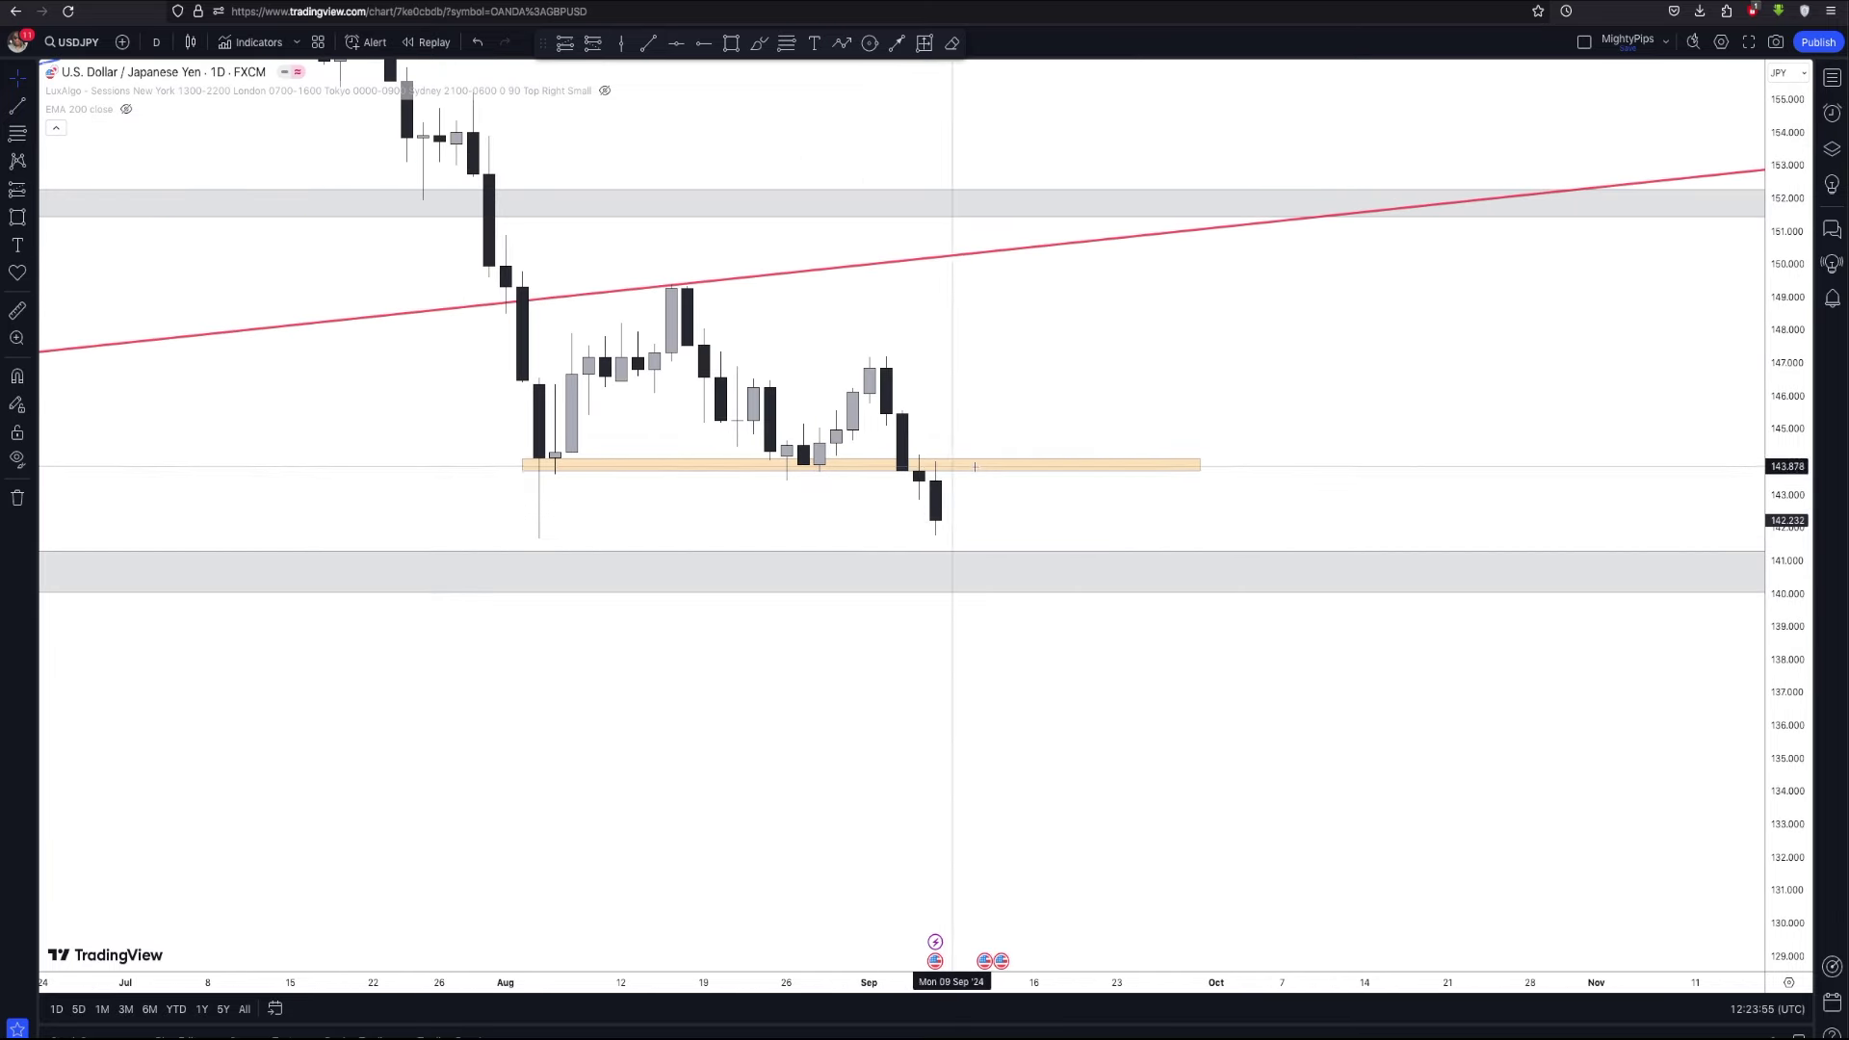
pyautogui.scroll(-3, 978, 718)
pyautogui.scroll(-3, 978, 721)
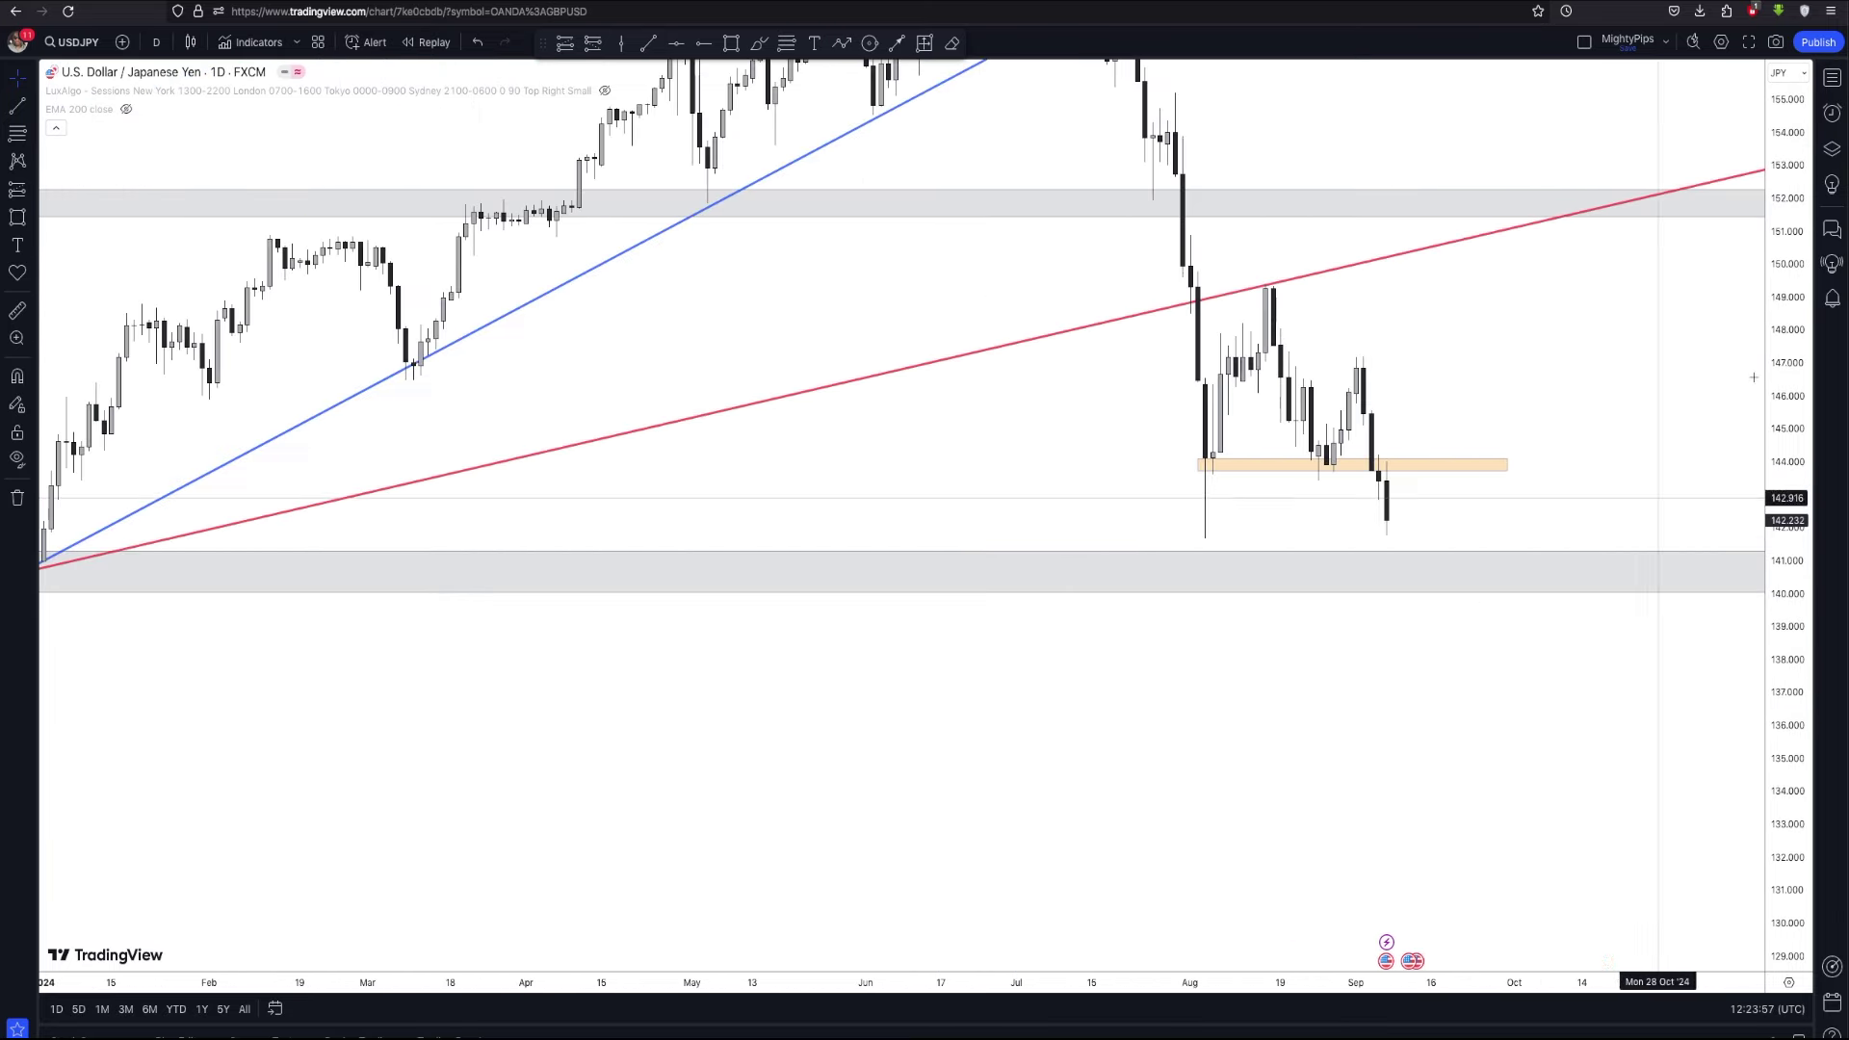
pyautogui.moveTo(1782, 283); pyautogui.dragTo(1768, 693)
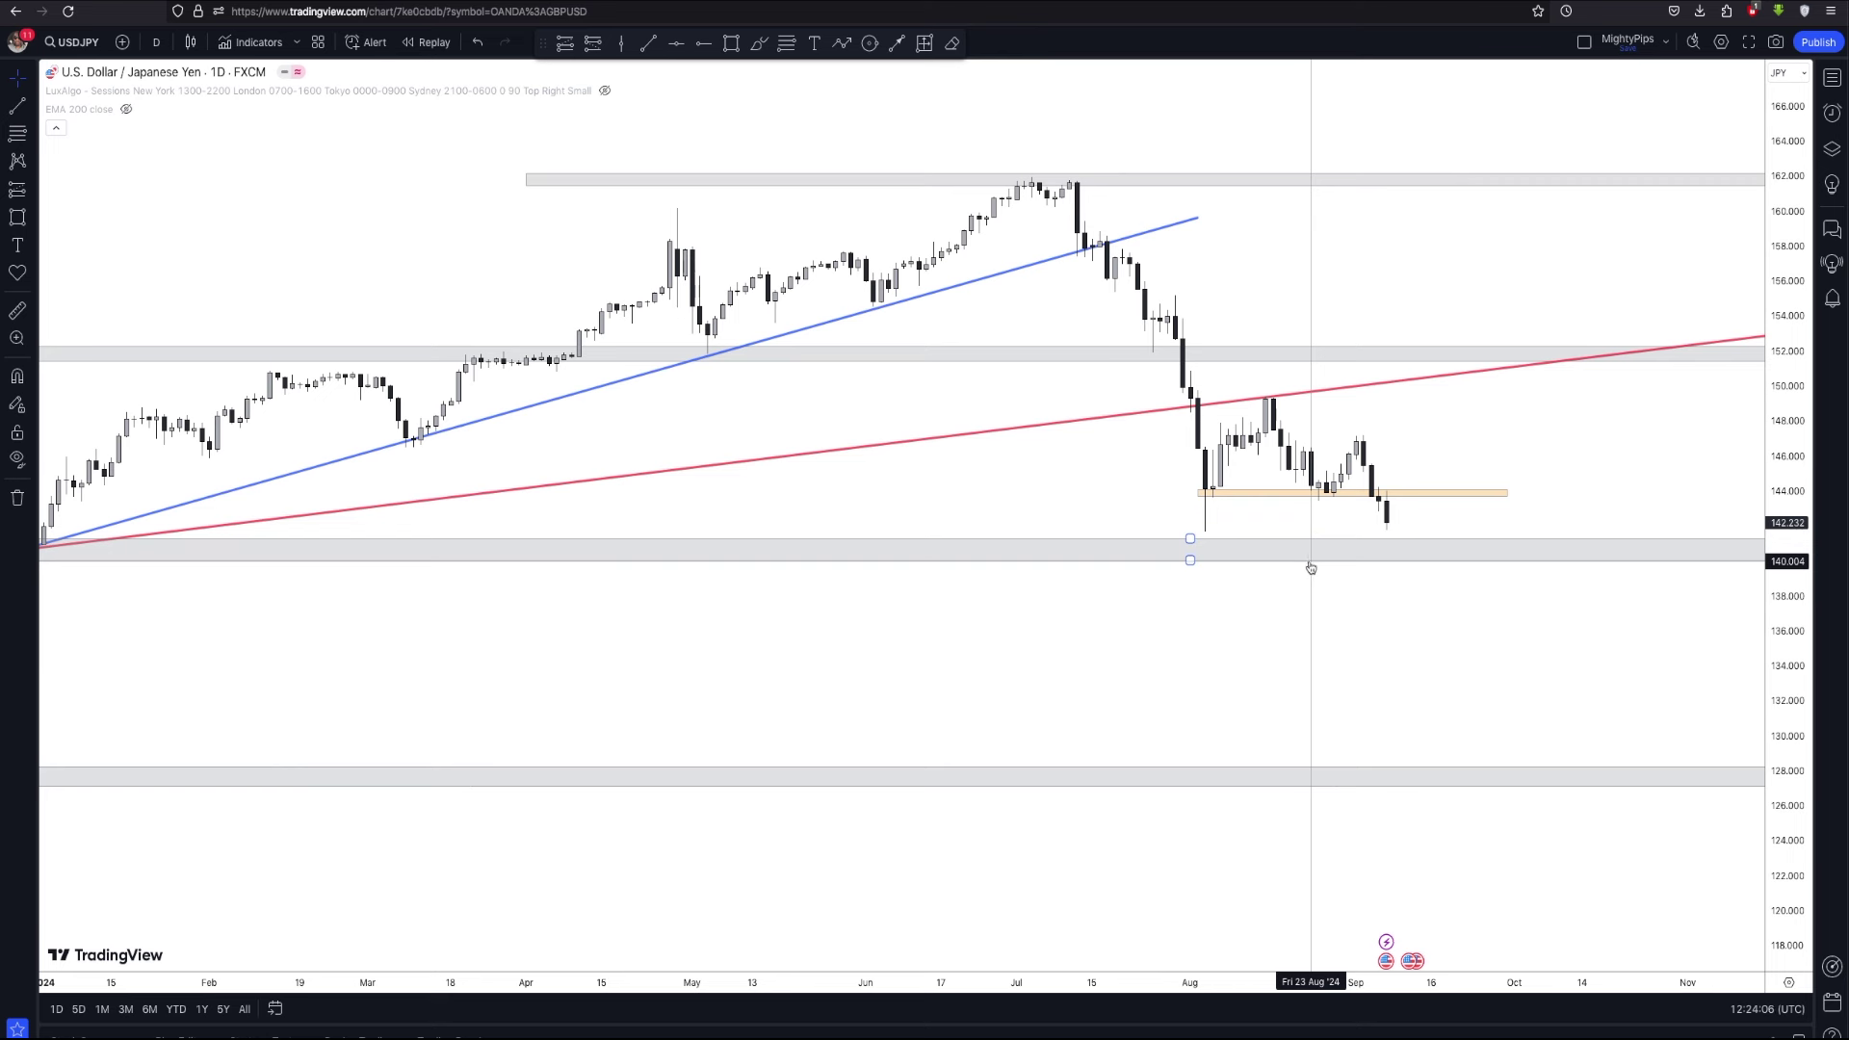
pyautogui.scroll(-4, 1317, 649)
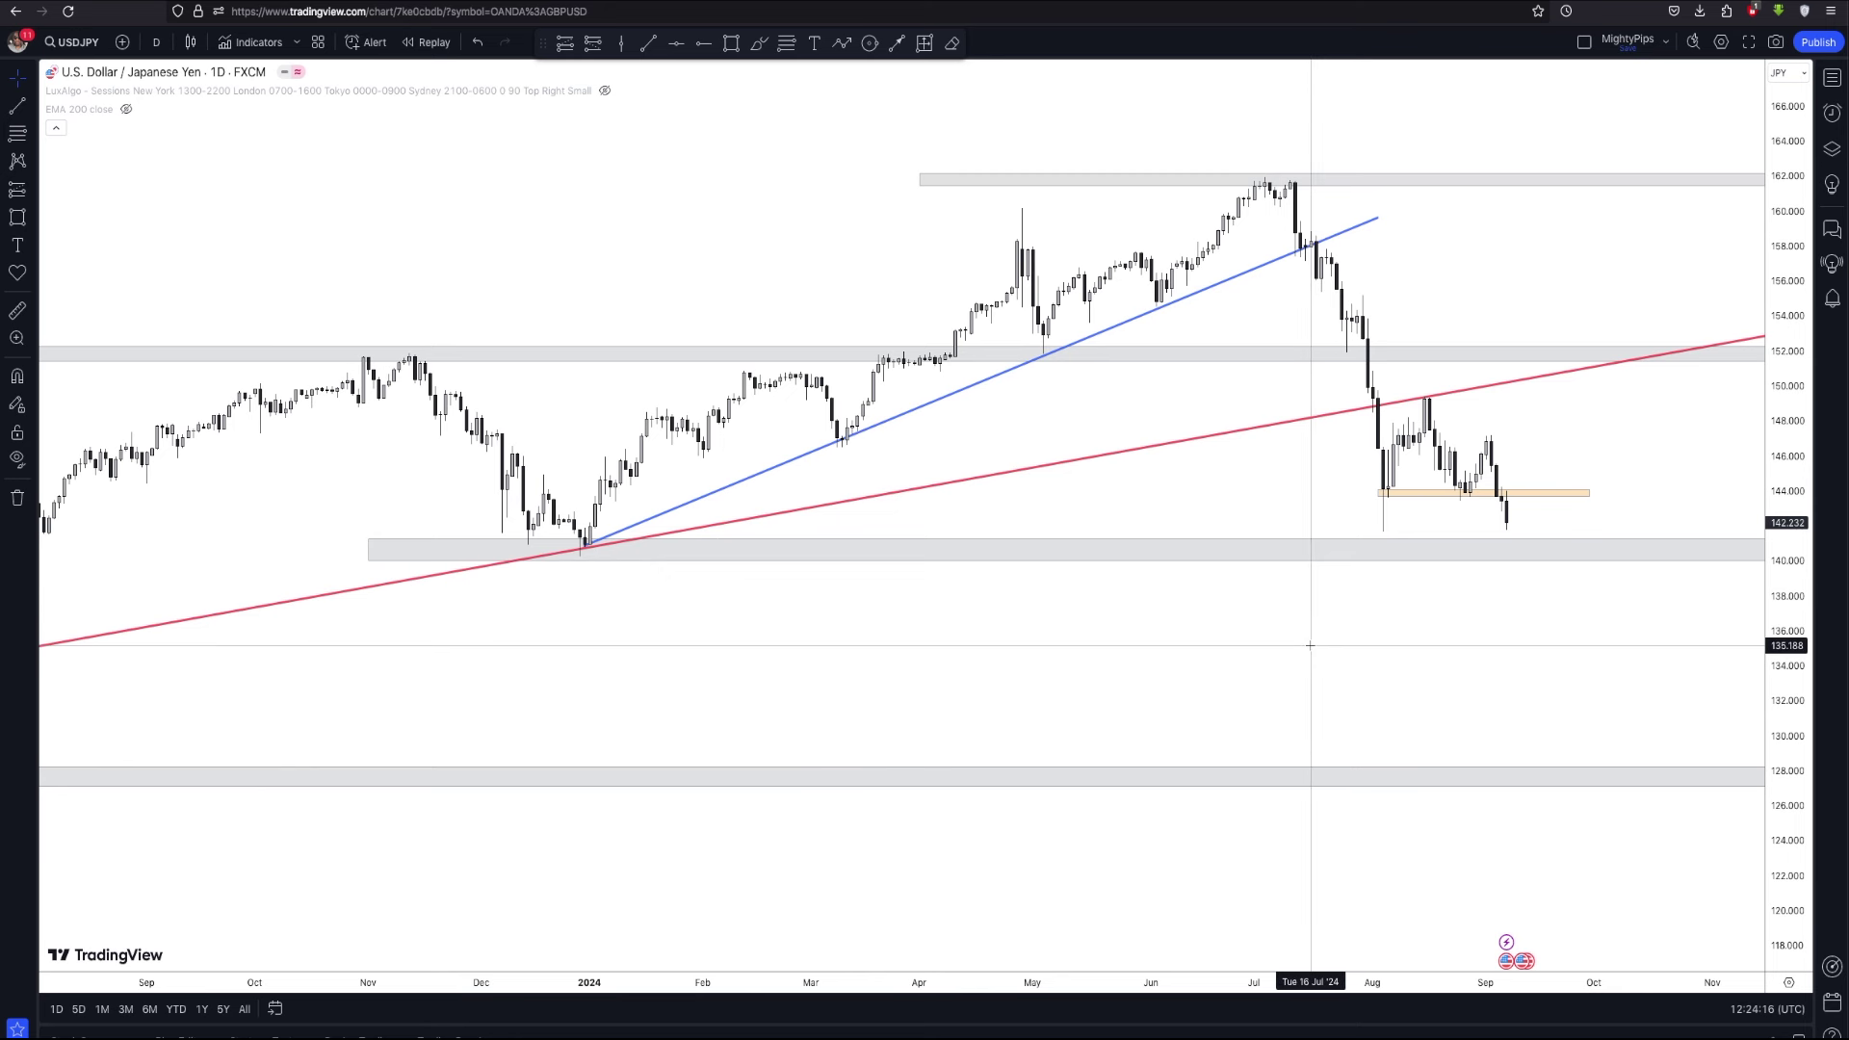
pyautogui.scroll(3, 1310, 645)
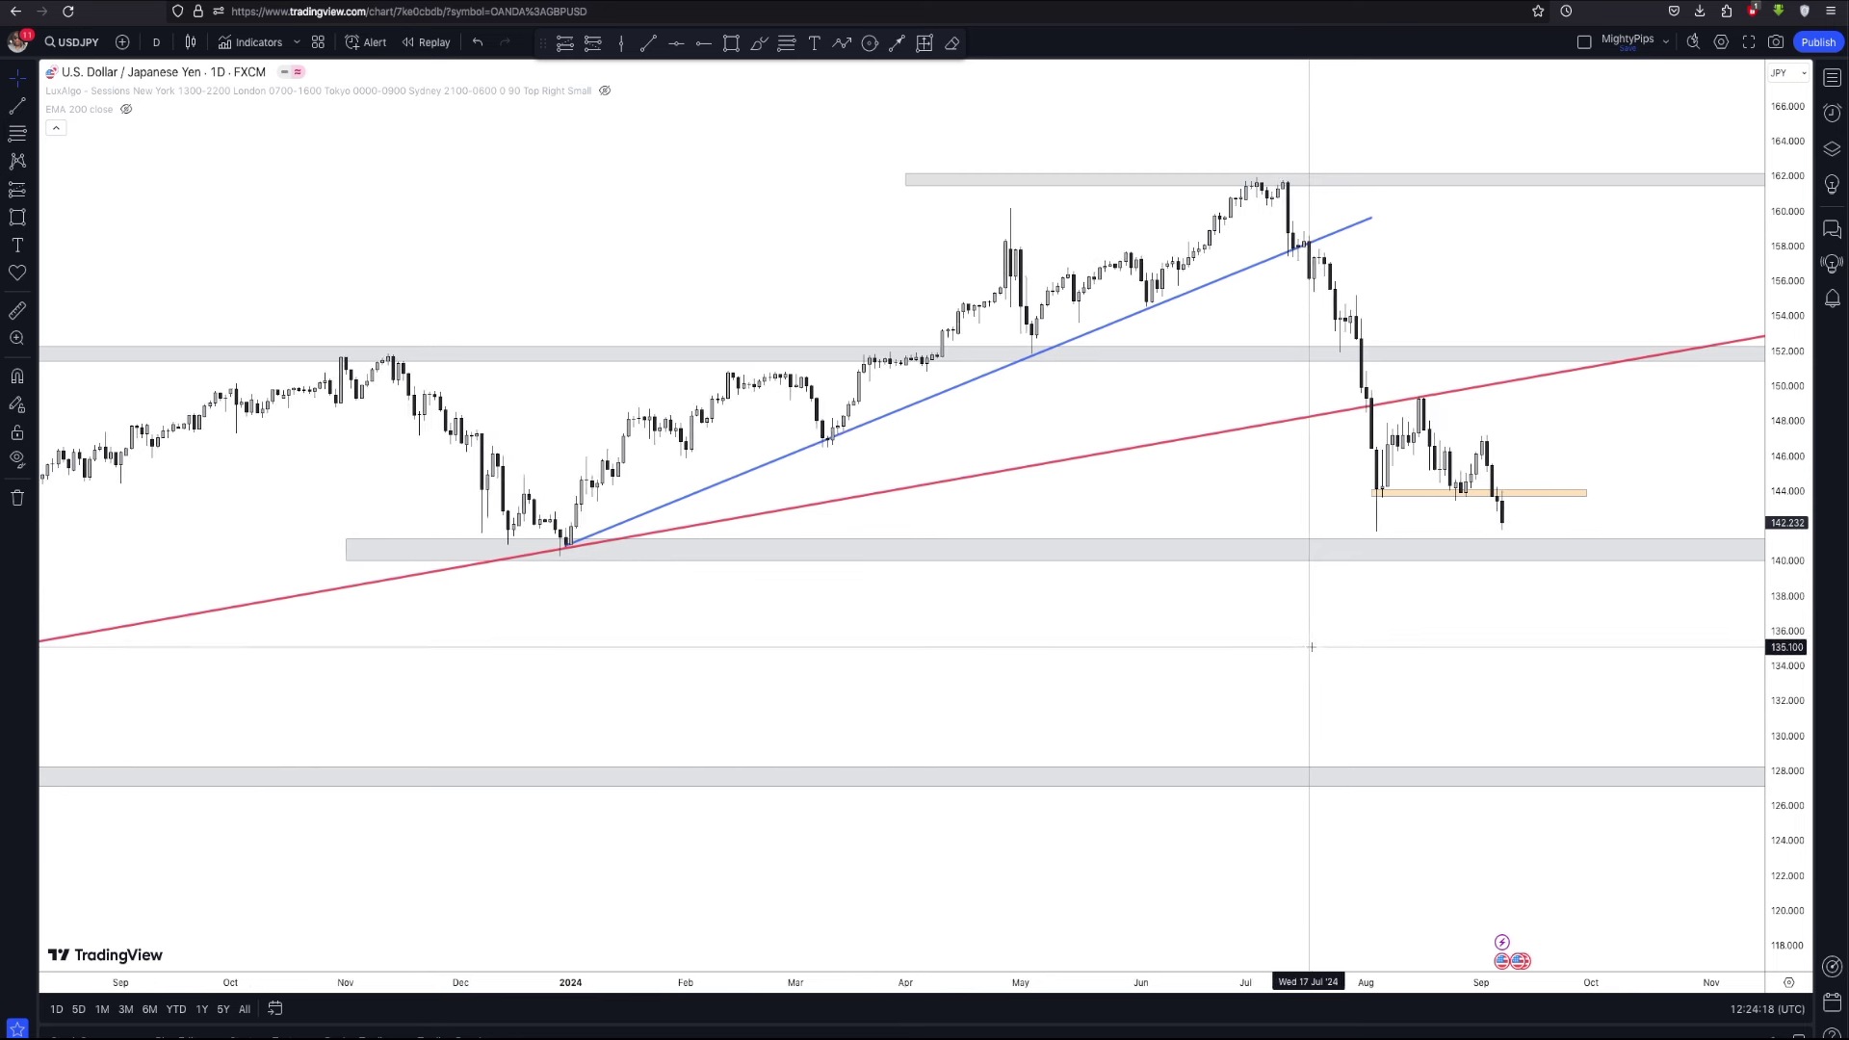
pyautogui.scroll(-3, 1309, 648)
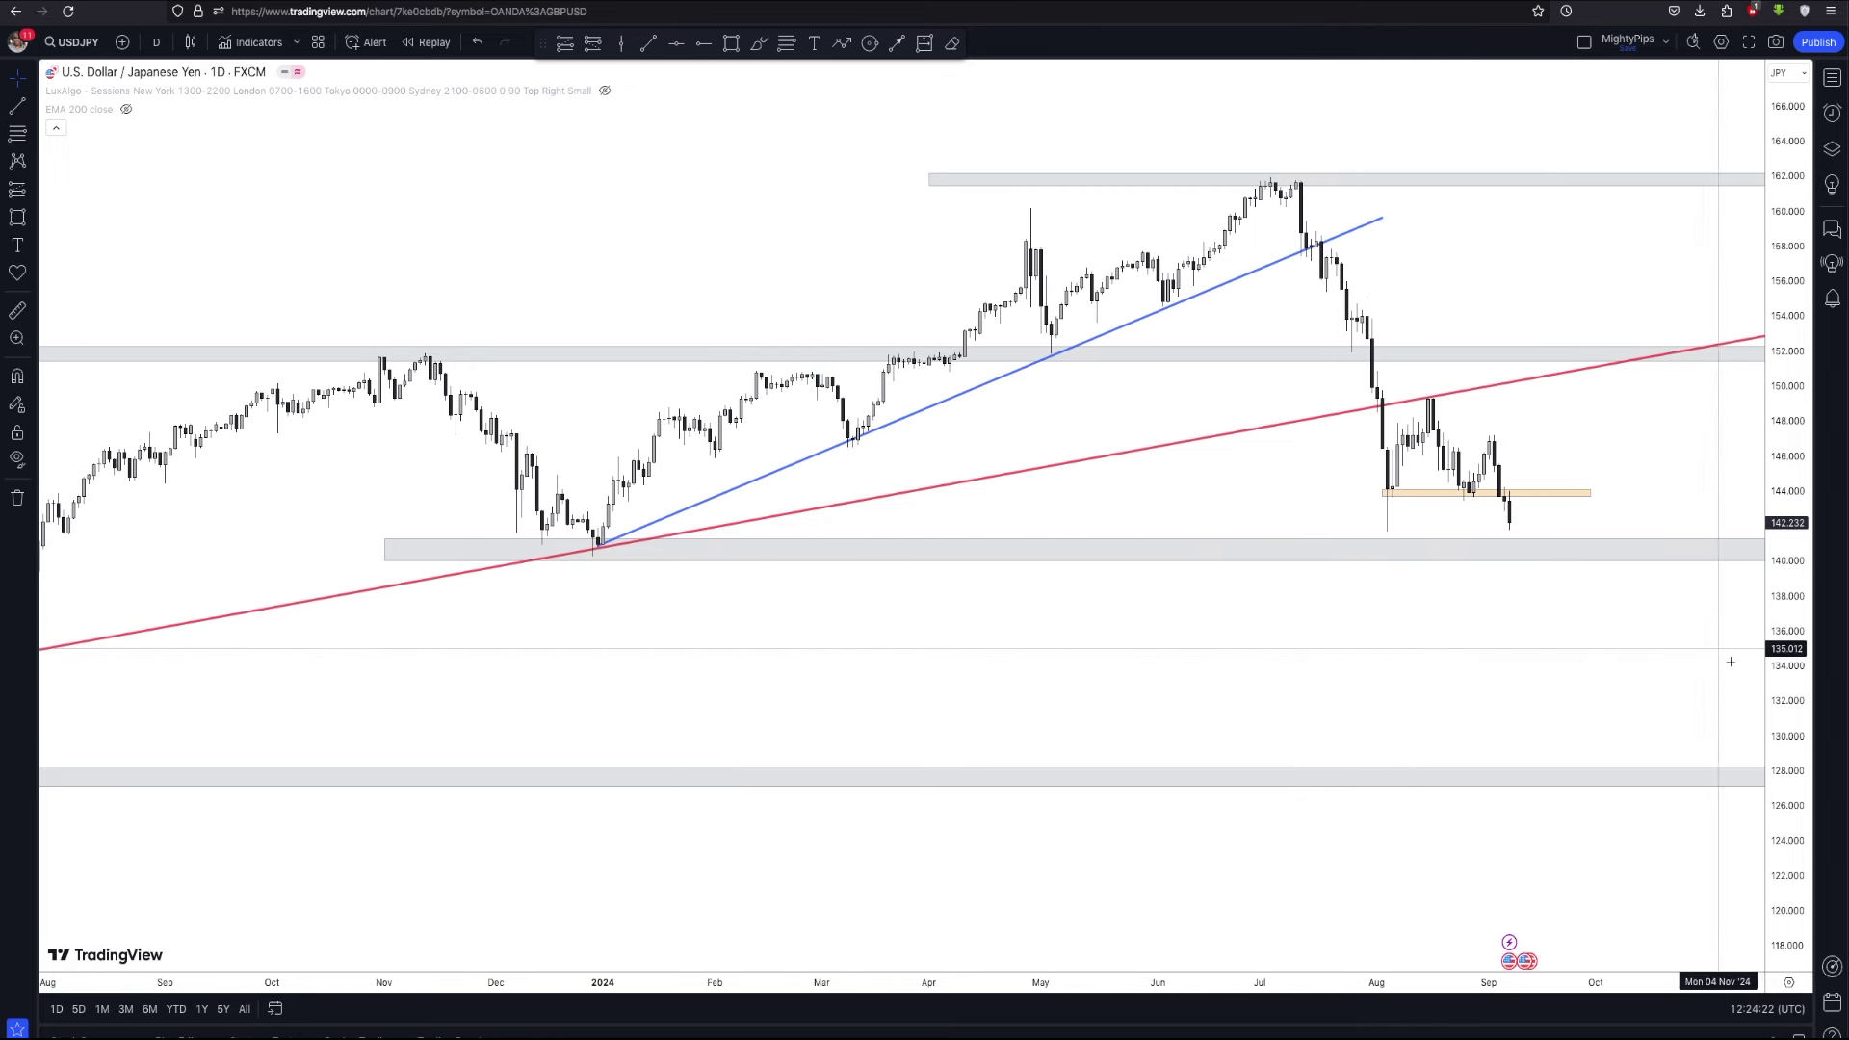
pyautogui.moveTo(1390, 493); pyautogui.dragTo(1258, 471)
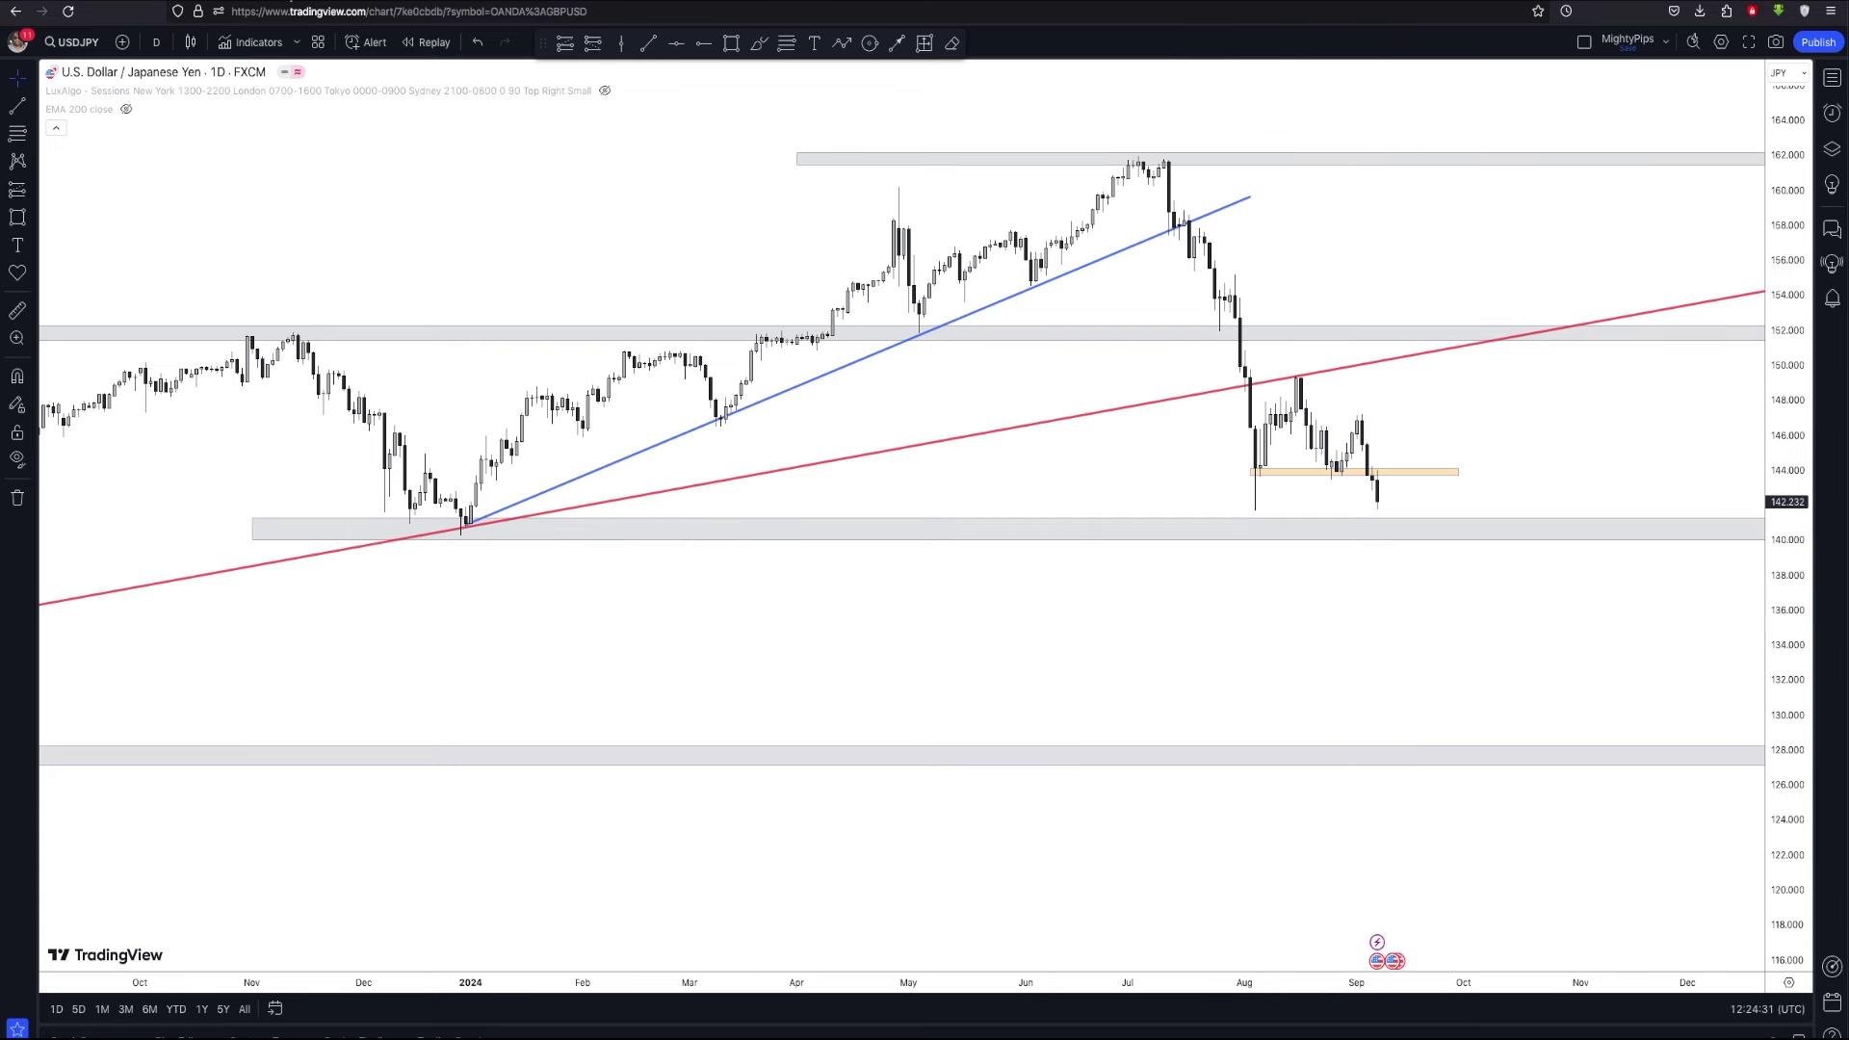
# Switch the chart to the 4-hour timeframe and shift the orange zone down so its upper edge sits at about 143.87
pyautogui.click(151, 43)
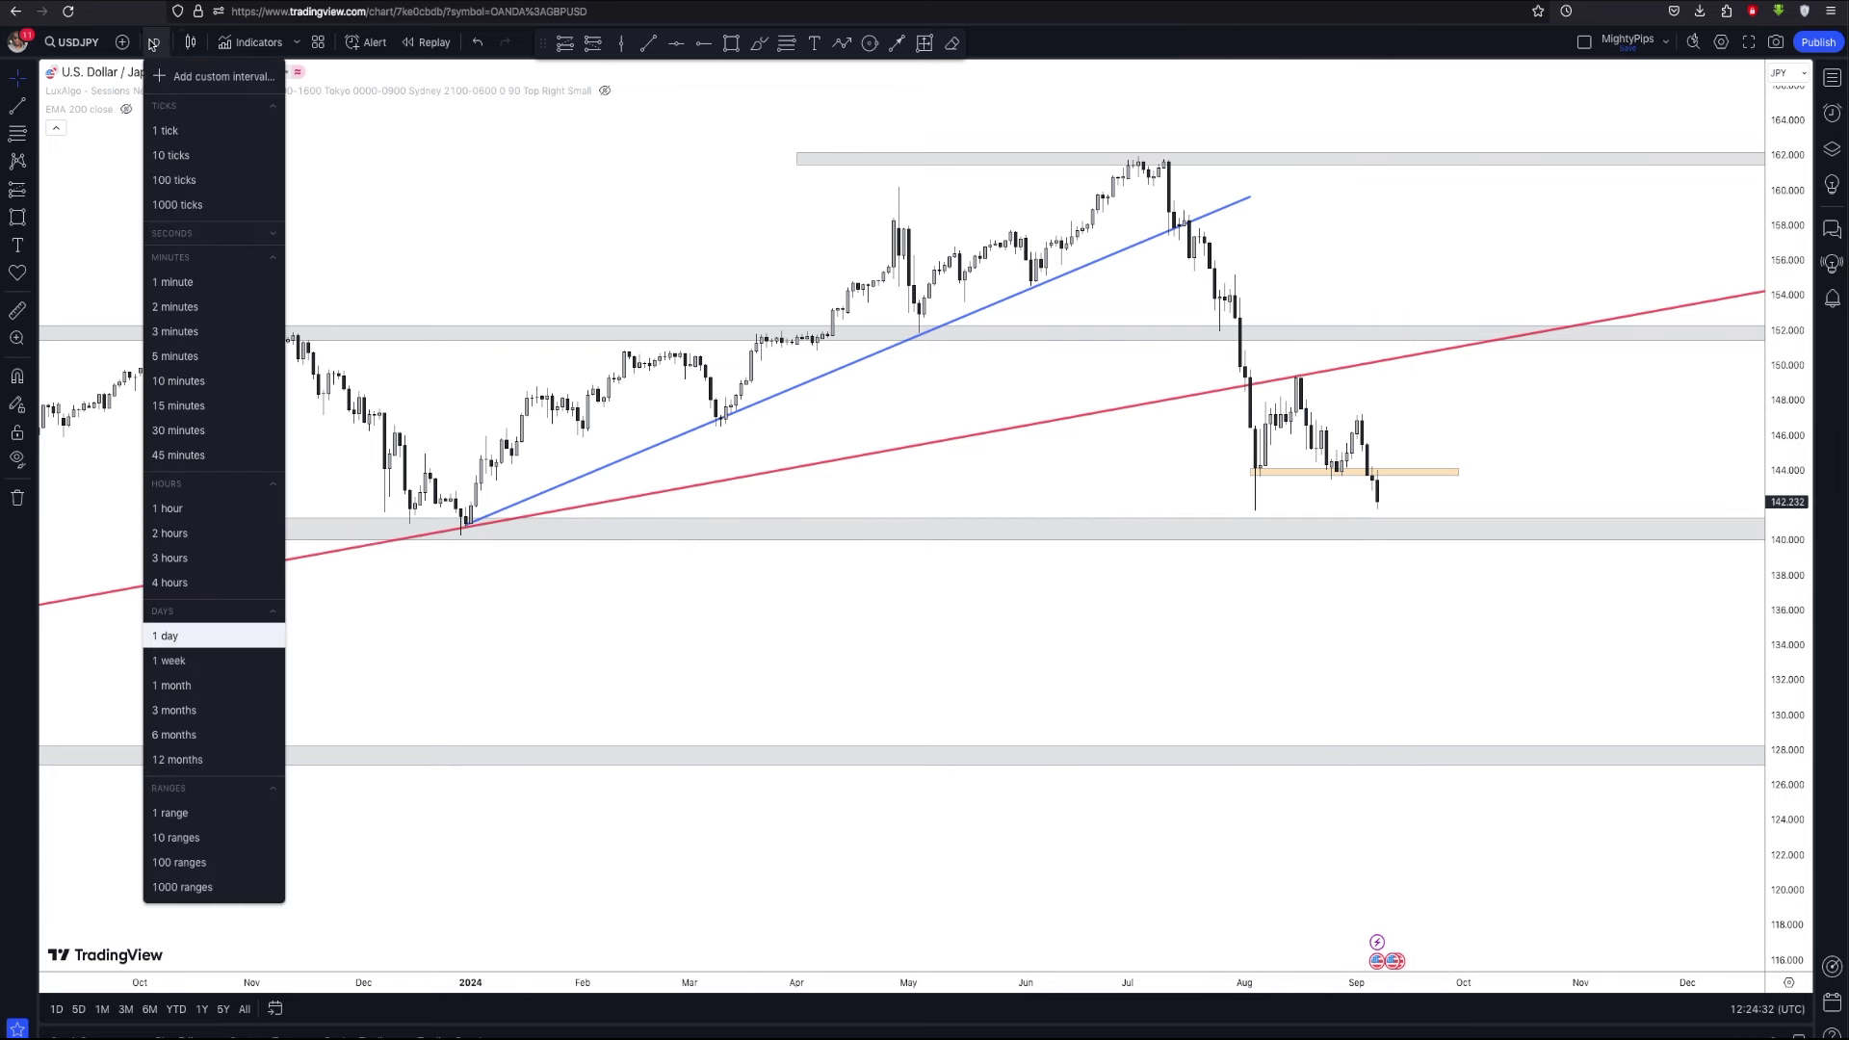
pyautogui.click(181, 585)
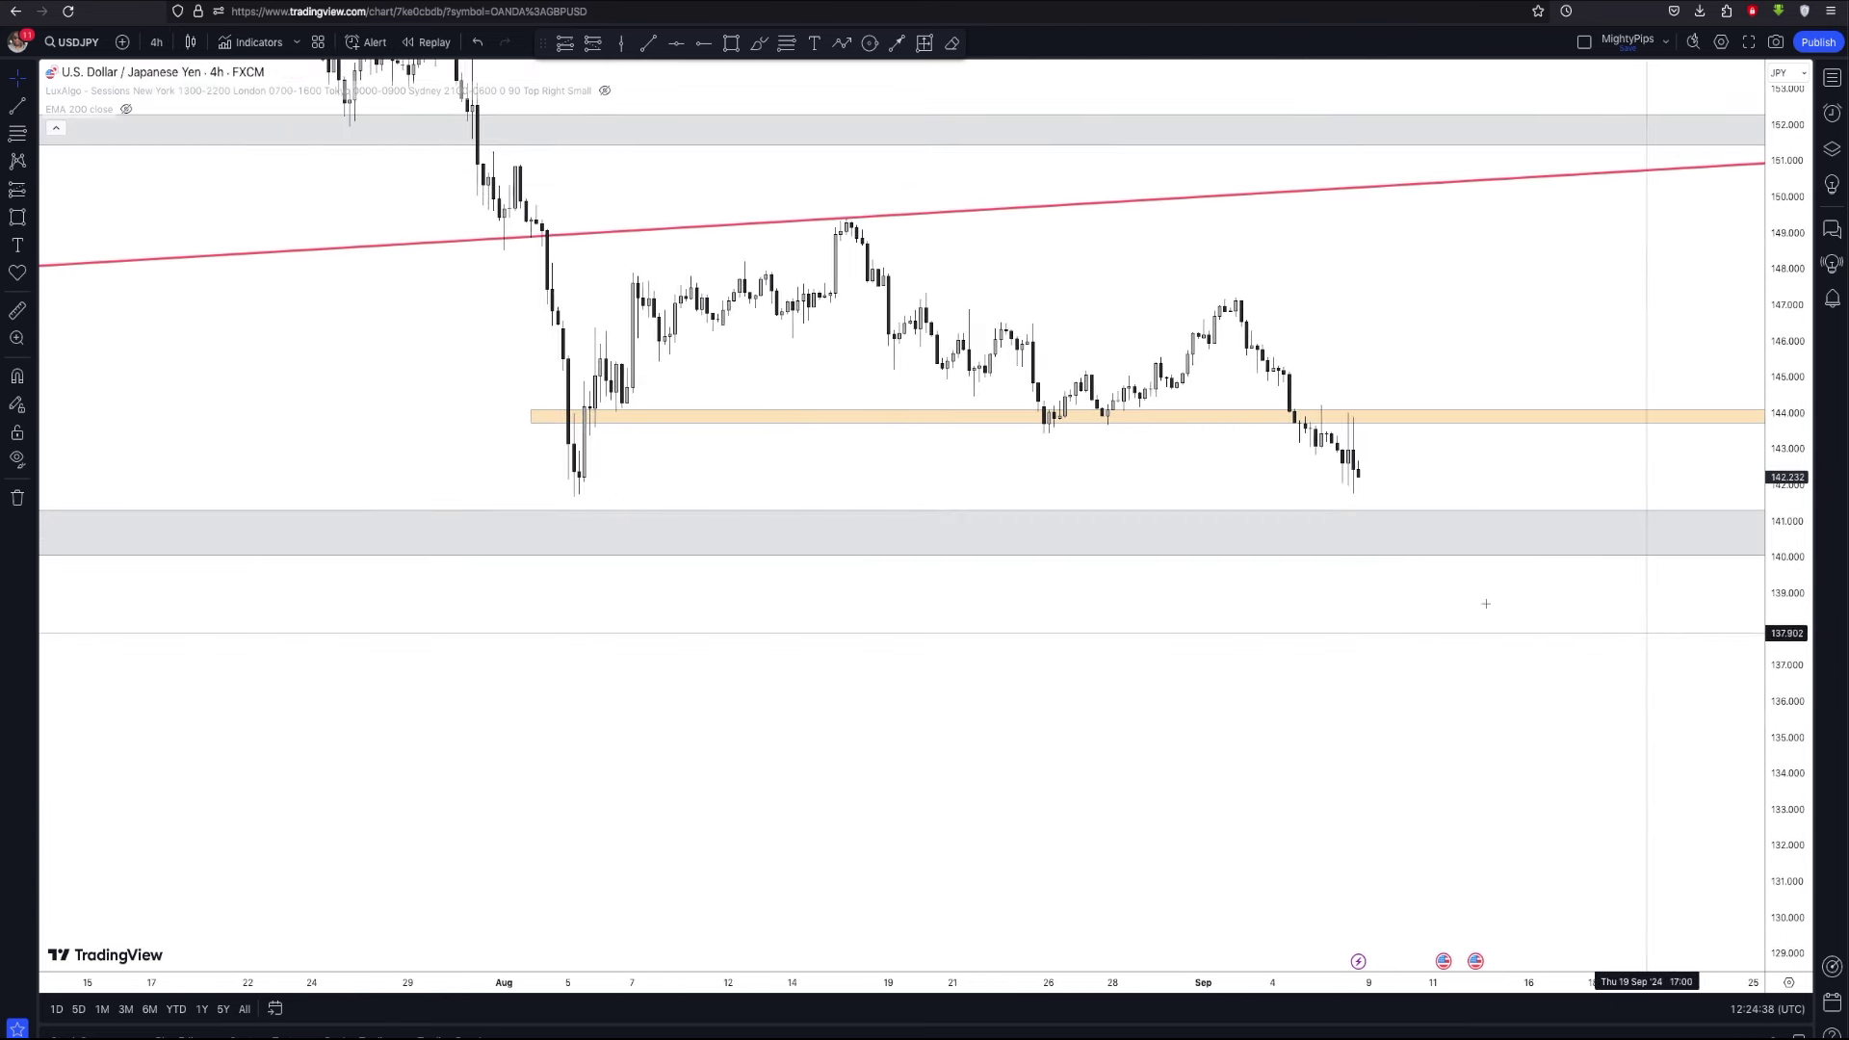
pyautogui.scroll(2, 1571, 629)
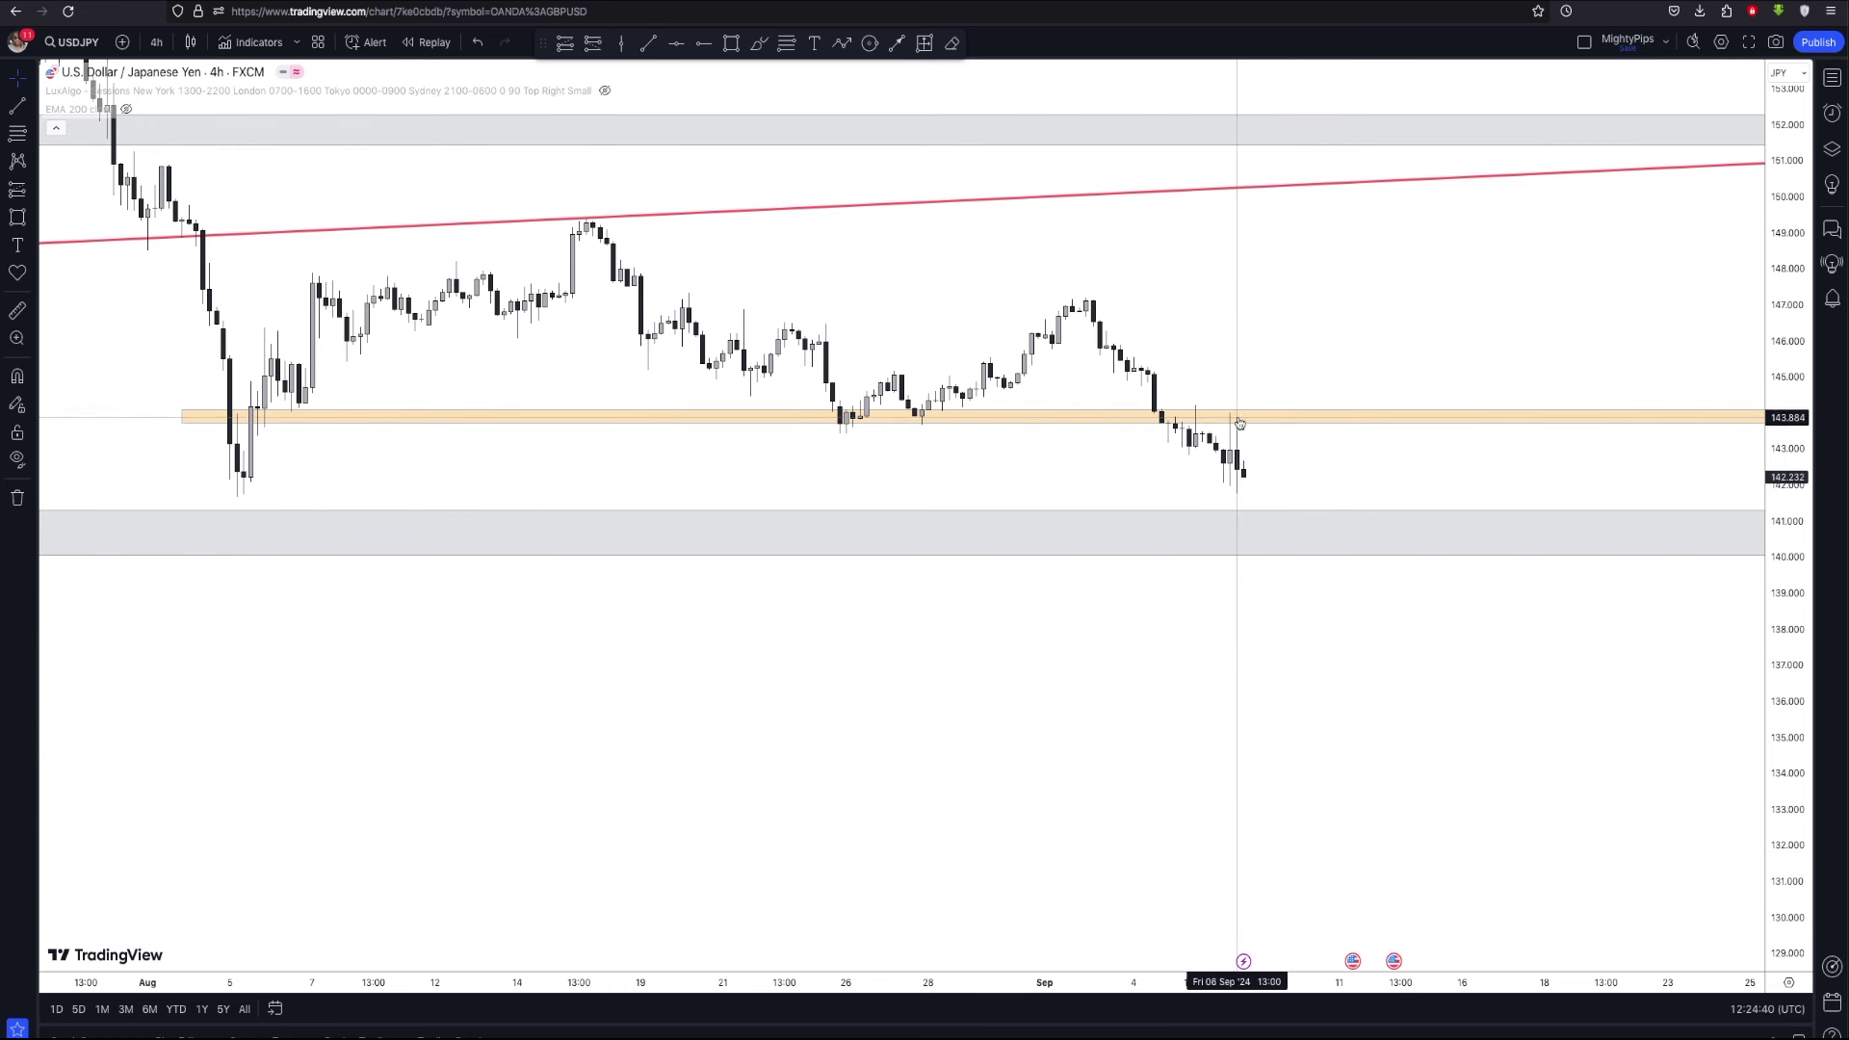
pyautogui.click(1085, 429)
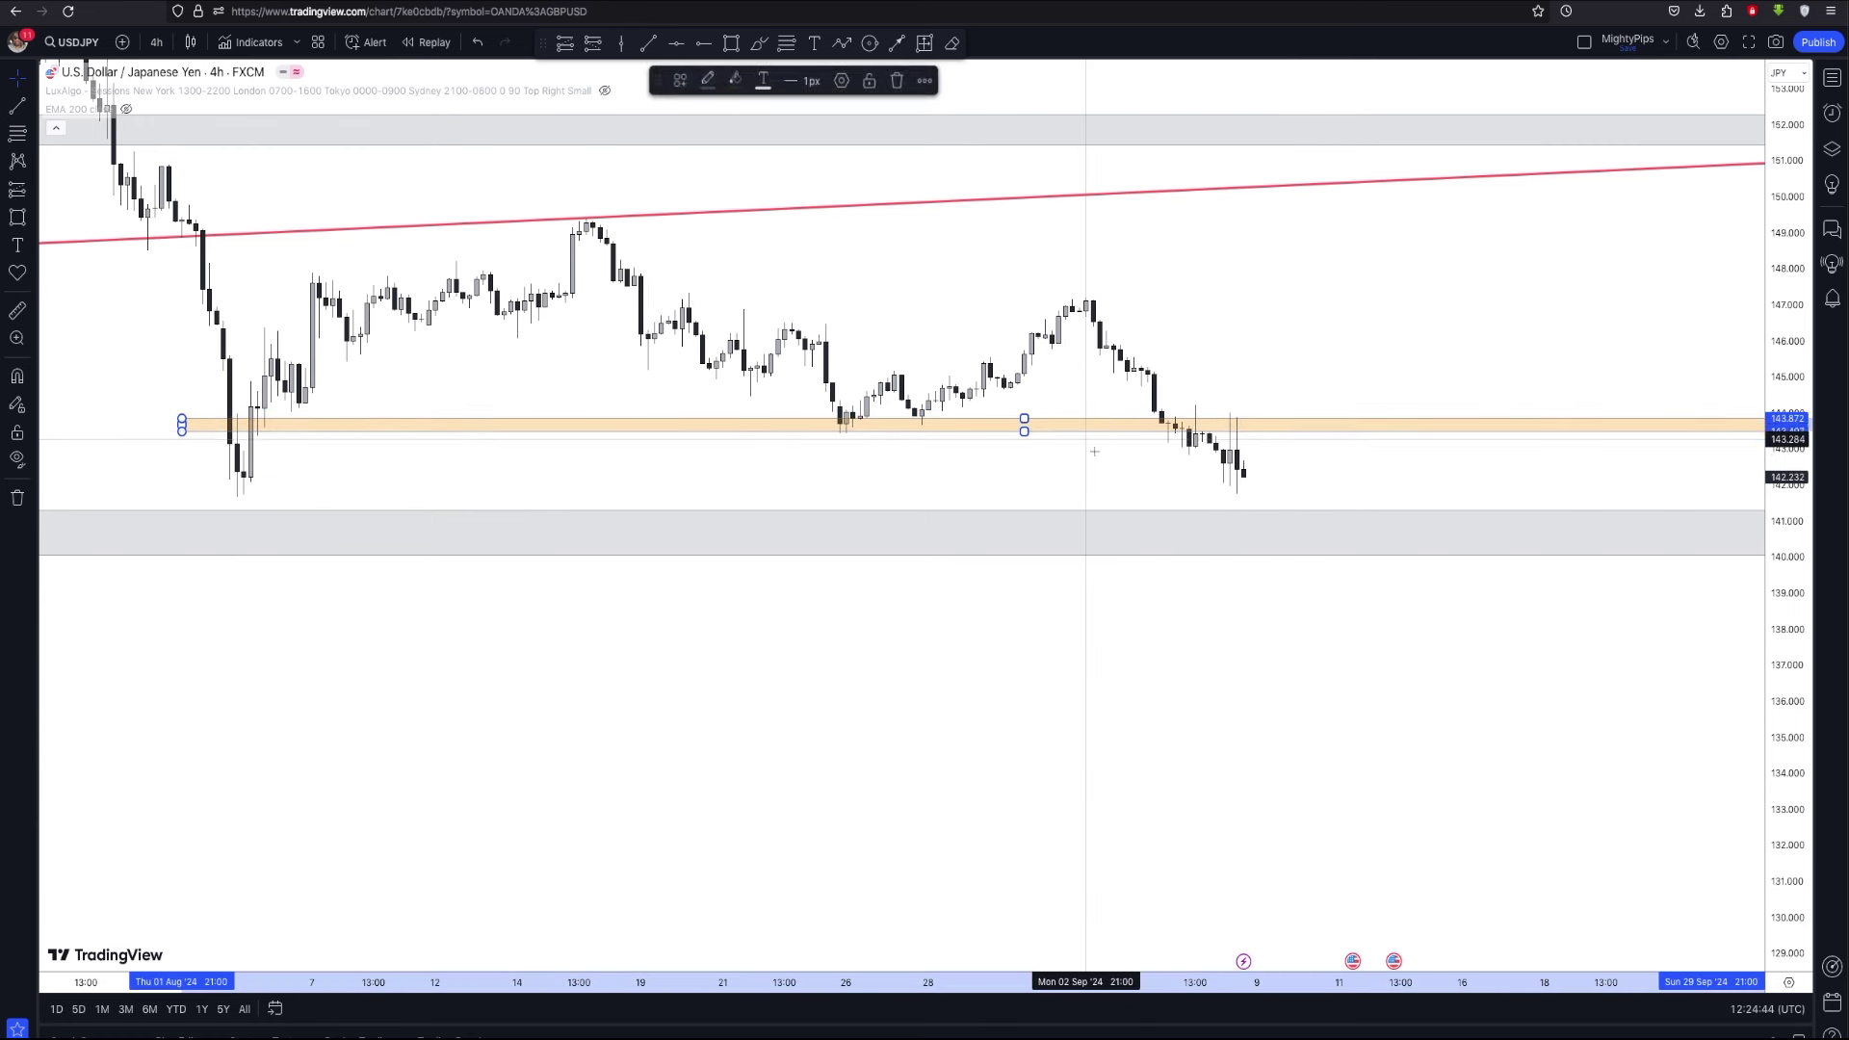
pyautogui.click(1094, 451)
# Examine the 4-hour candles from August to early September 2024 around the orange zone and the grey zones below it
pyautogui.scroll(-3, 1208, 439)
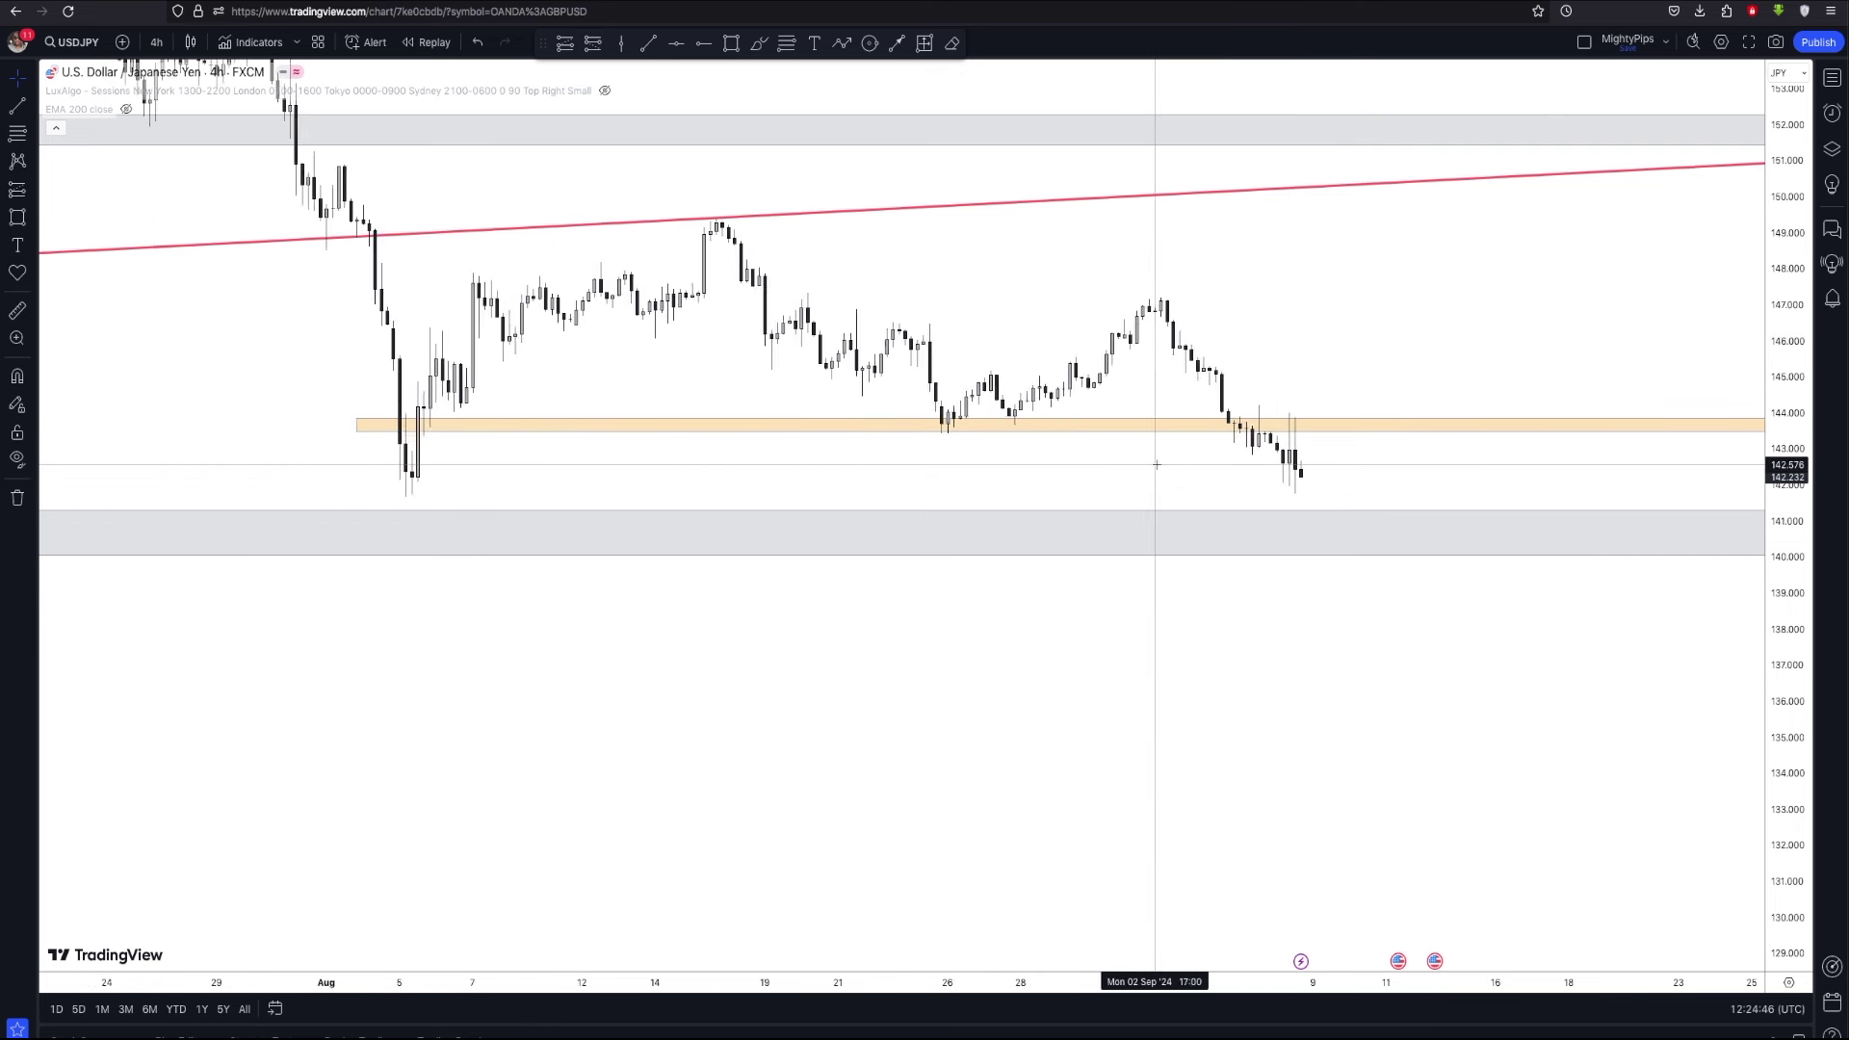
pyautogui.hscroll(-3, 1154, 443)
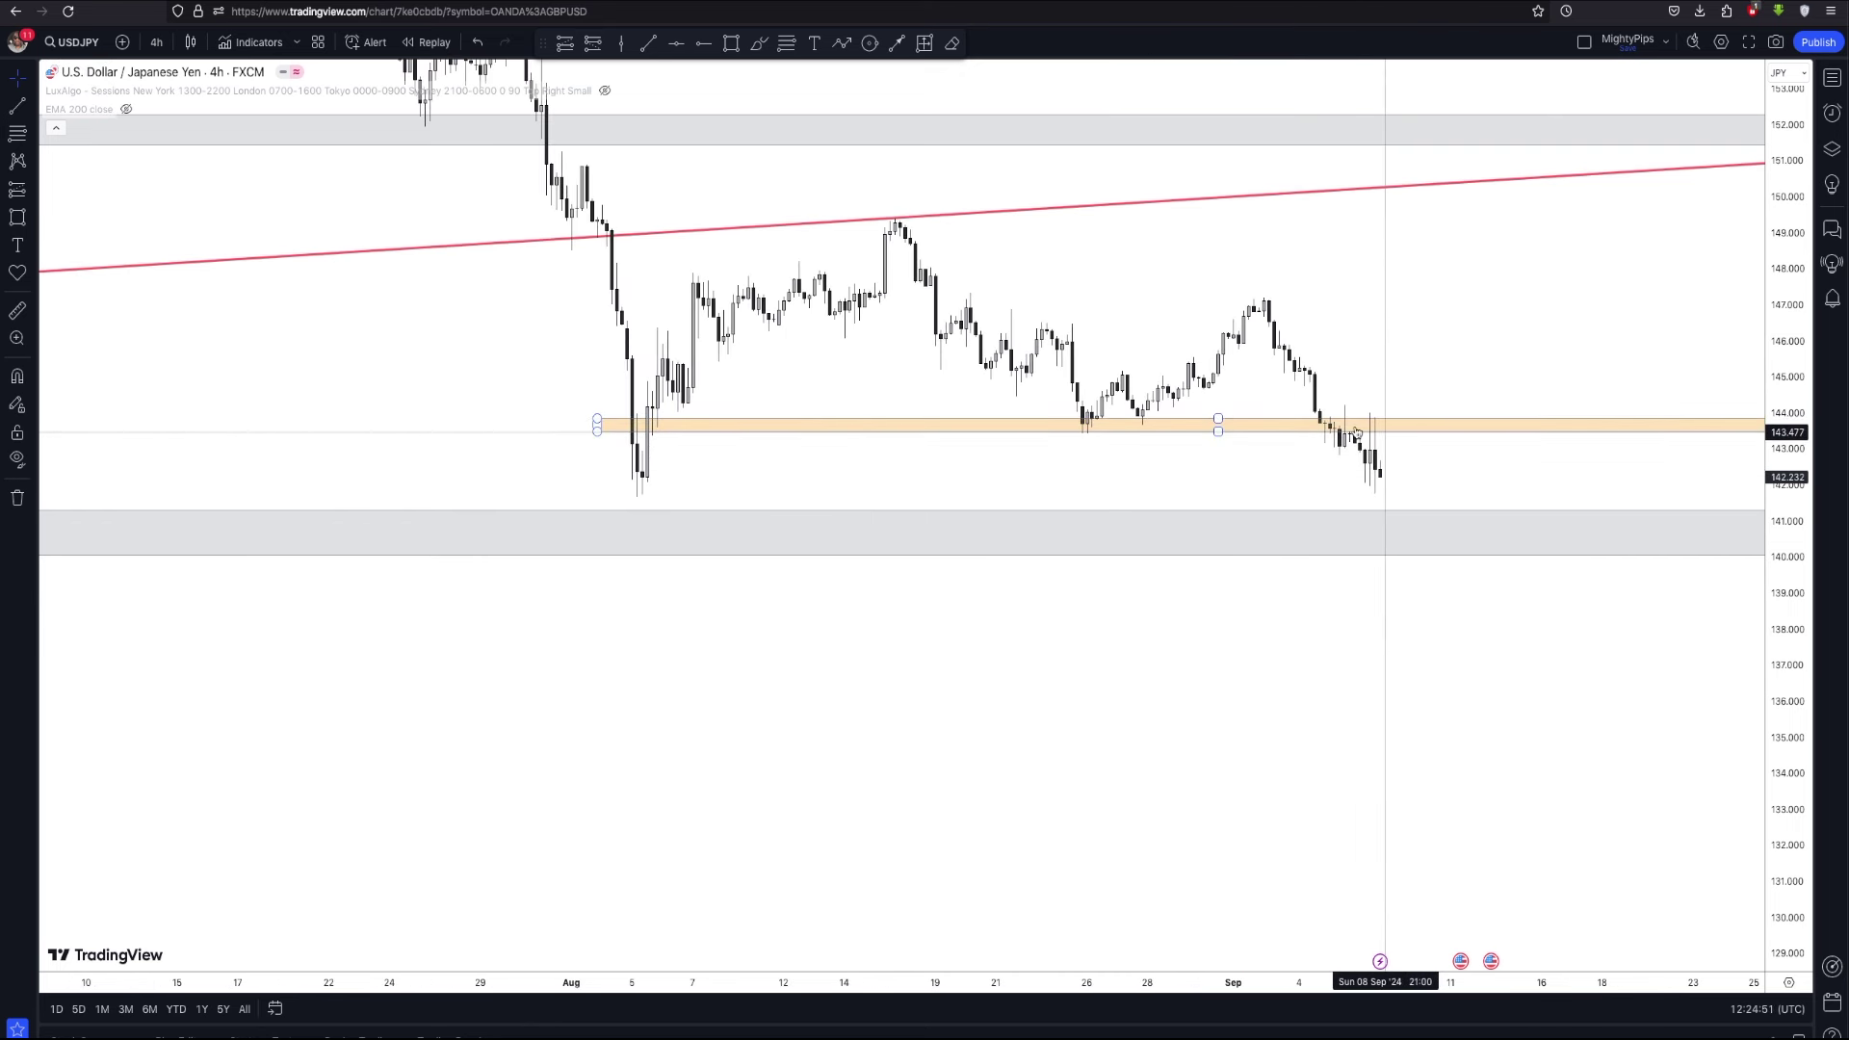
pyautogui.scroll(3, 1376, 471)
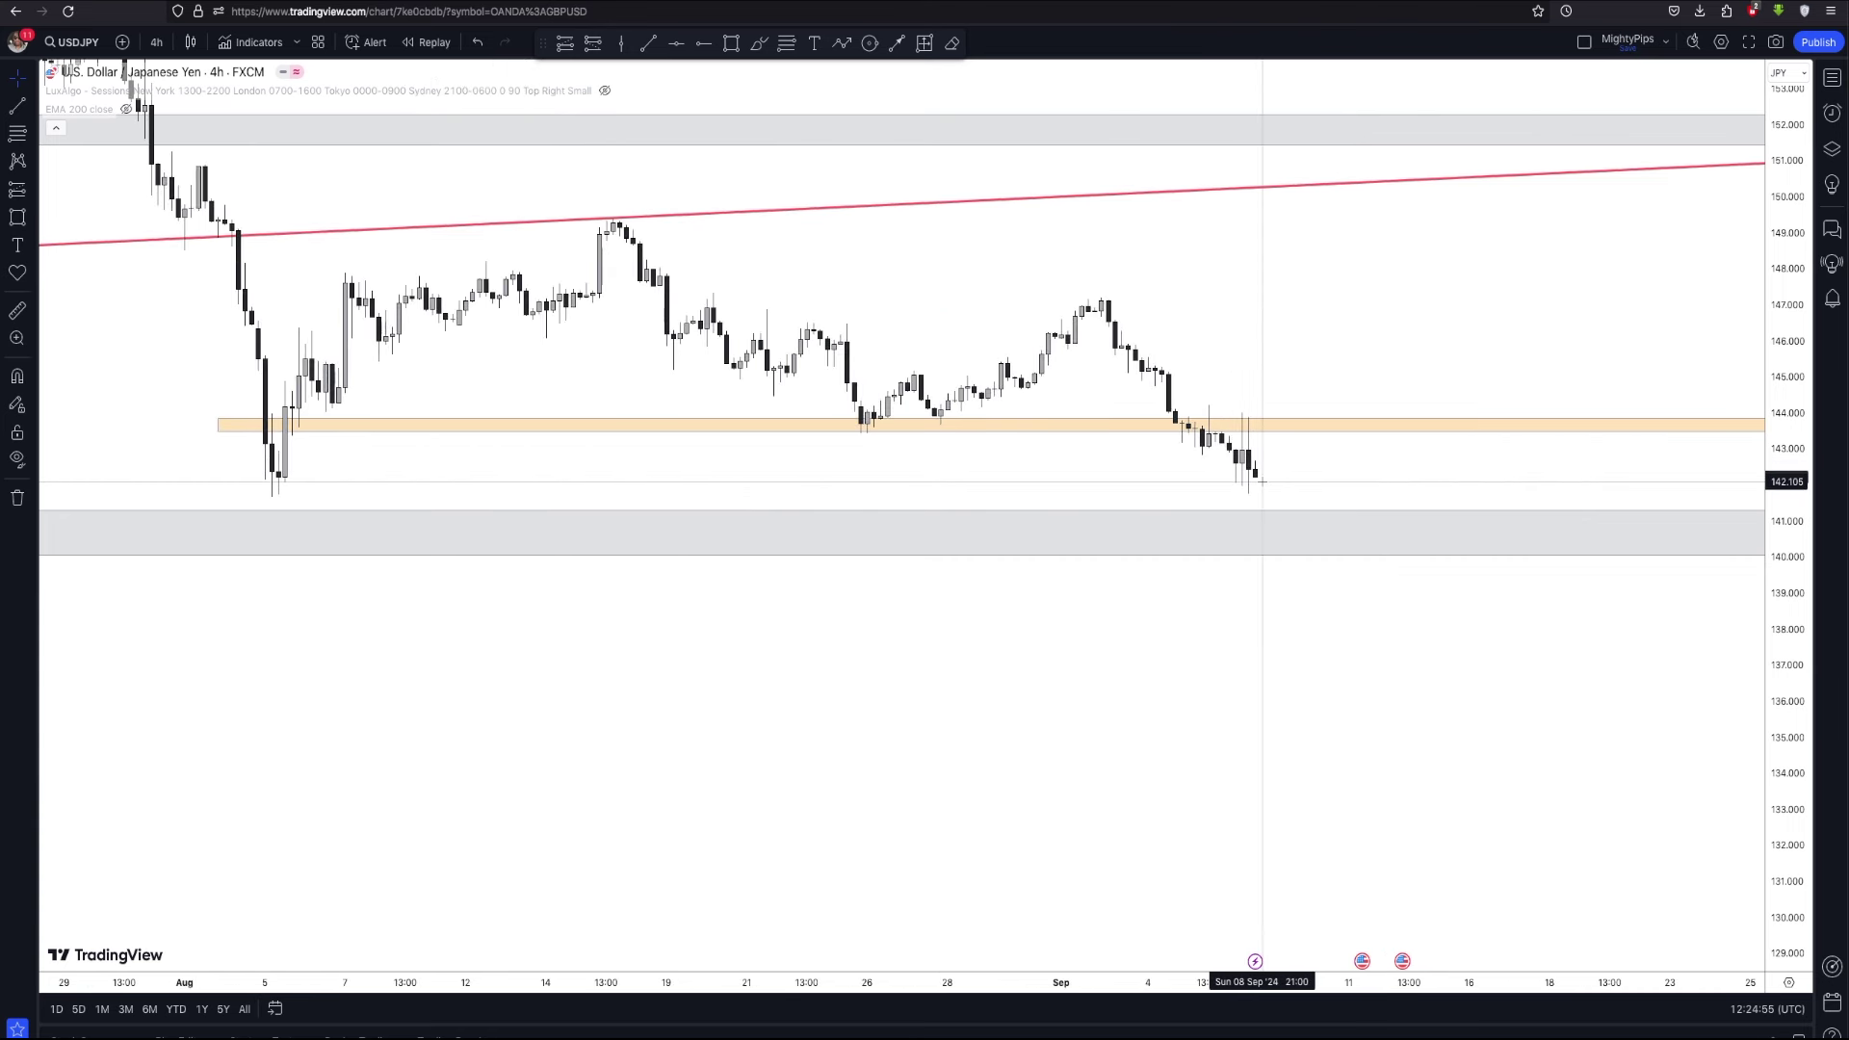
pyautogui.moveTo(1788, 671); pyautogui.dragTo(1784, 617)
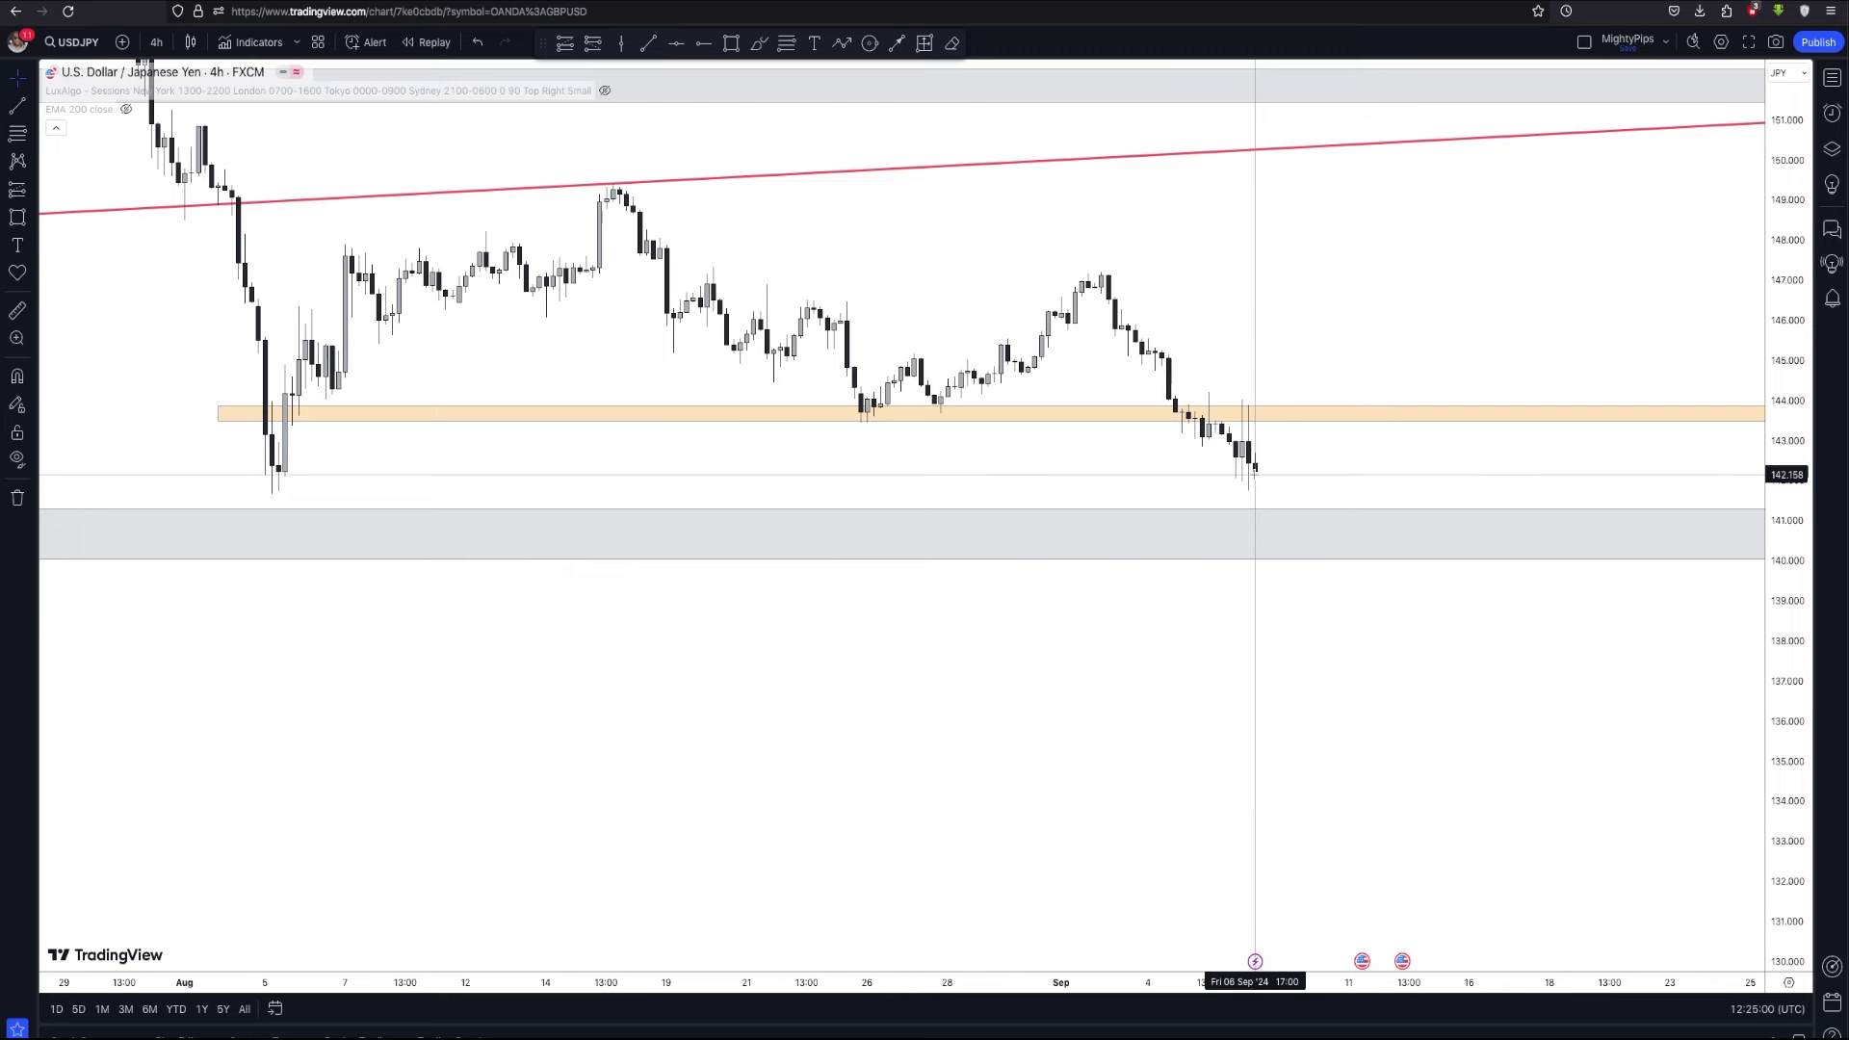
pyautogui.scroll(-3, 1254, 469)
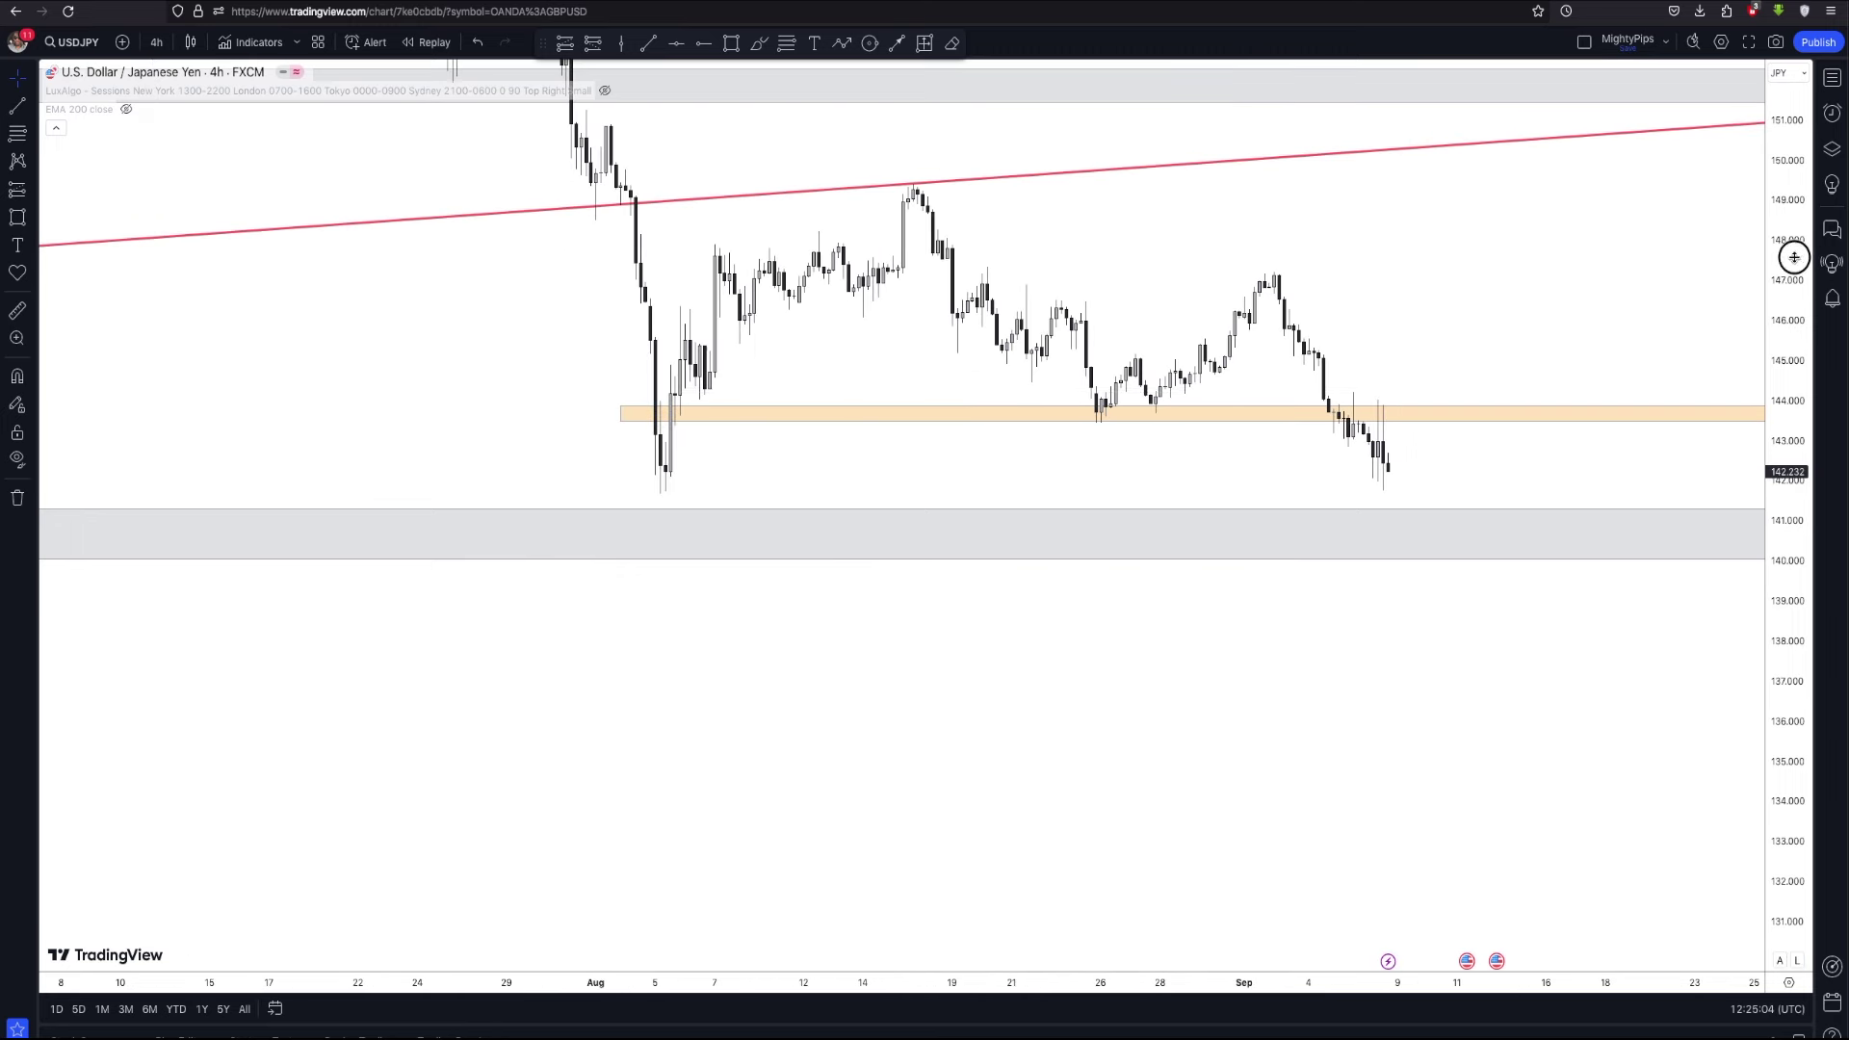
pyautogui.moveTo(1794, 257); pyautogui.dragTo(1795, 441)
pyautogui.scroll(-2, 1567, 443)
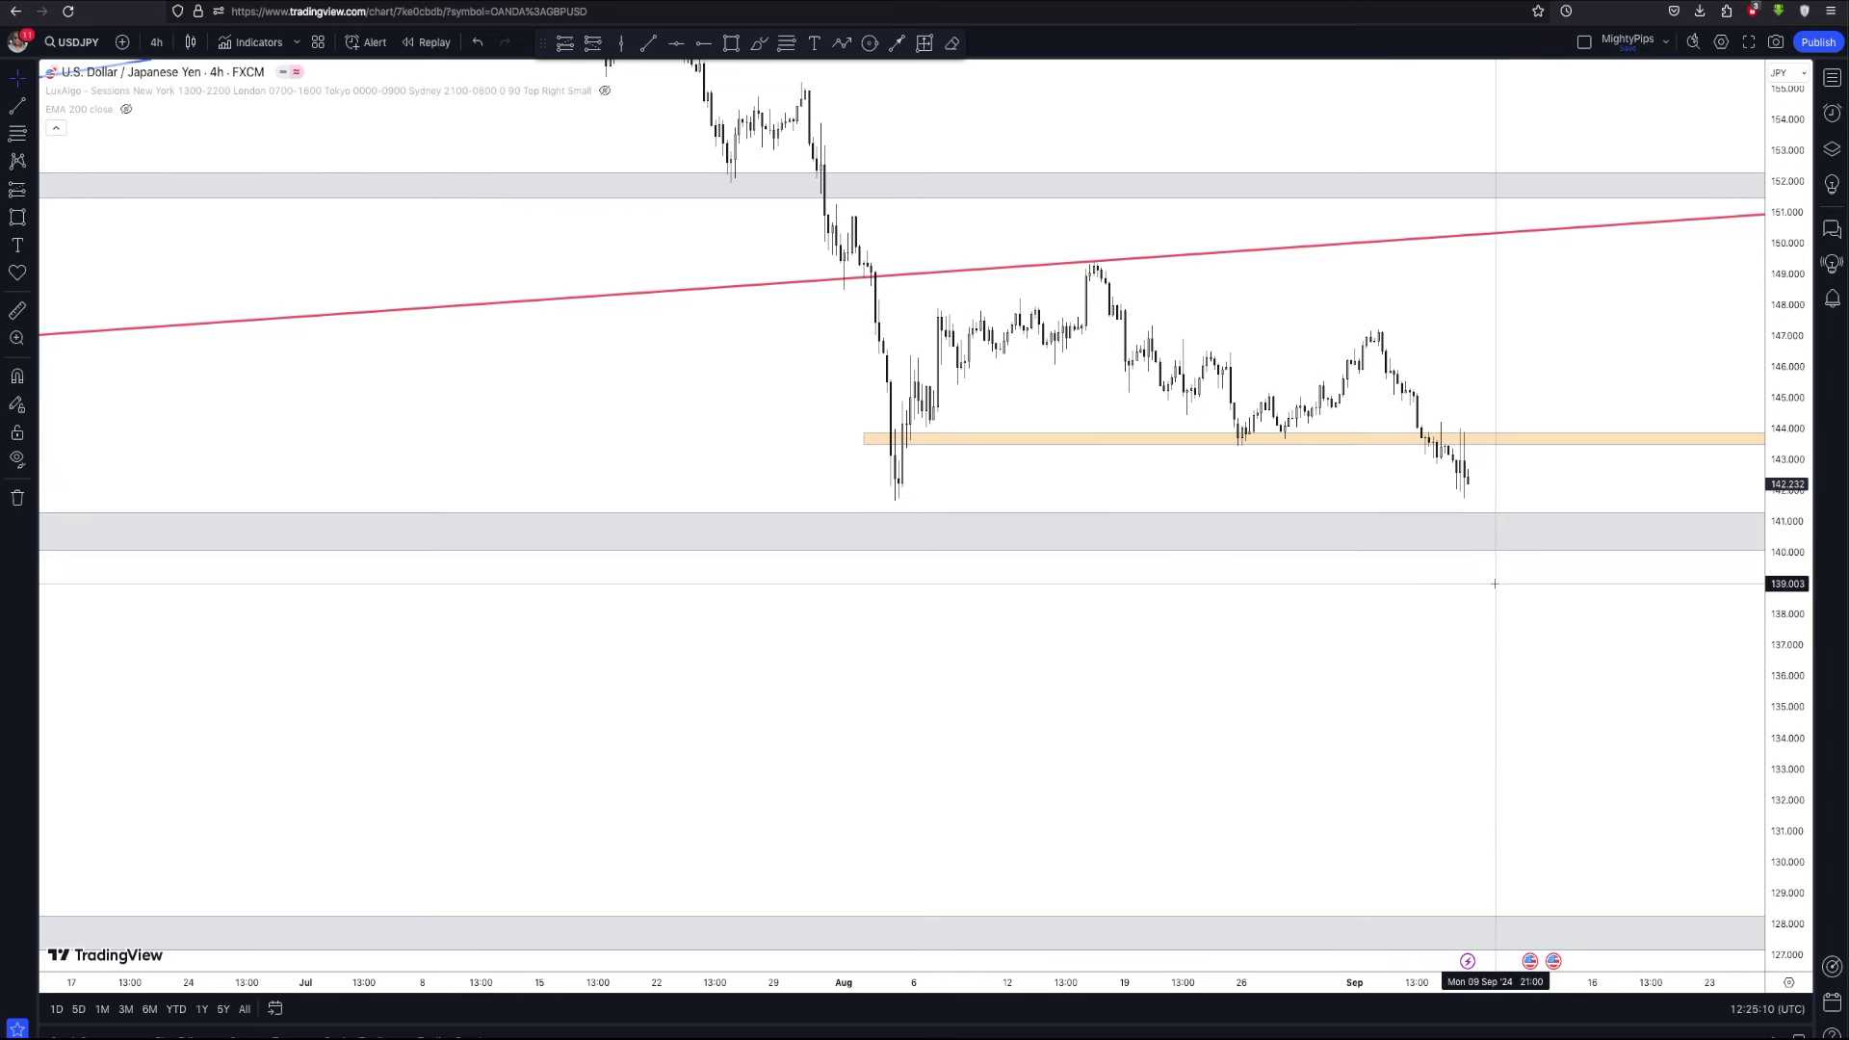
pyautogui.scroll(-1, 1526, 563)
pyautogui.scroll(-3, 1688, 336)
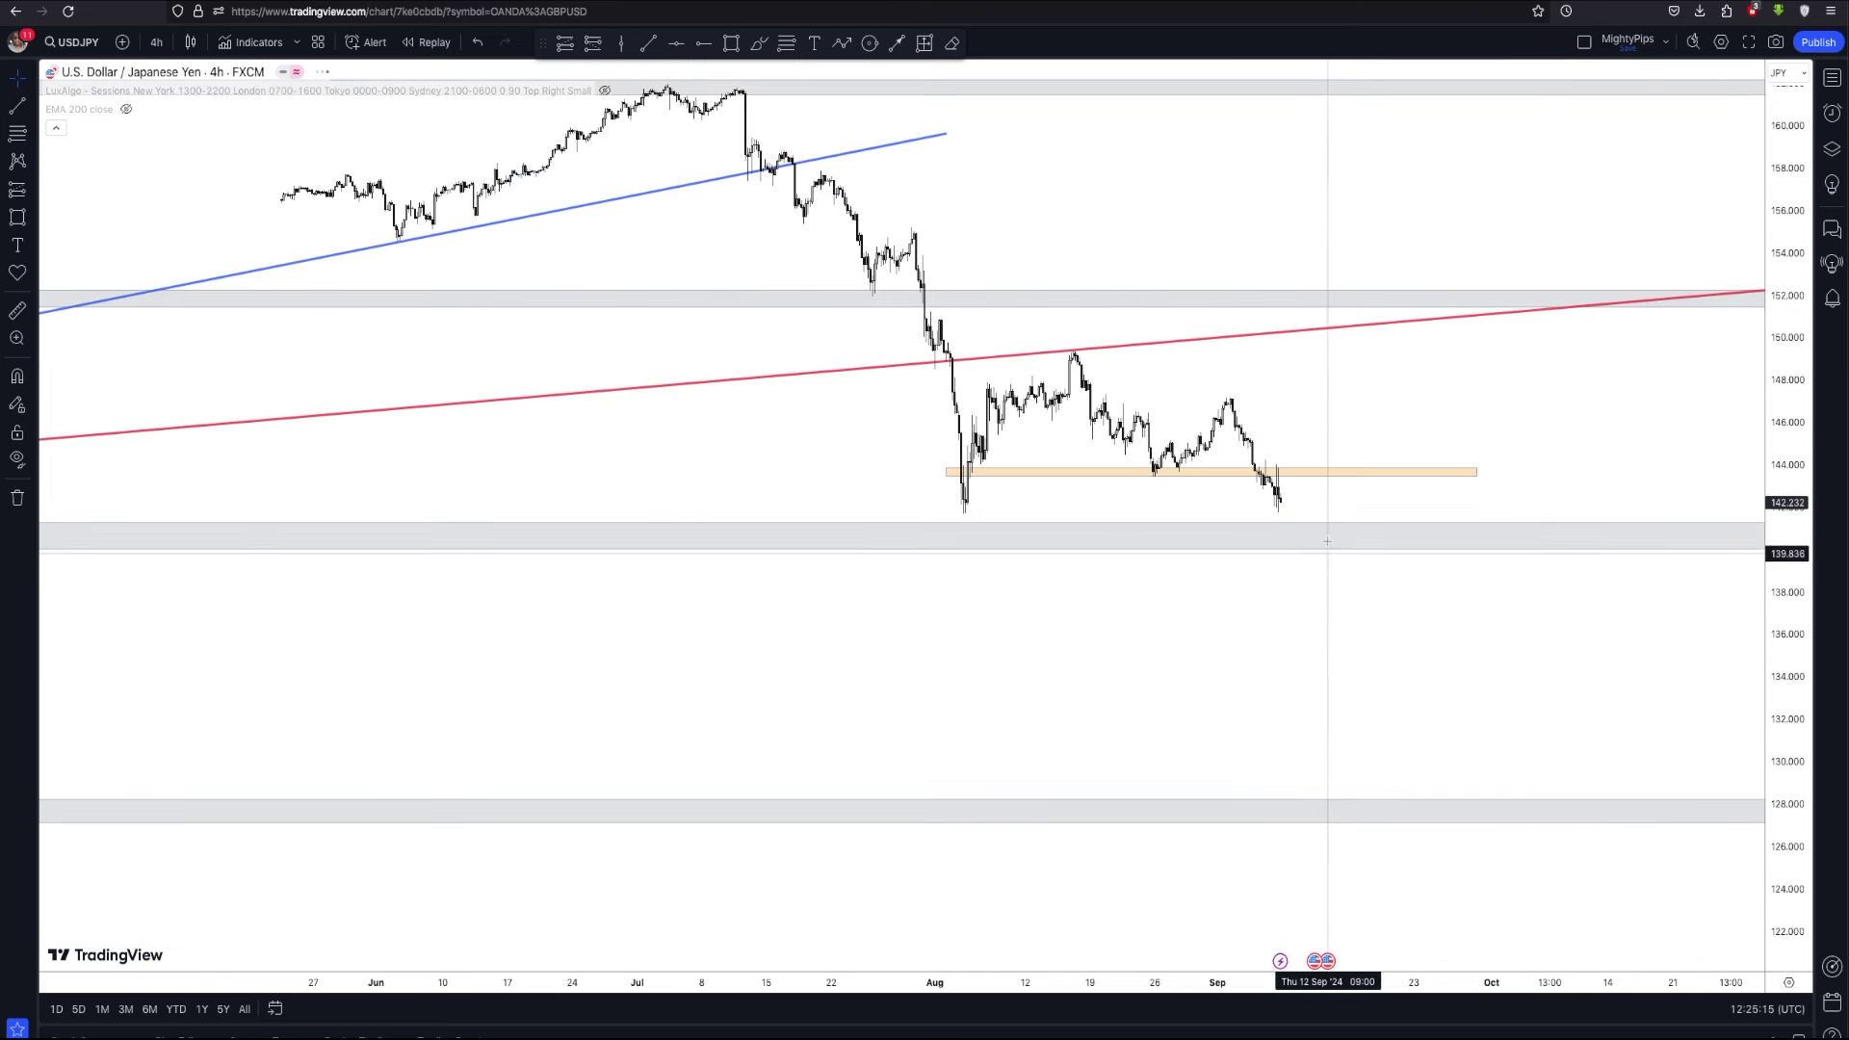
pyautogui.click(1039, 619)
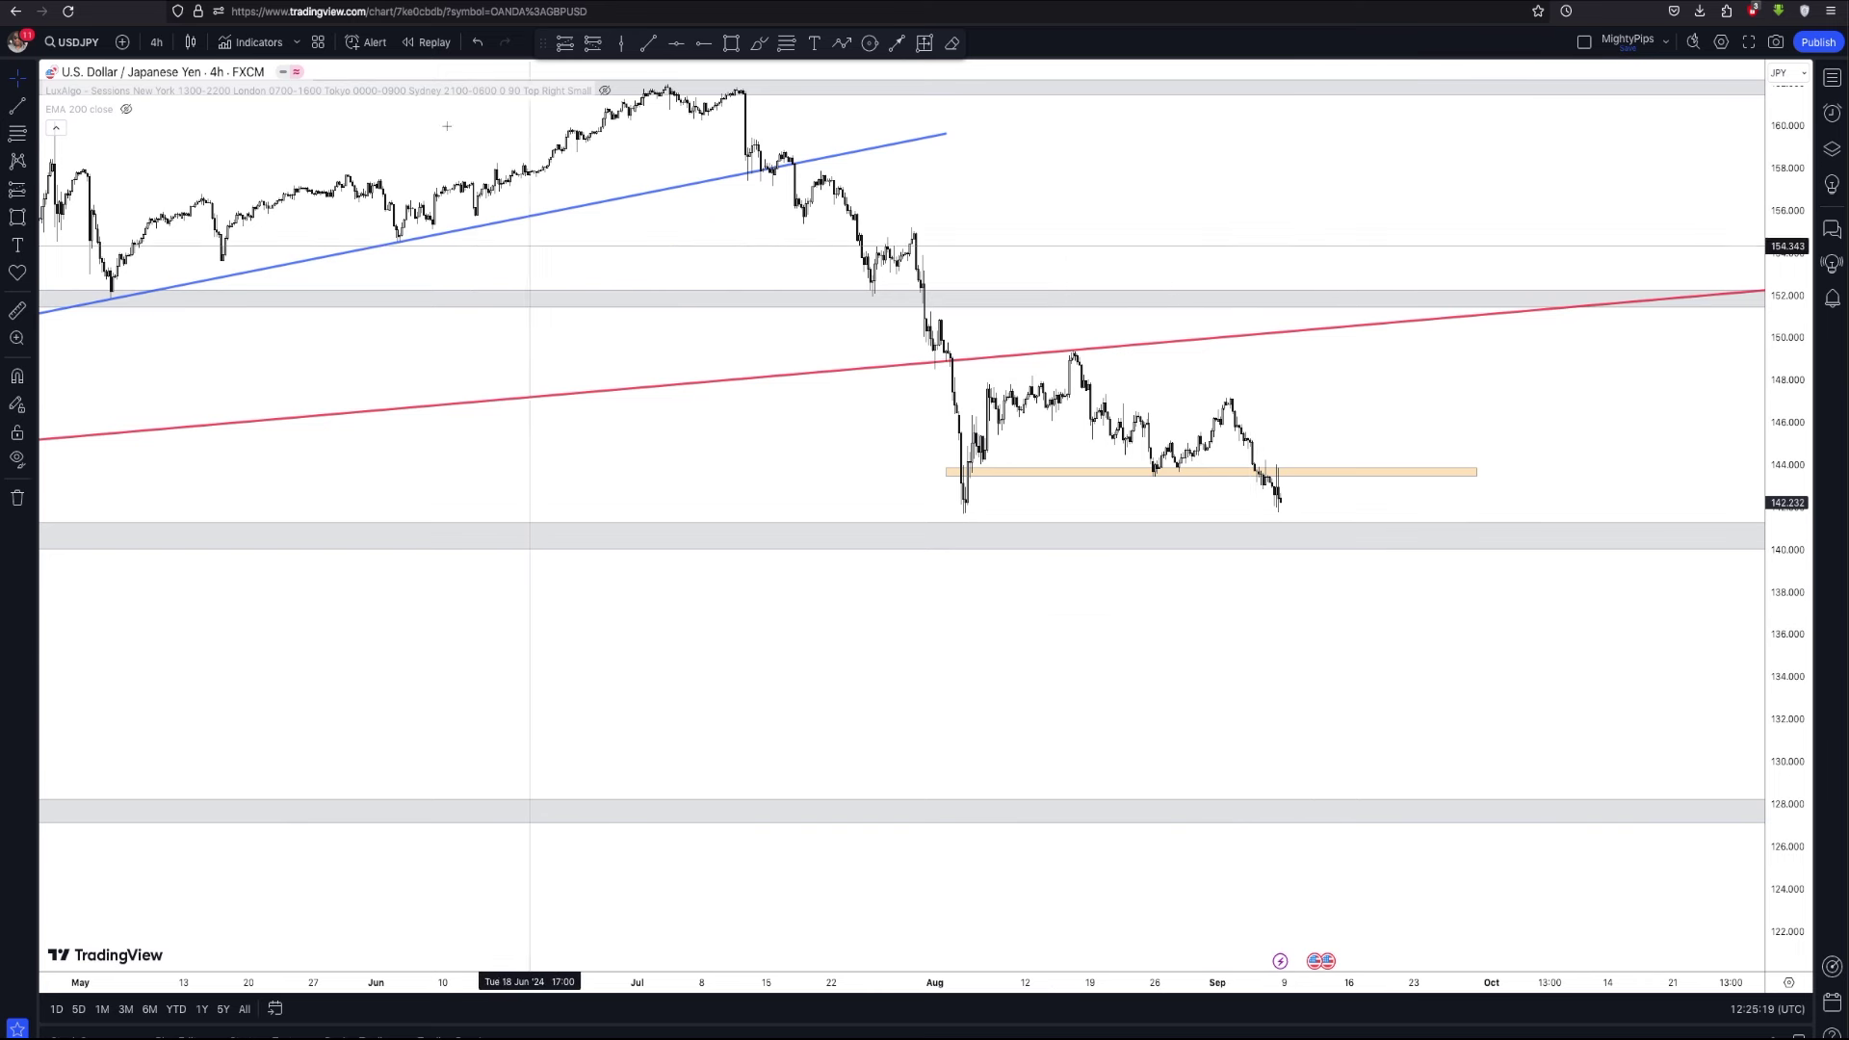
# Draw a rising trend line from the 5 August 2024 low at about 141.7 to about 145.2 at 13 September 2024
pyautogui.click(1021, 472)
pyautogui.click(1012, 246)
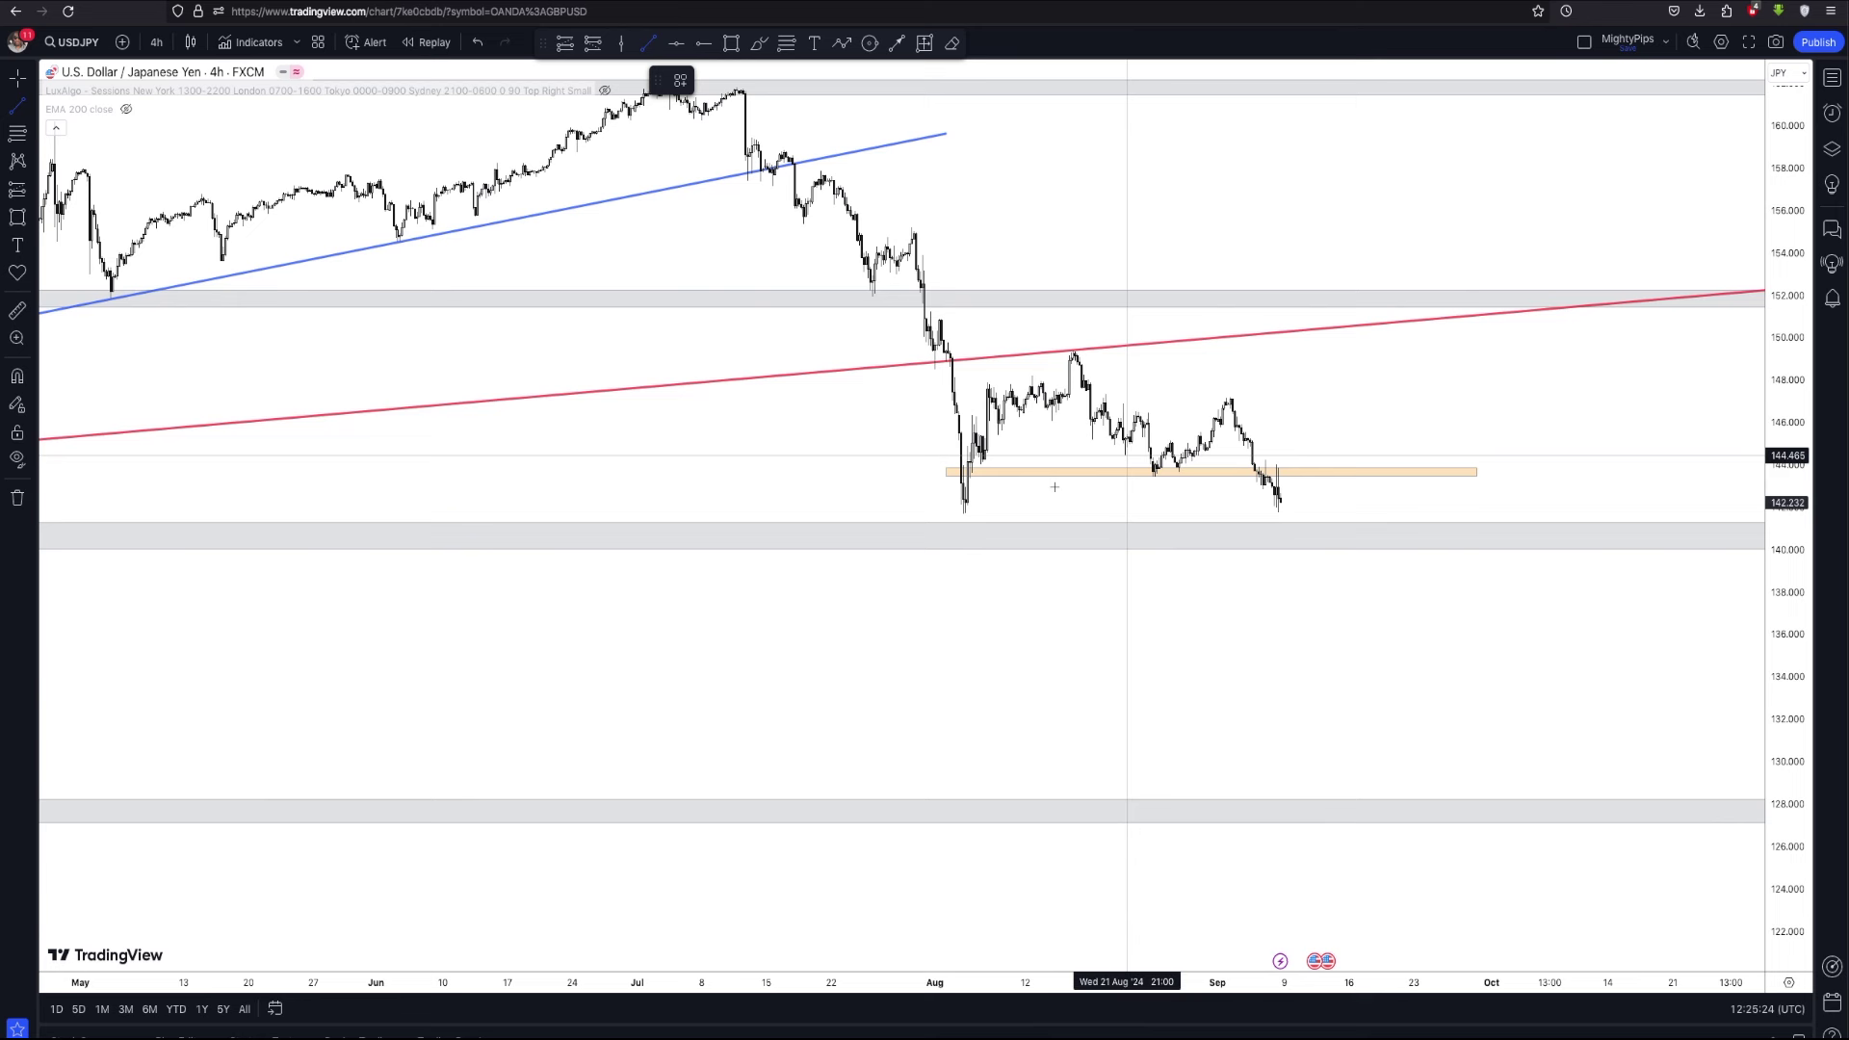
pyautogui.click(960, 512)
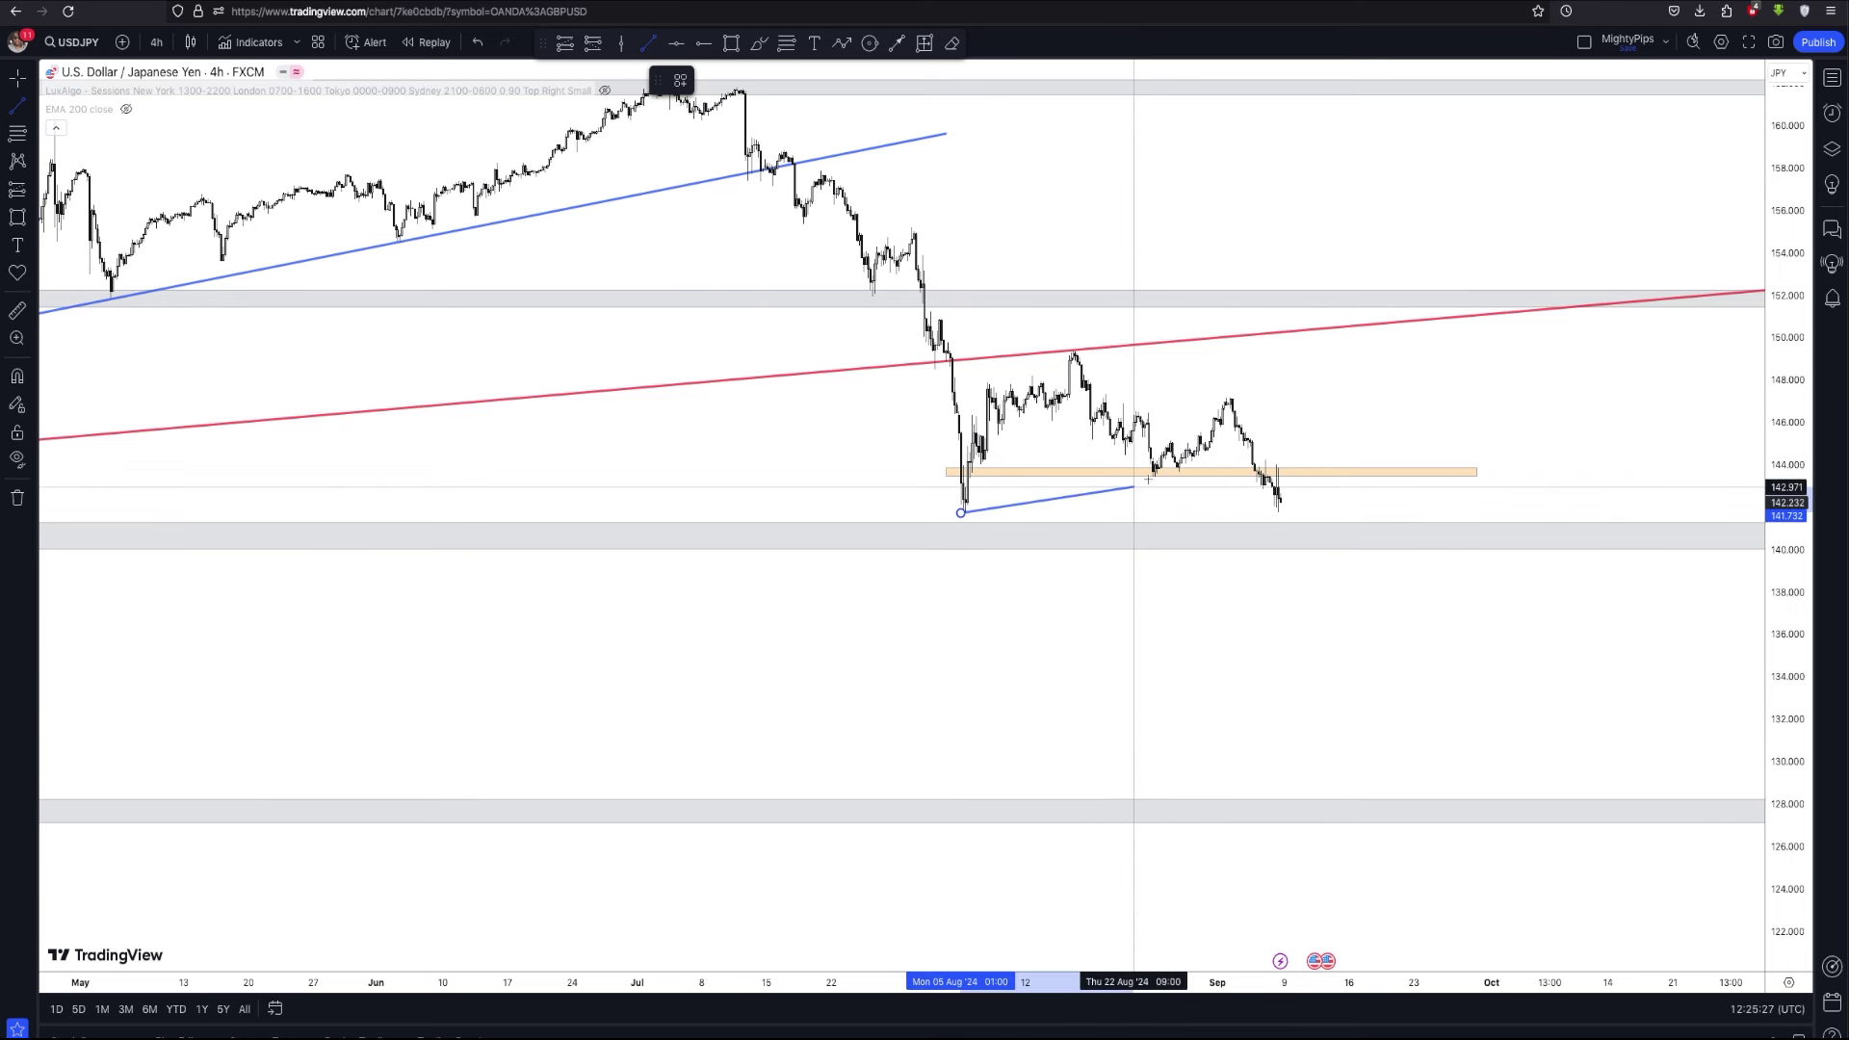
pyautogui.click(1344, 439)
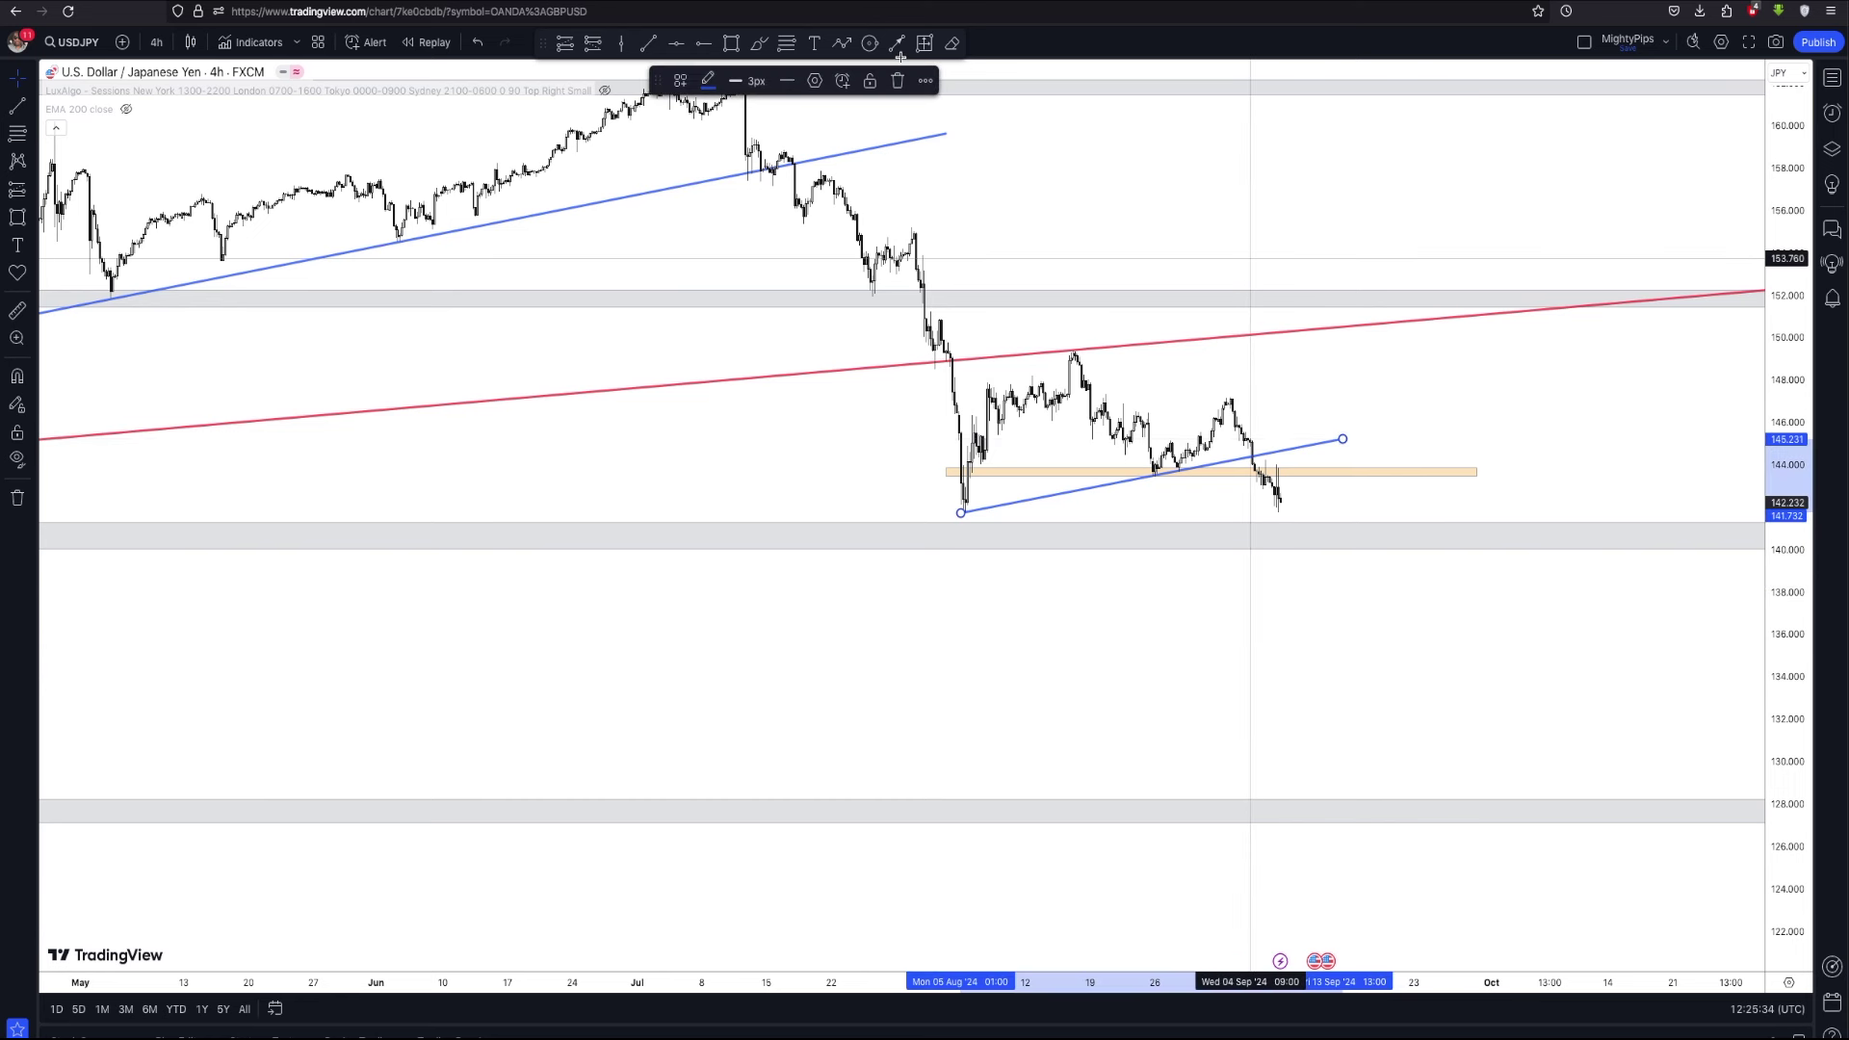
# Recolour the new 4-hour trend line purple
pyautogui.click(708, 81)
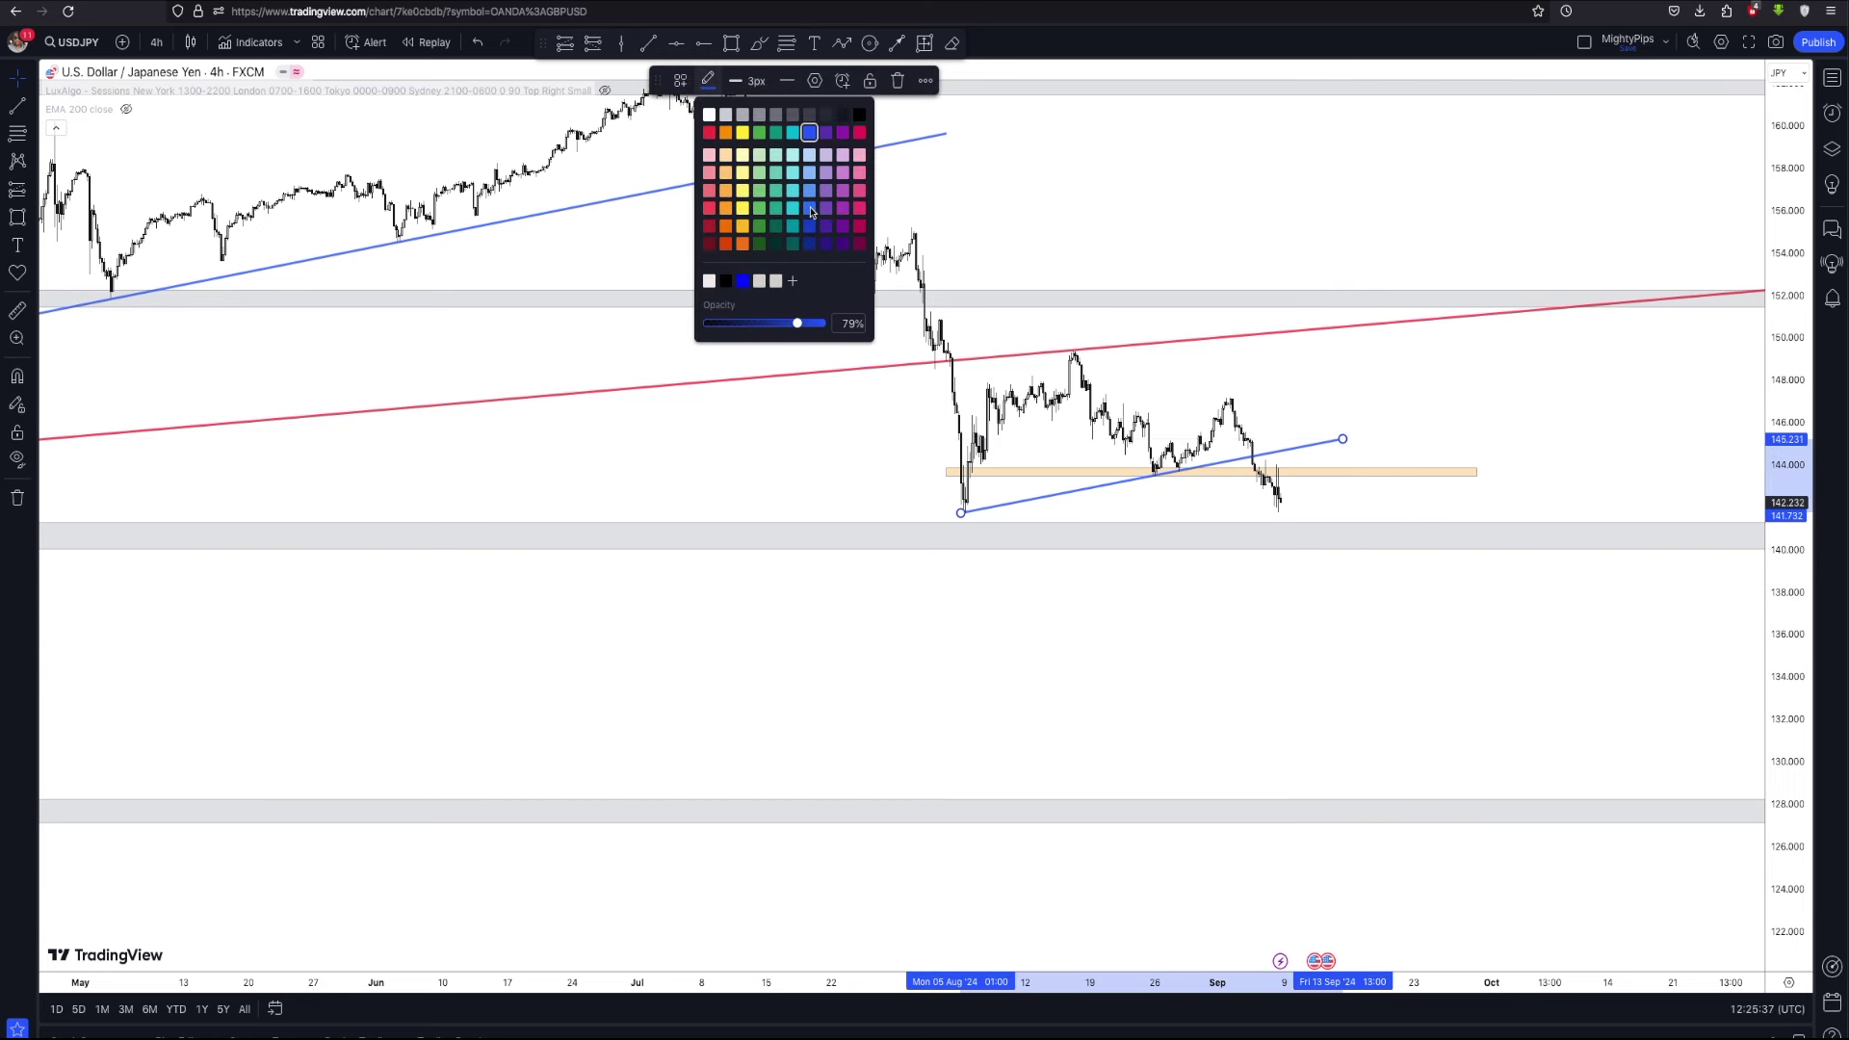
pyautogui.click(847, 230)
pyautogui.click(1380, 357)
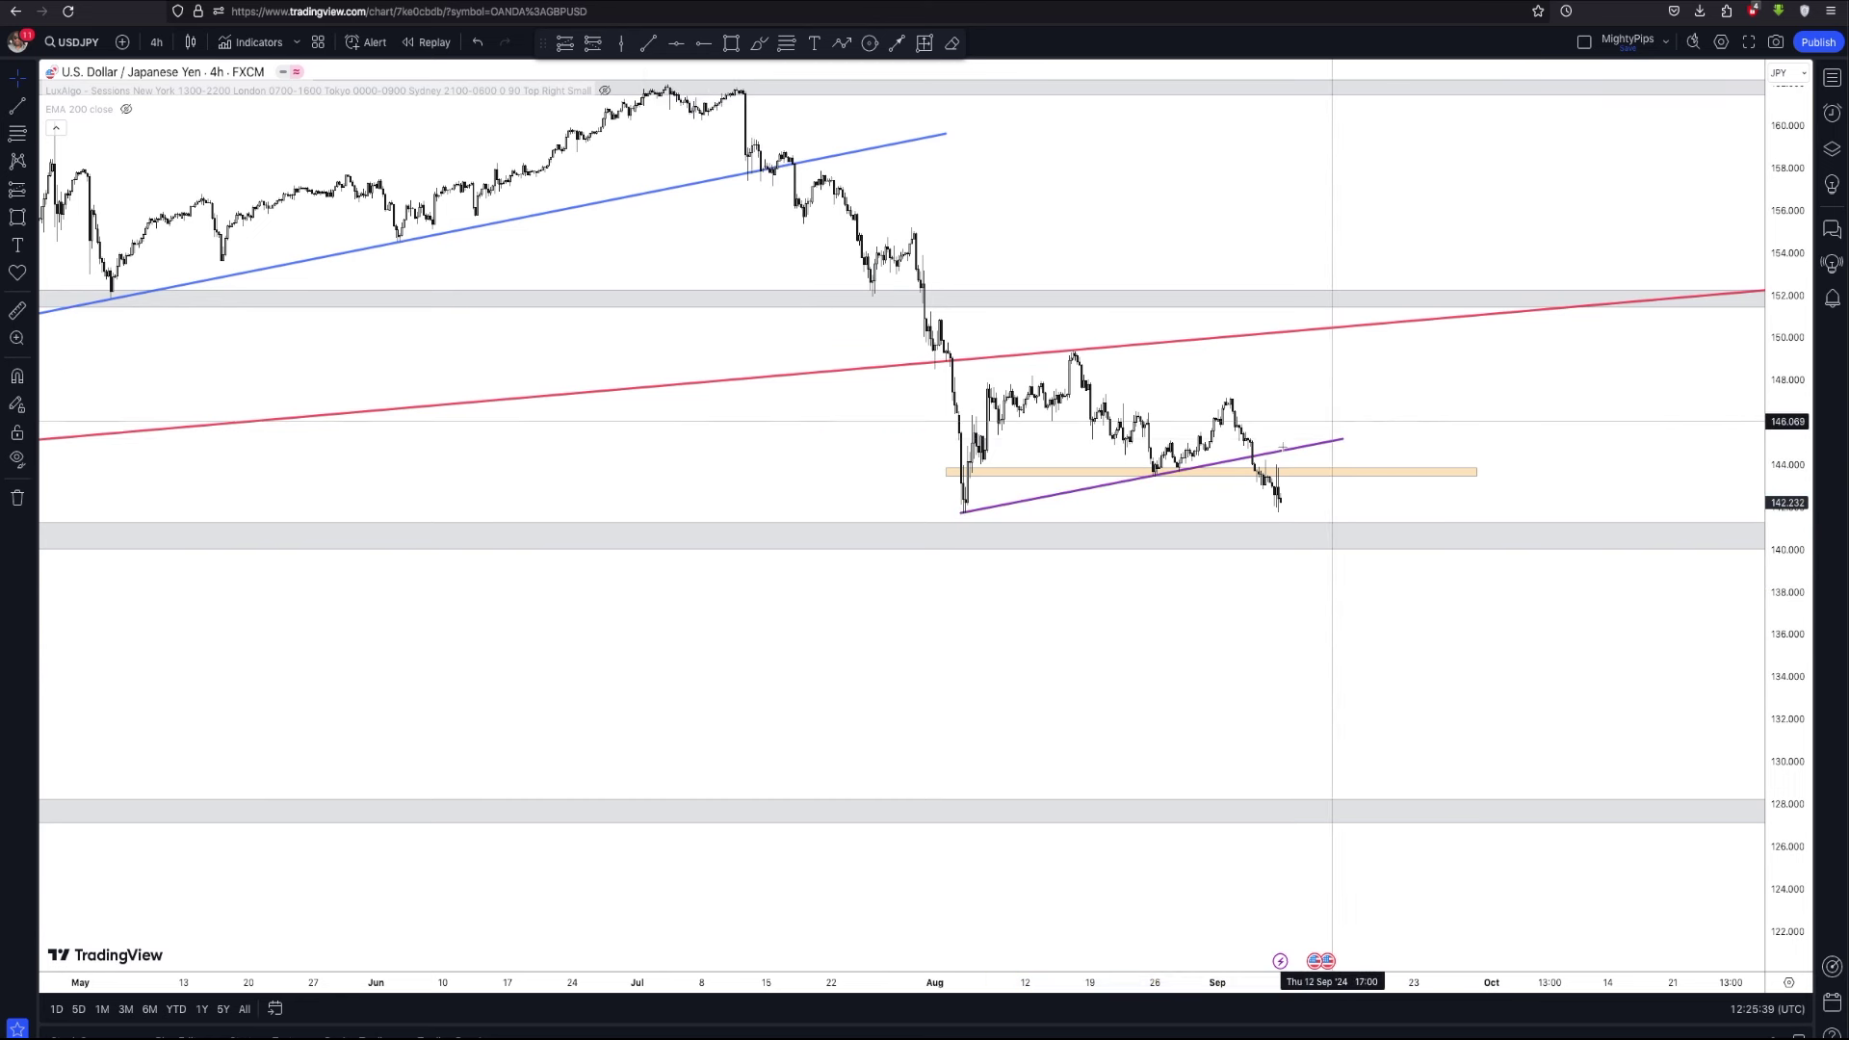
# Switch the chart to the 30-minute timeframe and examine the early-September candles around the orange zone and purple trend line
pyautogui.scroll(-2, 1548, 475)
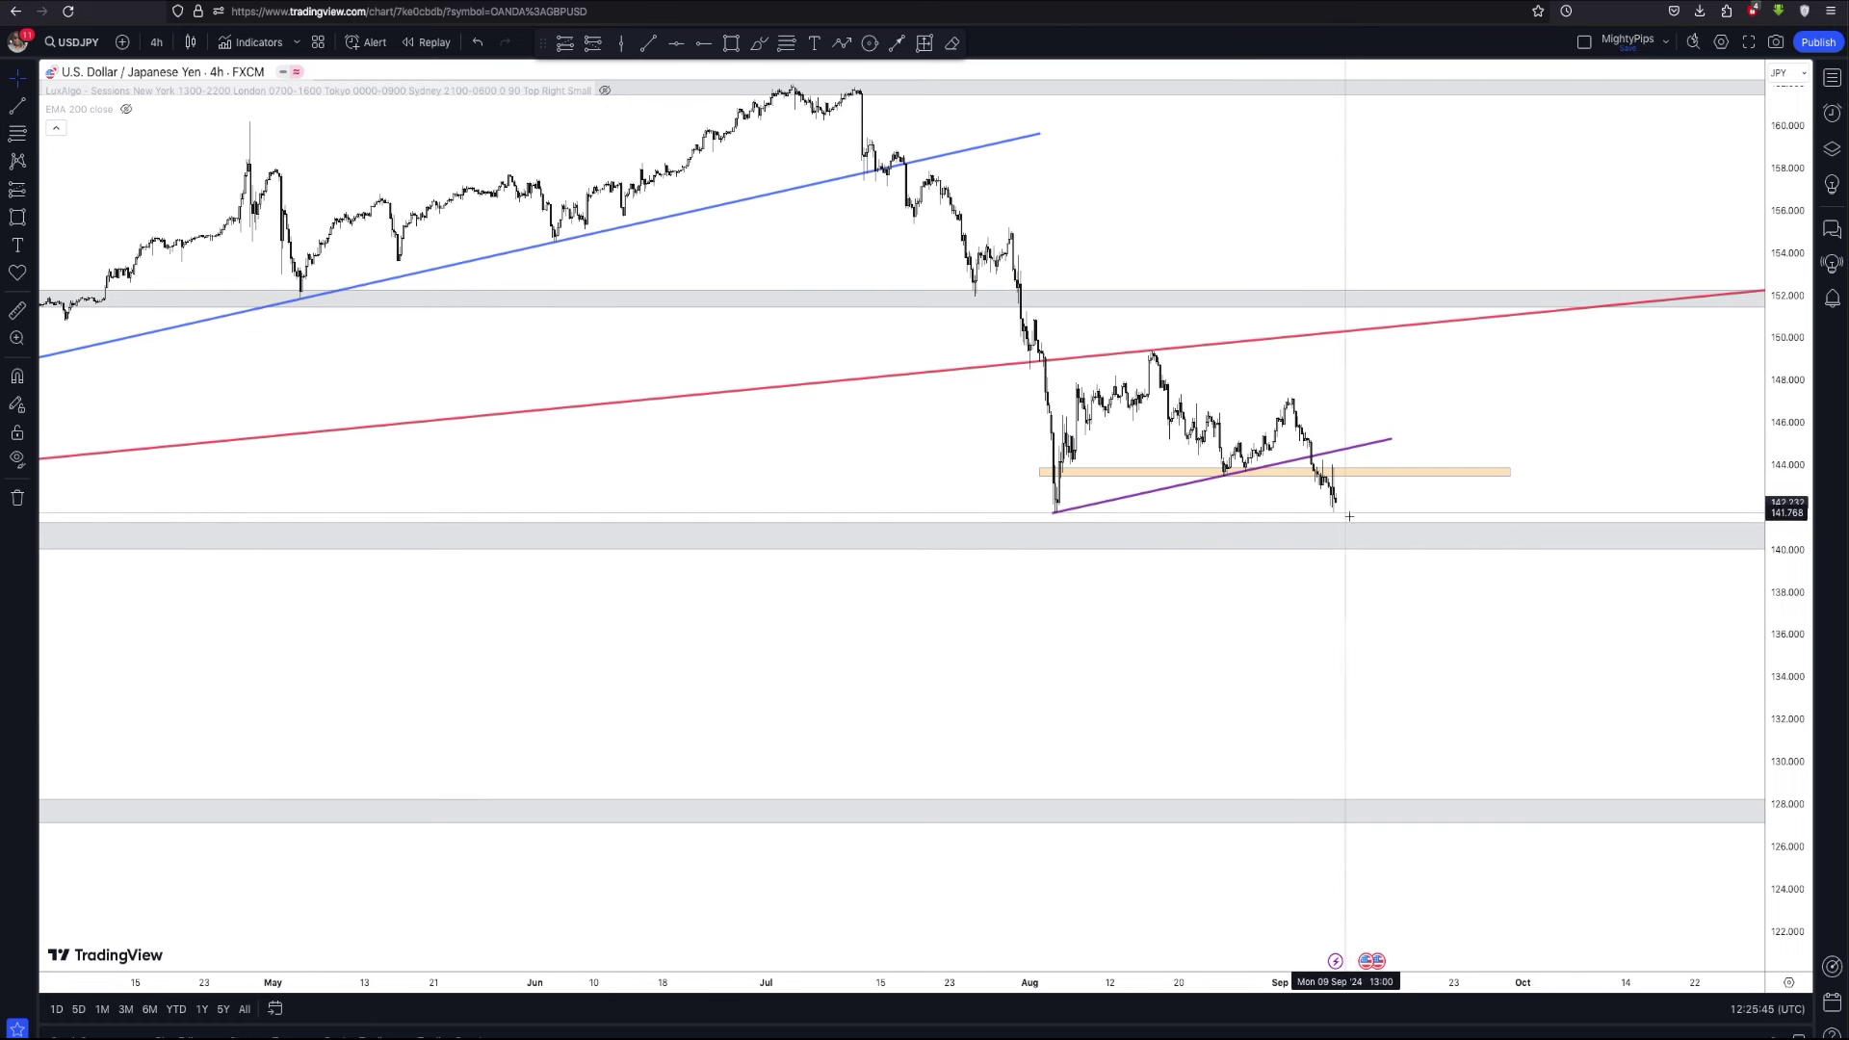
pyautogui.click(157, 43)
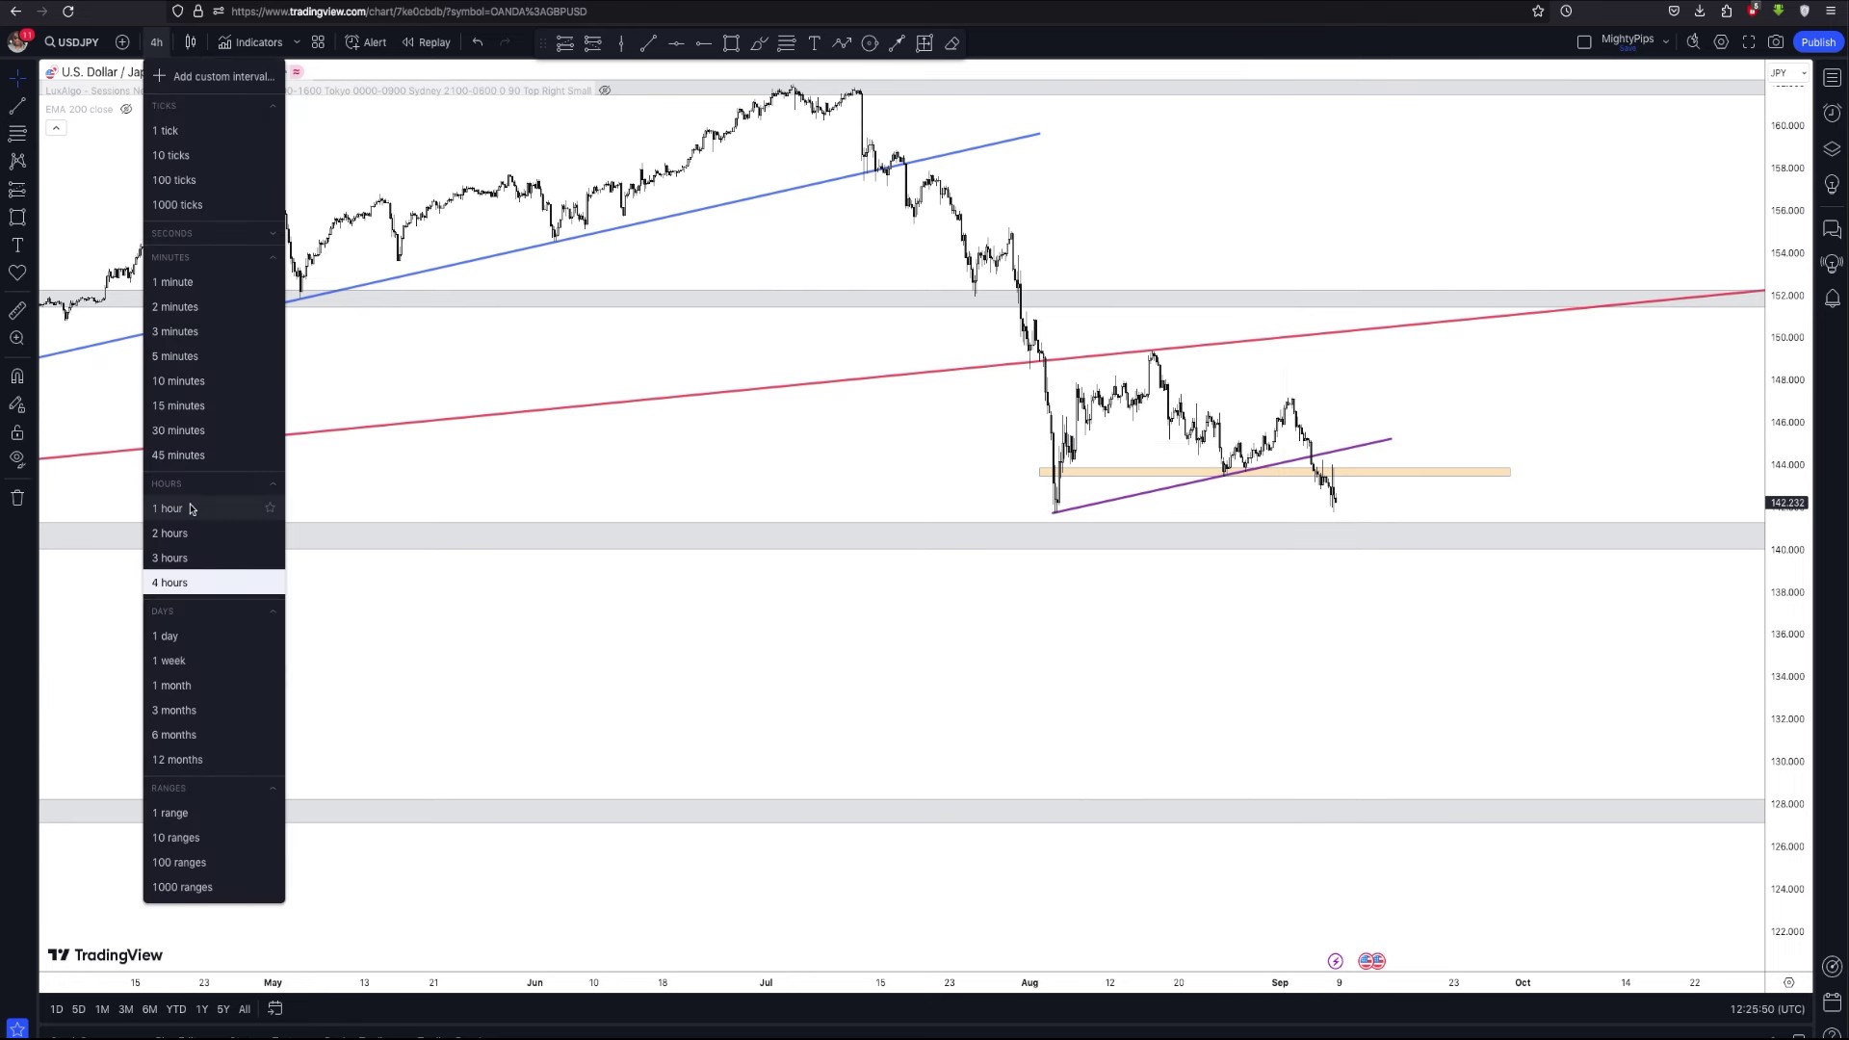
pyautogui.click(178, 433)
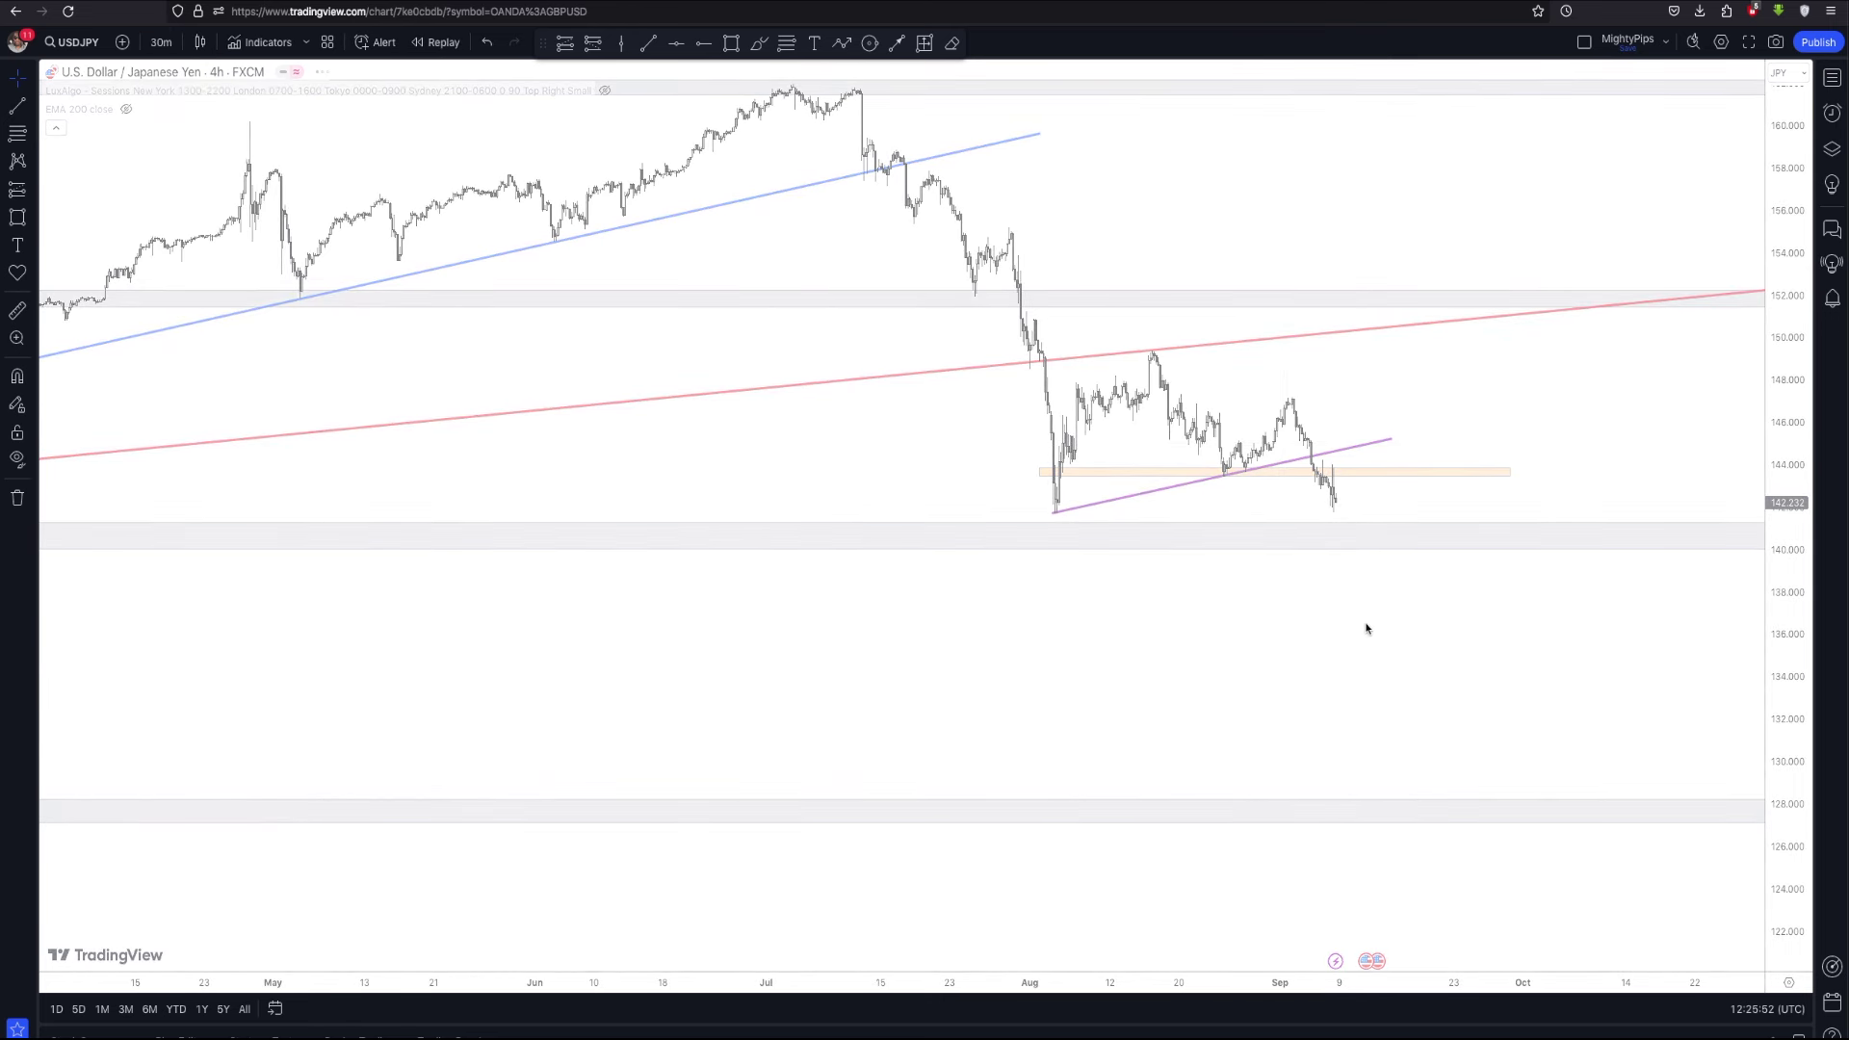
pyautogui.moveTo(1789, 761); pyautogui.dragTo(1757, 313)
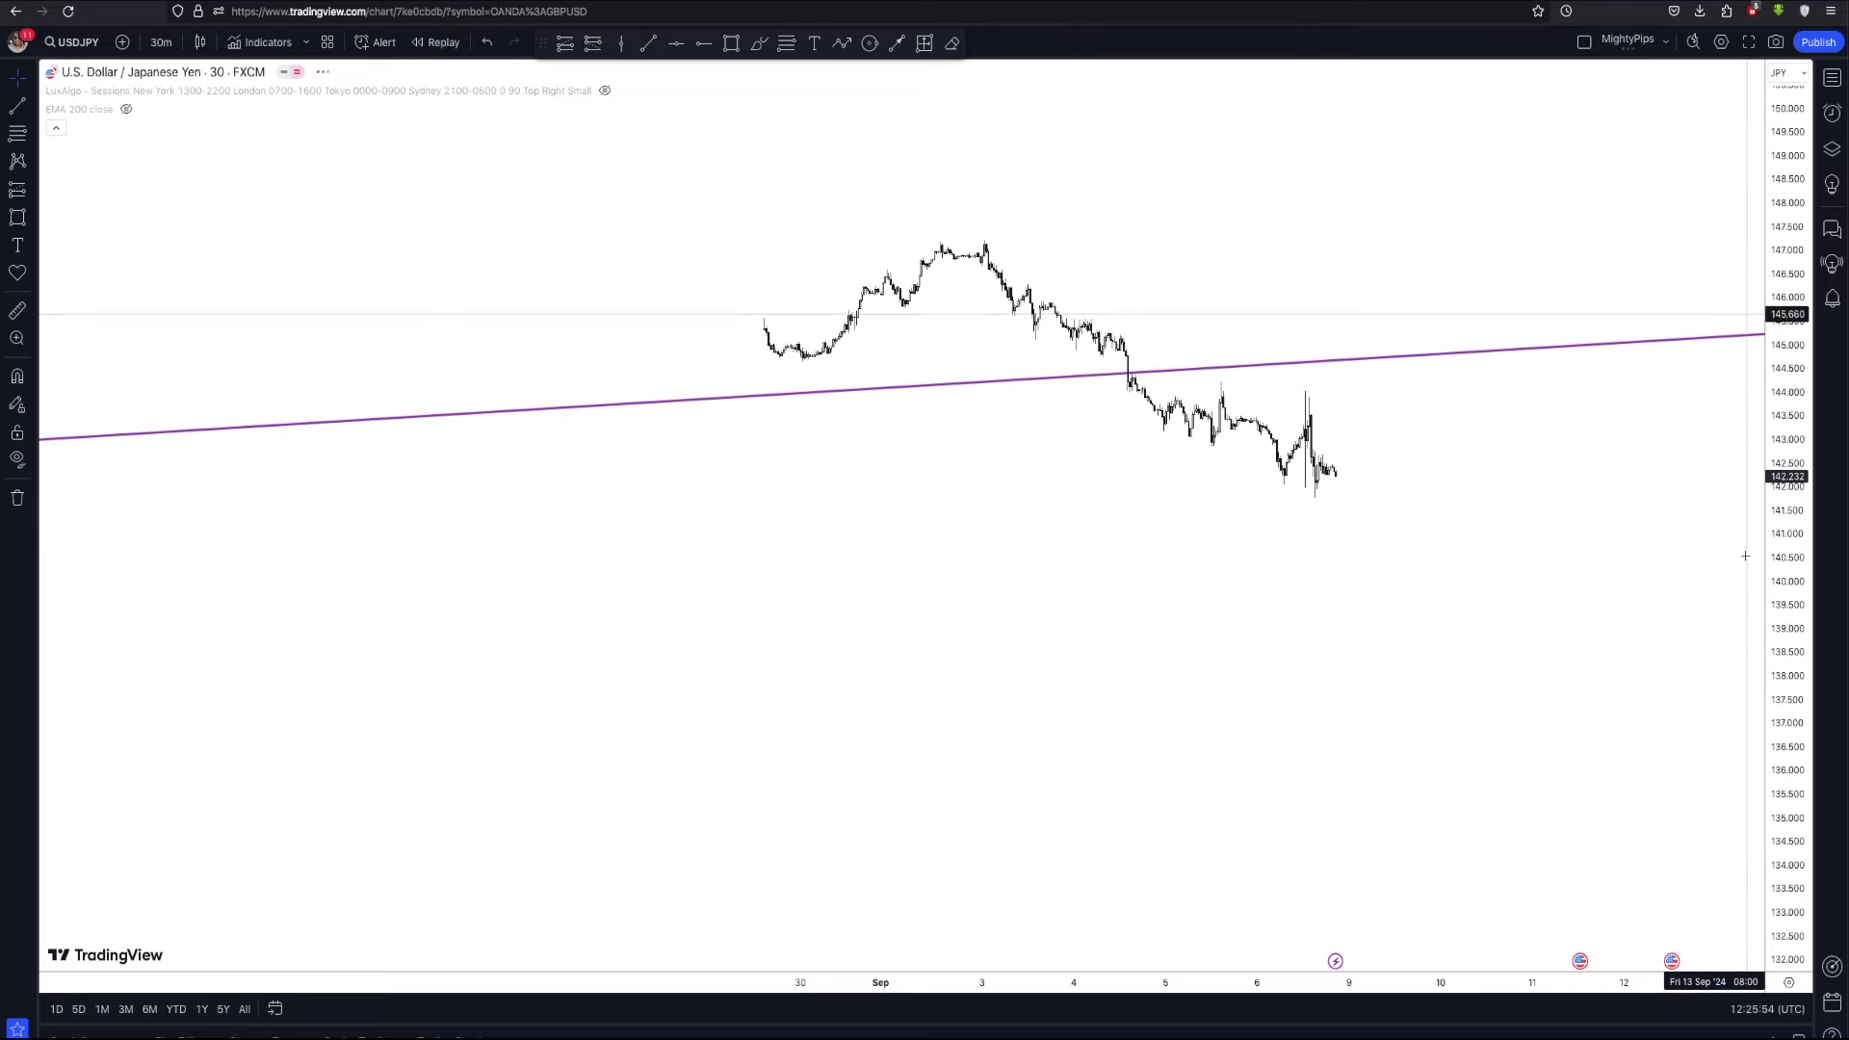
pyautogui.moveTo(1779, 745); pyautogui.dragTo(1771, 313)
pyautogui.scroll(-4, 1642, 512)
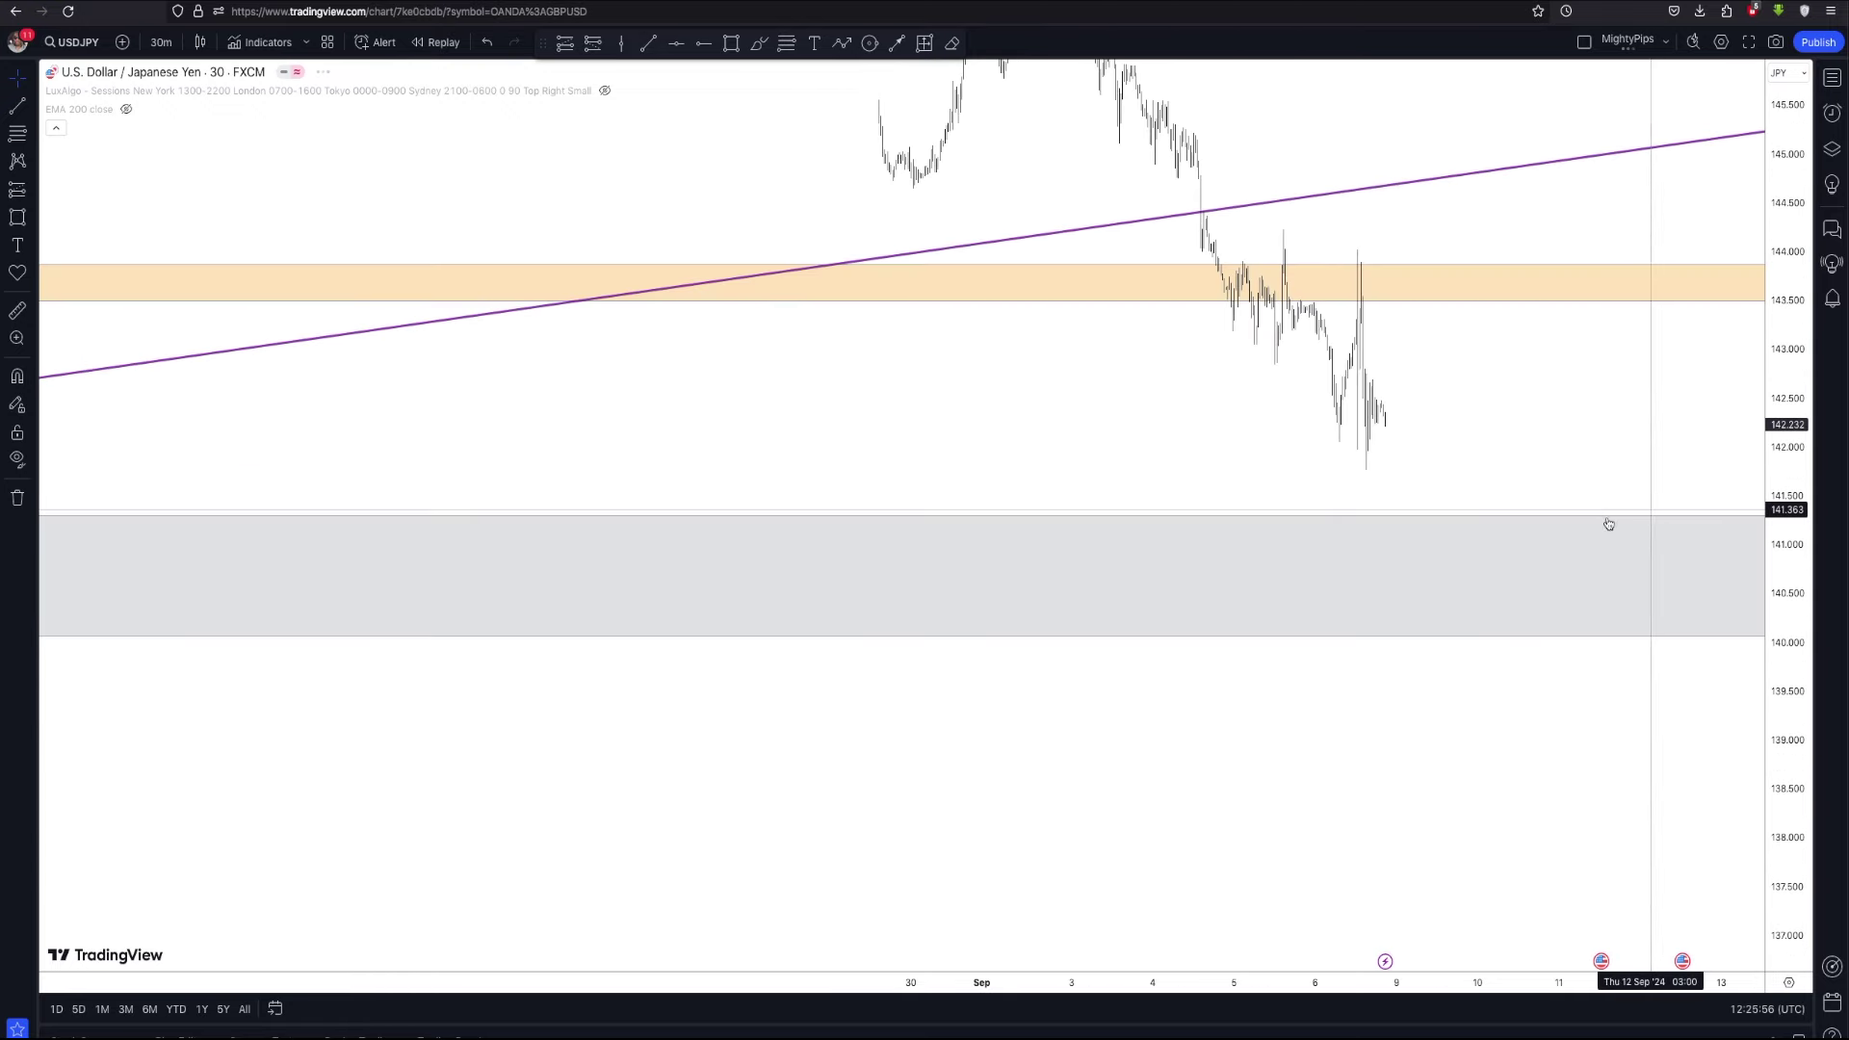
pyautogui.scroll(5, 1375, 456)
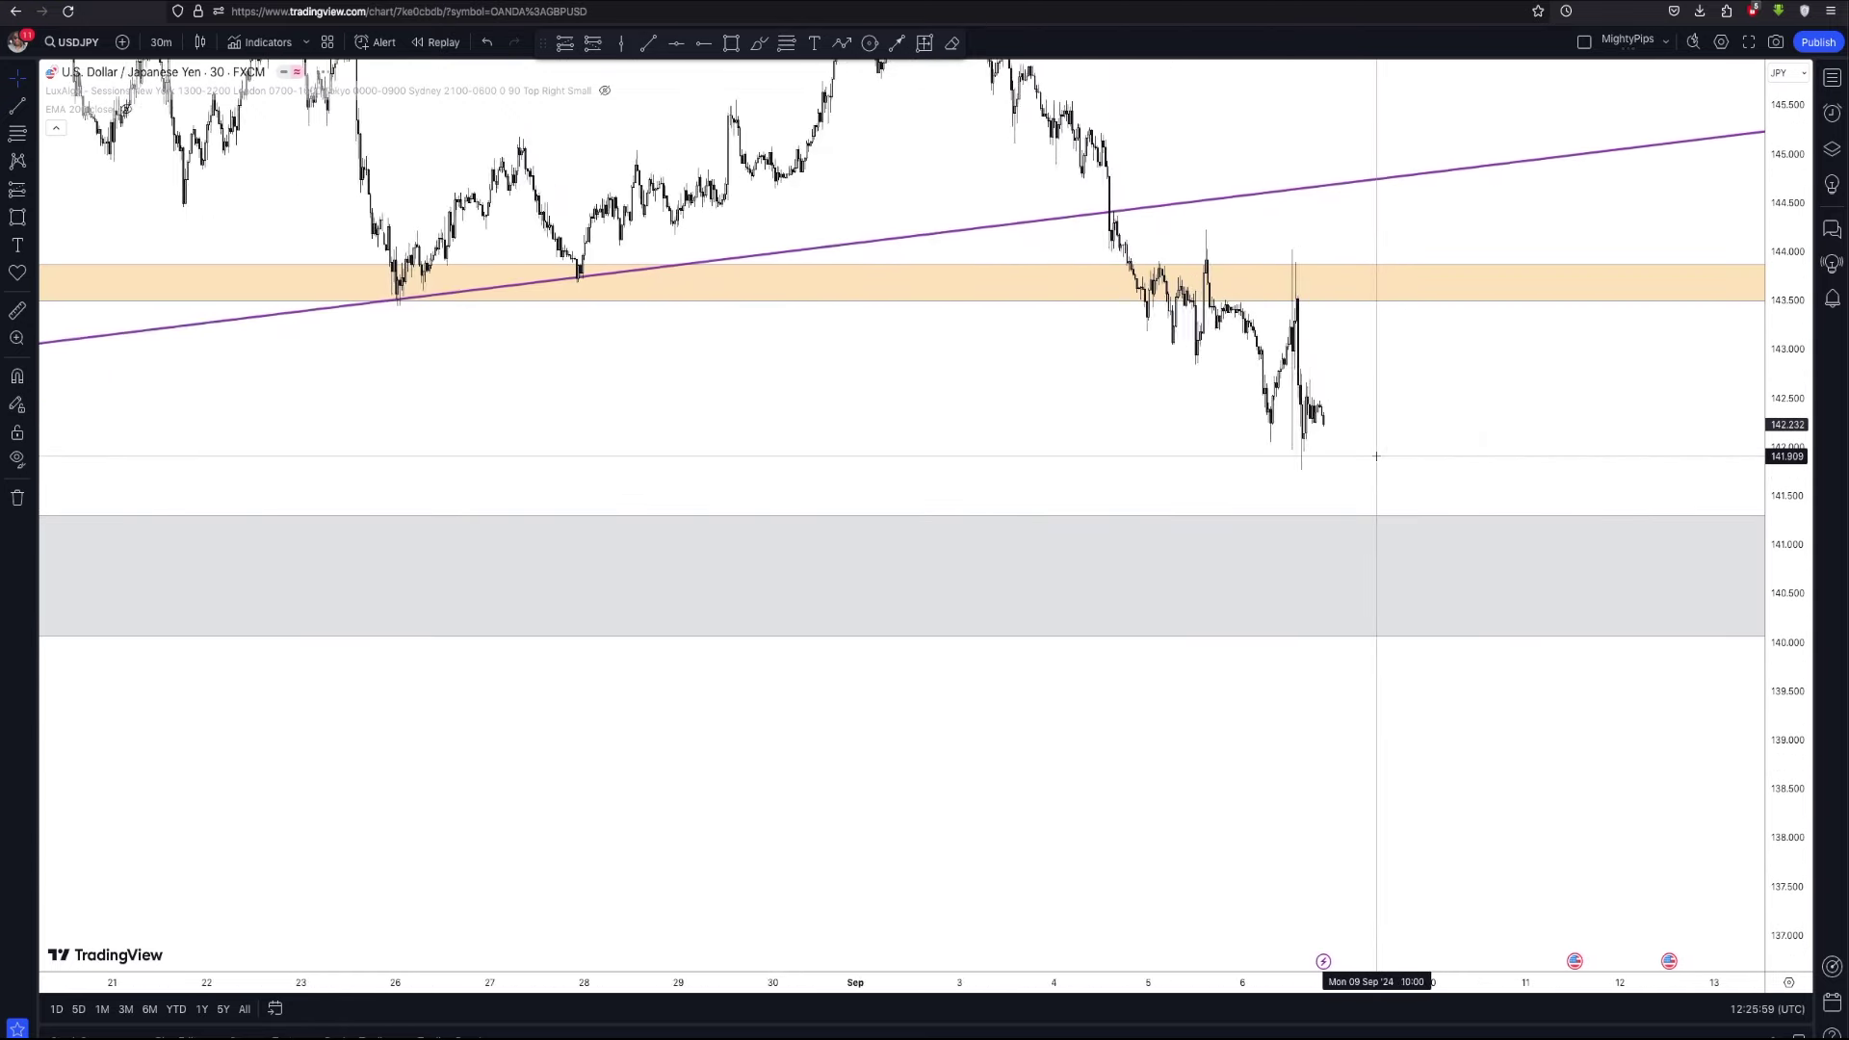
pyautogui.moveTo(1794, 278); pyautogui.dragTo(1803, 482)
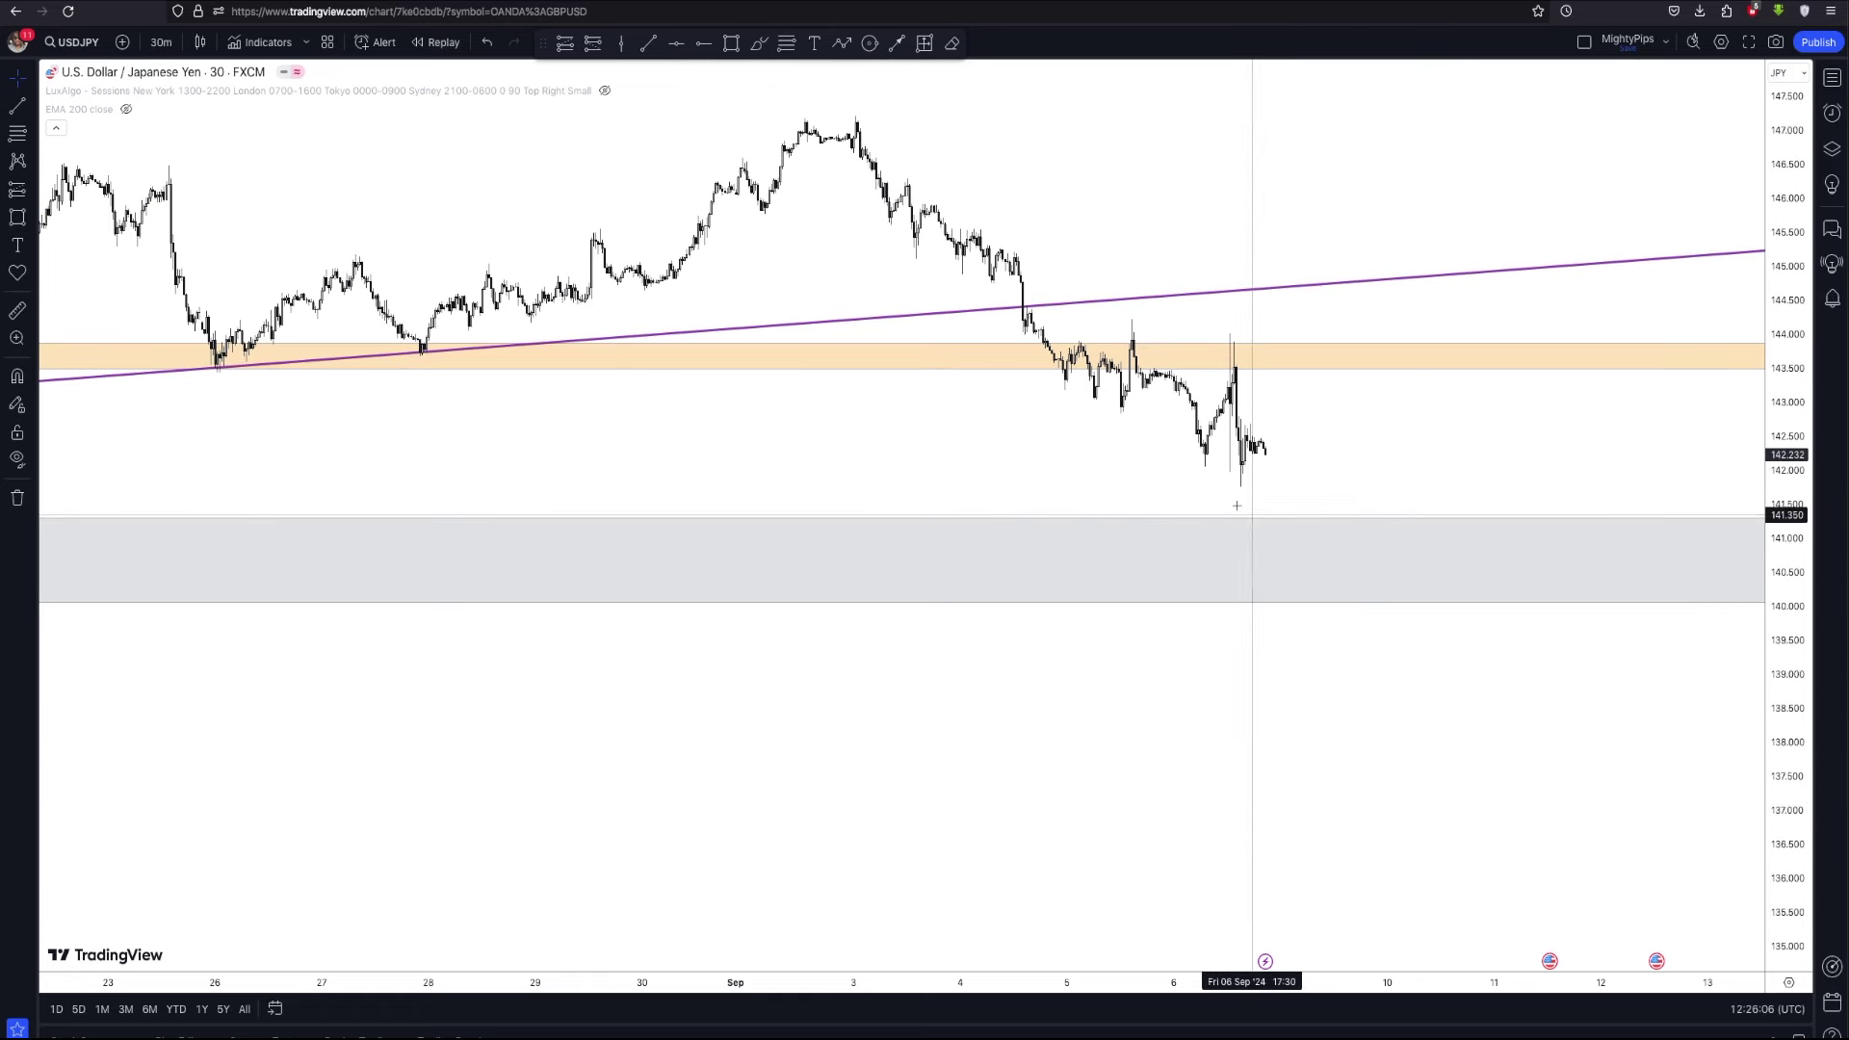
# Examine the 30-minute candles from June to early September 2024 against the grey and orange zones and the blue, red and purple trend lines
pyautogui.scroll(-3, 1262, 494)
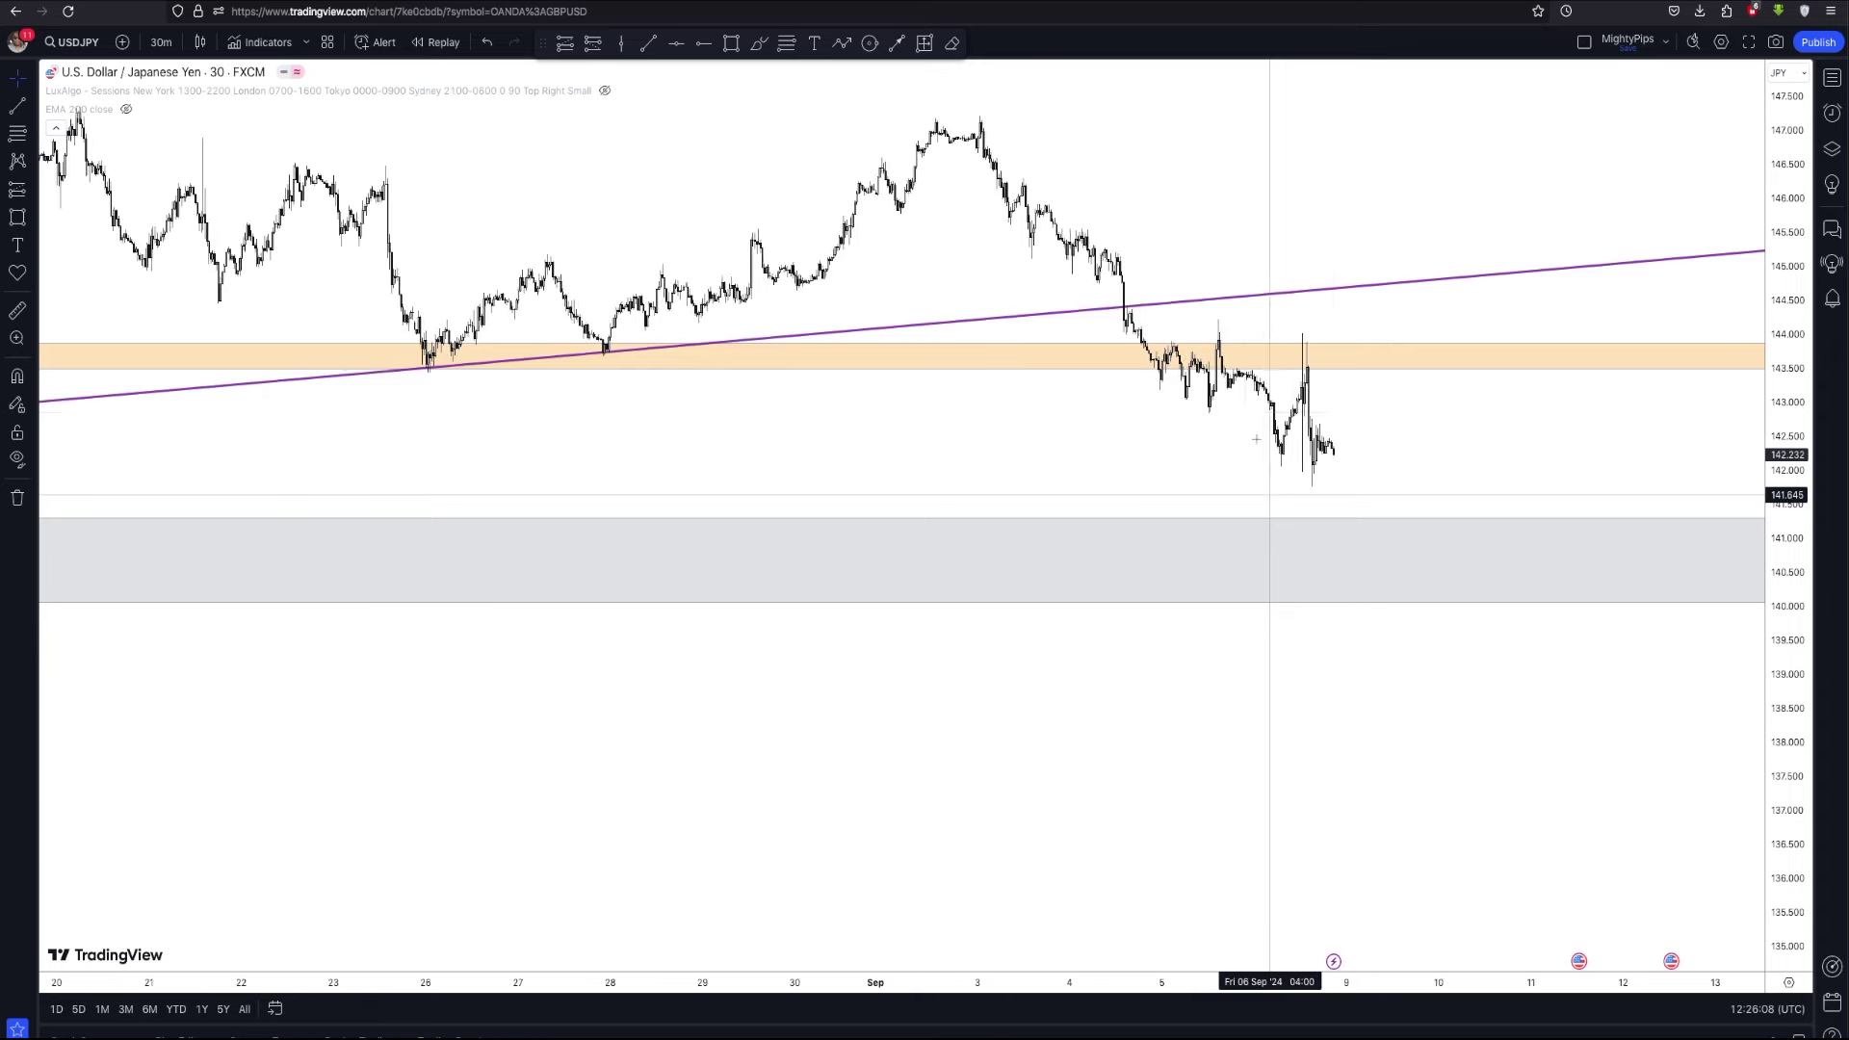
pyautogui.scroll(-10, 1160, 309)
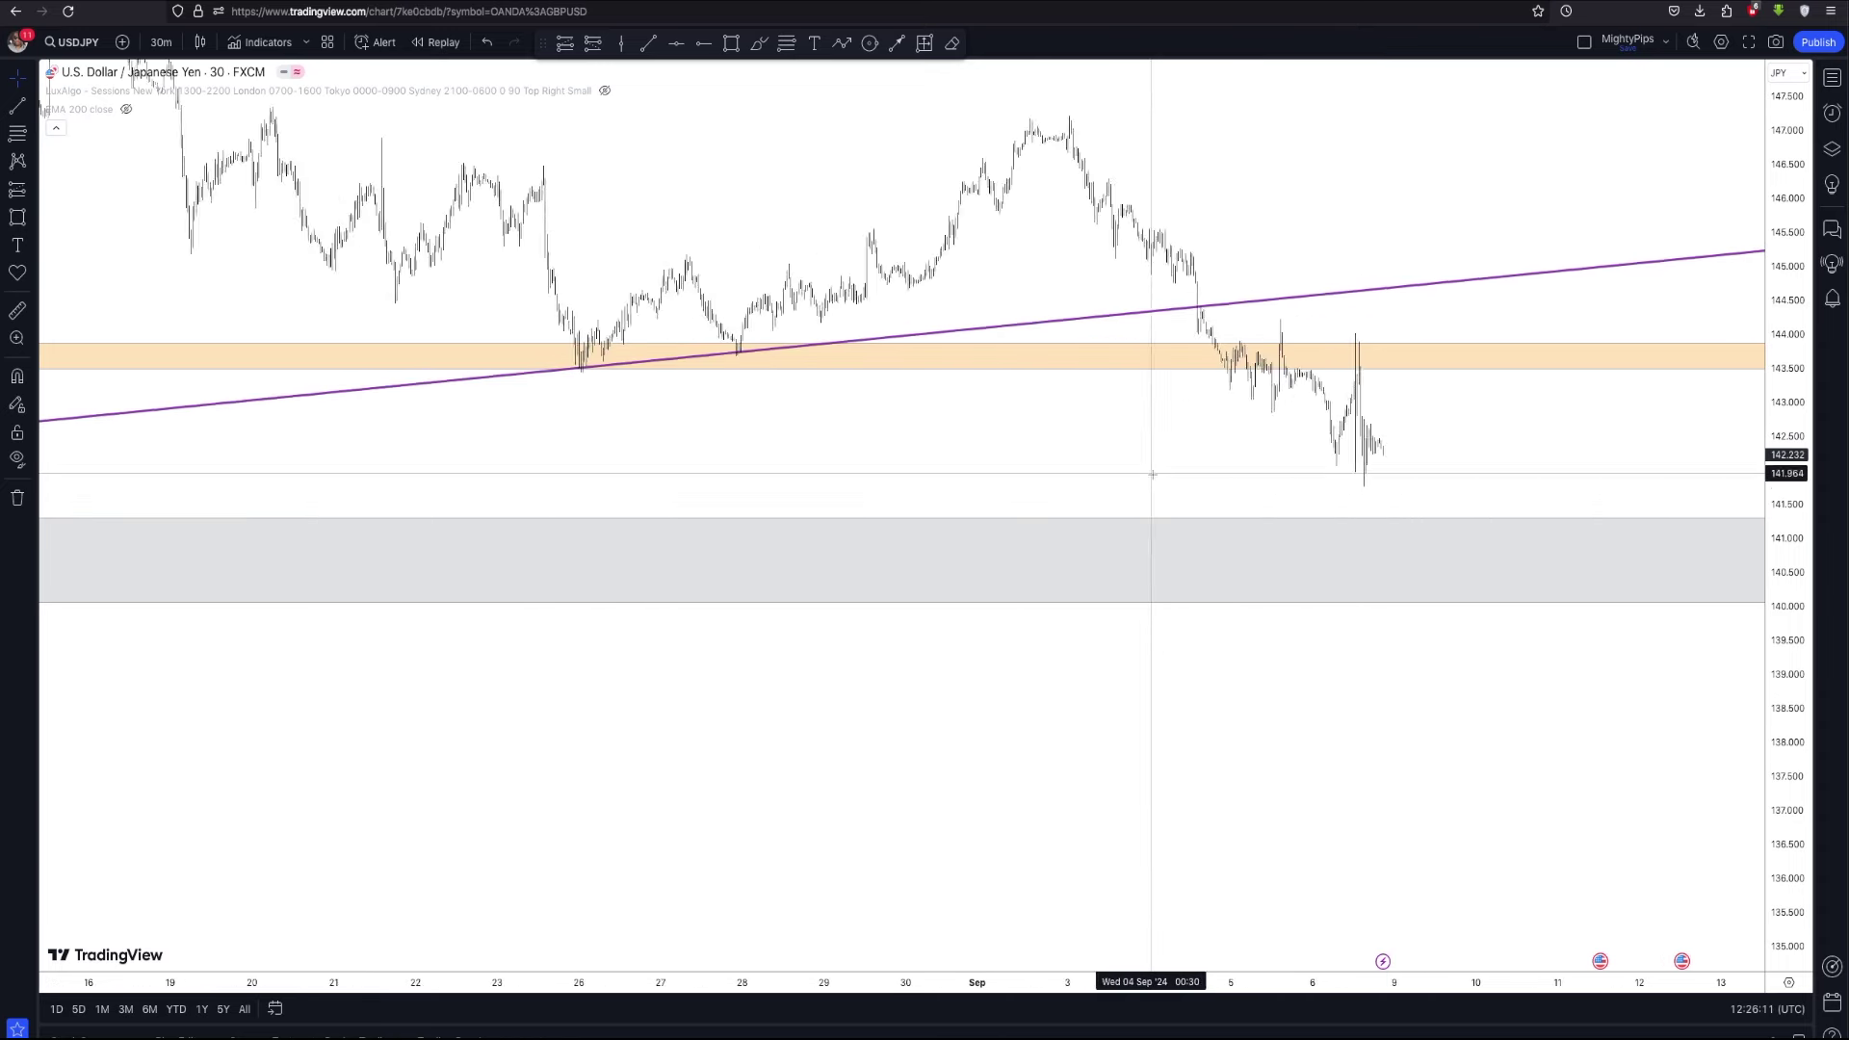
pyautogui.moveTo(1774, 314); pyautogui.dragTo(1742, 677)
pyautogui.scroll(-6, 1725, 649)
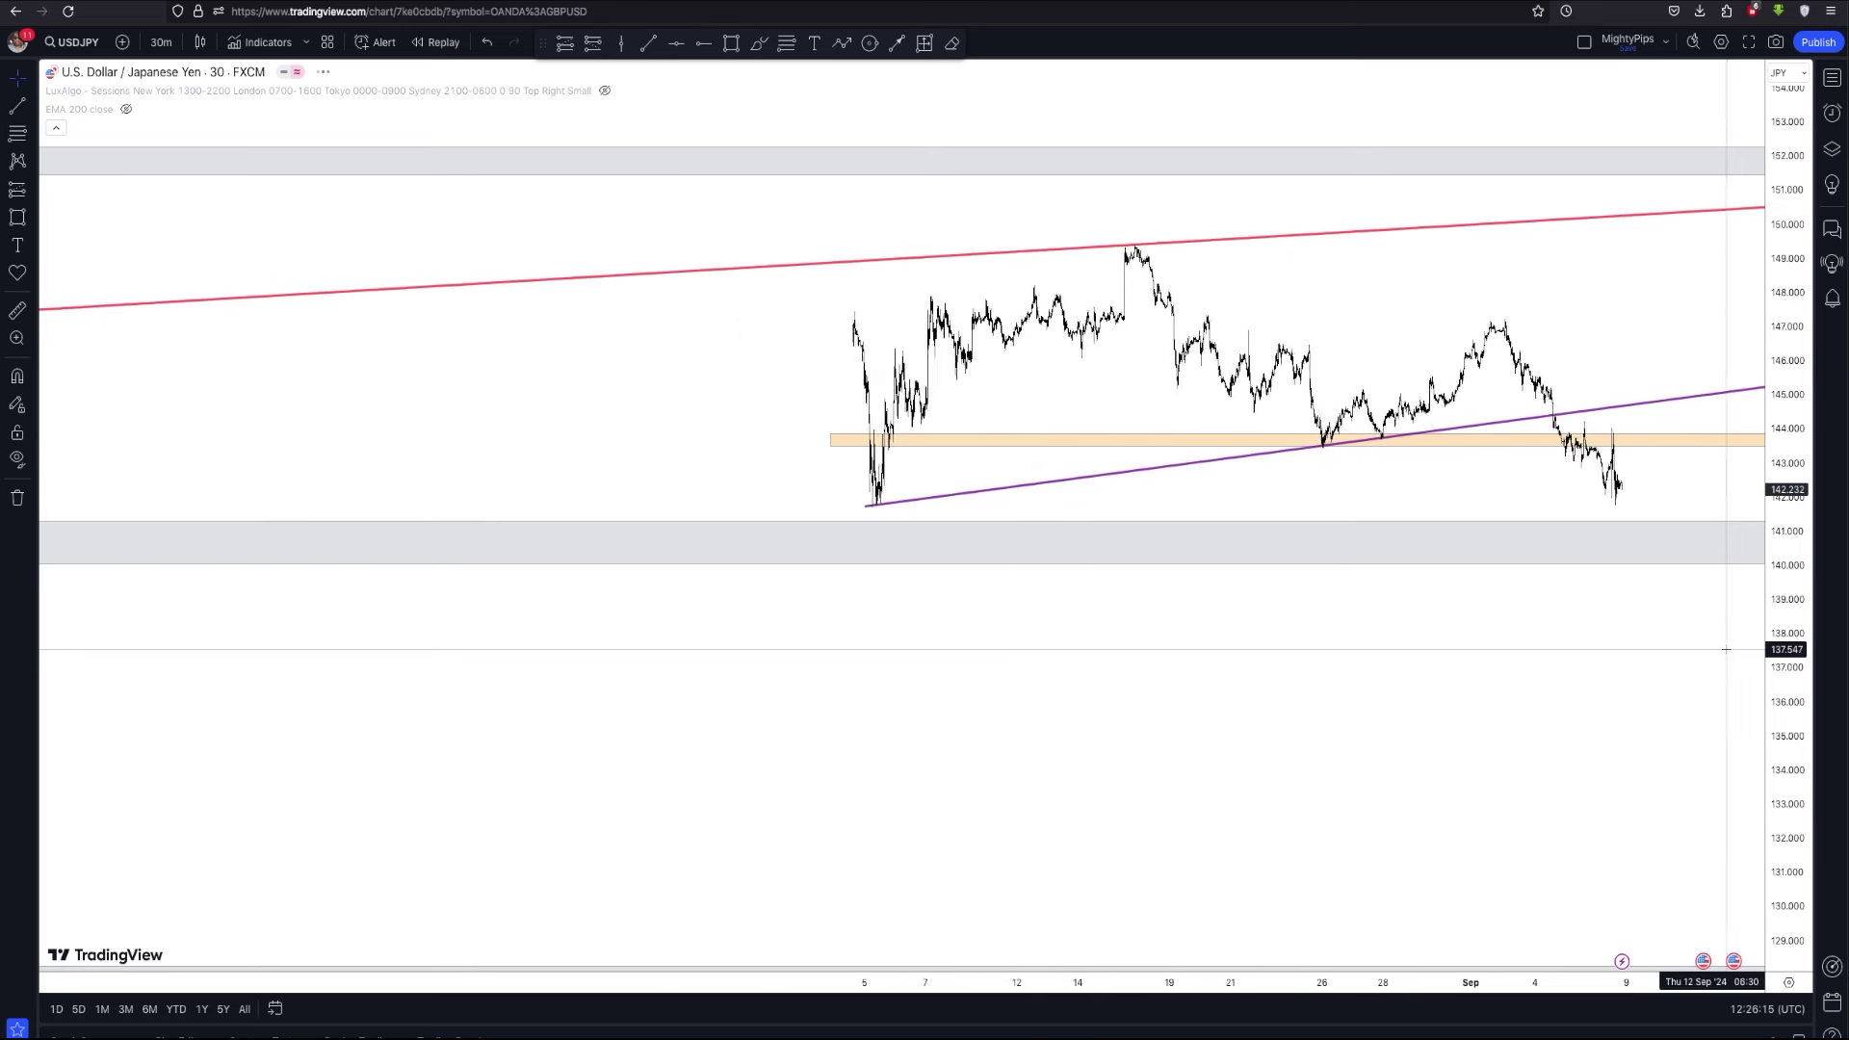
pyautogui.moveTo(1796, 328); pyautogui.dragTo(1789, 539)
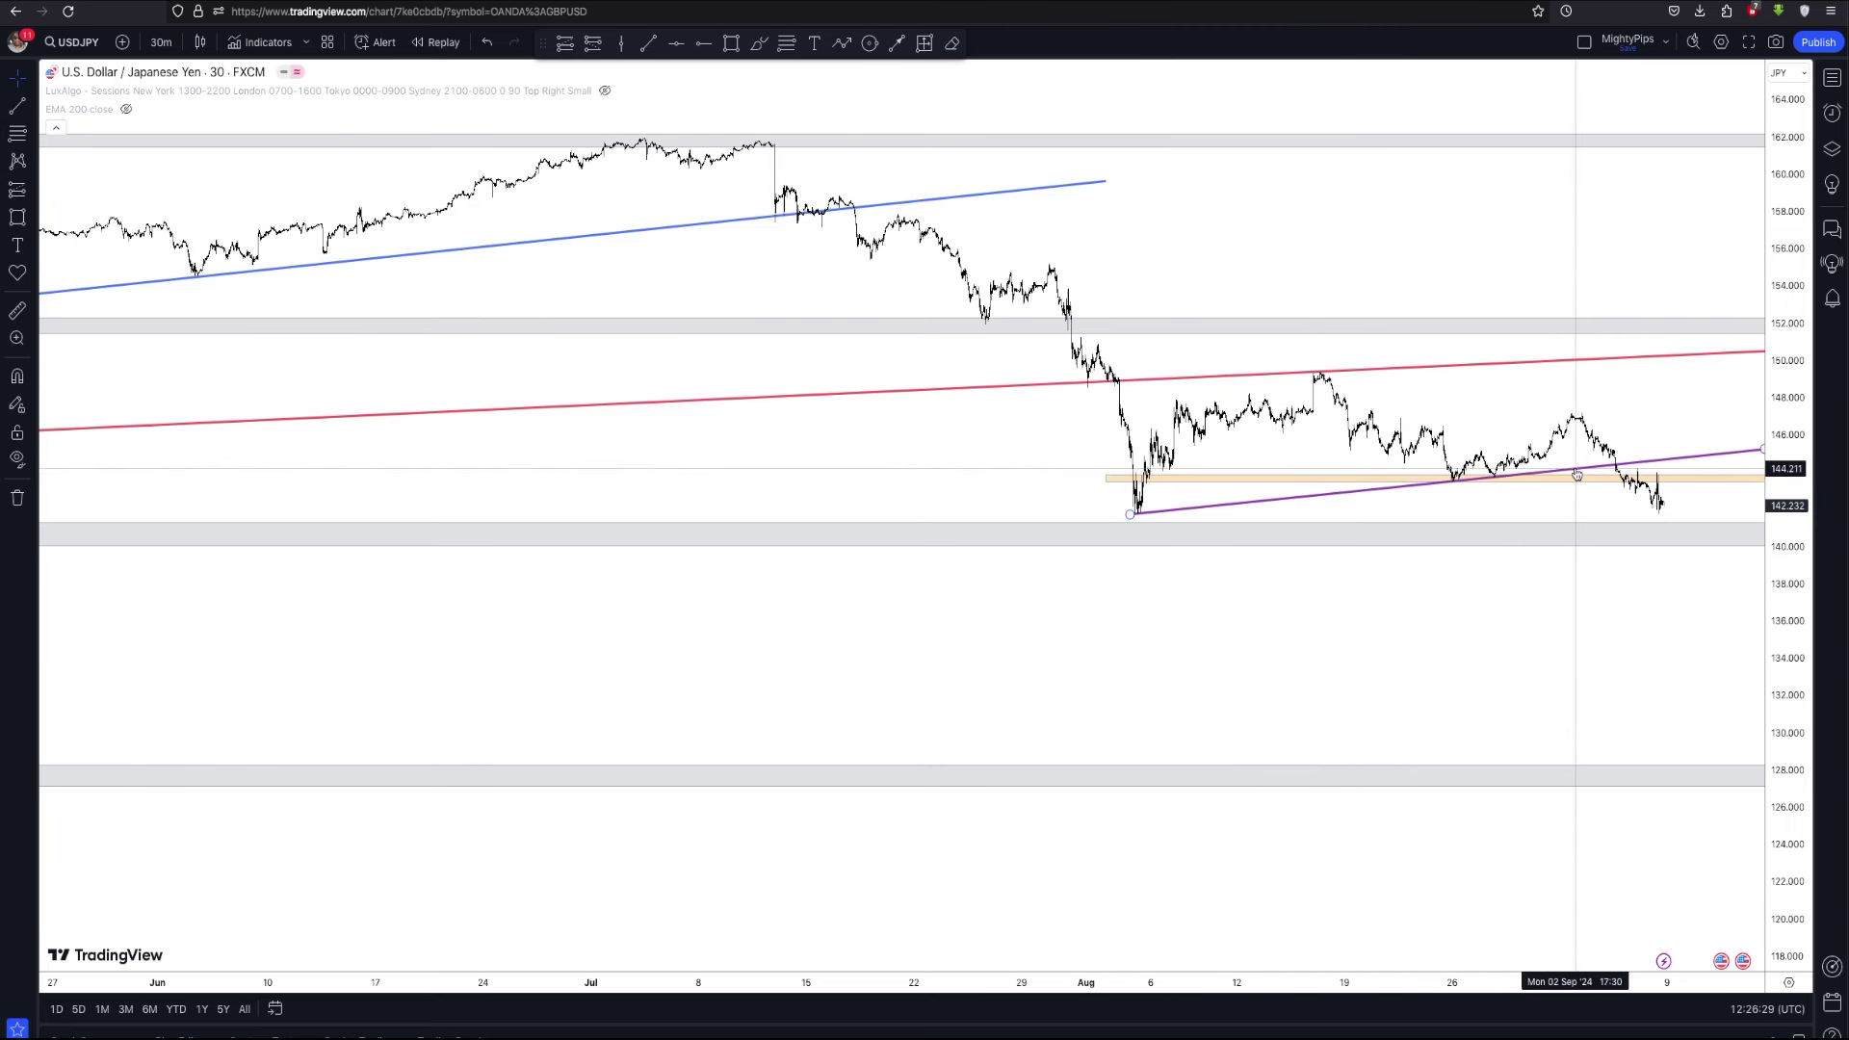
pyautogui.moveTo(1780, 611); pyautogui.dragTo(1773, 478)
pyautogui.moveTo(1650, 619); pyautogui.dragTo(1043, 588)
pyautogui.moveTo(1797, 652); pyautogui.dragTo(1787, 375)
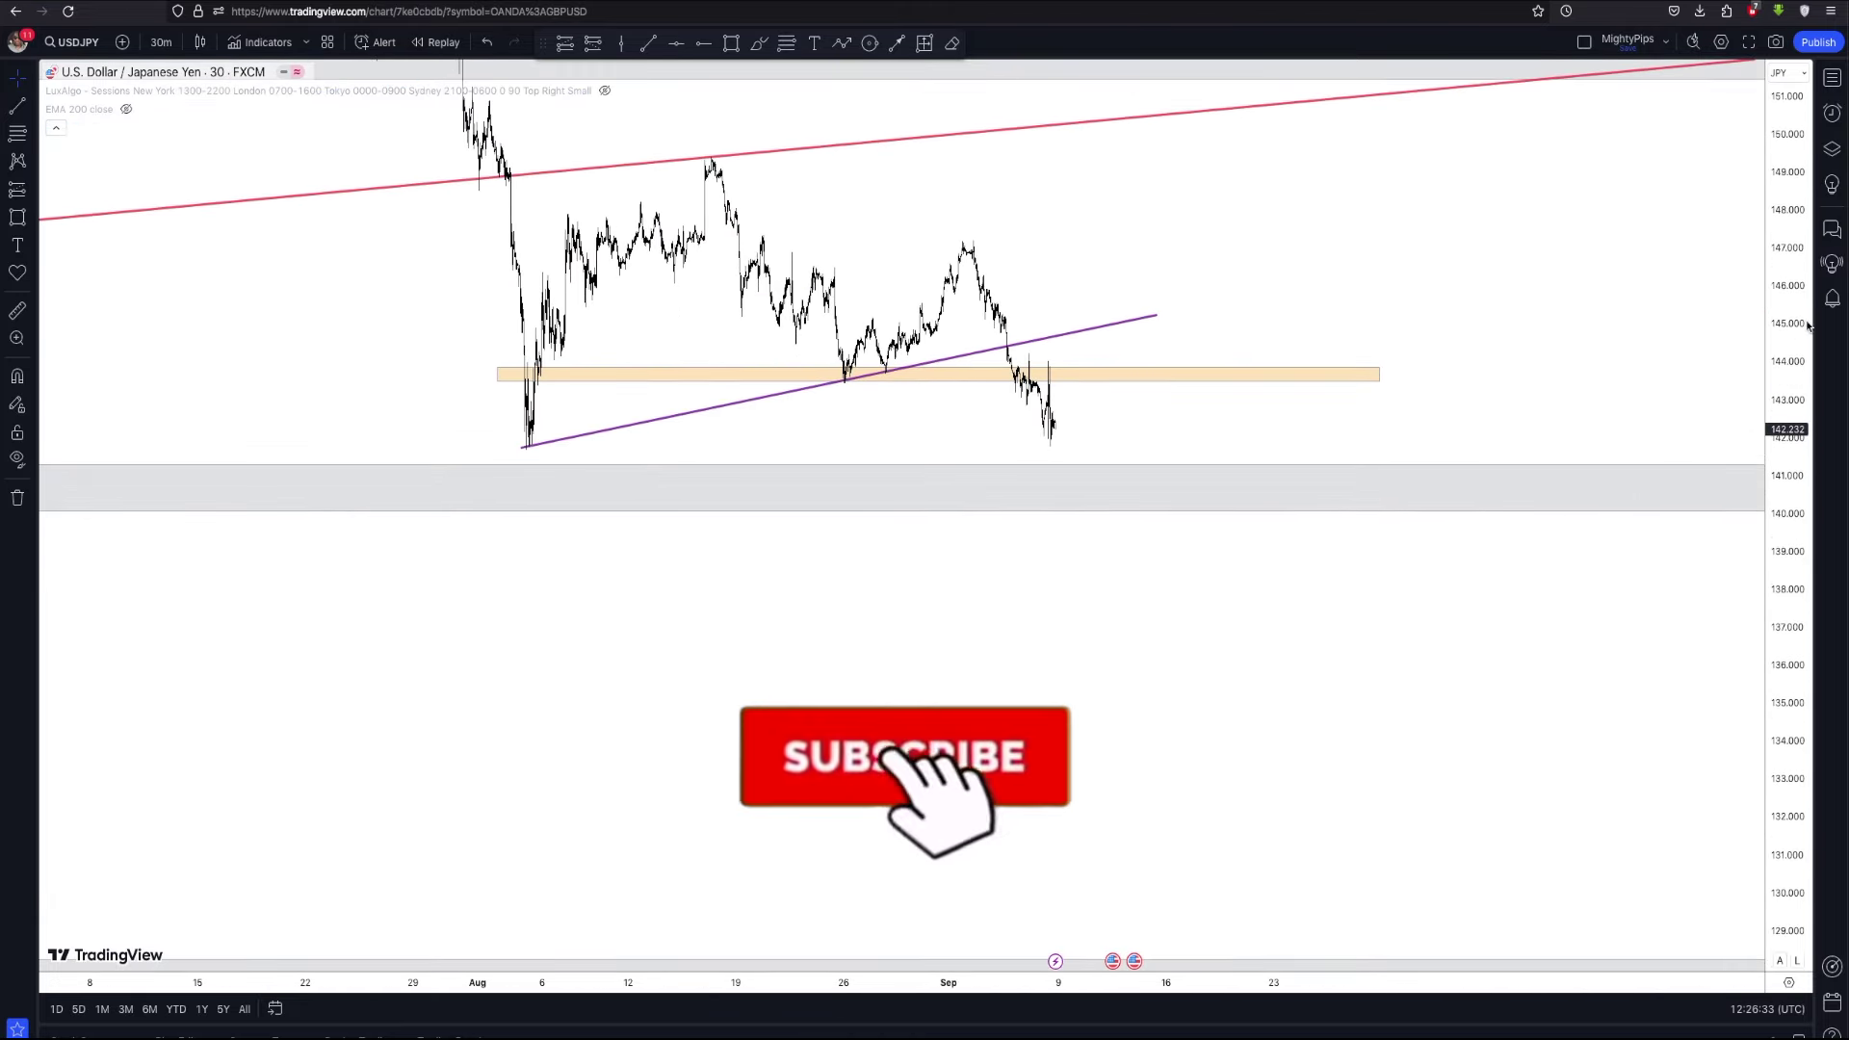
pyautogui.scroll(3, 1695, 470)
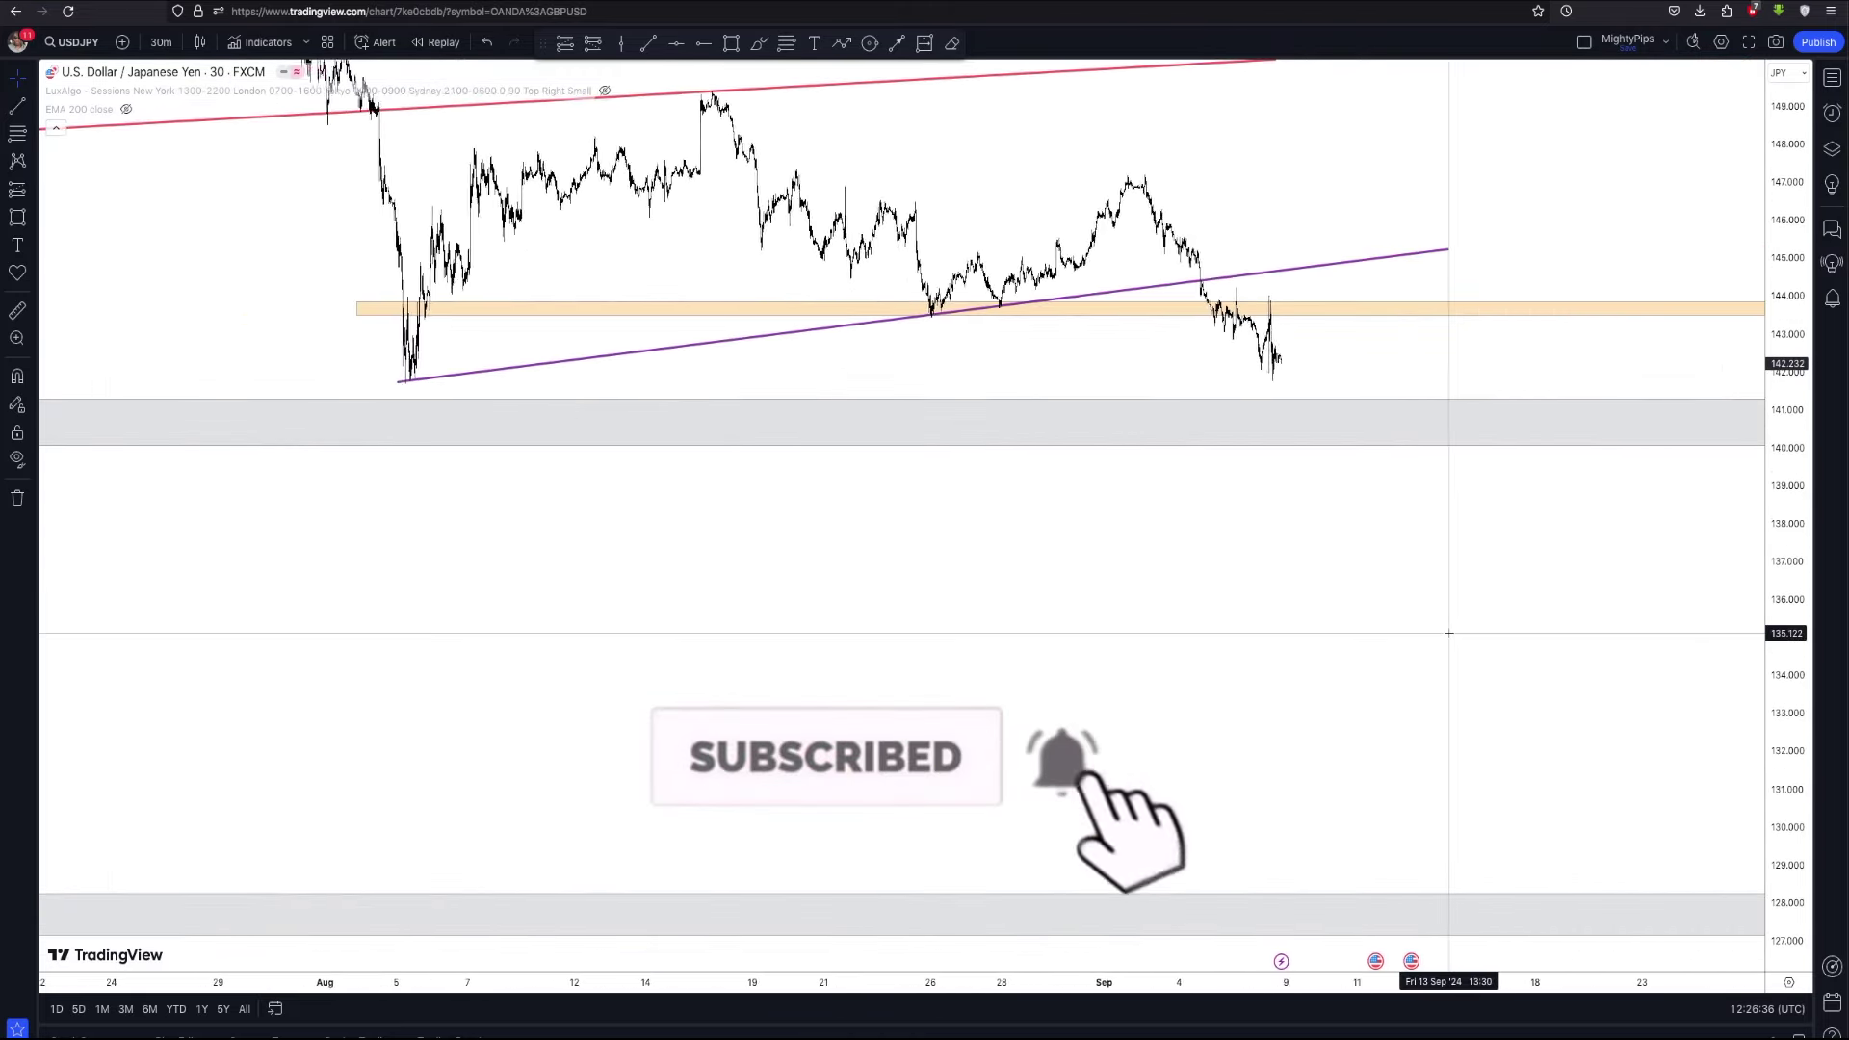
pyautogui.scroll(5, 1387, 621)
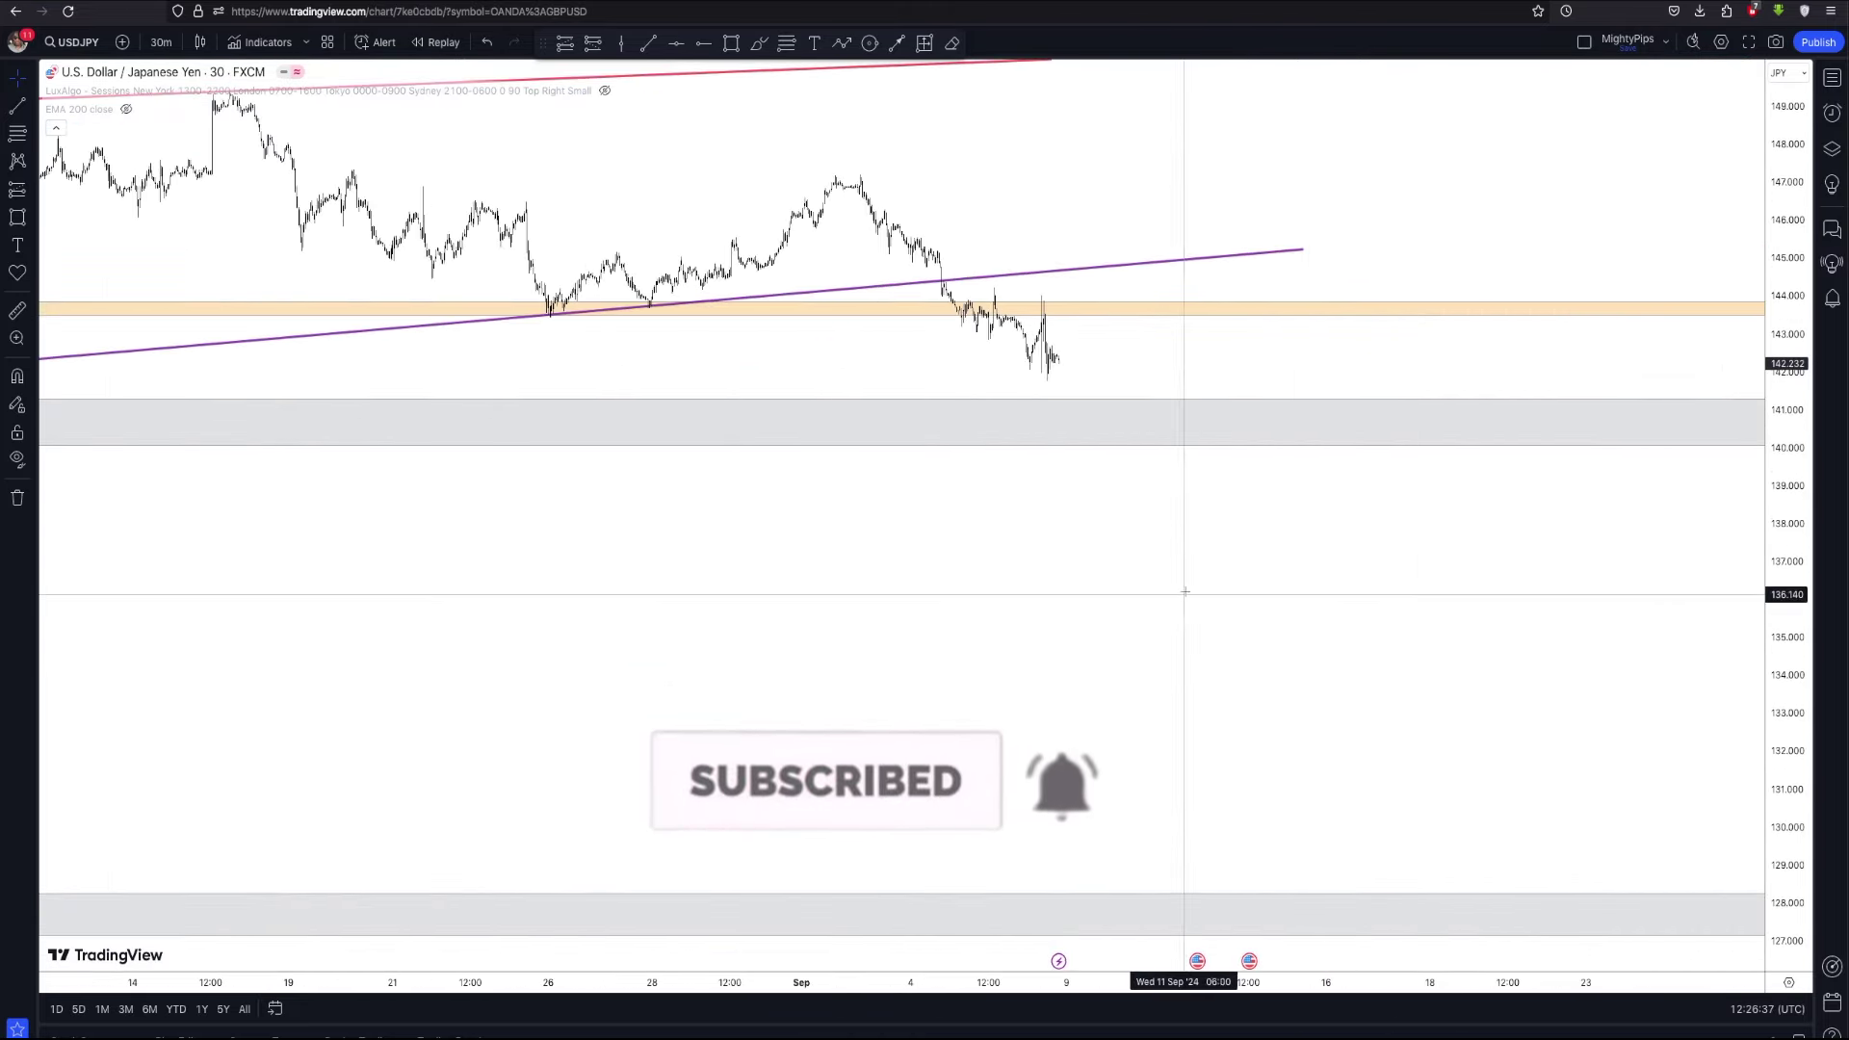
pyautogui.moveTo(1064, 565); pyautogui.dragTo(1401, 635)
pyautogui.scroll(6, 1396, 632)
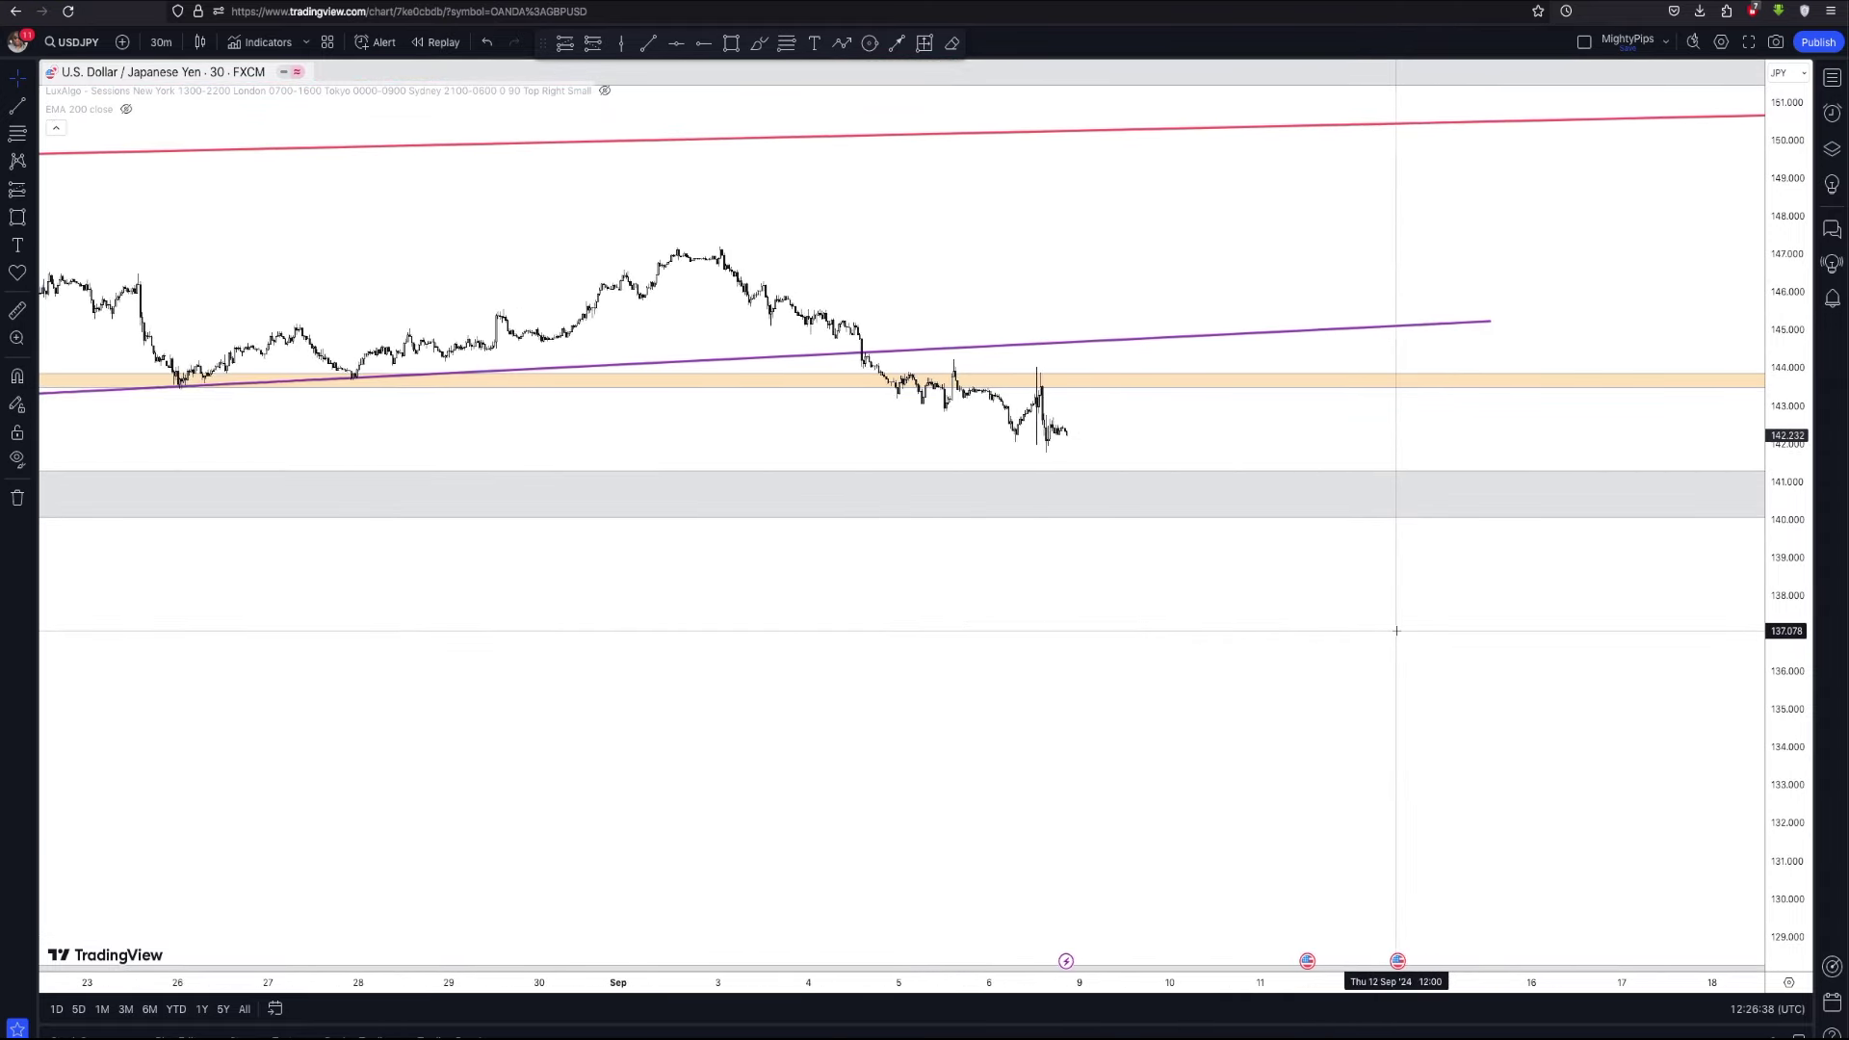
# Draw a rising zigzag path from the latest candle at about 142.2 through 144.3, 143.2, 145.7 and 144.8, ending at about 148.4
pyautogui.moveTo(1804, 687); pyautogui.dragTo(1793, 549)
pyautogui.scroll(3, 852, 639)
pyautogui.moveTo(901, 644); pyautogui.dragTo(1156, 672)
pyautogui.scroll(1, 1083, 671)
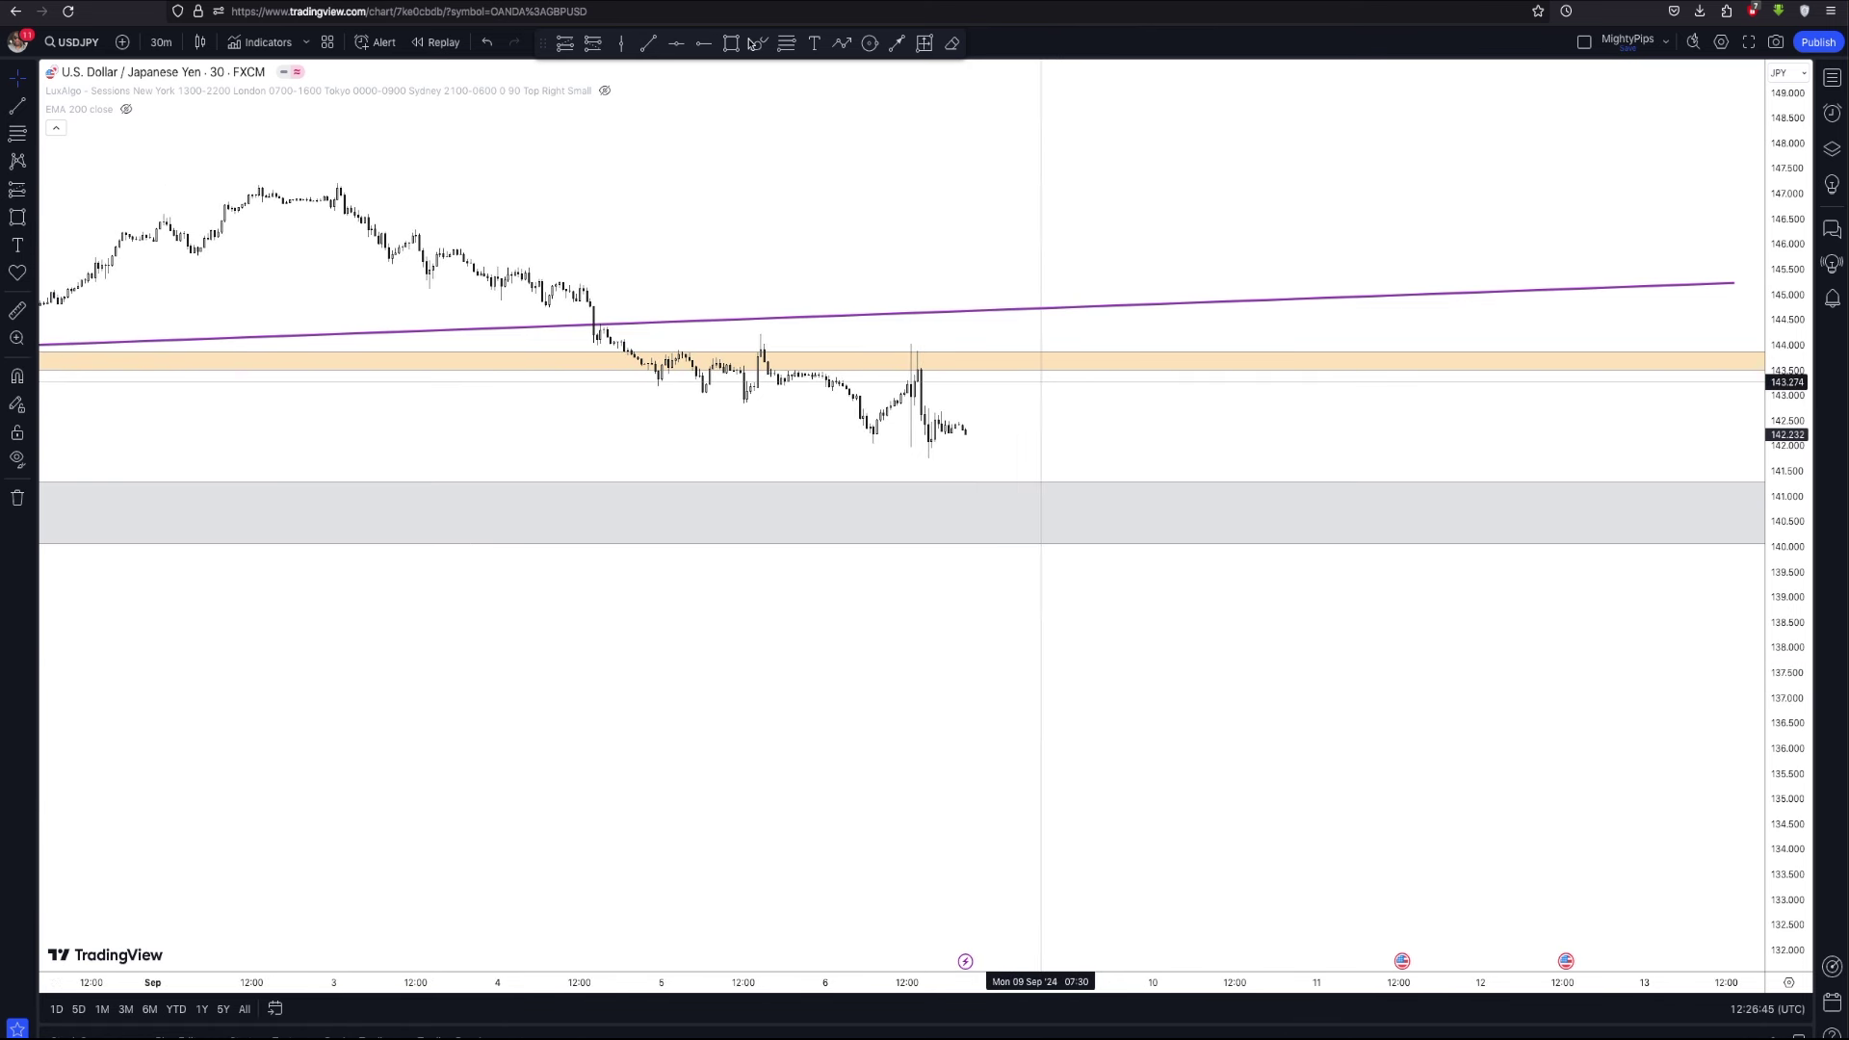
pyautogui.click(841, 43)
pyautogui.click(968, 433)
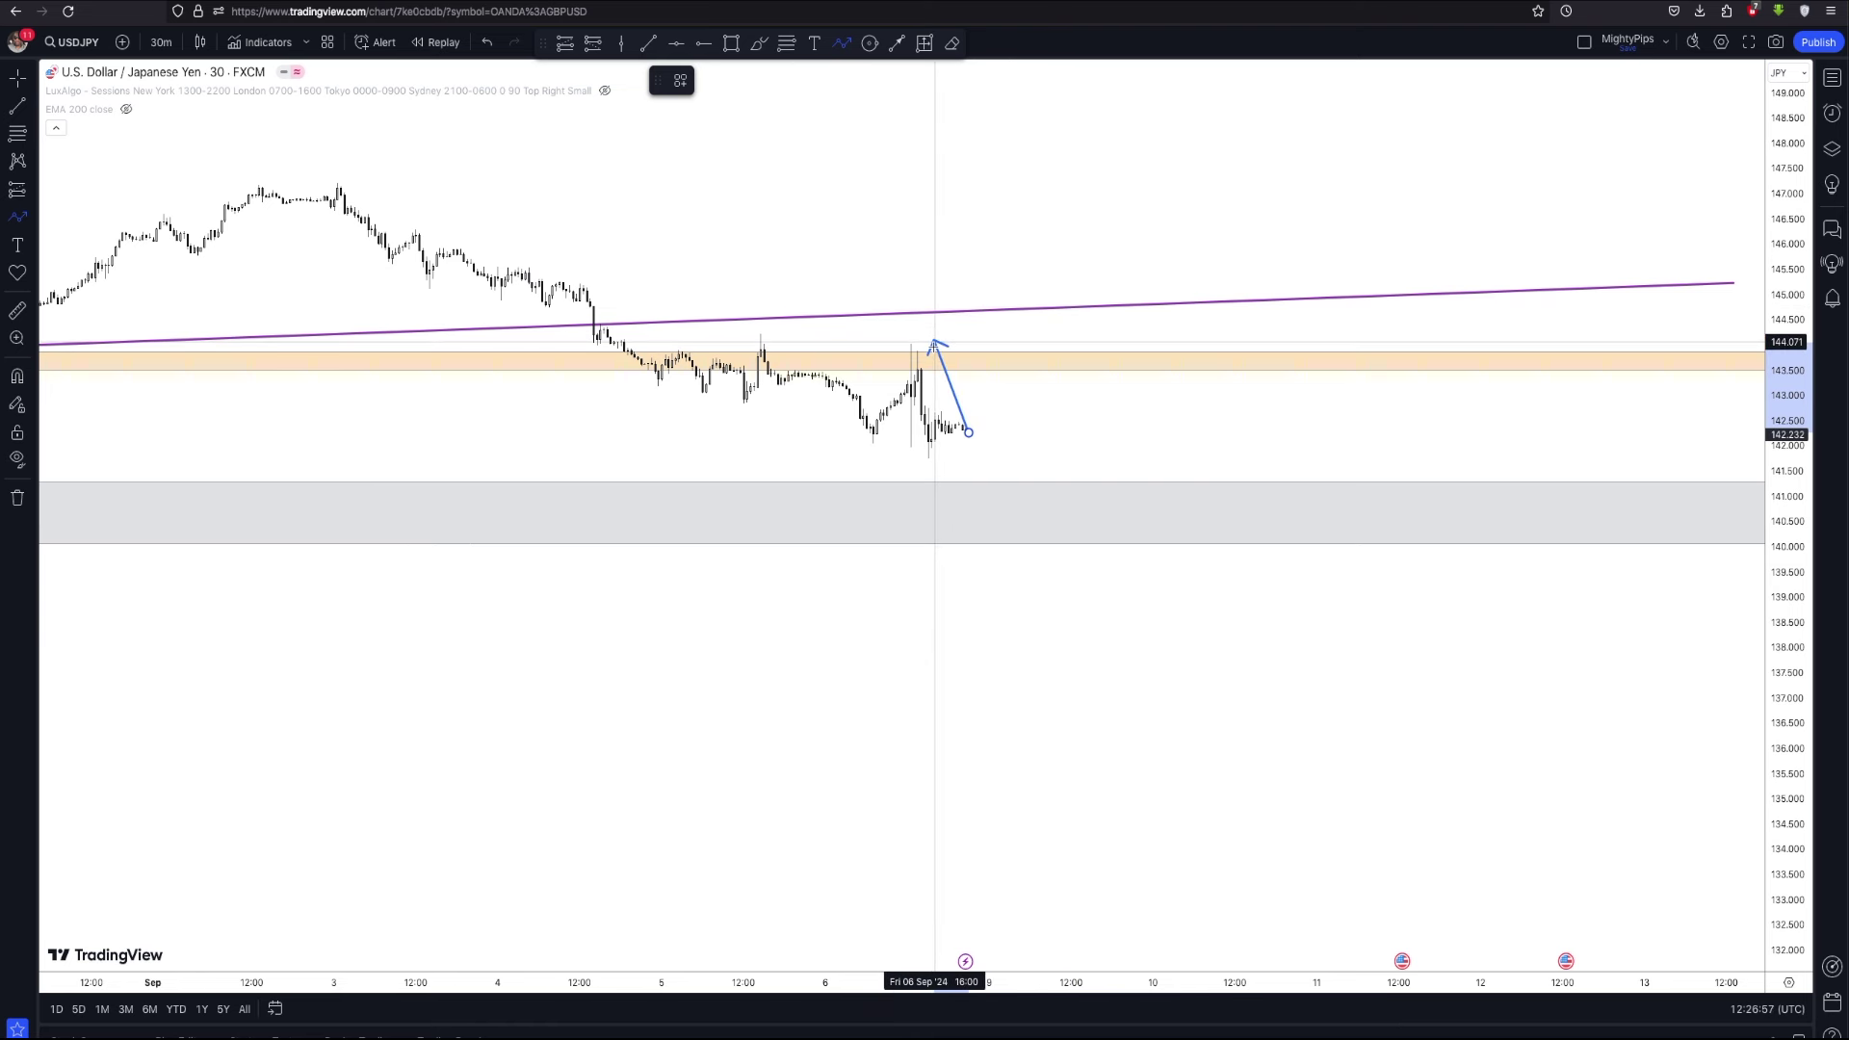
pyautogui.click(1017, 330)
pyautogui.click(1051, 384)
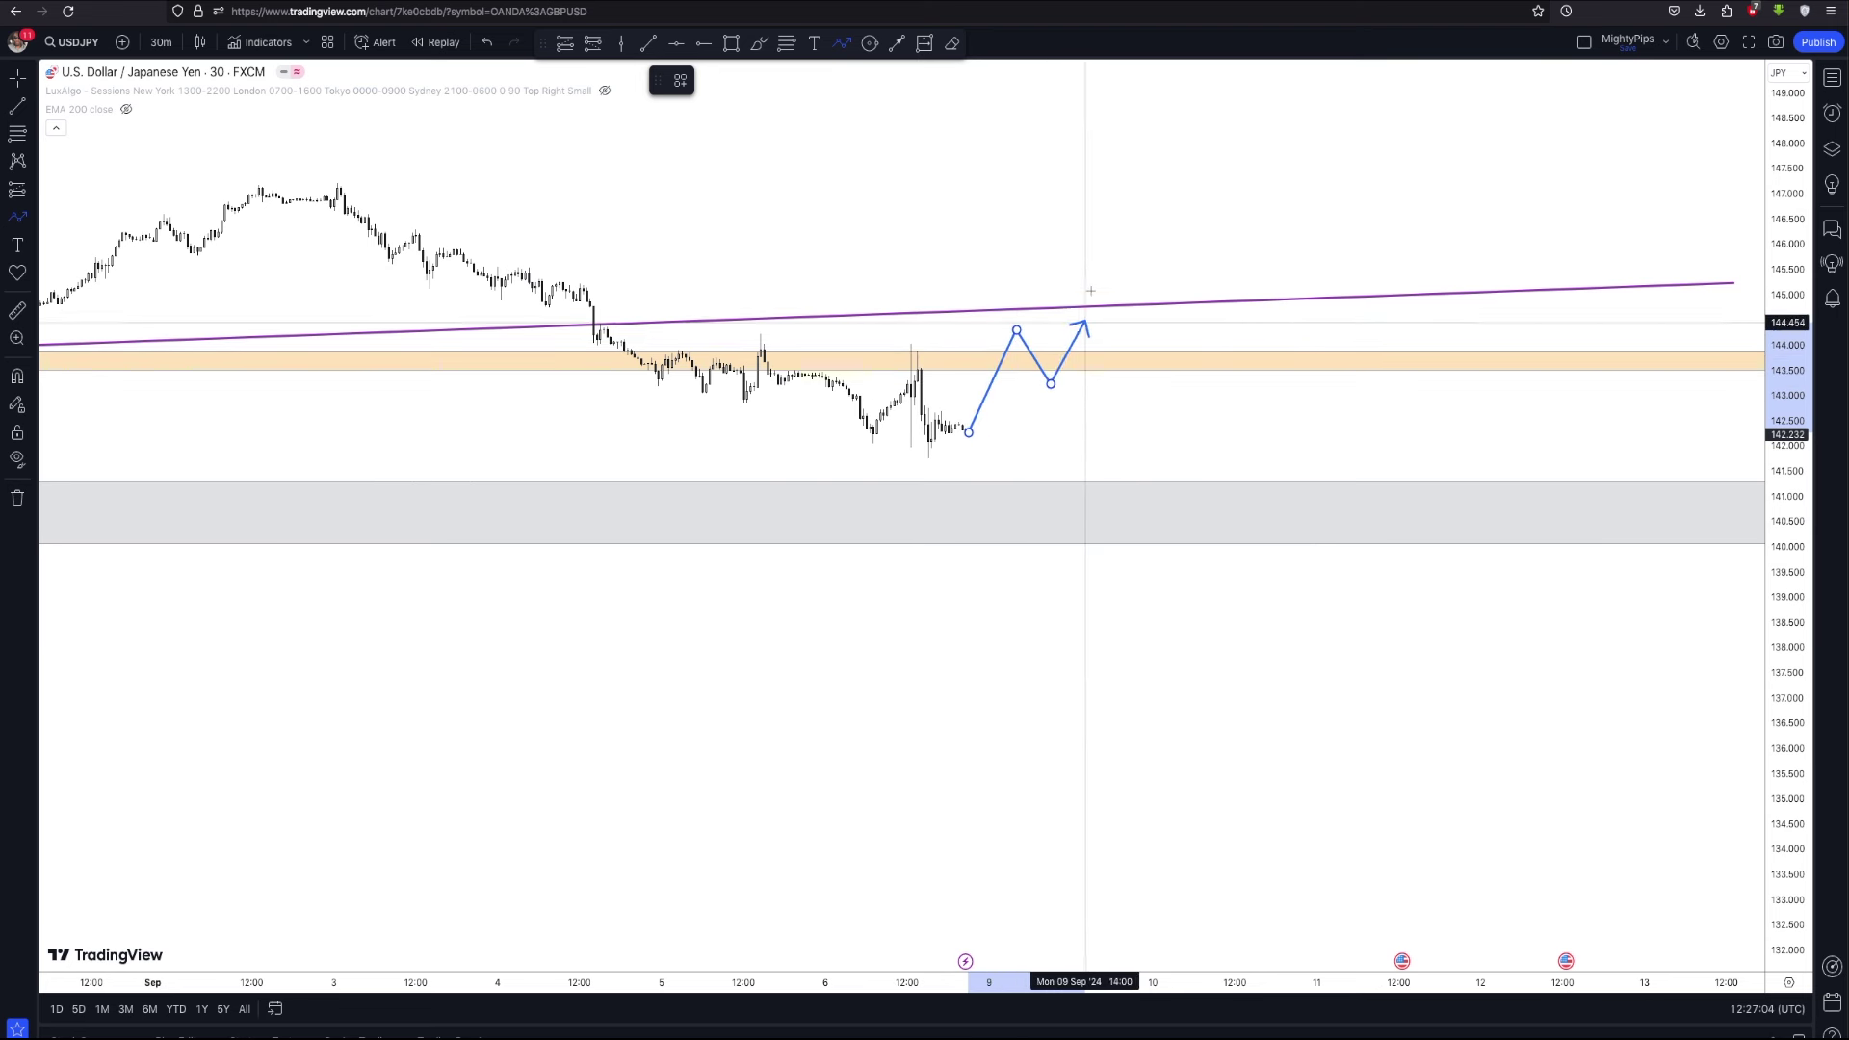
pyautogui.click(1095, 260)
pyautogui.click(1126, 303)
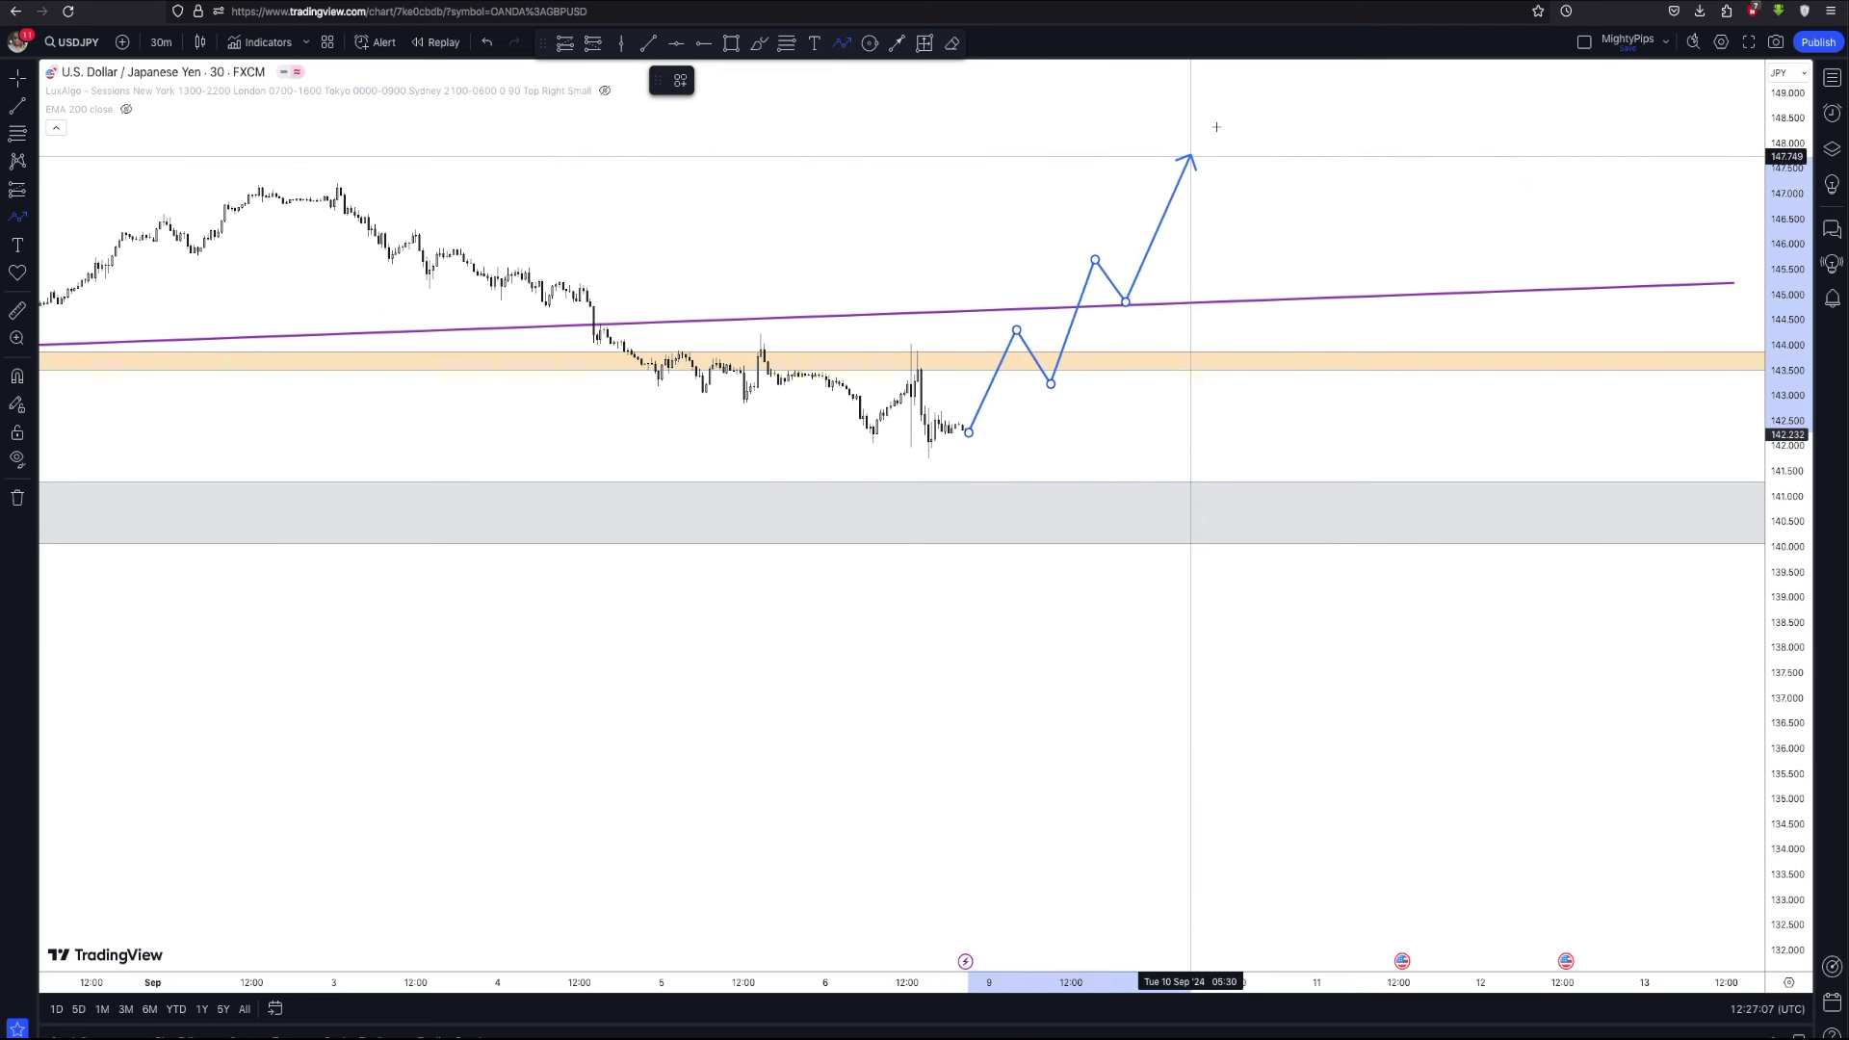
pyautogui.click(1253, 197)
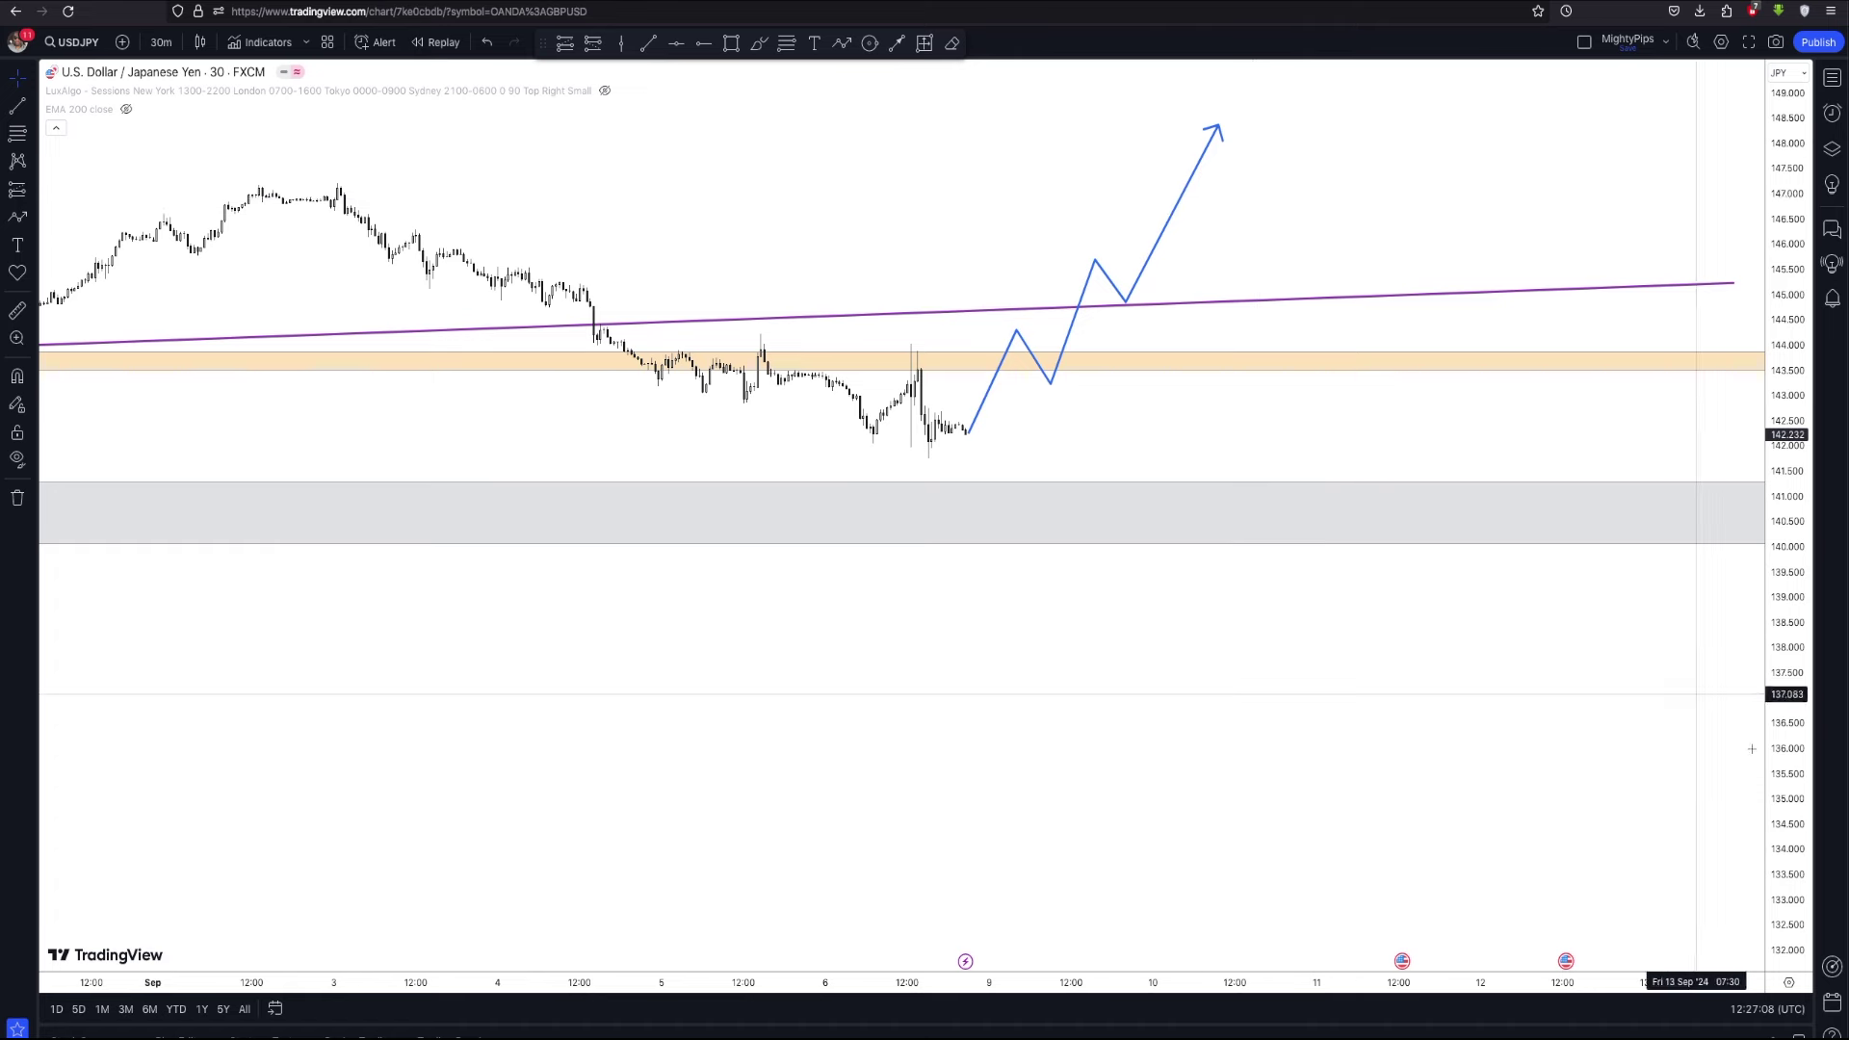
# Delete the blue rising path projection from the chart
pyautogui.moveTo(1788, 805); pyautogui.dragTo(1792, 643)
pyautogui.moveTo(1138, 720); pyautogui.dragTo(1139, 880)
pyautogui.moveTo(1143, 589); pyautogui.dragTo(1127, 735)
pyautogui.scroll(2, 1127, 735)
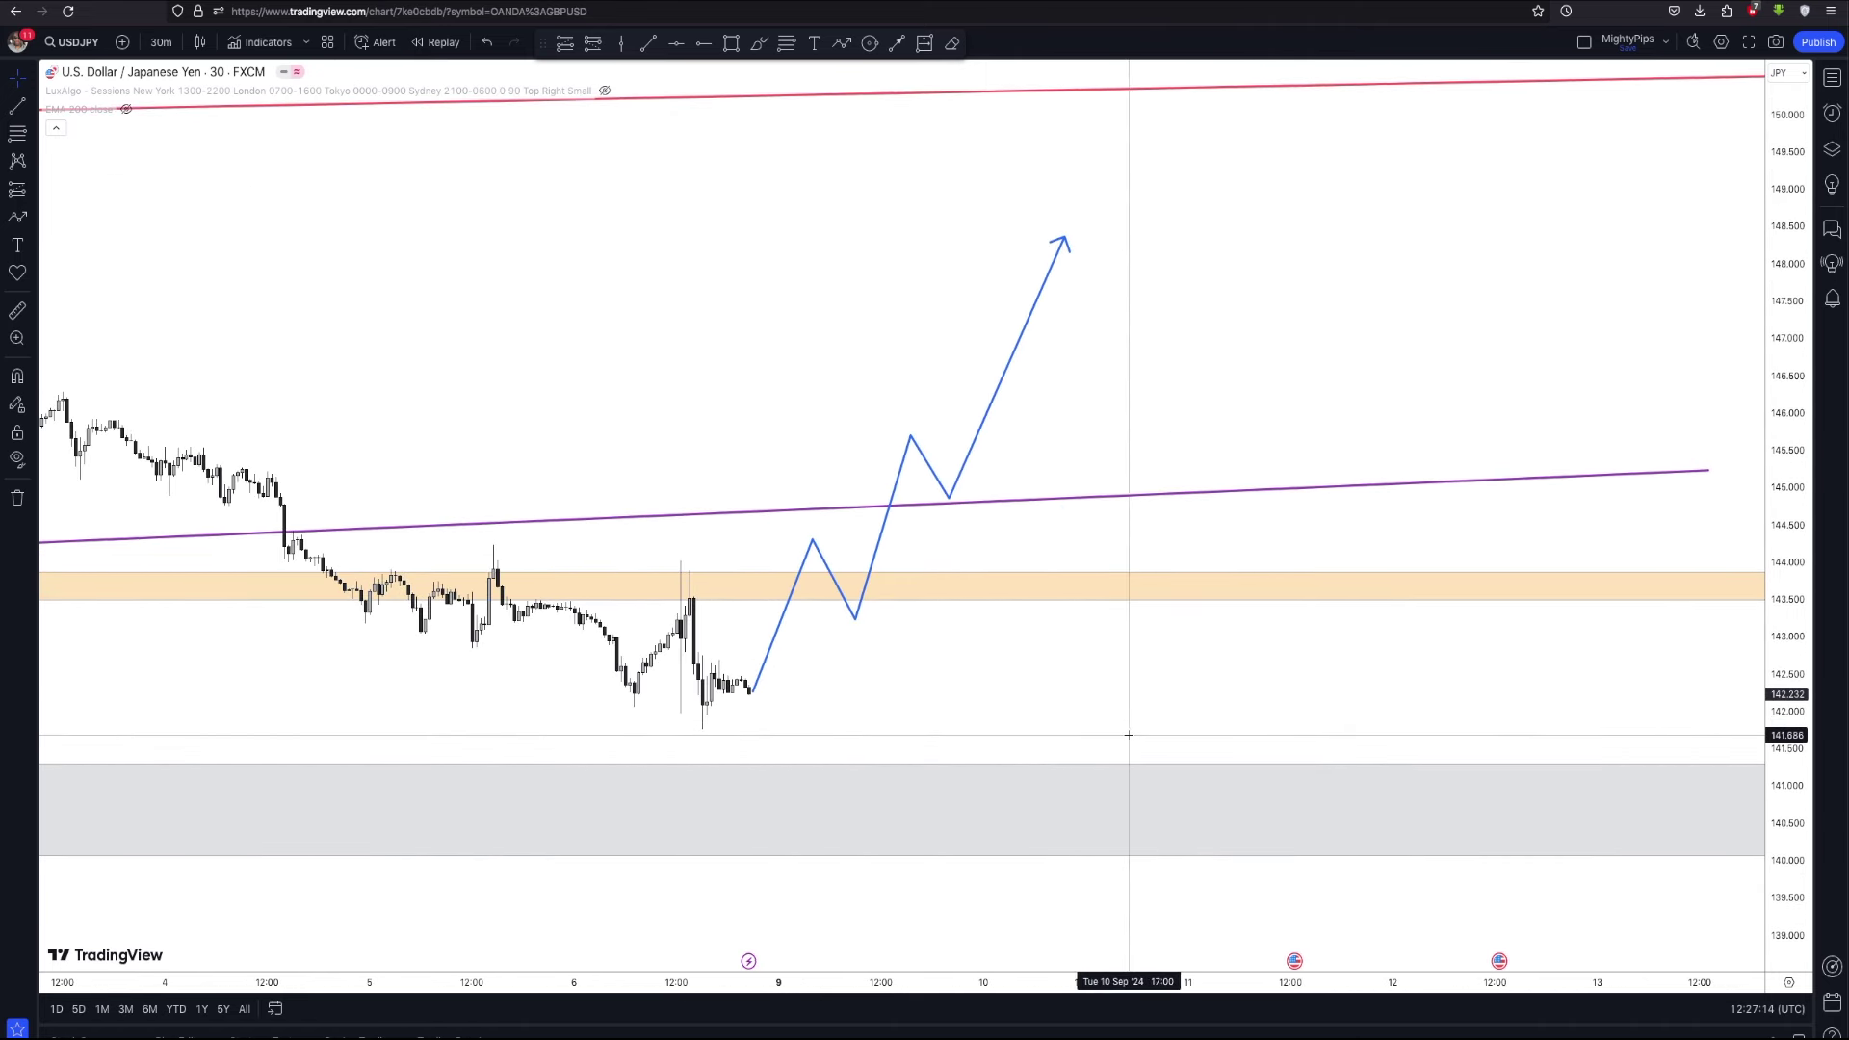
pyautogui.moveTo(922, 692); pyautogui.dragTo(1054, 690)
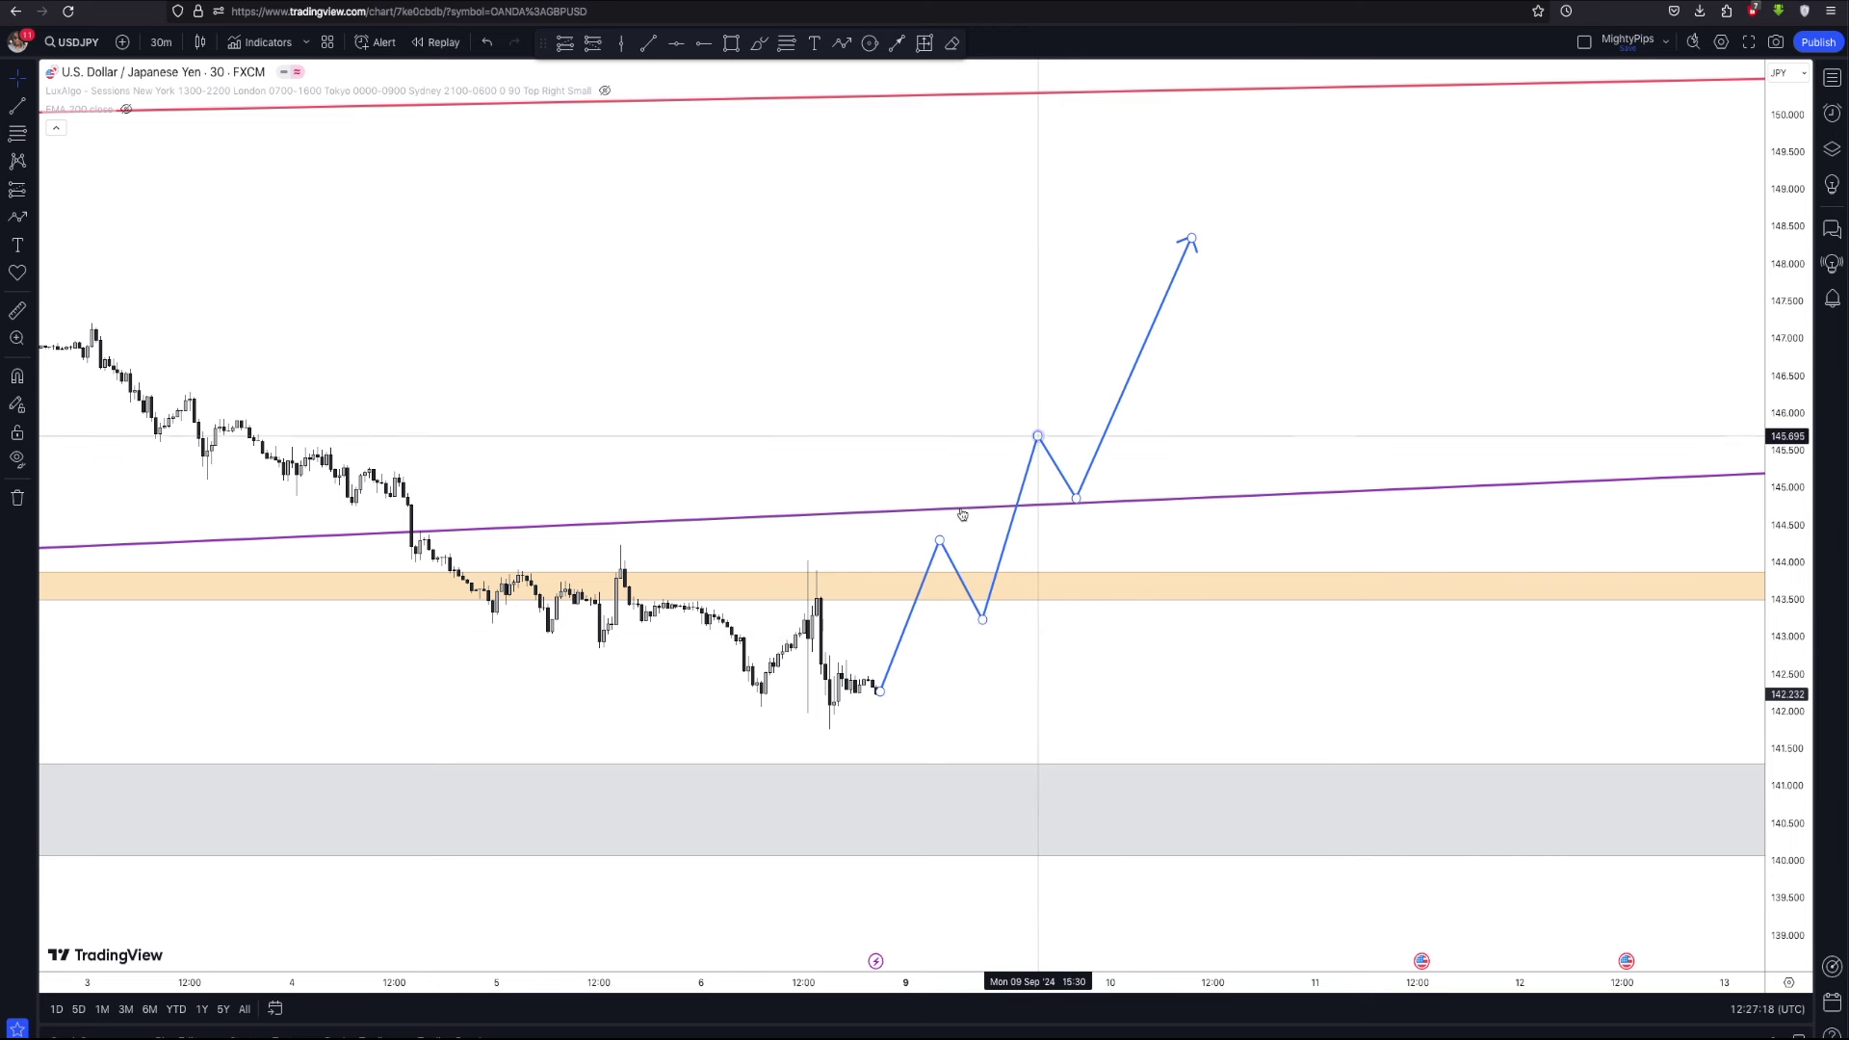
pyautogui.click(1037, 433)
pyautogui.click(870, 80)
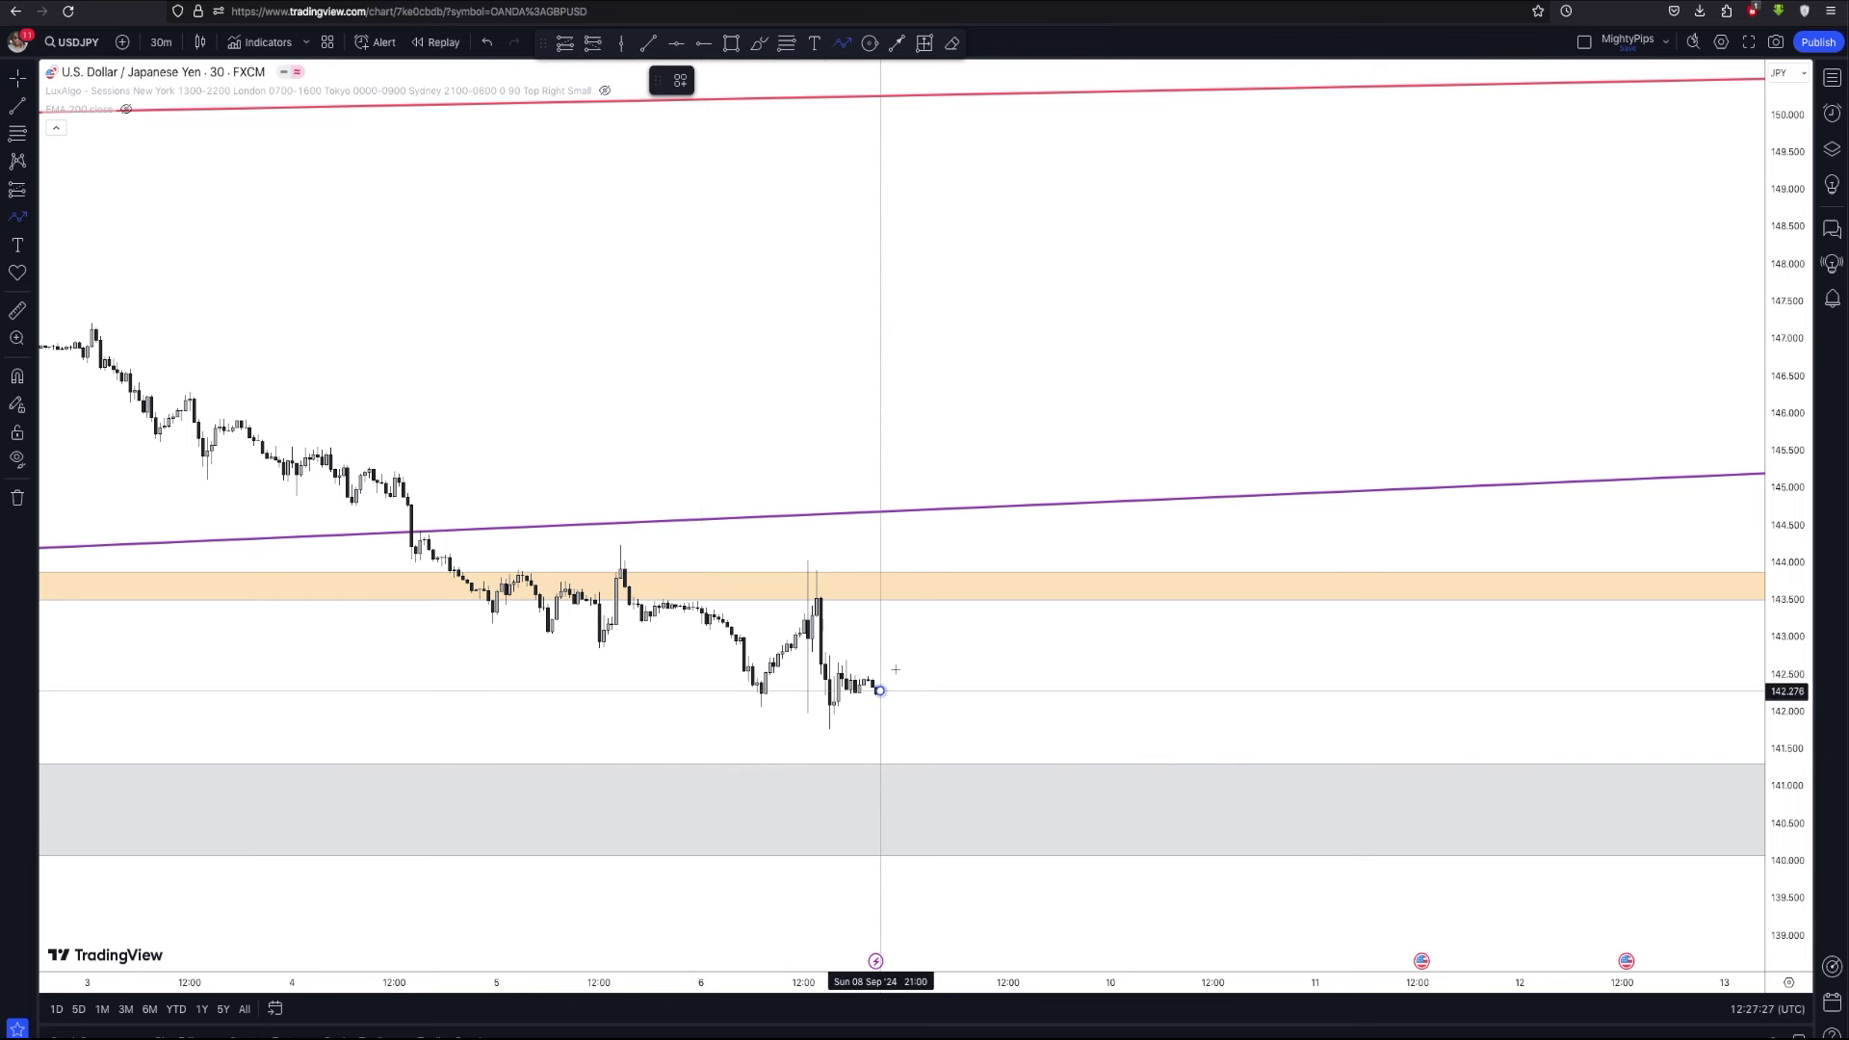
# Draw a bearish path from the latest candle at about 142.3 through 143.8, 139.2 and 140.2, with its arrow end extended to about 137.3
pyautogui.click(880, 690)
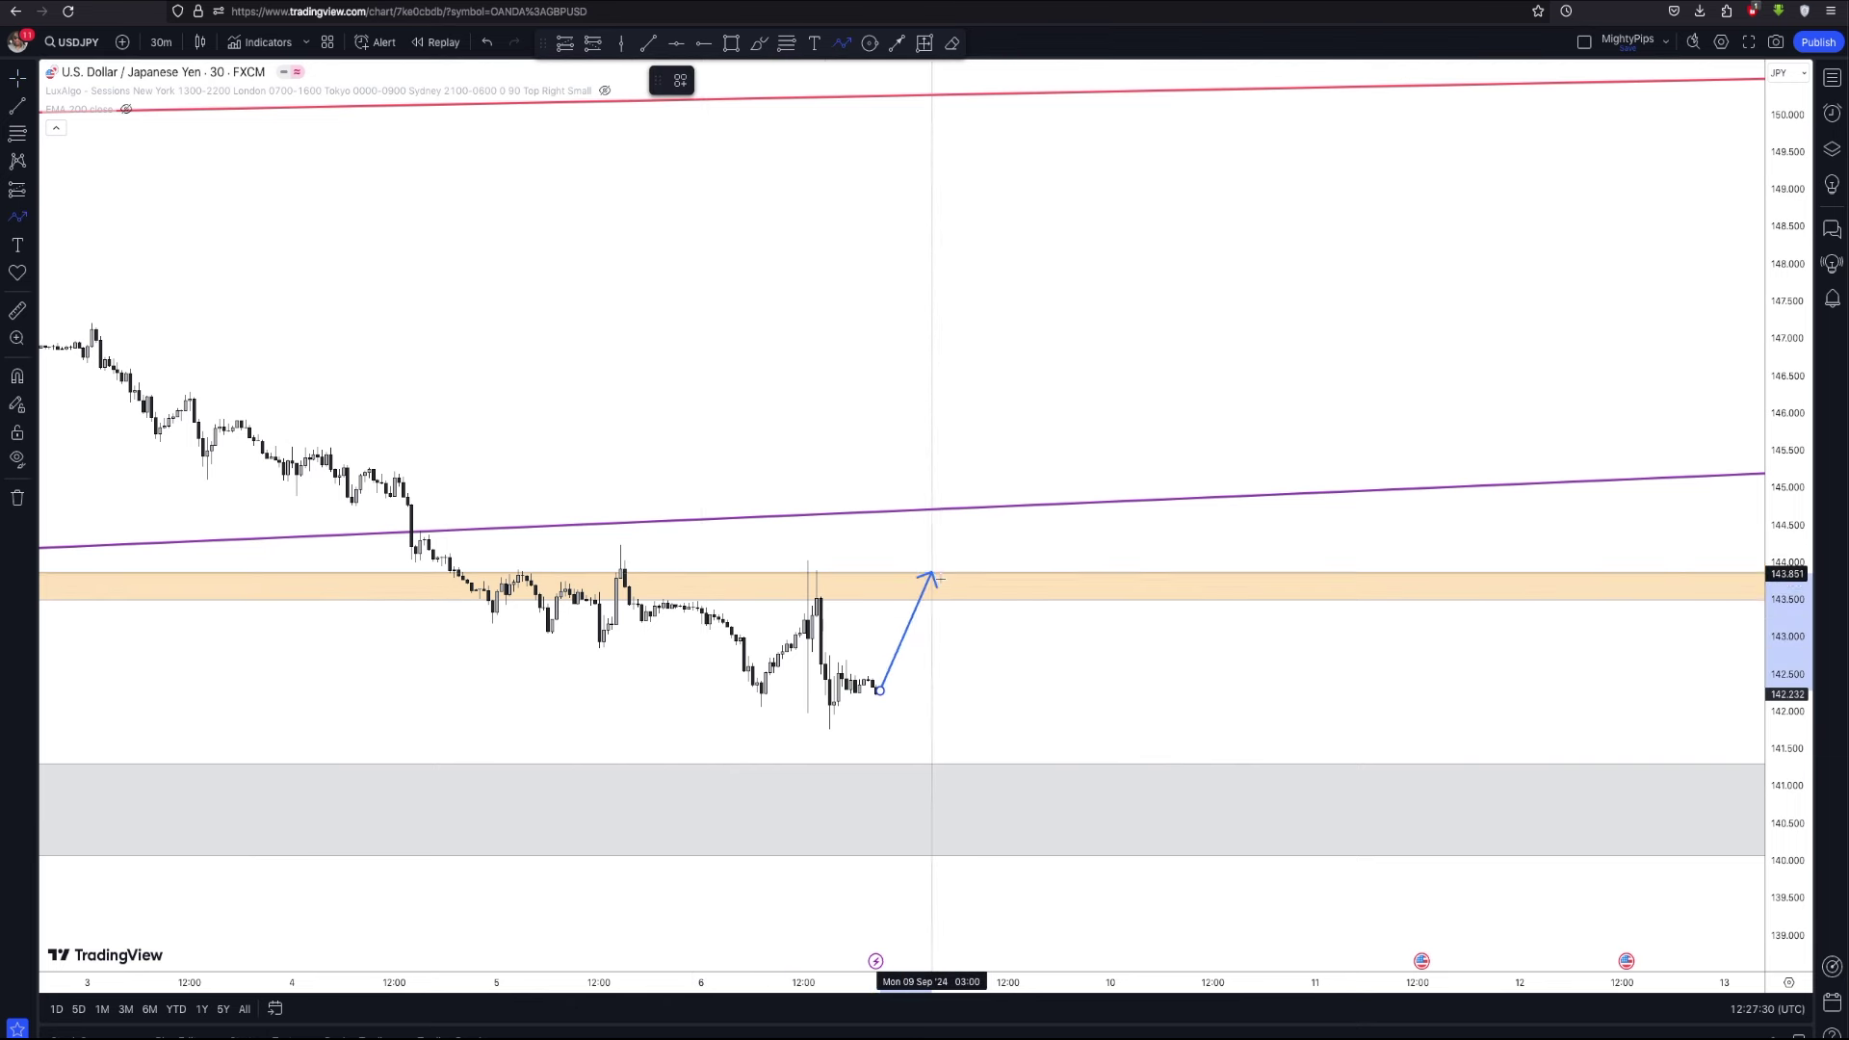
pyautogui.click(958, 600)
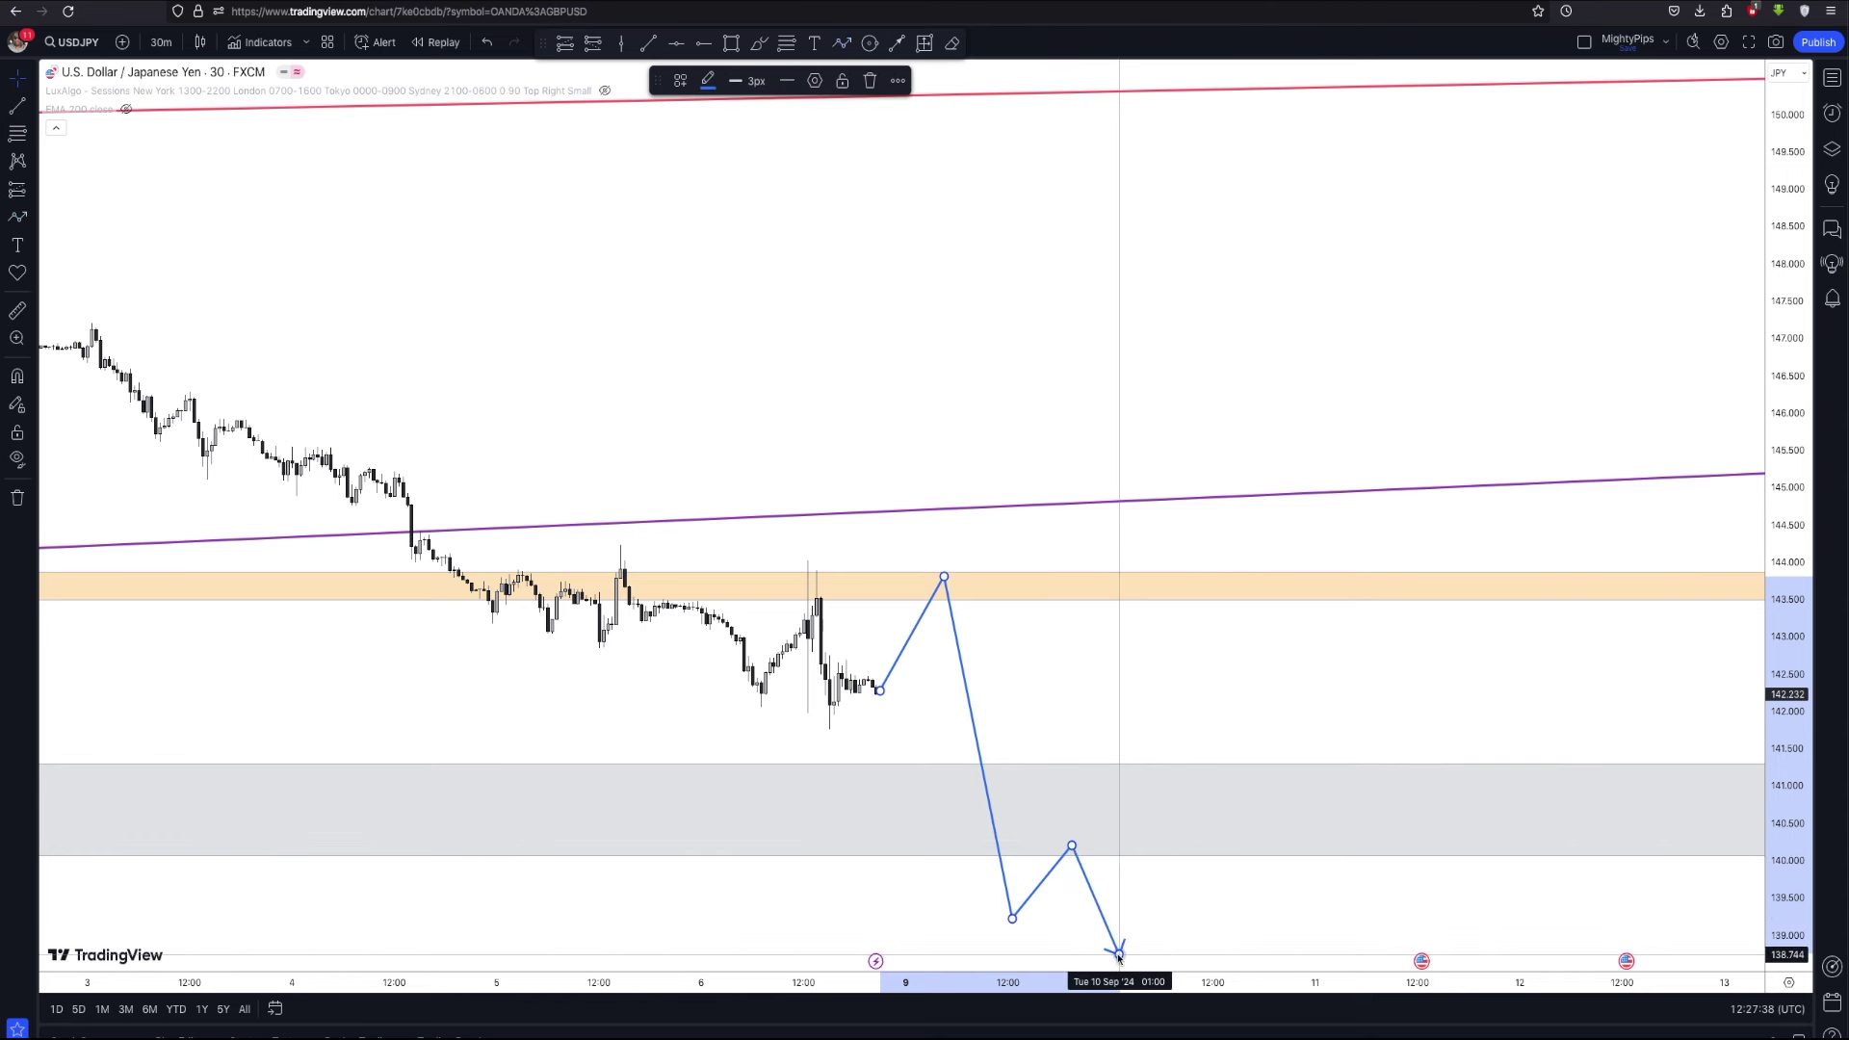
pyautogui.scroll(-1, 915, 732)
pyautogui.moveTo(887, 677); pyautogui.dragTo(1033, 489)
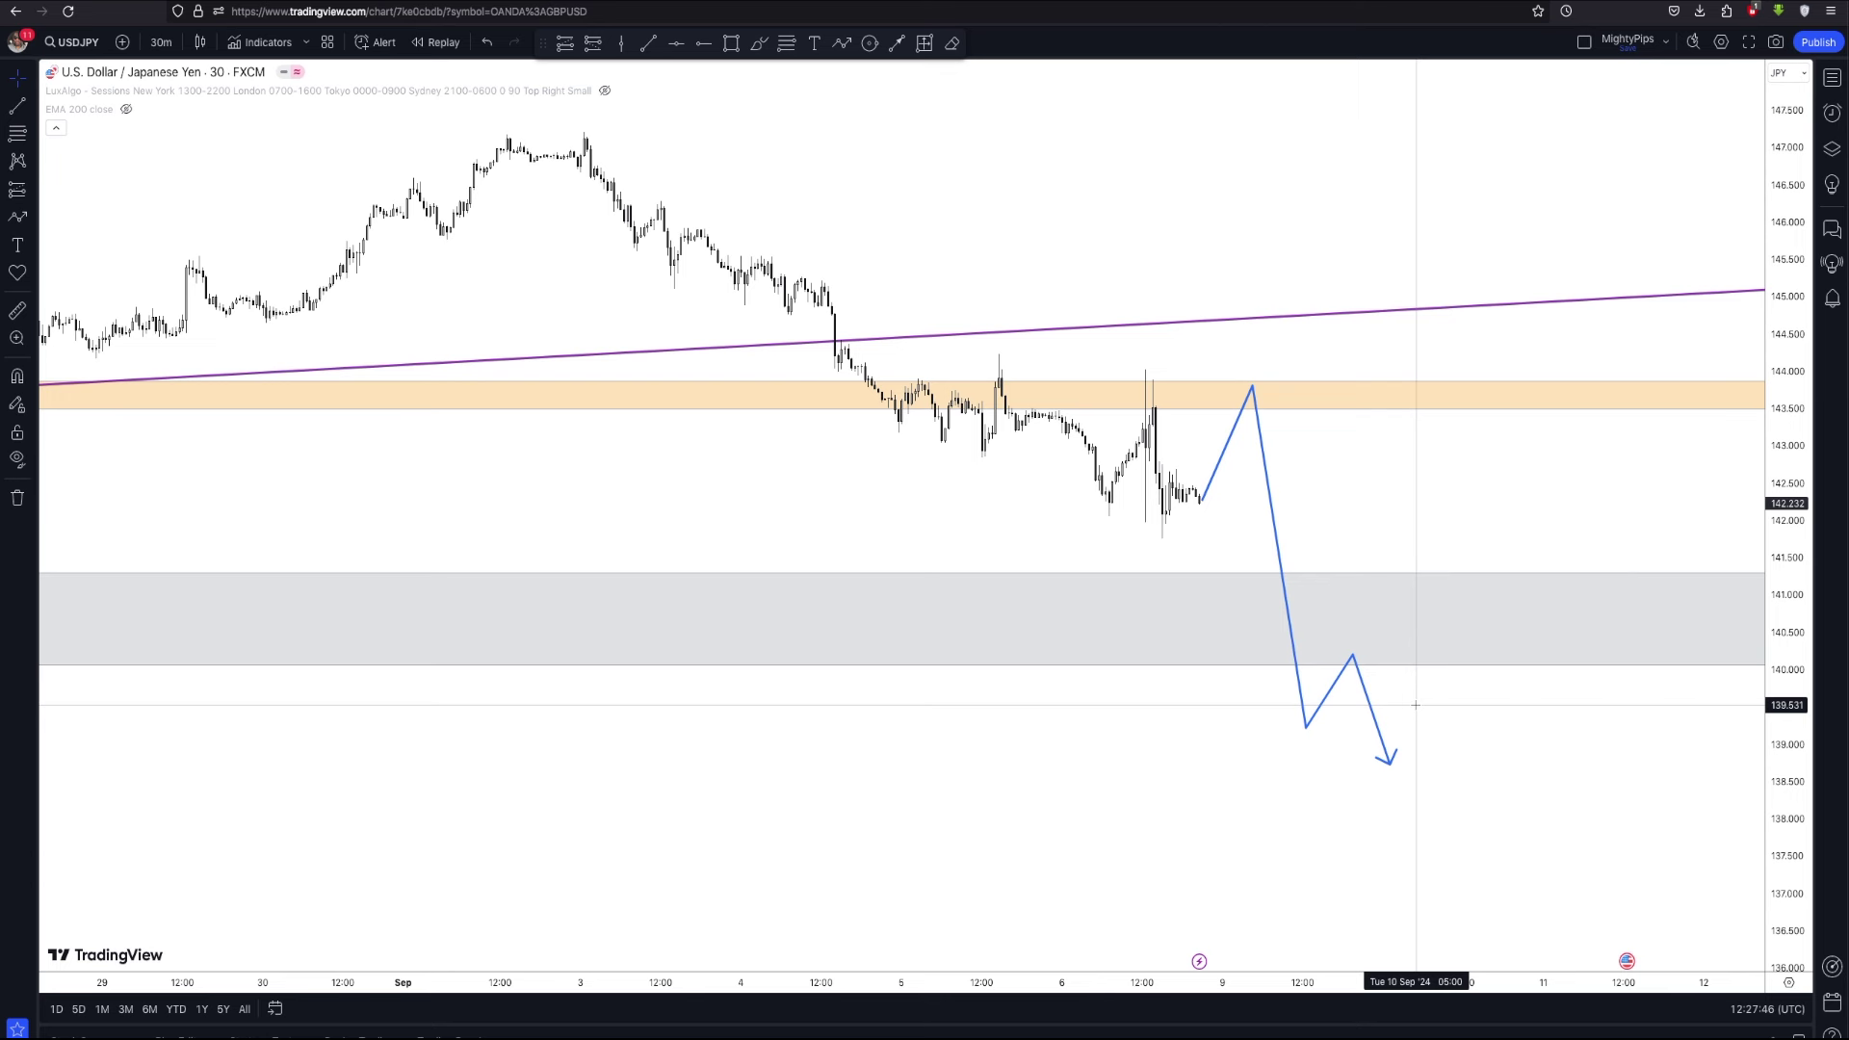
pyautogui.moveTo(1389, 766); pyautogui.dragTo(1411, 873)
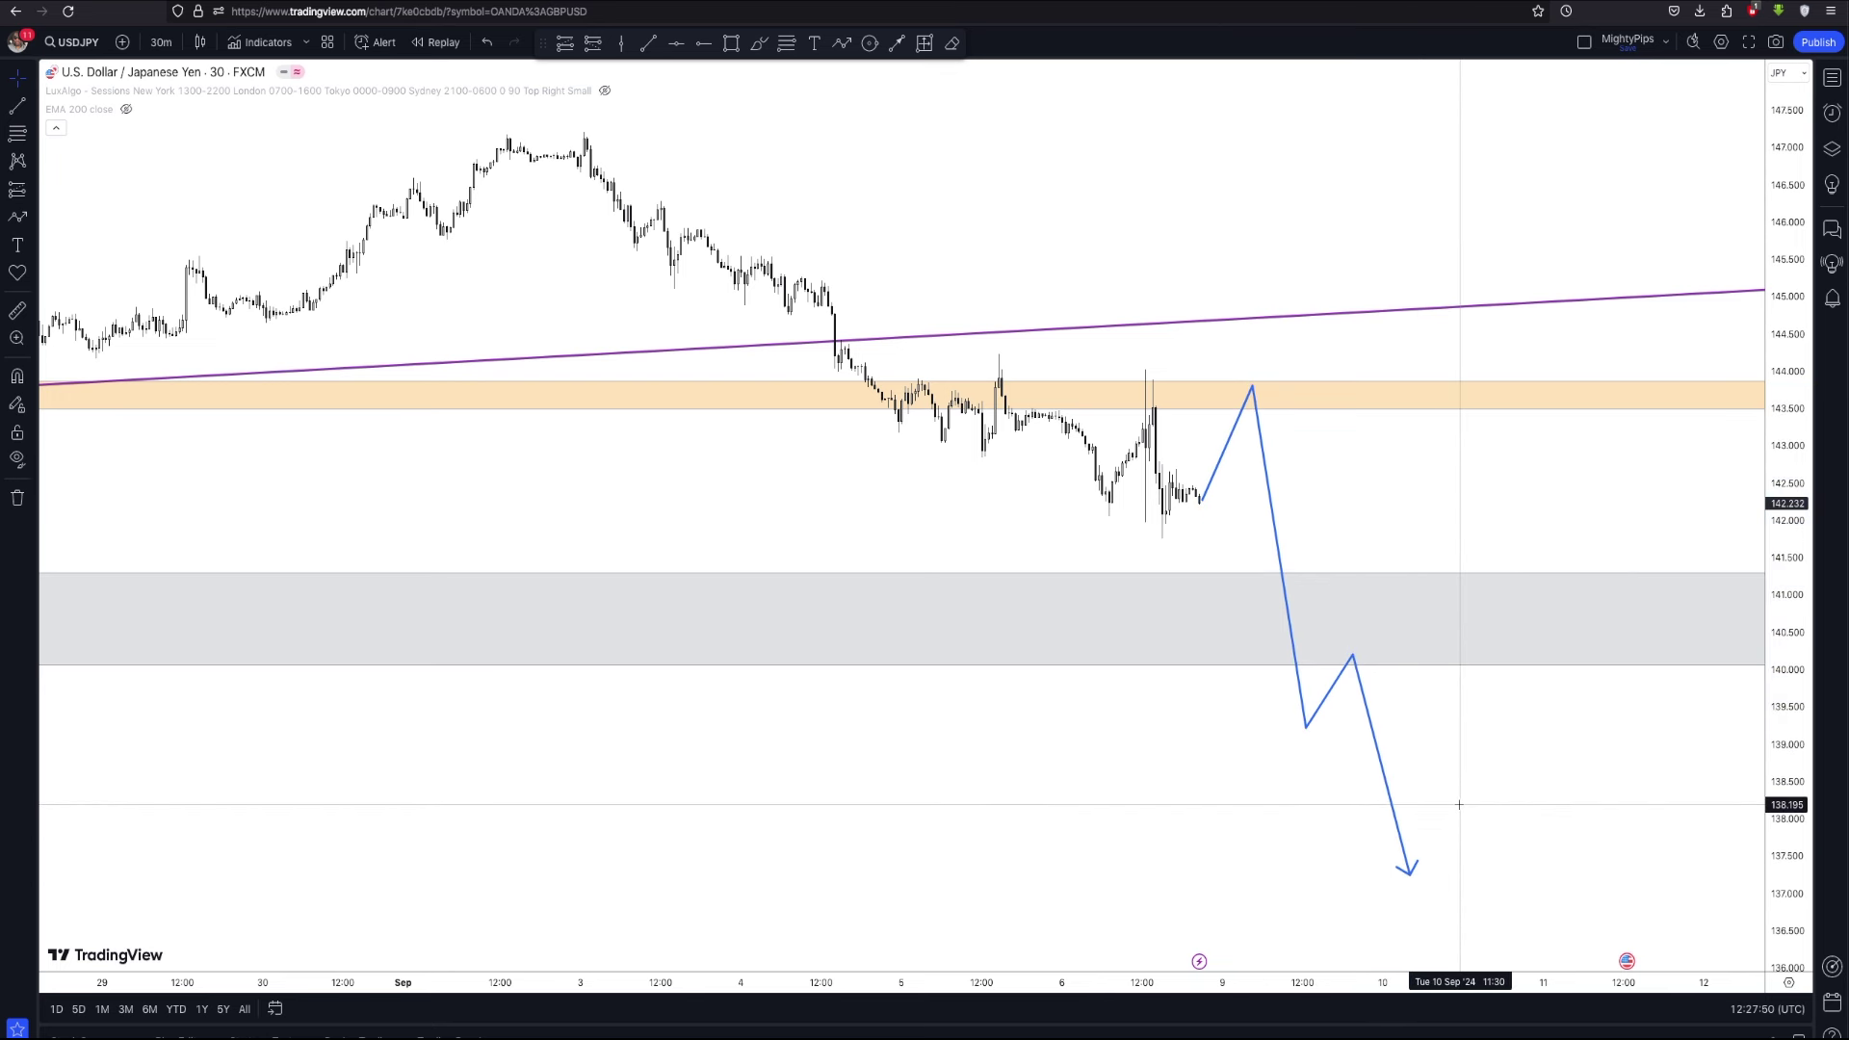
# Examine the bearish path against the orange and grey zones and the August to early September 2024 price action
pyautogui.scroll(3, 1457, 804)
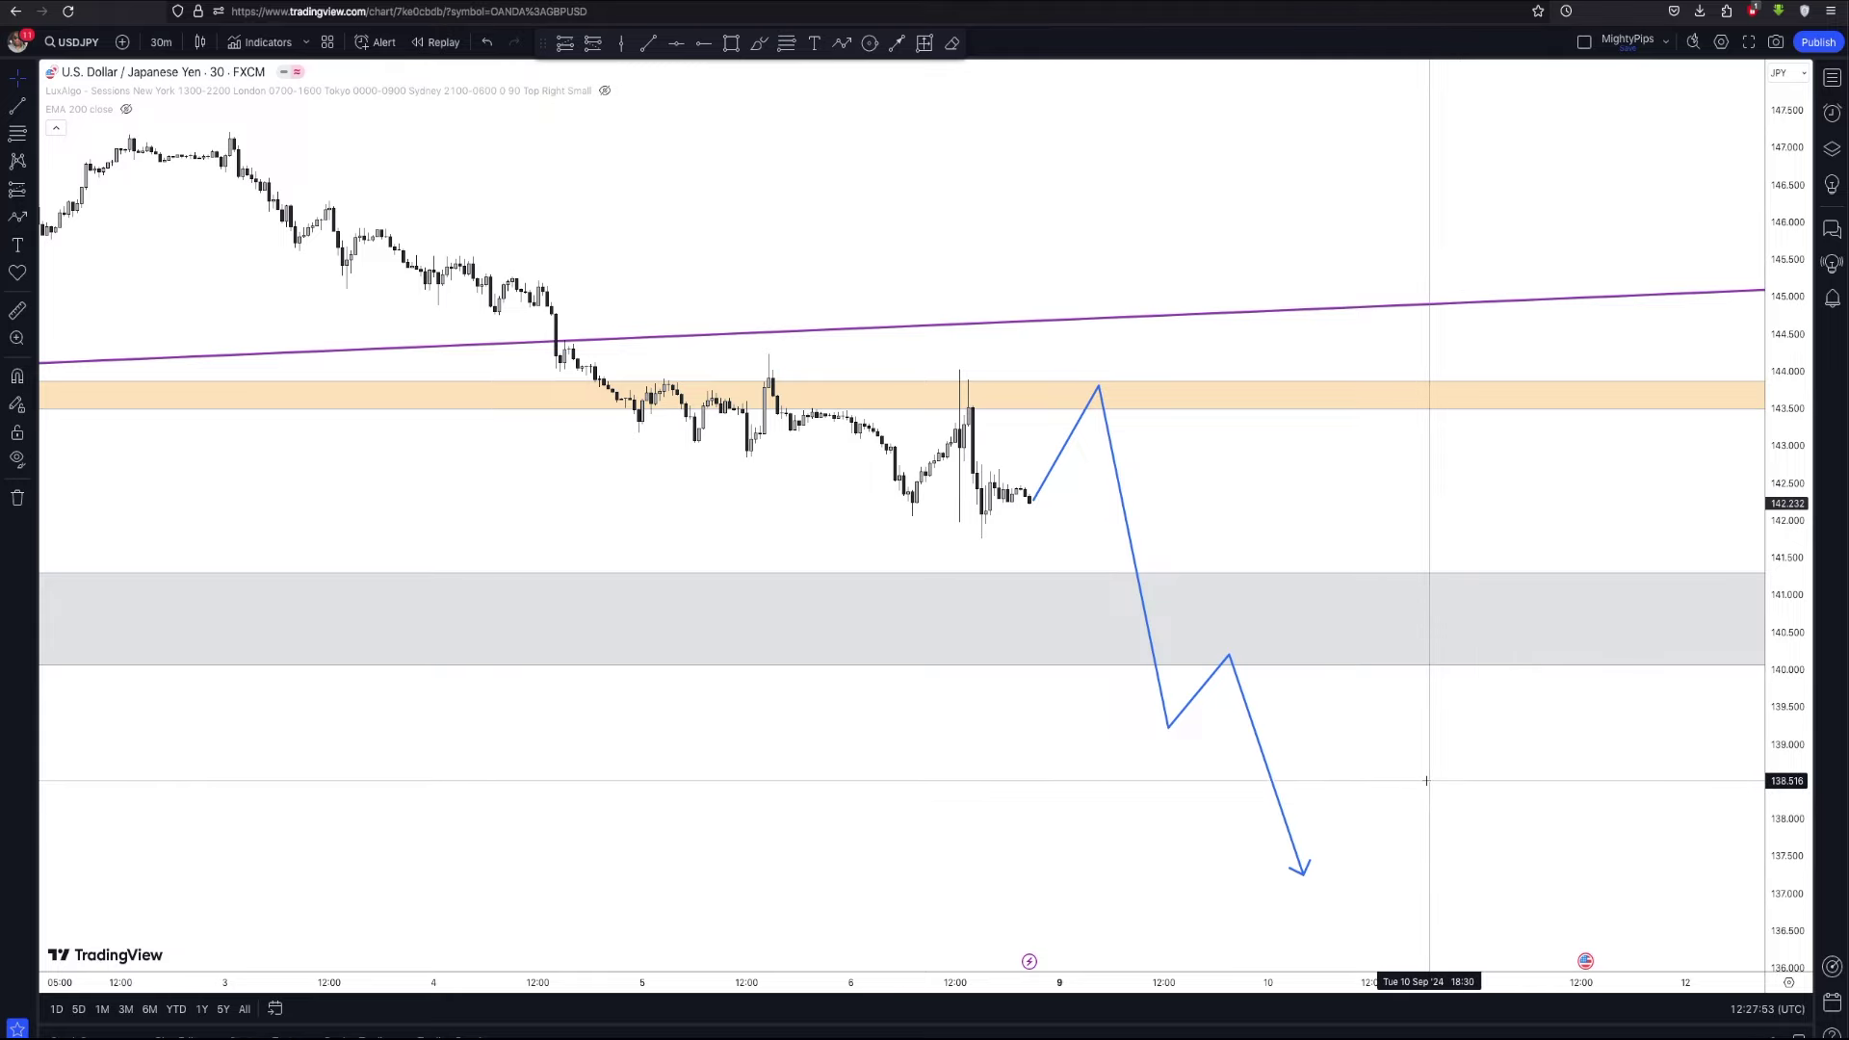
pyautogui.scroll(-3, 1041, 755)
pyautogui.scroll(-5, 1038, 754)
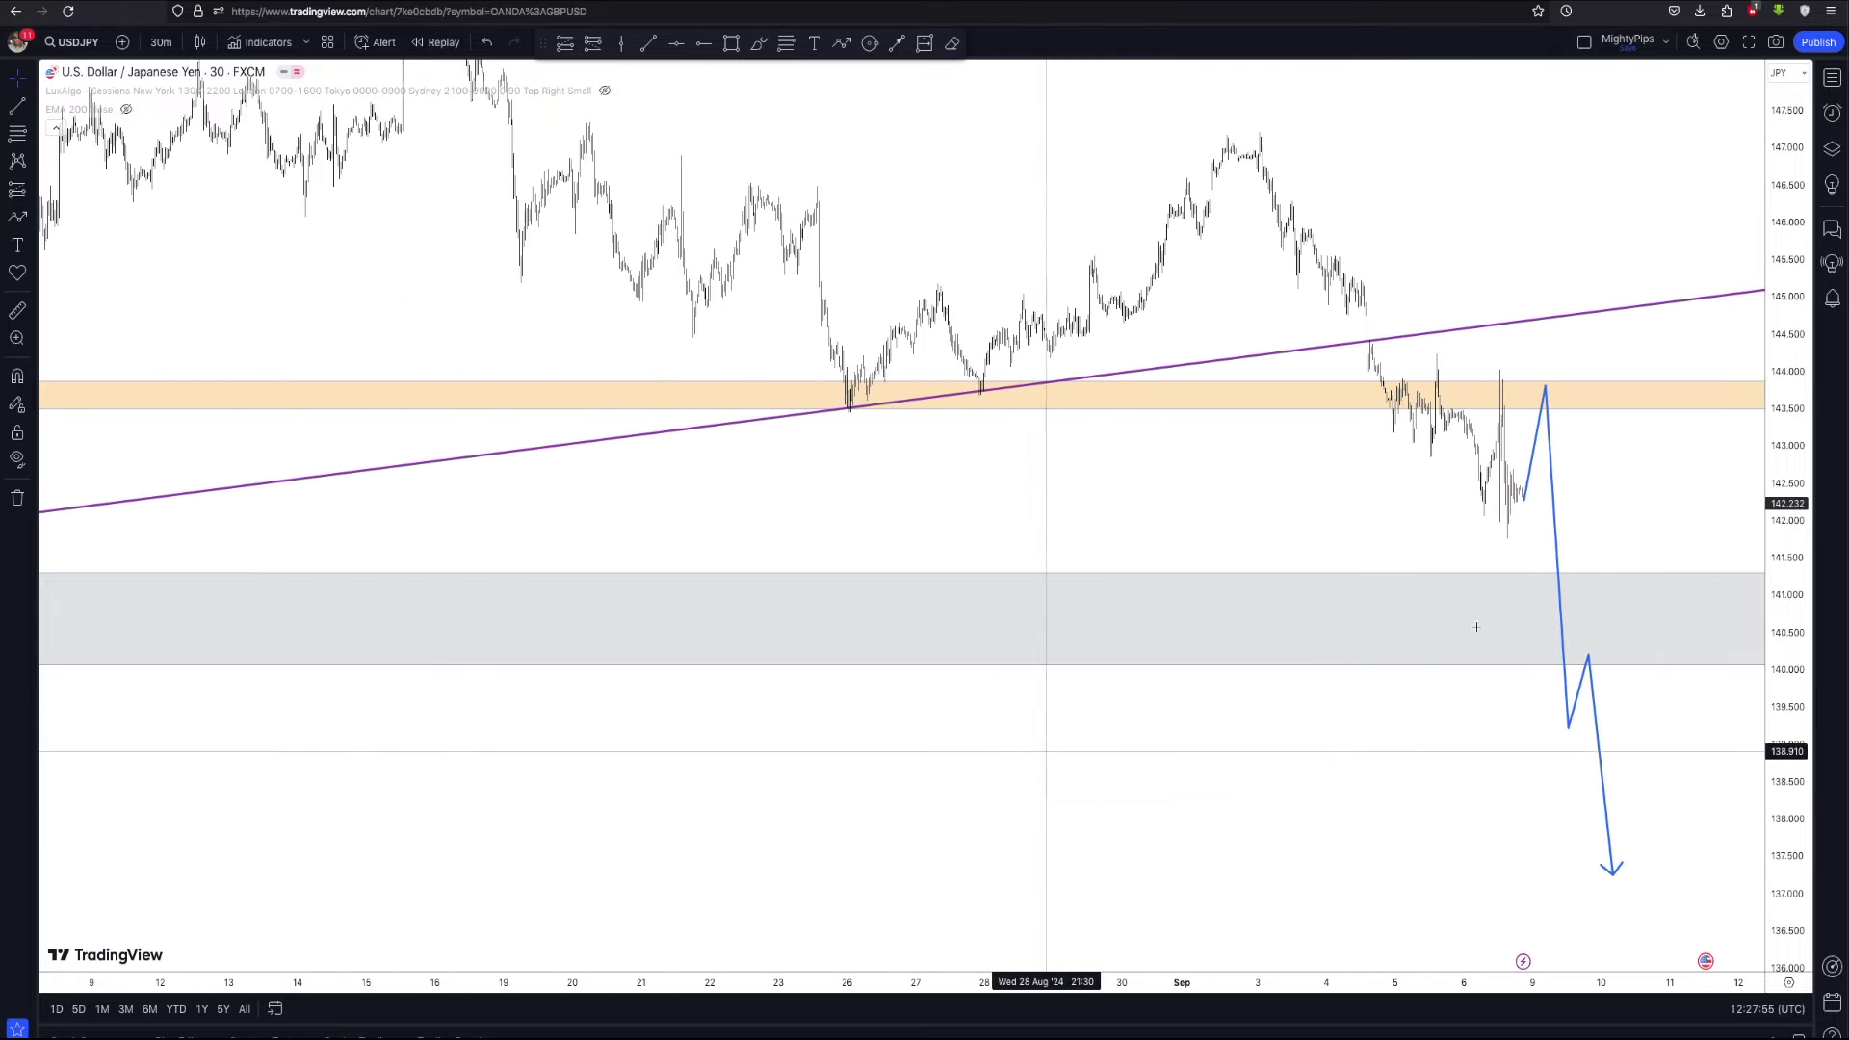
pyautogui.moveTo(1791, 260); pyautogui.dragTo(1790, 317)
pyautogui.scroll(-3, 1473, 712)
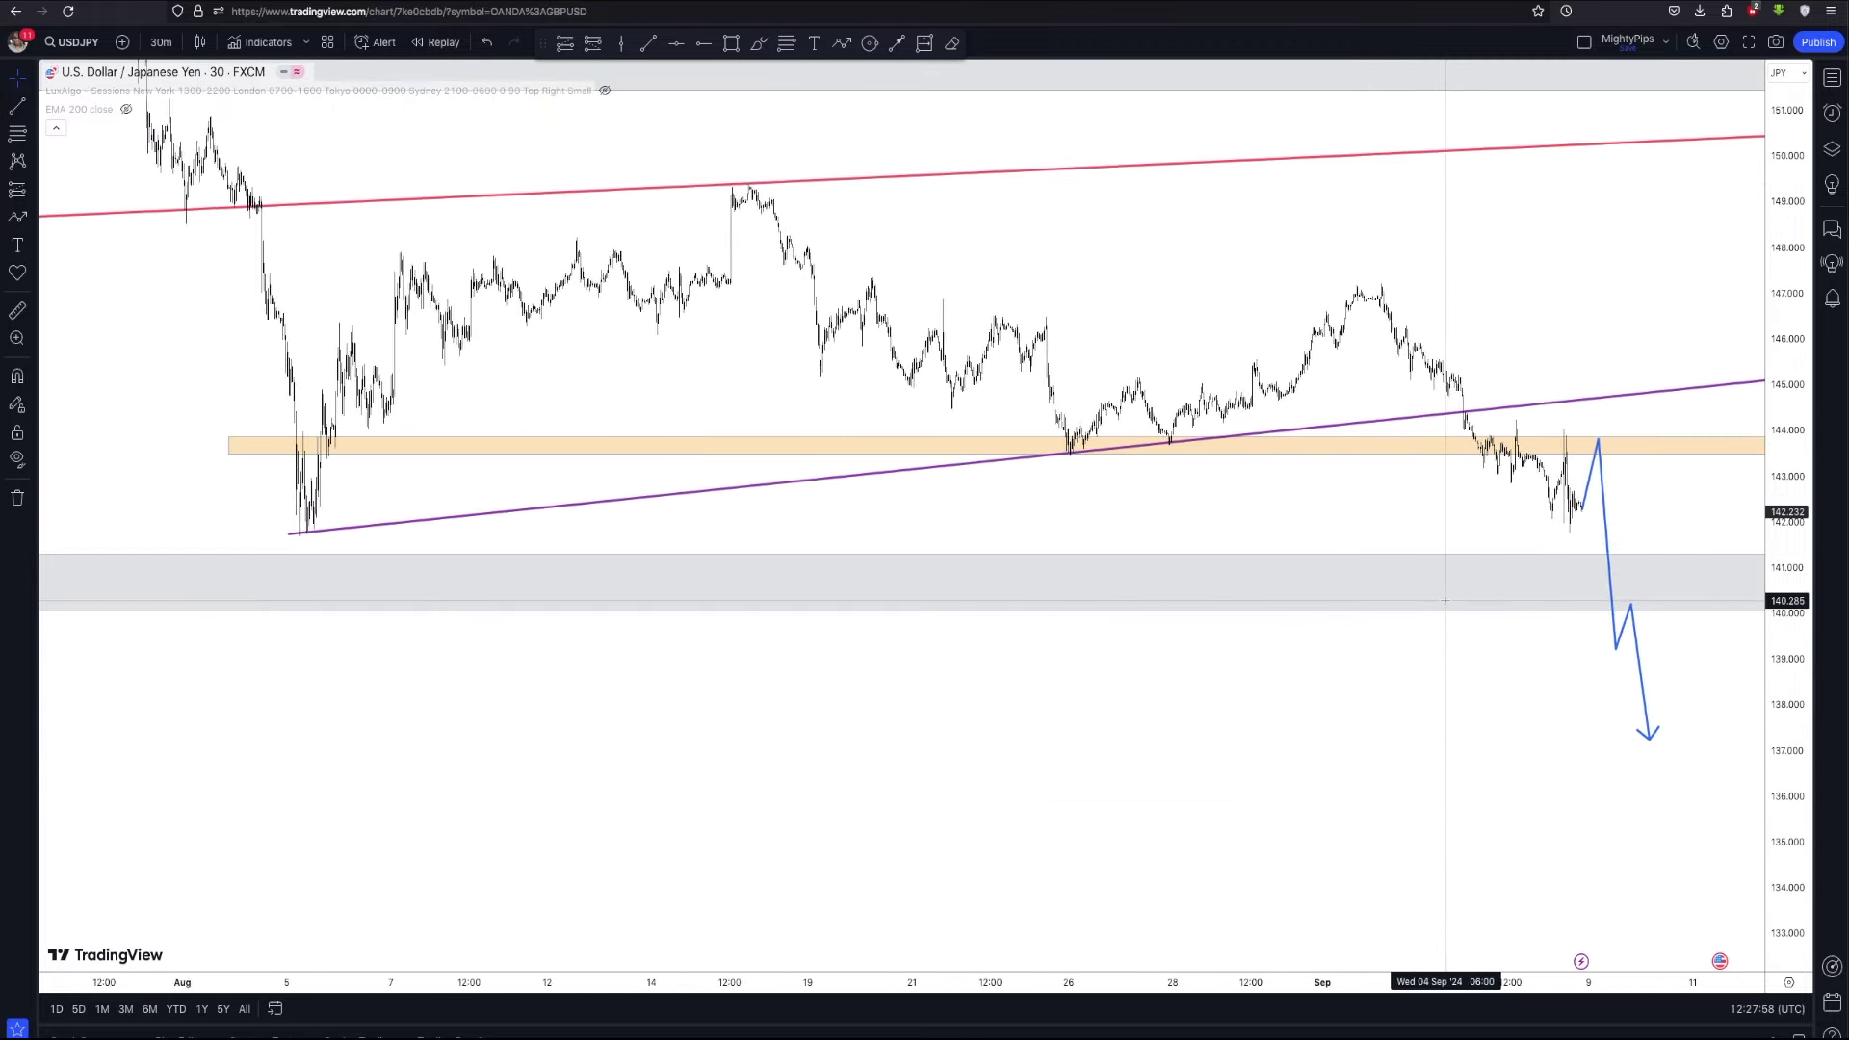
pyautogui.moveTo(1472, 710); pyautogui.dragTo(961, 748)
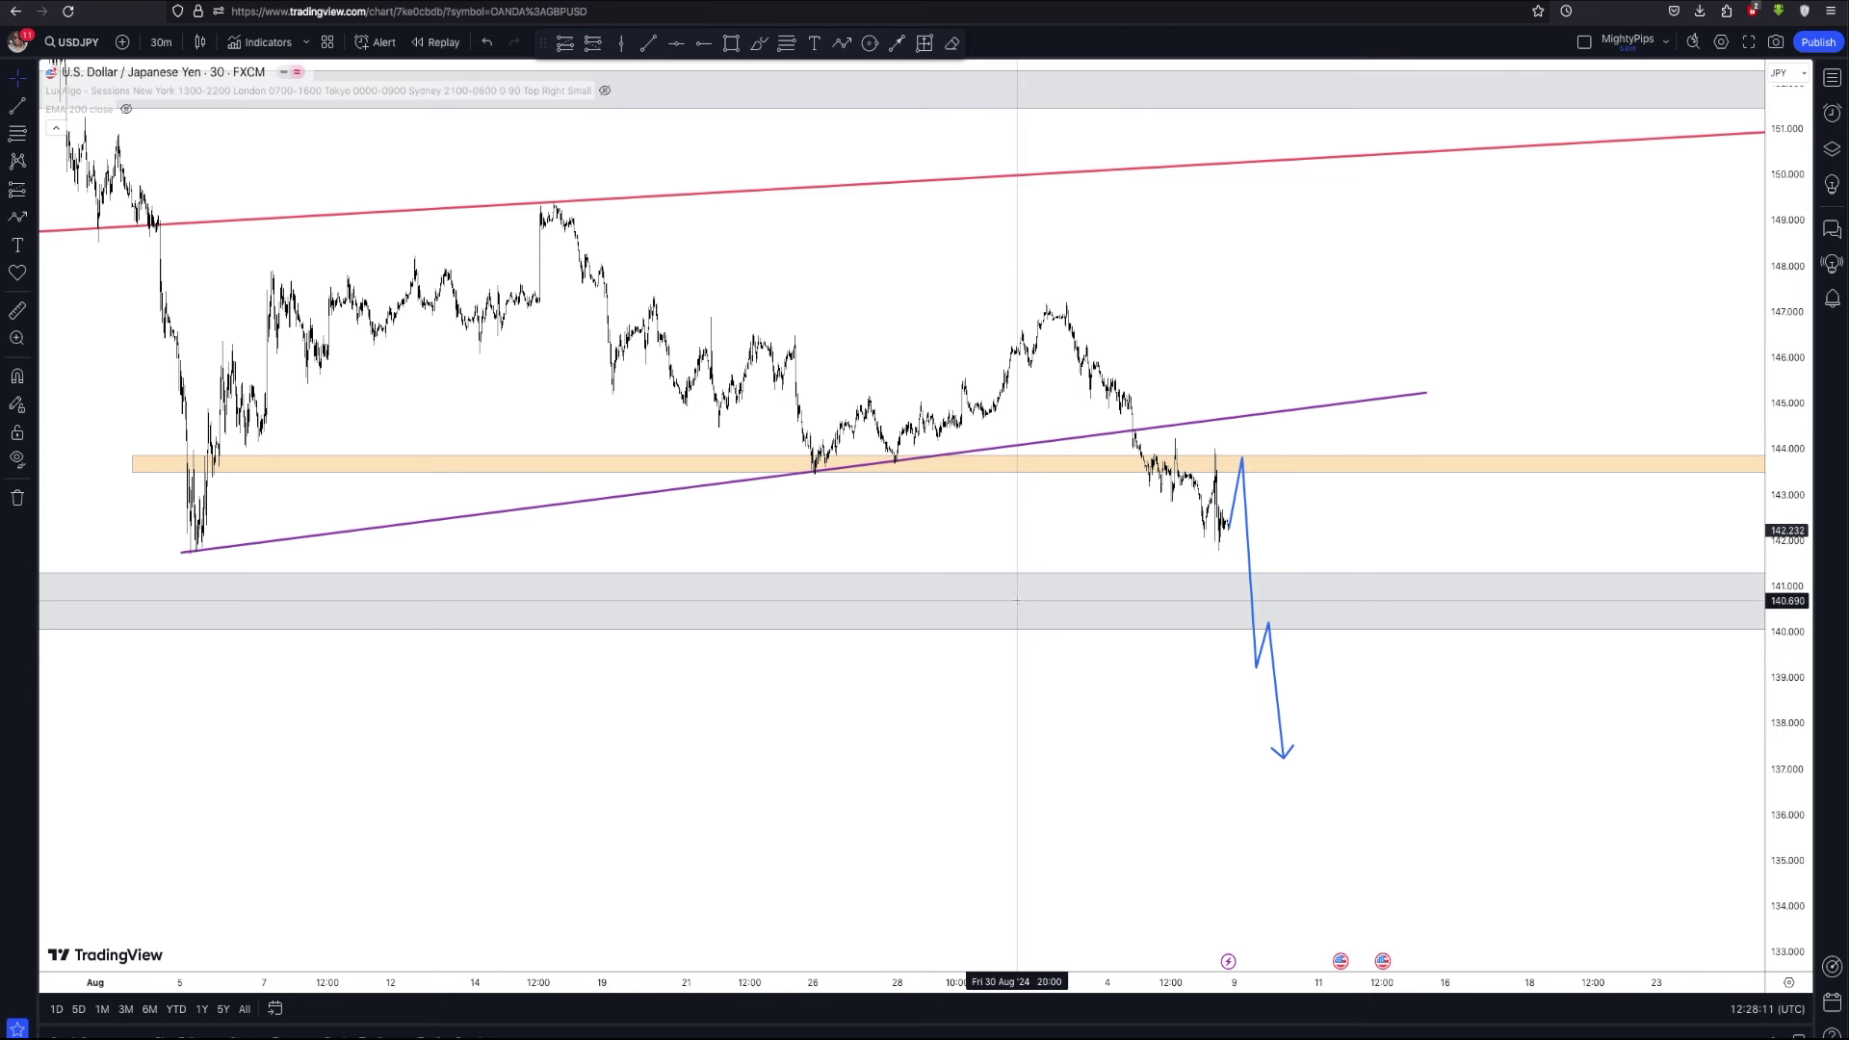
pyautogui.scroll(-2, 1114, 708)
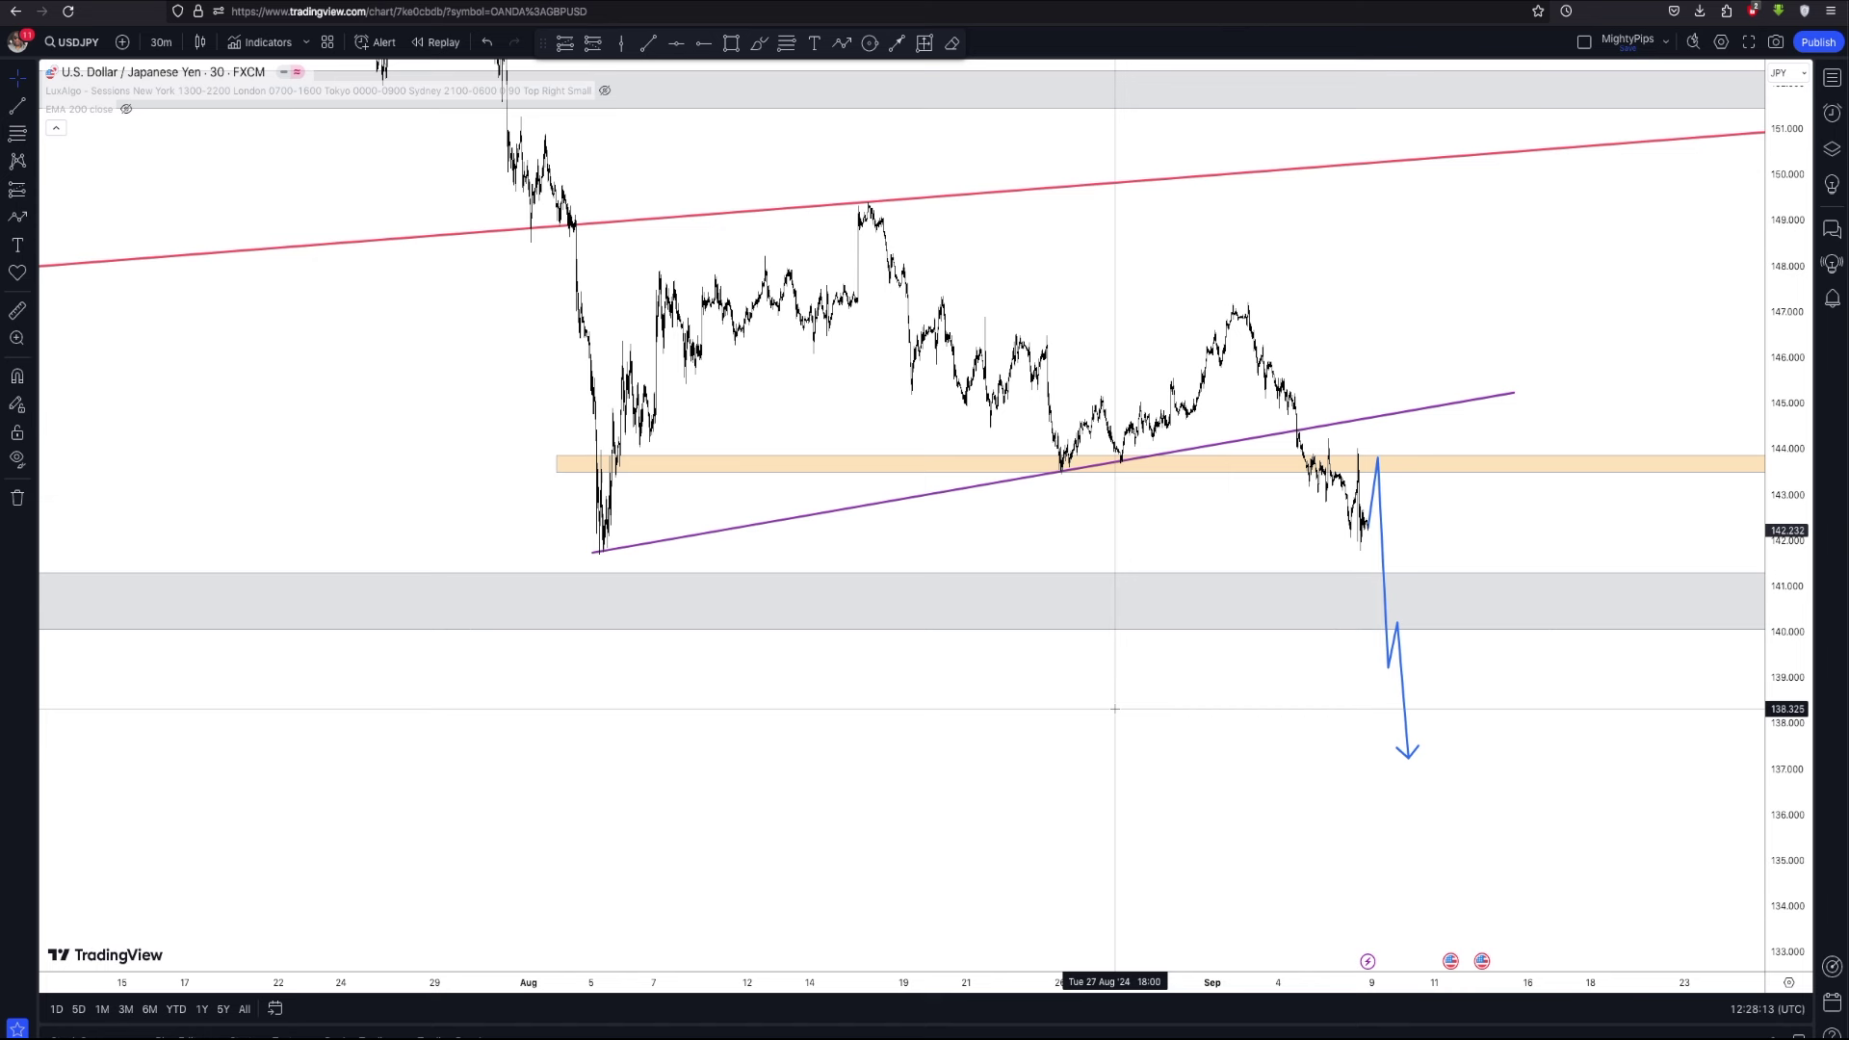